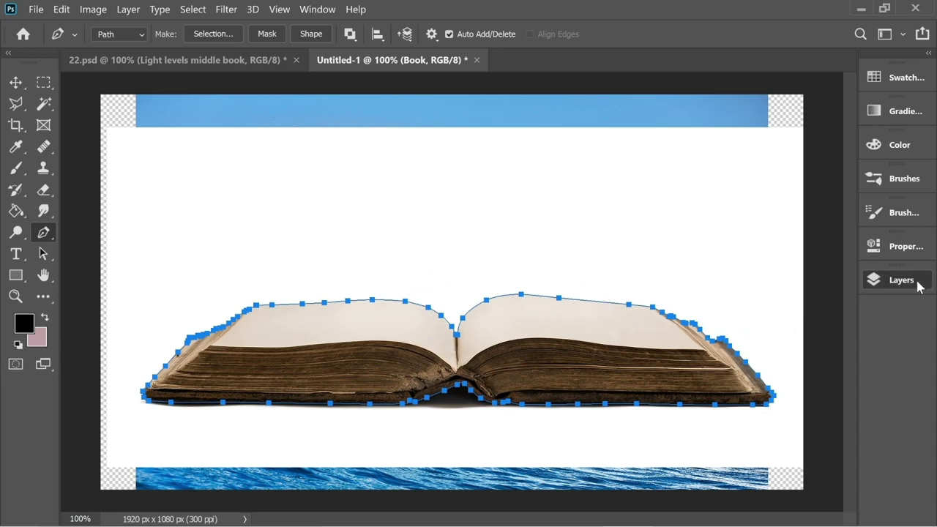
# Hide the Book, Wave1 and City layers to inspect the images beneath them, and show all three again
pyautogui.click(917, 282)
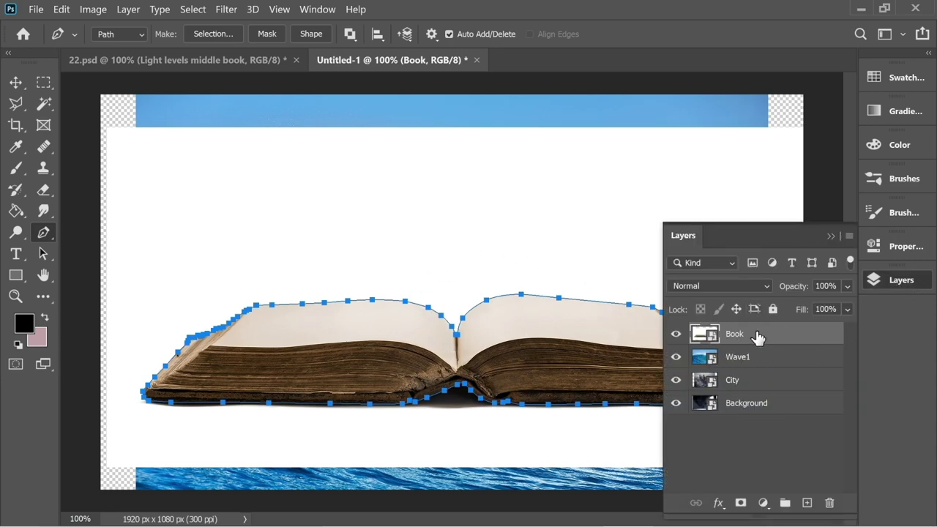
pyautogui.click(675, 334)
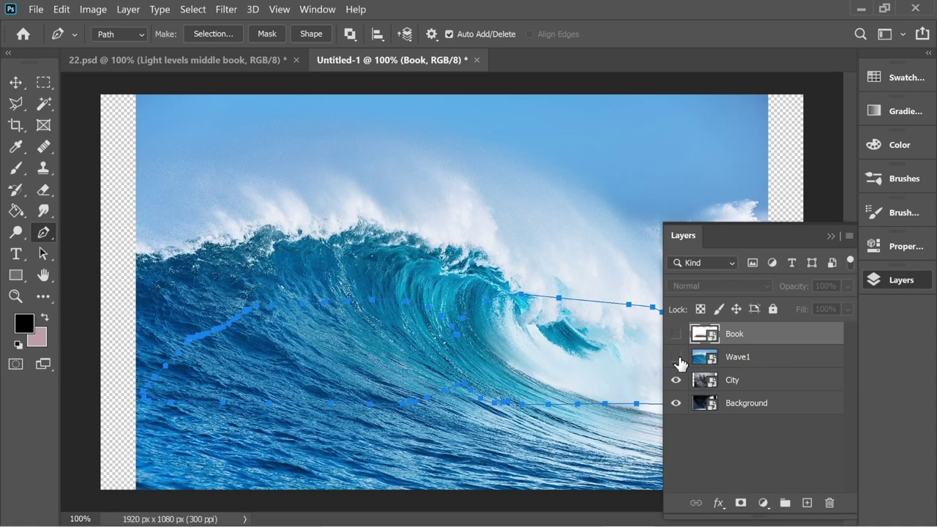
pyautogui.click(677, 358)
pyautogui.click(676, 380)
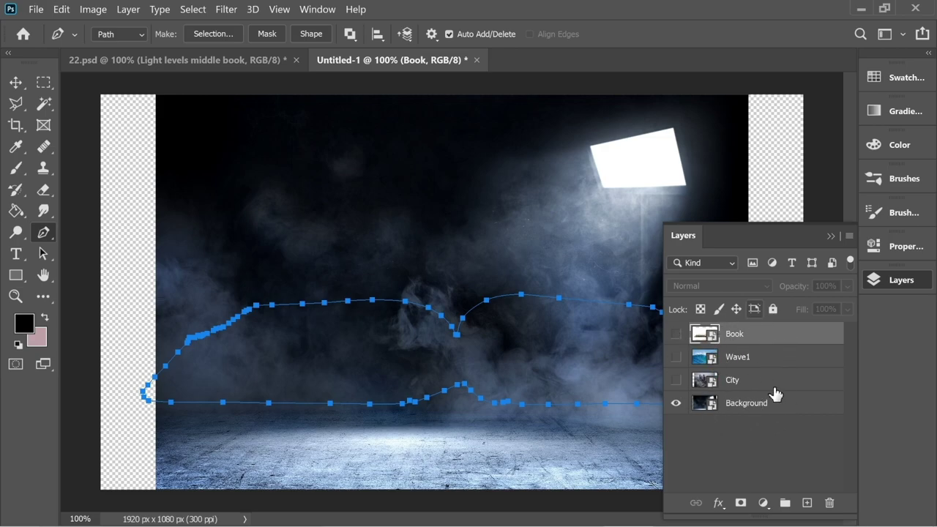
pyautogui.click(676, 380)
pyautogui.click(676, 356)
pyautogui.click(676, 334)
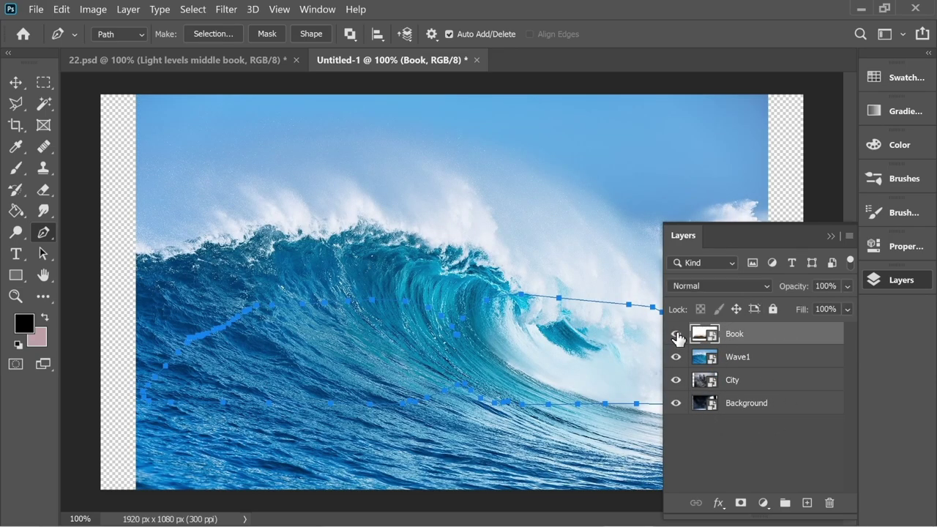
pyautogui.click(831, 235)
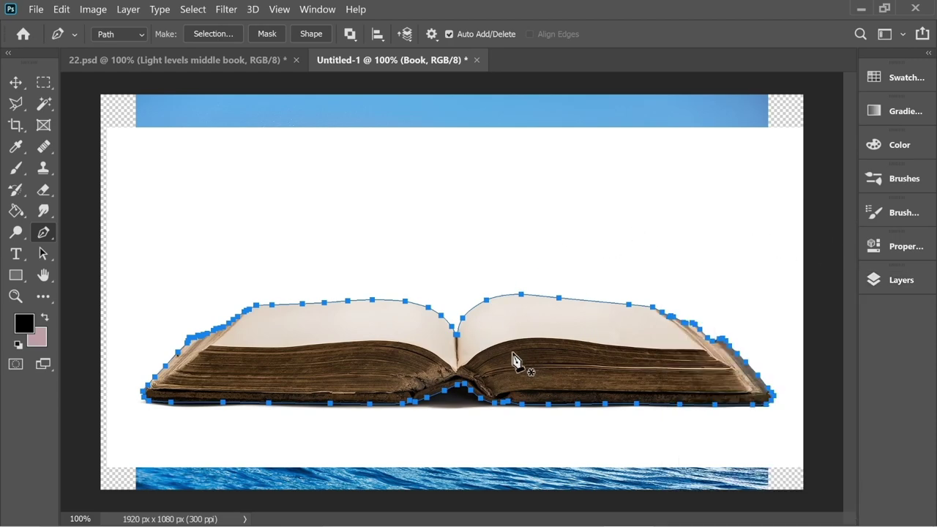
pyautogui.click(366, 238)
pyautogui.click(479, 216)
pyautogui.click(367, 238)
pyautogui.hotkey('ctrl', 'z')
pyautogui.hotkey('ctrl', 'z')
pyautogui.hotkey('ctrl', 'z')
pyautogui.hotkey('ctrl', 'z')
pyautogui.hotkey('ctrl', 'z')
pyautogui.hotkey('ctrl', 'z')
# Convert the path around the book into a new anti-aliased selection with 0 px feather and mask the Book layer with it
pyautogui.rightClick(449, 293)
pyautogui.click(470, 231)
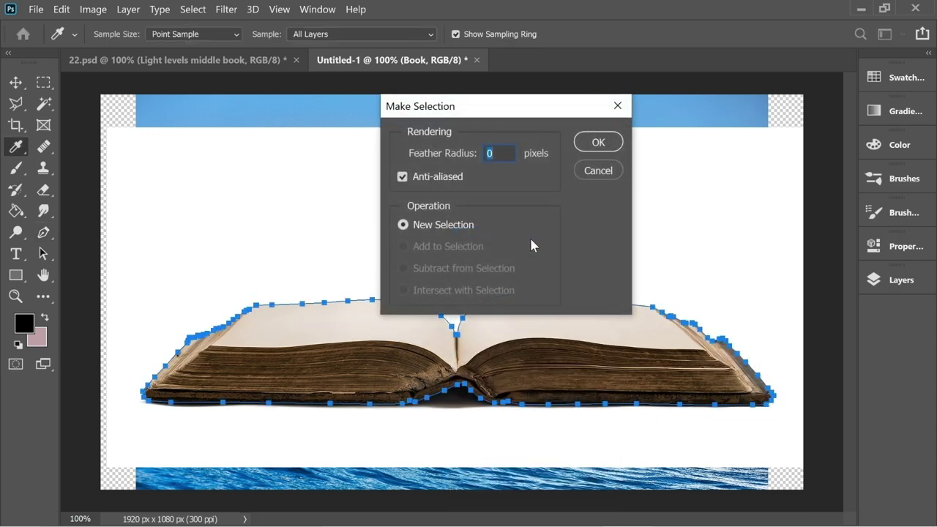
pyautogui.click(612, 149)
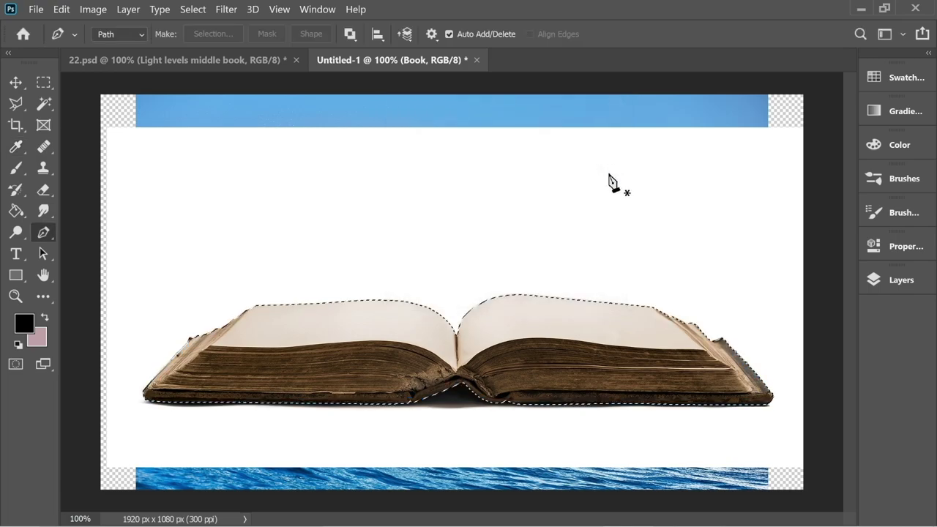
pyautogui.click(906, 285)
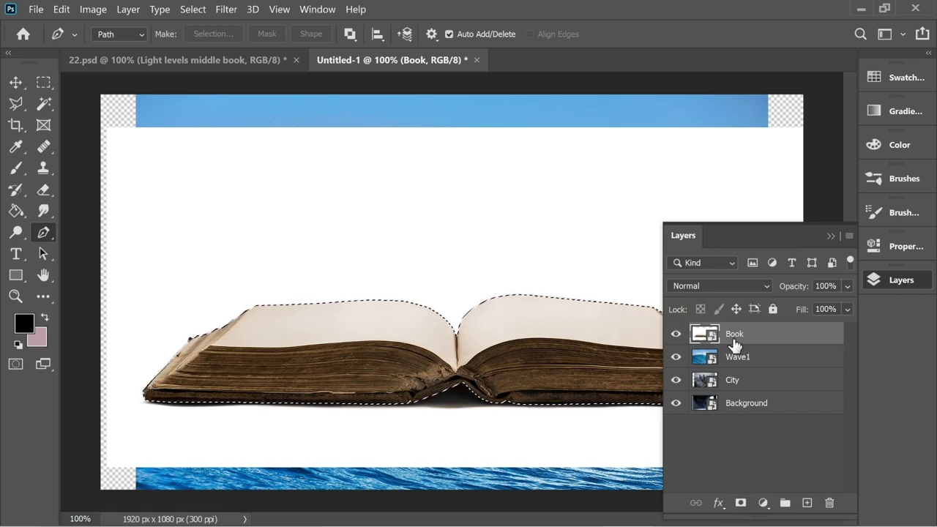
pyautogui.click(742, 504)
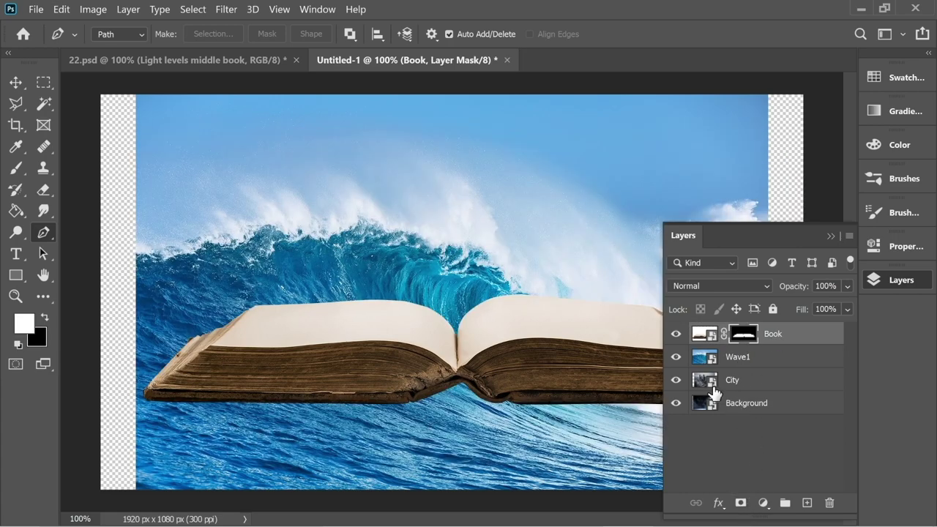
pyautogui.click(831, 236)
# Move the Background layer directly beneath the Book layer in the layer order
pyautogui.press('v')
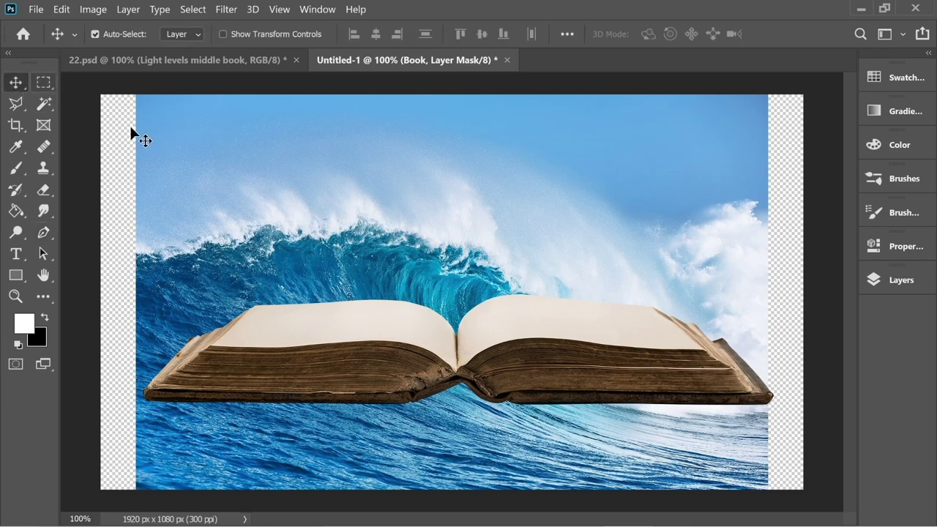
pyautogui.click(922, 285)
pyautogui.click(742, 410)
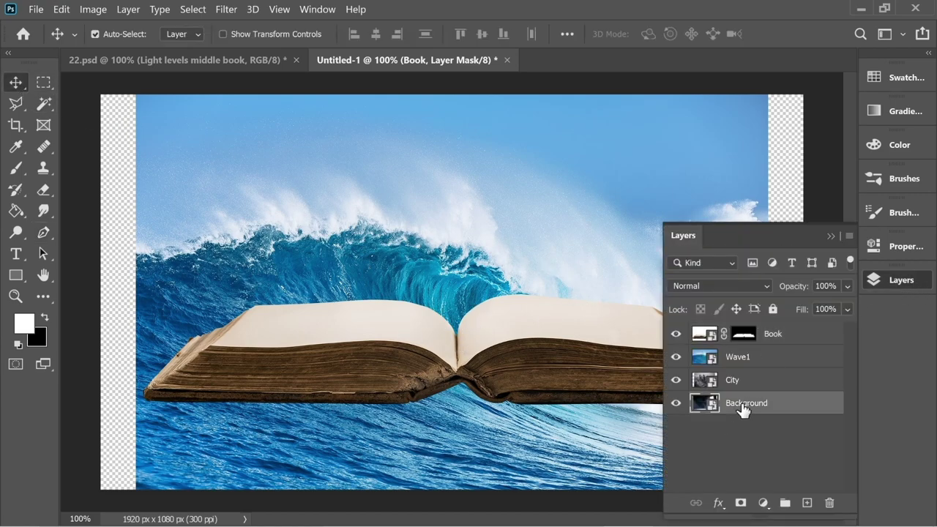
pyautogui.moveTo(759, 414); pyautogui.dragTo(742, 356)
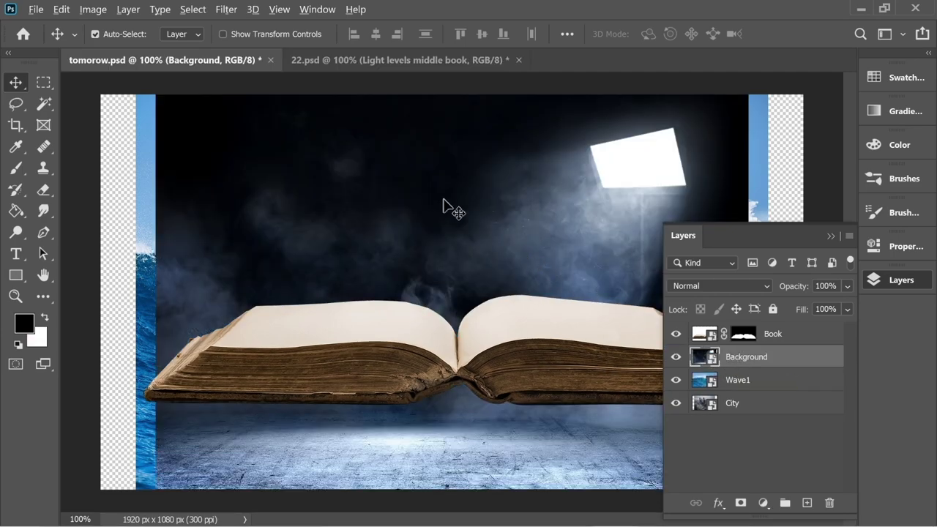
# Scale the Background image to 32.21% to fill the canvas width, lower it, and extend the canvas height to 1245 px with the Crop tool
pyautogui.hotkey('ctrl', '-')
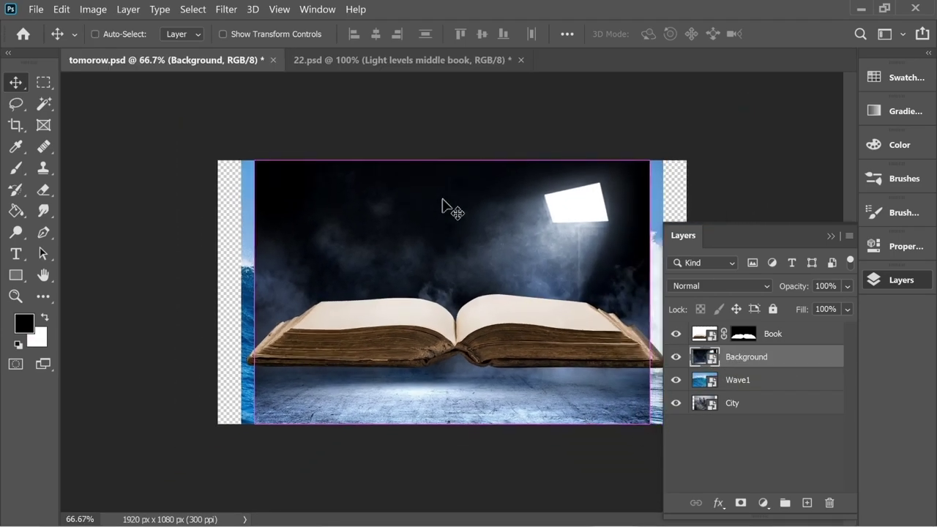
pyautogui.hotkey('ctrl', 't')
pyautogui.moveTo(450, 162); pyautogui.dragTo(452, 109)
pyautogui.moveTo(475, 180); pyautogui.dragTo(469, 228)
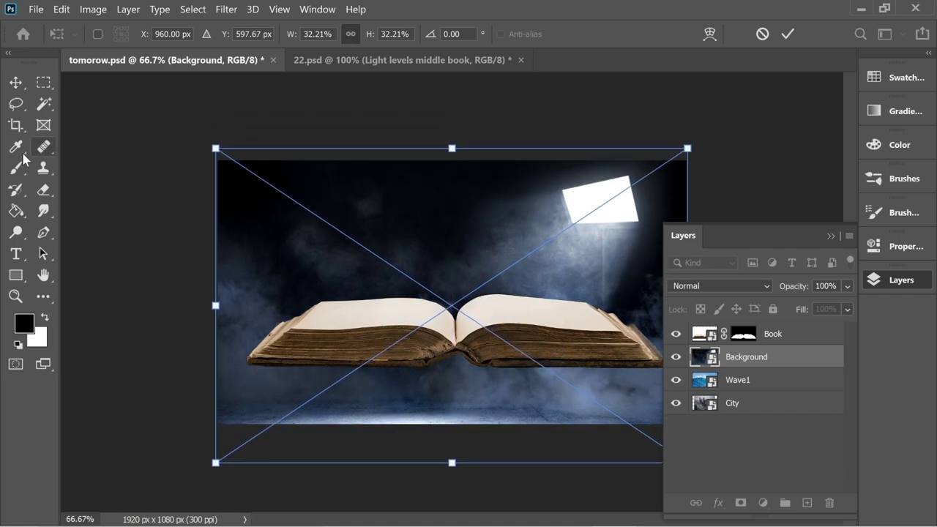
pyautogui.click(16, 126)
pyautogui.moveTo(454, 423); pyautogui.dragTo(455, 443)
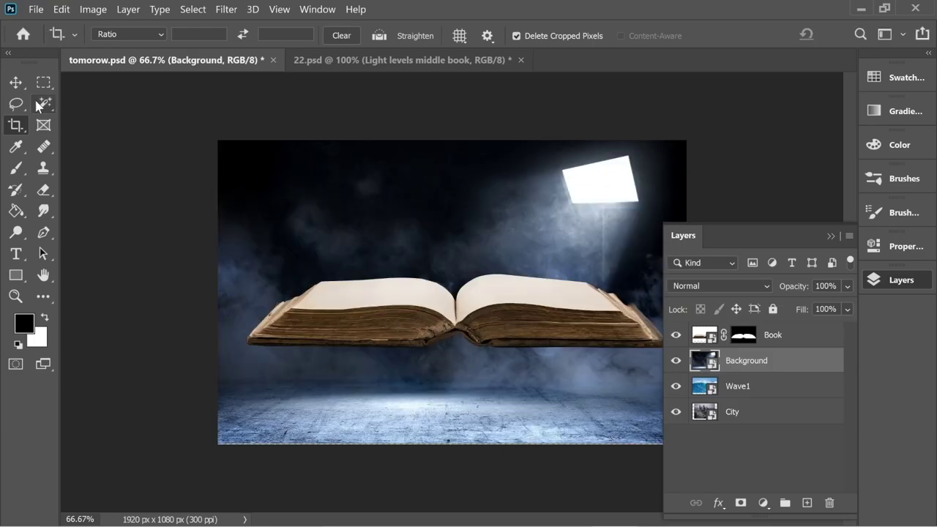
# Move the book down so that it rests on the lit floor
pyautogui.click(25, 87)
pyautogui.moveTo(472, 312); pyautogui.dragTo(467, 368)
# Move the Wave1 layer above the Book layer and flip the wave image horizontally
pyautogui.moveTo(735, 392); pyautogui.dragTo(744, 335)
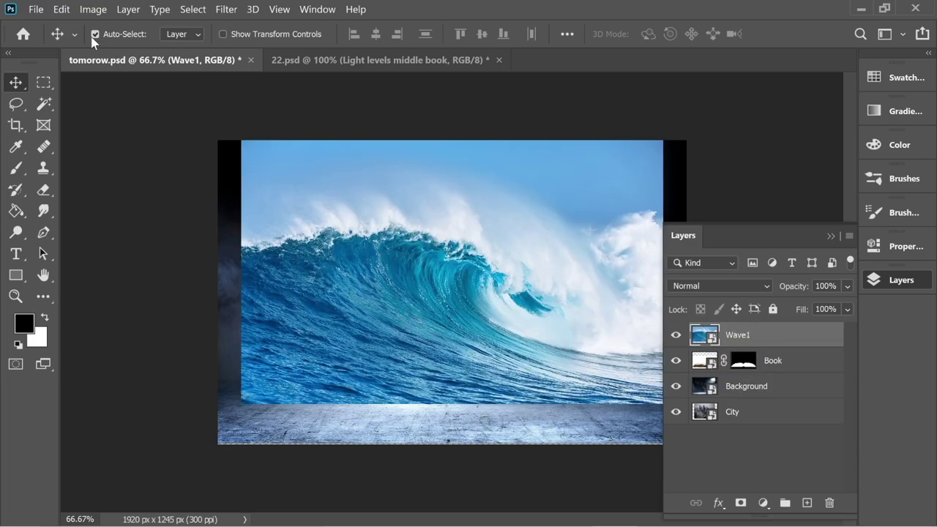
pyautogui.click(62, 9)
pyautogui.moveTo(147, 355)
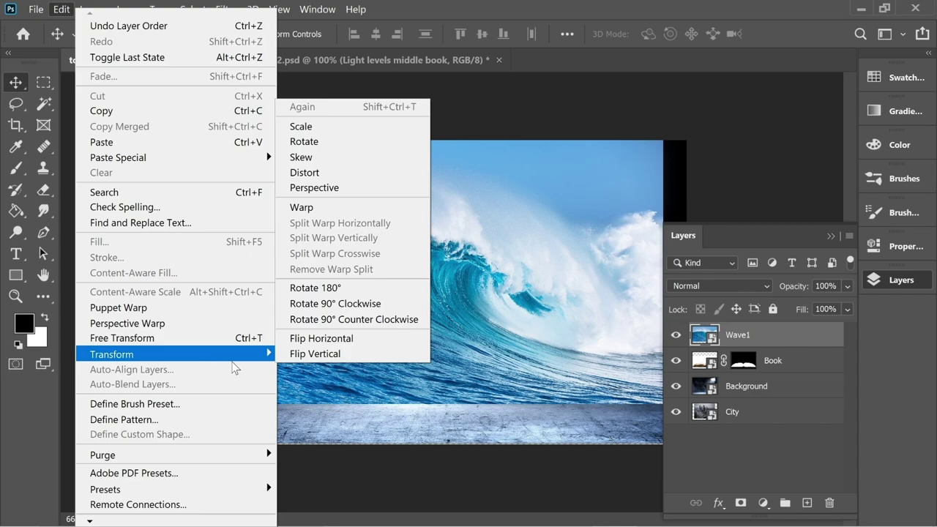
pyautogui.click(351, 335)
# Shrink the wave image to 5.91% and place it over the book's right page, starting at the spine
pyautogui.moveTo(491, 282); pyautogui.dragTo(281, 270)
pyautogui.moveTo(374, 298); pyautogui.dragTo(584, 327)
pyautogui.hotkey('ctrl', 't')
pyautogui.moveTo(277, 165); pyautogui.dragTo(438, 294)
pyautogui.moveTo(476, 337); pyautogui.dragTo(490, 303)
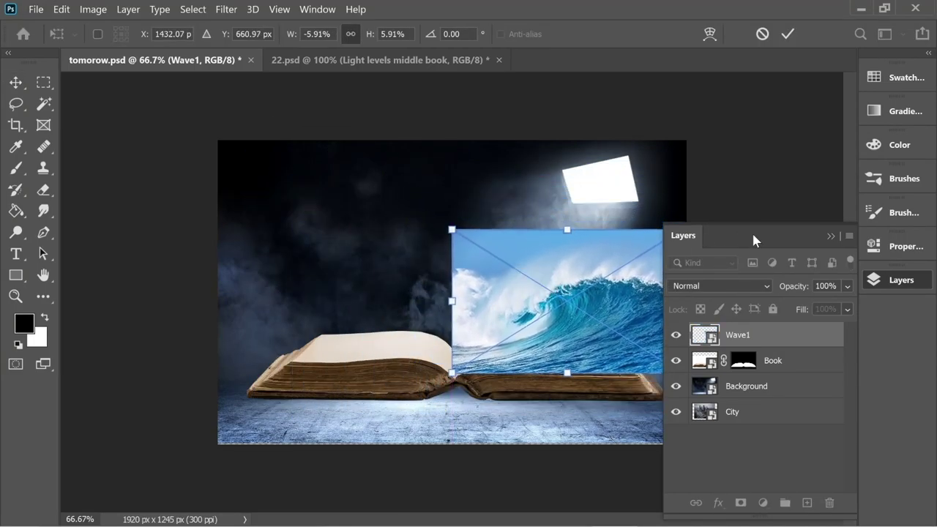
# Enlarge the wave image to 6.61%, keeping its lower-left corner near the book's spine
pyautogui.click(834, 236)
pyautogui.moveTo(684, 230); pyautogui.dragTo(673, 236)
pyautogui.moveTo(586, 291)
pyautogui.mouseDown()
pyautogui.moveTo(607, 266)
pyautogui.moveTo(592, 292)
pyautogui.mouseUp()
pyautogui.moveTo(674, 238); pyautogui.dragTo(713, 219)
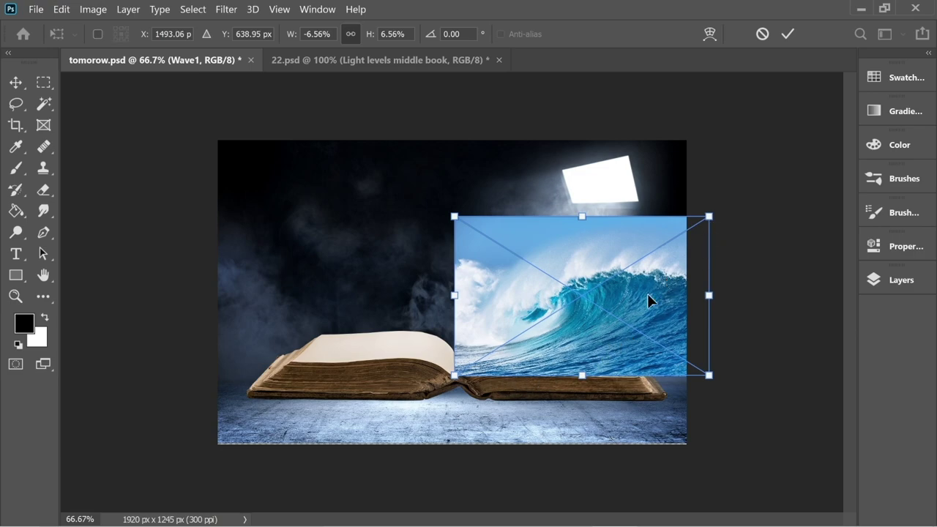
pyautogui.moveTo(709, 216); pyautogui.dragTo(712, 214)
# Nudge the wave image to X 1503.10 px, Y 643.43 px so its lower-left corner meets the fold between the pages
pyautogui.hotkey('ctrl', '+')
pyautogui.hotkey('ctrl', '+')
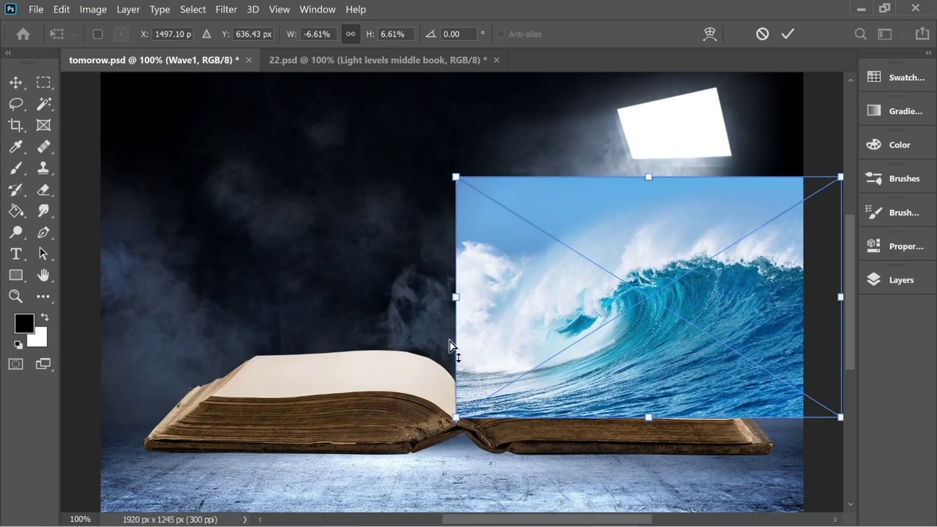
pyautogui.moveTo(450, 341); pyautogui.dragTo(347, 271)
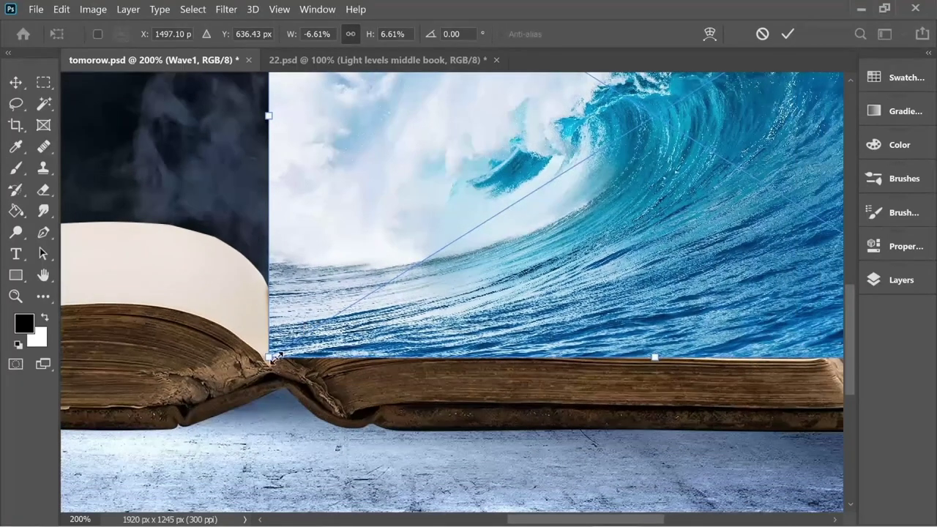
pyautogui.moveTo(298, 333)
pyautogui.mouseDown()
pyautogui.moveTo(313, 339)
pyautogui.moveTo(304, 337)
pyautogui.mouseUp()
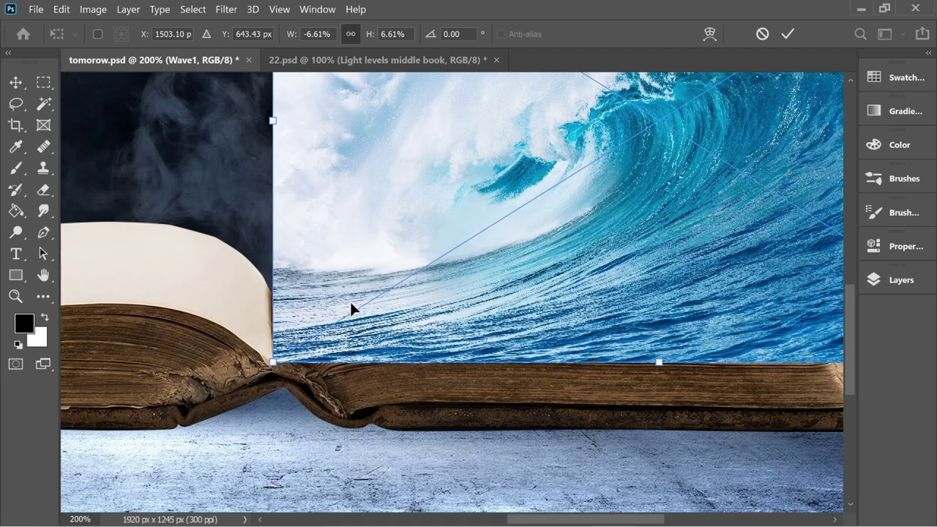
# Trace a Pen path from the wave image's left edge along the water surface, up the front of the curl and over the crest
pyautogui.click(44, 232)
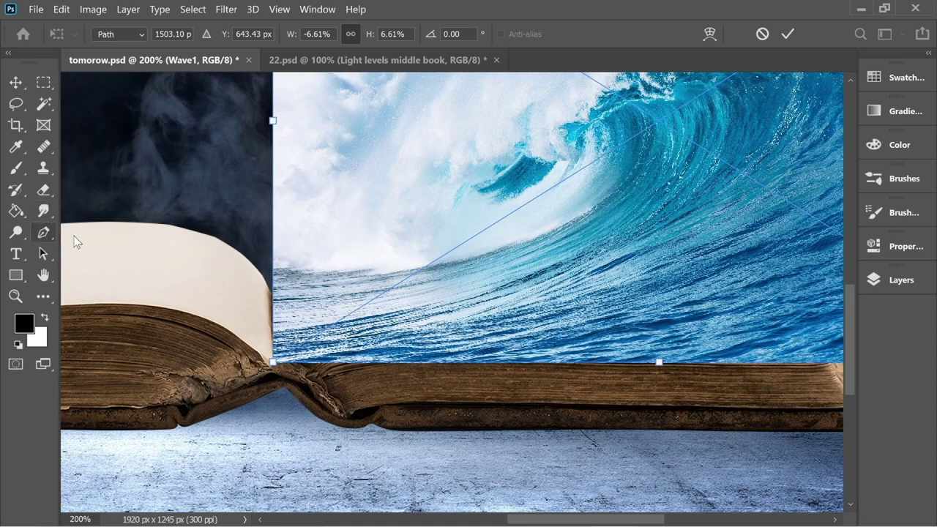
pyautogui.click(271, 270)
pyautogui.click(366, 270)
pyautogui.moveTo(411, 268); pyautogui.dragTo(414, 265)
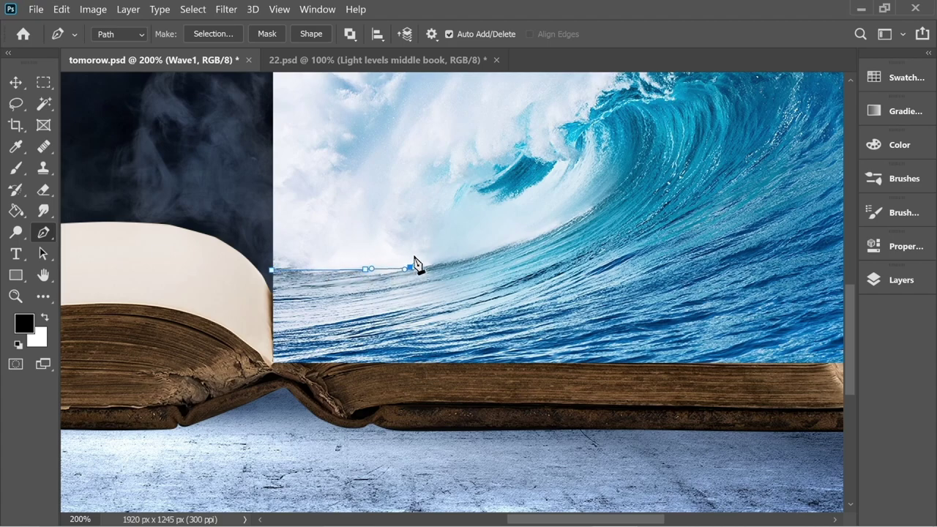
pyautogui.moveTo(396, 157); pyautogui.dragTo(402, 145)
pyautogui.moveTo(459, 85); pyautogui.dragTo(311, 357)
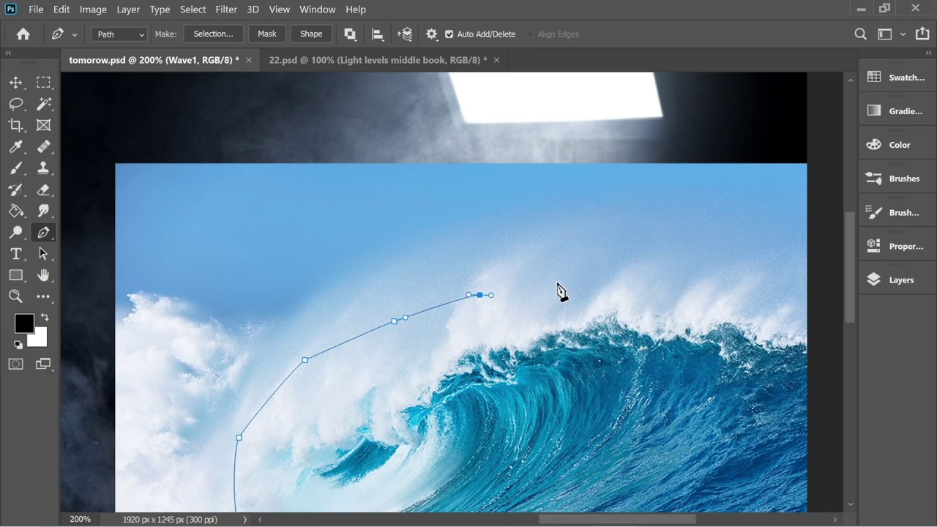
pyautogui.moveTo(459, 294); pyautogui.dragTo(465, 294)
pyautogui.moveTo(556, 280); pyautogui.dragTo(576, 281)
pyautogui.moveTo(637, 279); pyautogui.dragTo(643, 280)
pyautogui.click(706, 301)
# Continue the path down the wave's right side and back along its underside to the spine, closing it at the starting point
pyautogui.moveTo(707, 300); pyautogui.dragTo(632, 234)
pyautogui.click(681, 207)
pyautogui.click(671, 259)
pyautogui.moveTo(632, 324); pyautogui.dragTo(623, 332)
pyautogui.moveTo(567, 367); pyautogui.dragTo(559, 369)
pyautogui.click(501, 386)
pyautogui.click(424, 409)
pyautogui.click(343, 431)
pyautogui.moveTo(301, 440); pyautogui.dragTo(285, 444)
pyautogui.click(229, 458)
pyautogui.click(173, 474)
pyautogui.moveTo(131, 483); pyautogui.dragTo(222, 454)
pyautogui.click(159, 379)
# Convert the closed path around the wave into a selection
pyautogui.rightClick(378, 228)
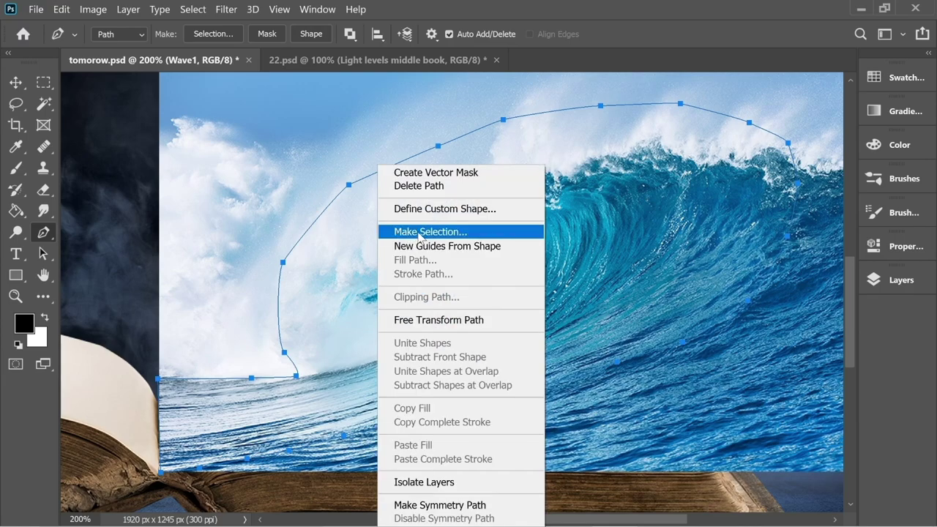
pyautogui.click(420, 232)
pyautogui.click(601, 142)
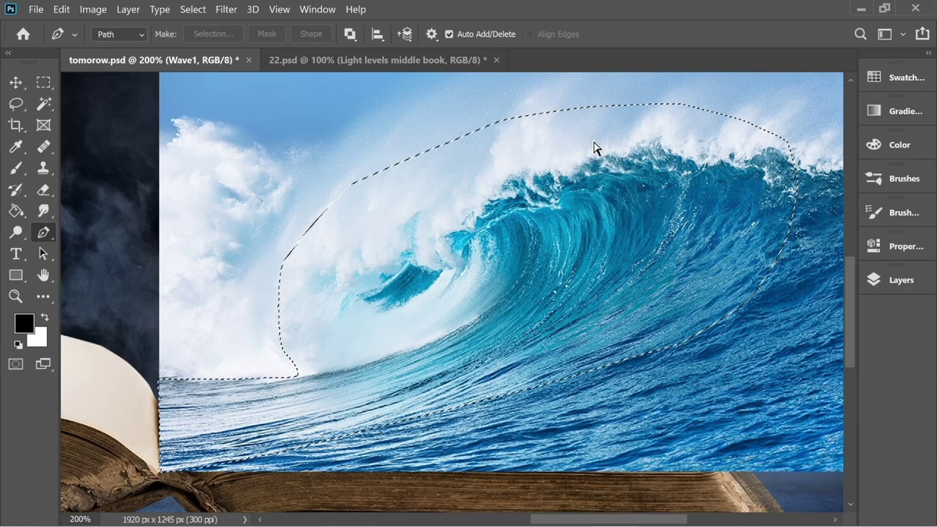
# Cut small irregular notches into the wave selection along the crest with the Lasso tool
pyautogui.hotkey('ctrl', '-')
pyautogui.hotkey('ctrl', '-')
pyautogui.hotkey('ctrl', '+')
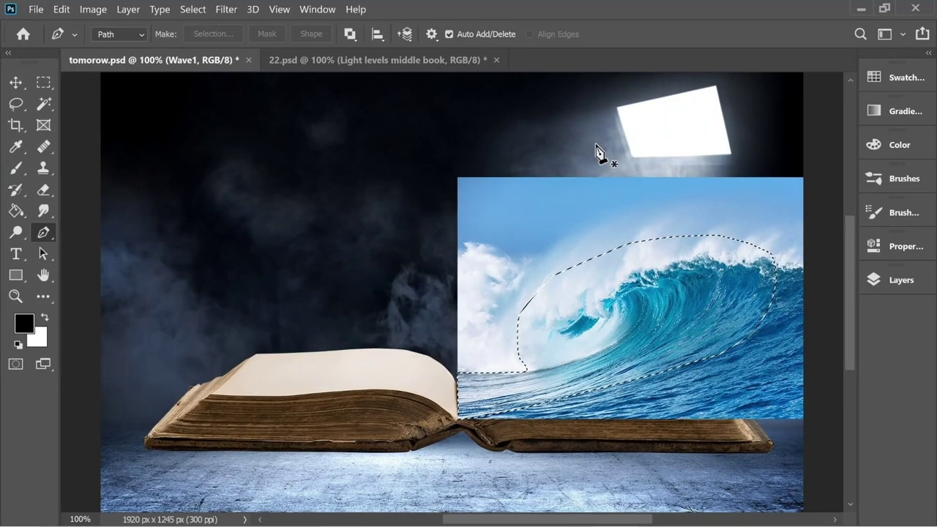
pyautogui.click(17, 103)
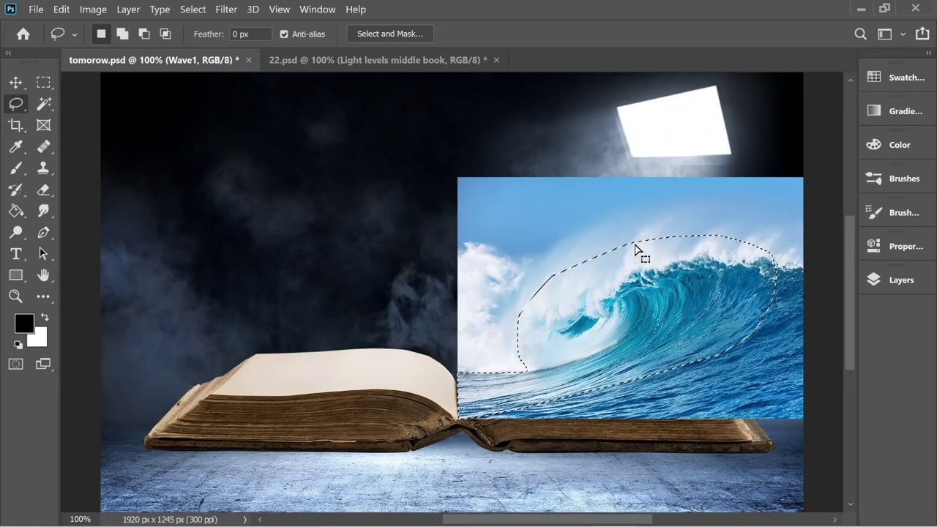
pyautogui.moveTo(602, 239)
pyautogui.mouseDown()
pyautogui.moveTo(614, 269)
pyautogui.moveTo(626, 233)
pyautogui.moveTo(603, 241)
pyautogui.mouseUp()
pyautogui.moveTo(687, 220)
pyautogui.mouseDown()
pyautogui.moveTo(681, 250)
pyautogui.moveTo(701, 236)
pyautogui.moveTo(692, 216)
pyautogui.moveTo(738, 249)
pyautogui.moveTo(735, 224)
pyautogui.mouseUp()
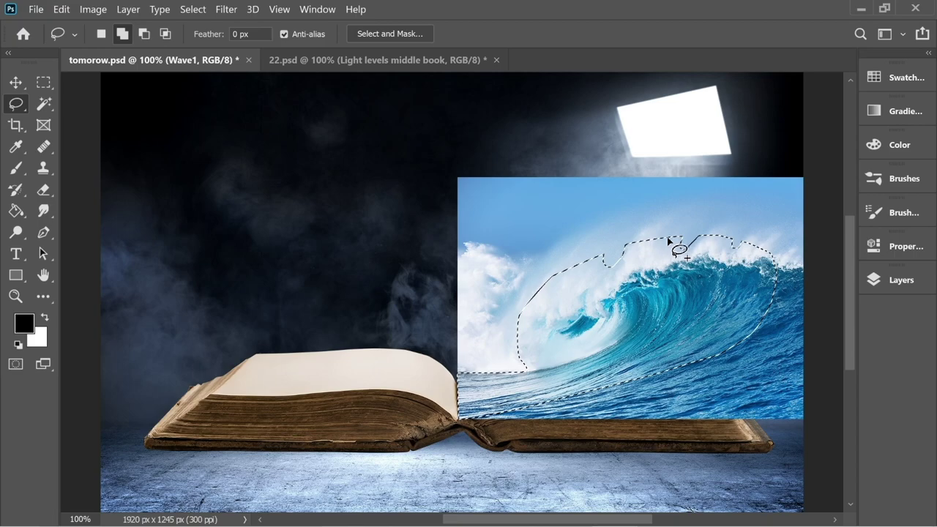
# Add jagged splash shapes along the crest and a rounder edge at the wave's front to the selection with the Lasso tool
pyautogui.press('shift')
pyautogui.moveTo(626, 249)
pyautogui.mouseDown()
pyautogui.moveTo(656, 222)
pyautogui.moveTo(647, 257)
pyautogui.mouseUp()
pyautogui.moveTo(701, 242)
pyautogui.mouseDown()
pyautogui.moveTo(722, 232)
pyautogui.moveTo(718, 249)
pyautogui.moveTo(751, 242)
pyautogui.moveTo(775, 265)
pyautogui.mouseUp()
pyautogui.moveTo(523, 324)
pyautogui.mouseDown()
pyautogui.moveTo(530, 297)
pyautogui.moveTo(594, 260)
pyautogui.mouseUp()
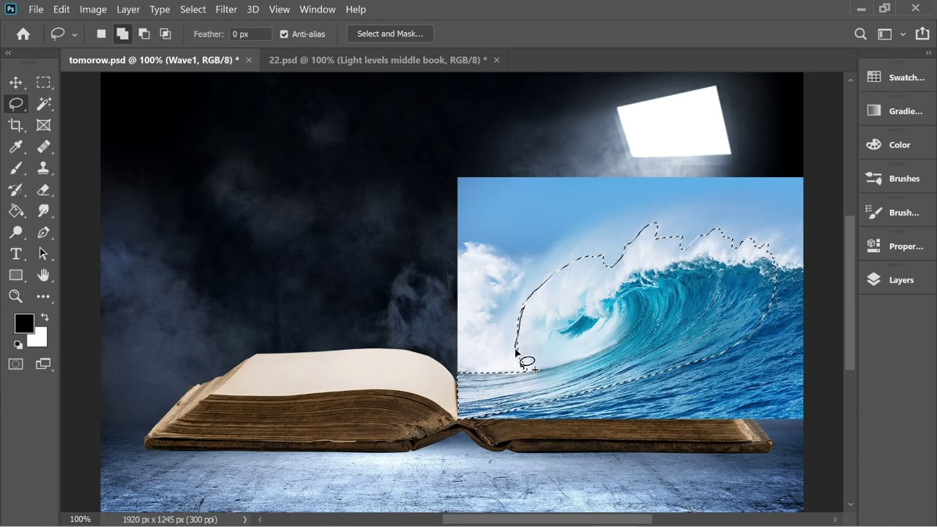
# Refine the wave selection in Select and Mask with Smart Radius on and an edge detection radius of 71 px
pyautogui.click(193, 8)
pyautogui.click(267, 203)
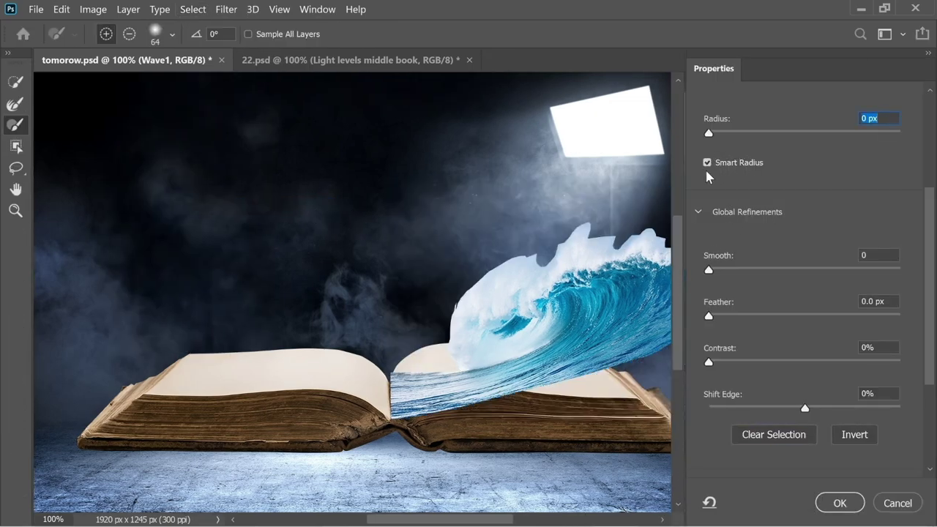
pyautogui.moveTo(709, 133); pyautogui.dragTo(851, 138)
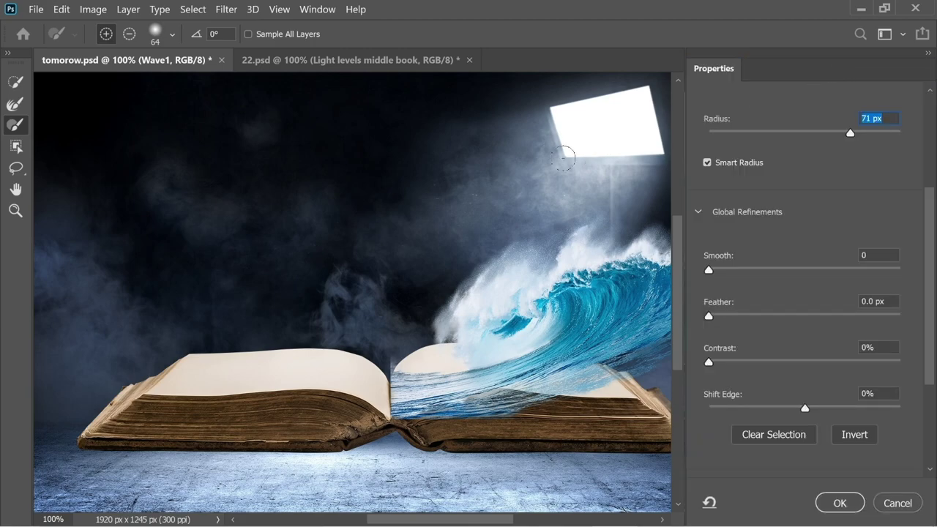
pyautogui.hotkey('ctrl', '-')
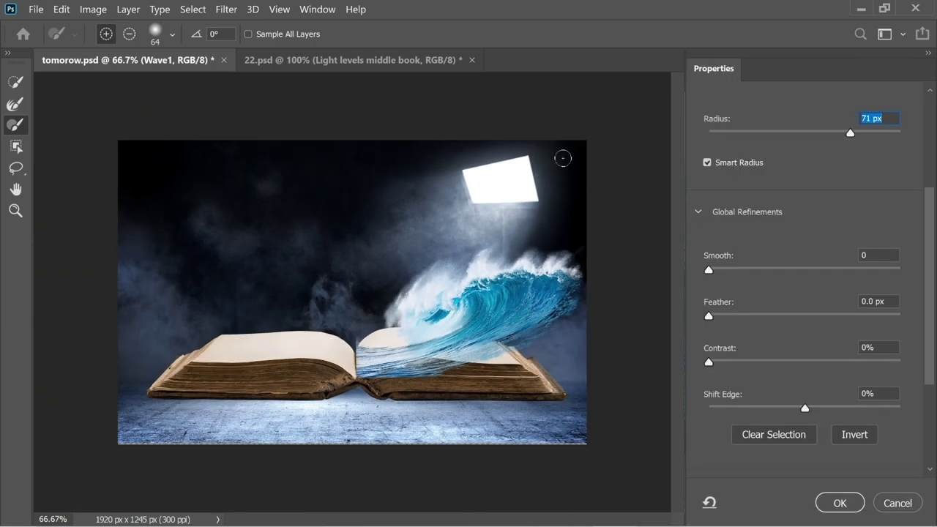
pyautogui.hotkey('ctrl', '+')
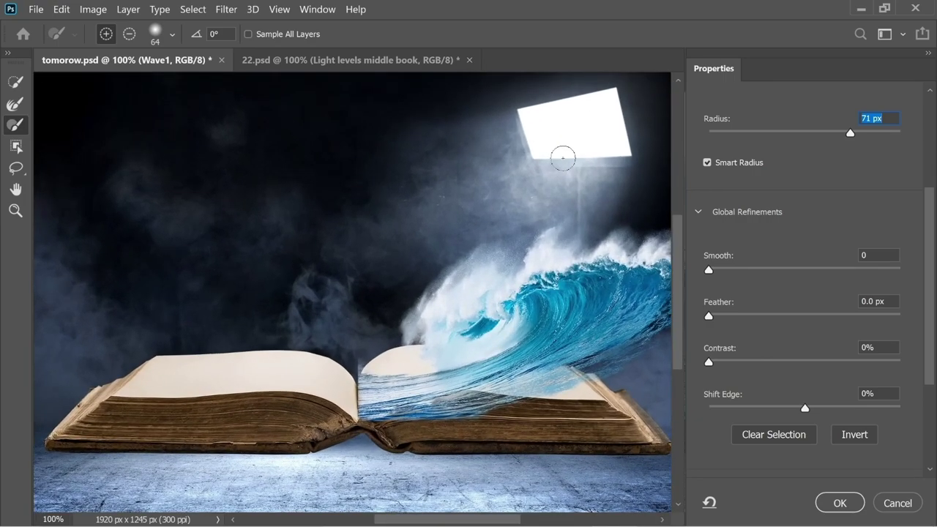
# Turn on Decontaminate Colors at 100% and brush the missing lower body and back of the wave into the selection
pyautogui.scroll(-3, 756, 316)
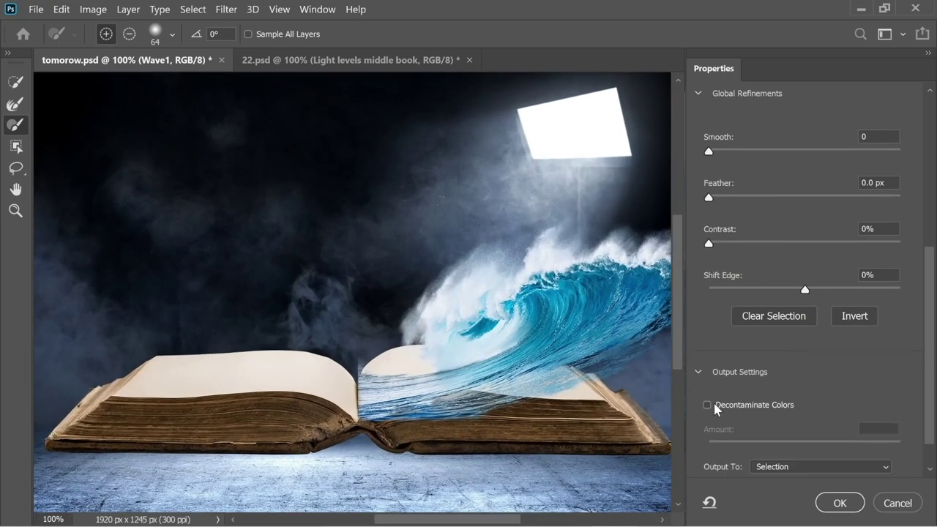
pyautogui.click(723, 412)
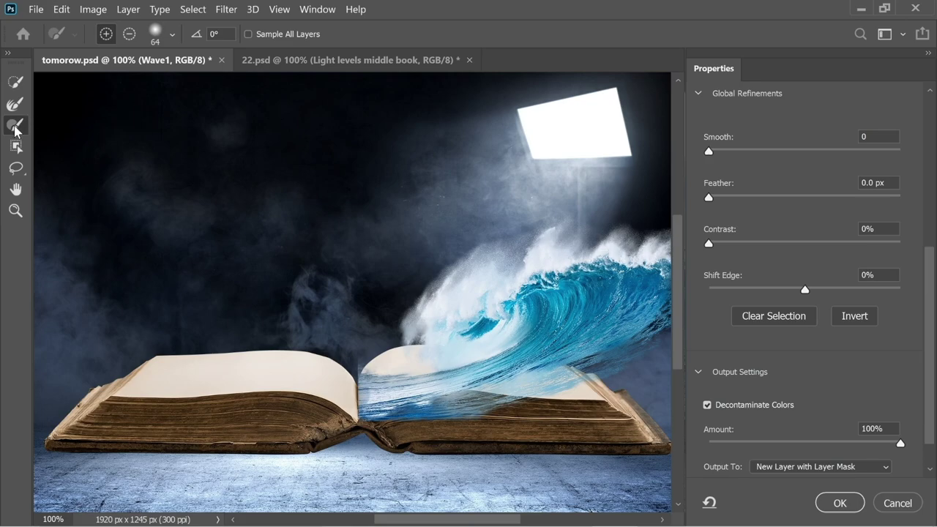
pyautogui.press('alt')
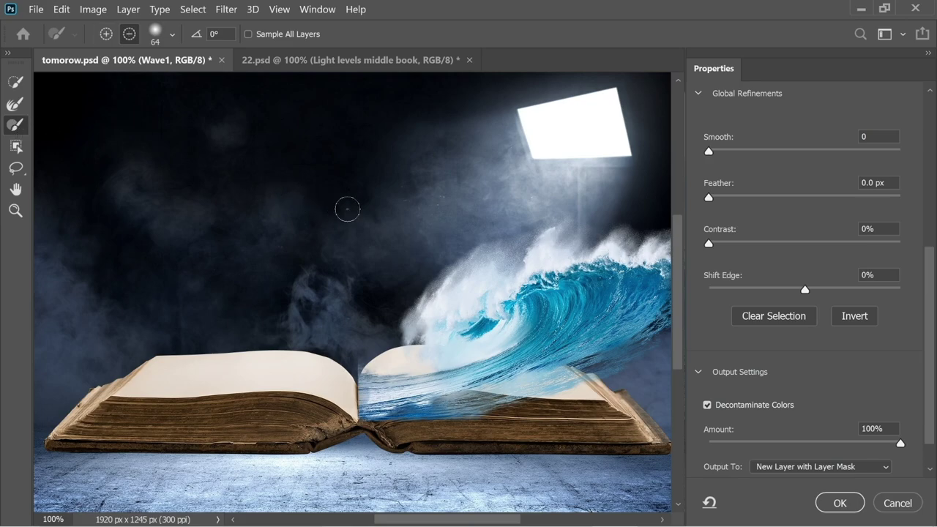
pyautogui.press('alt')
pyautogui.press('alt')
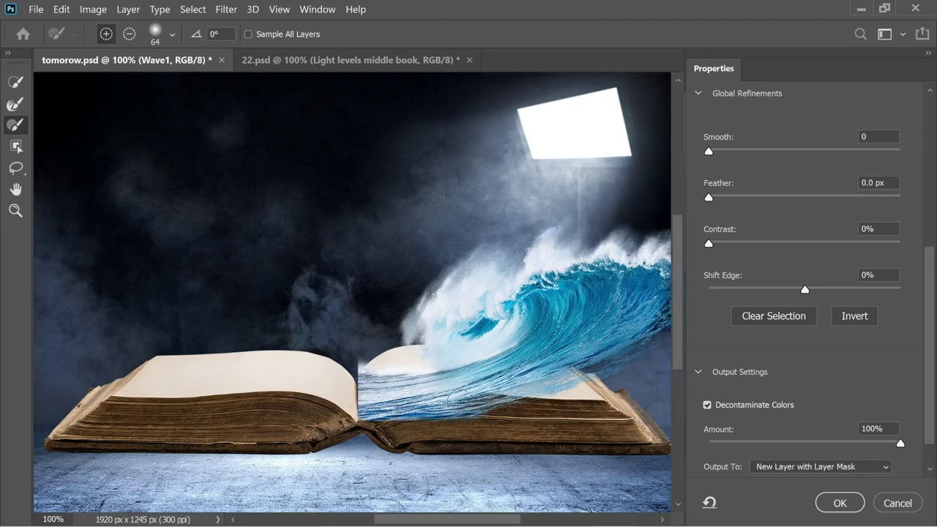
pyautogui.moveTo(501, 399); pyautogui.dragTo(571, 372)
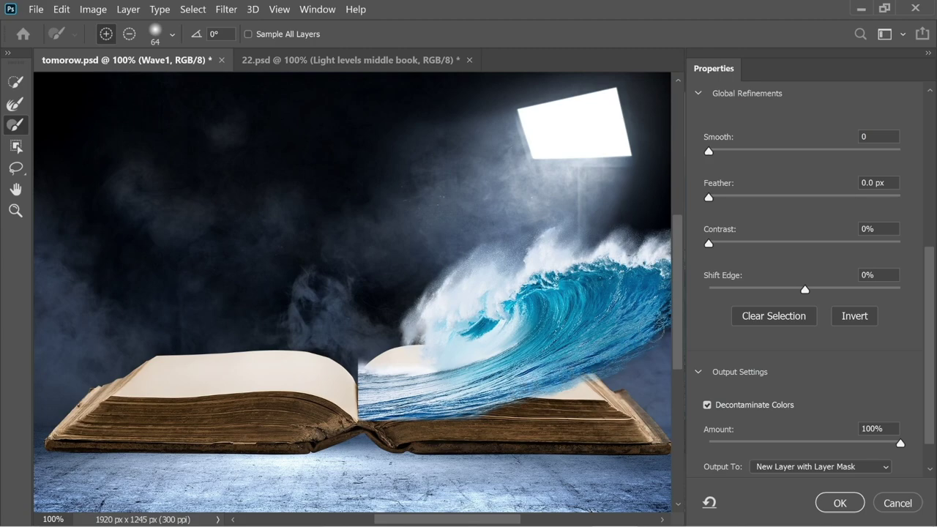
pyautogui.moveTo(551, 315); pyautogui.dragTo(477, 318)
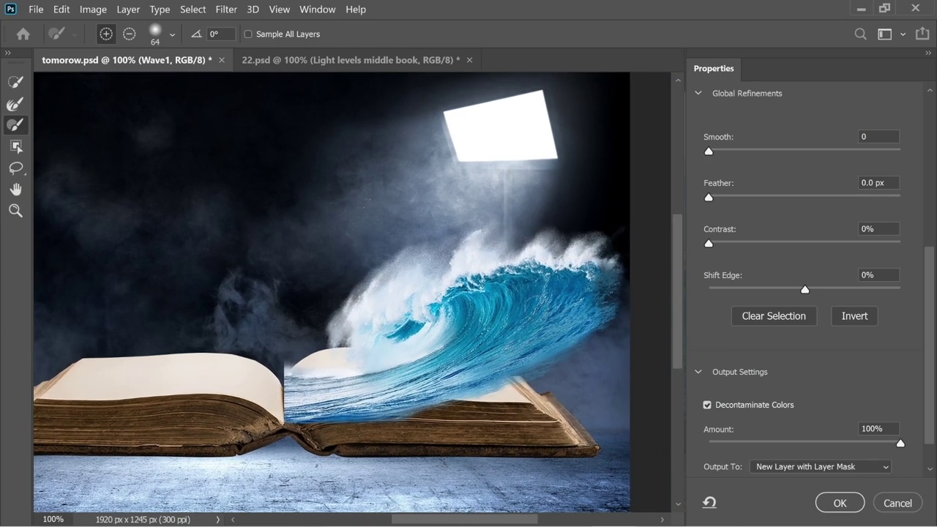
pyautogui.moveTo(537, 378); pyautogui.dragTo(340, 431)
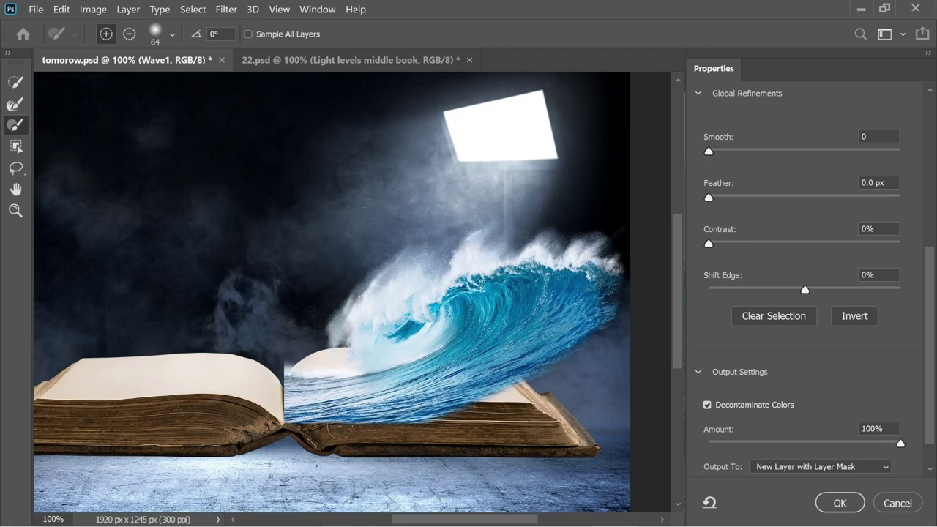
pyautogui.moveTo(506, 395); pyautogui.dragTo(610, 287)
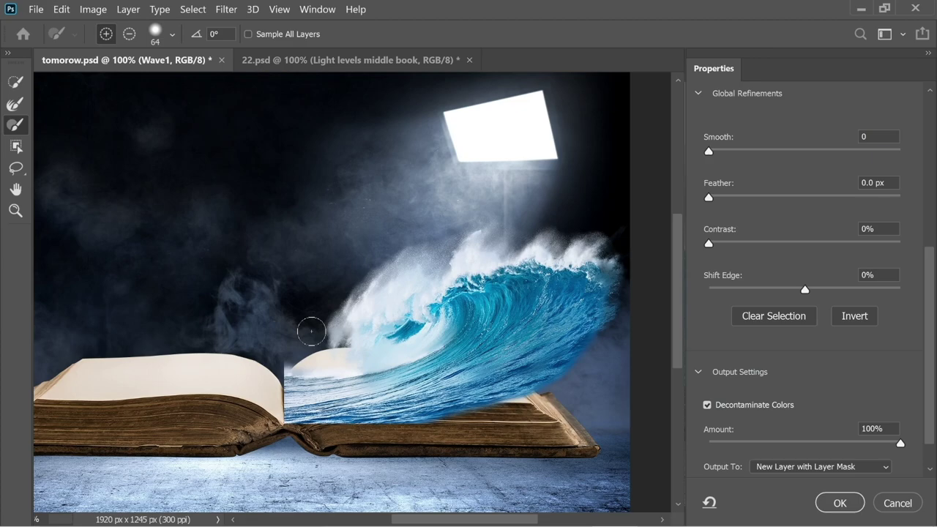
# Trim the excess from the wave's underside and back edge with a 100% hard brush, and output to a new layer with layer mask
pyautogui.press('alt')
pyautogui.click(170, 35)
pyautogui.moveTo(163, 121); pyautogui.dragTo(241, 123)
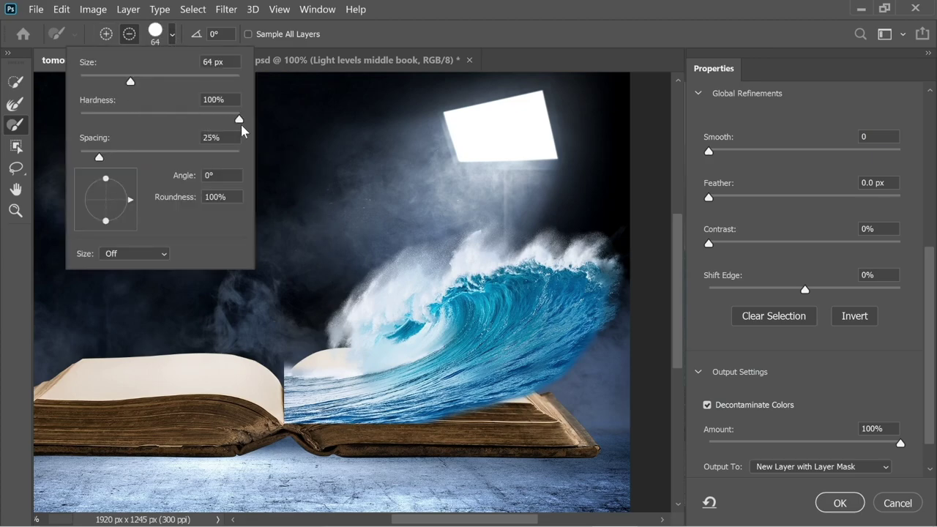
pyautogui.click(341, 443)
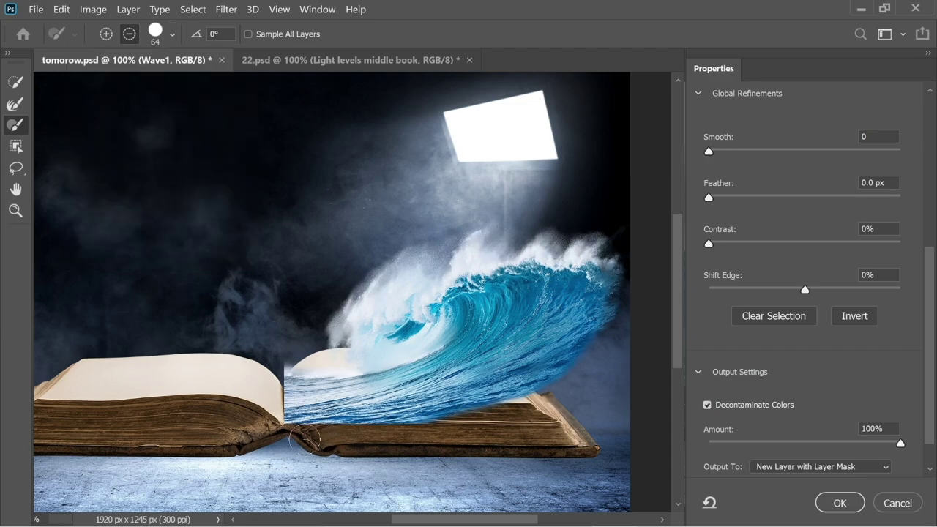
pyautogui.moveTo(305, 440); pyautogui.dragTo(330, 438)
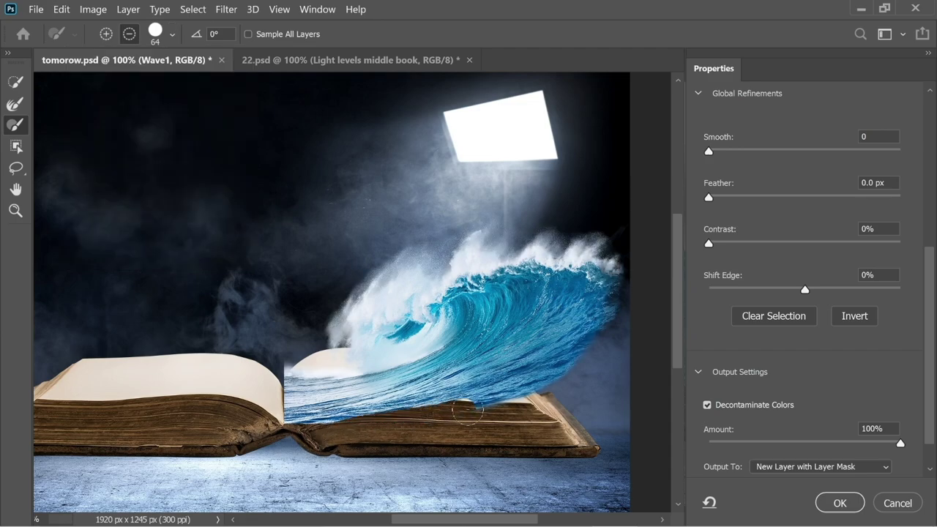
pyautogui.moveTo(521, 392); pyautogui.dragTo(577, 360)
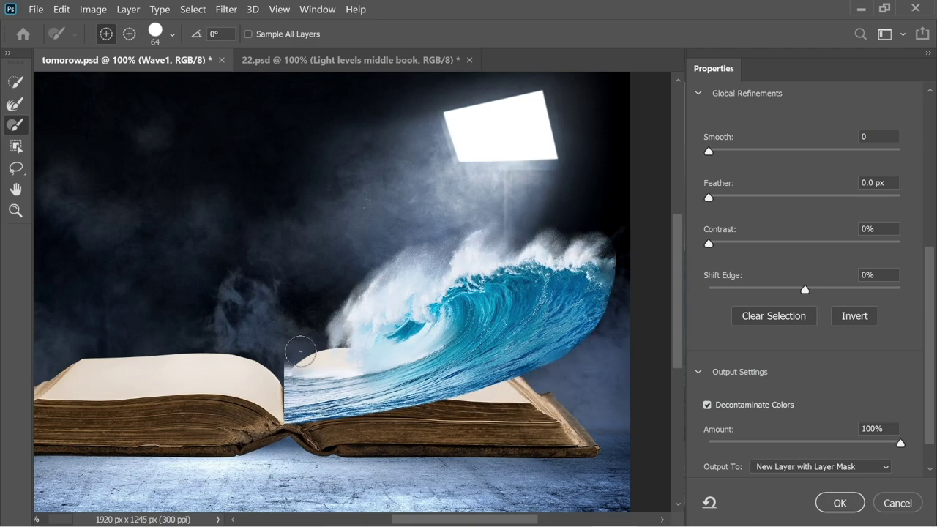
pyautogui.press('alt')
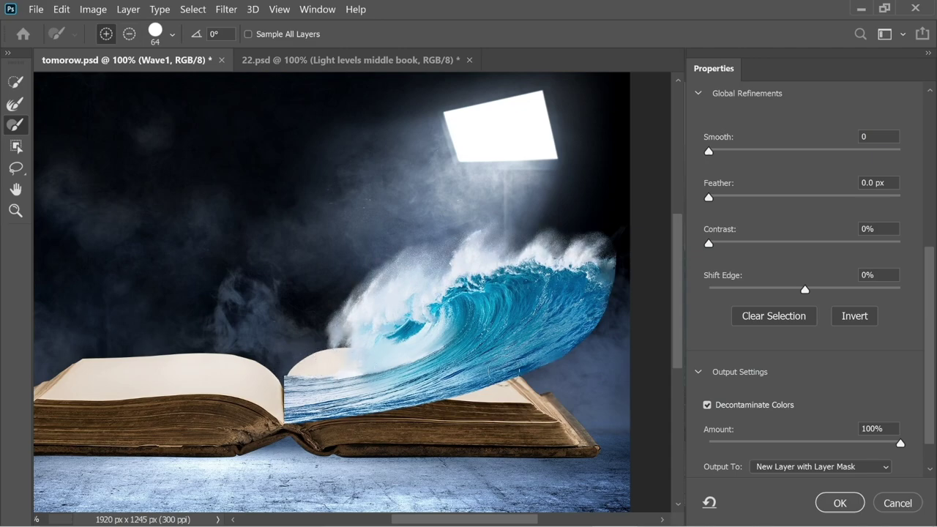
pyautogui.click(842, 504)
# Warp the masked wave layer, bending the lower edge near the book's spine upward to follow the right page's curve
pyautogui.click(15, 82)
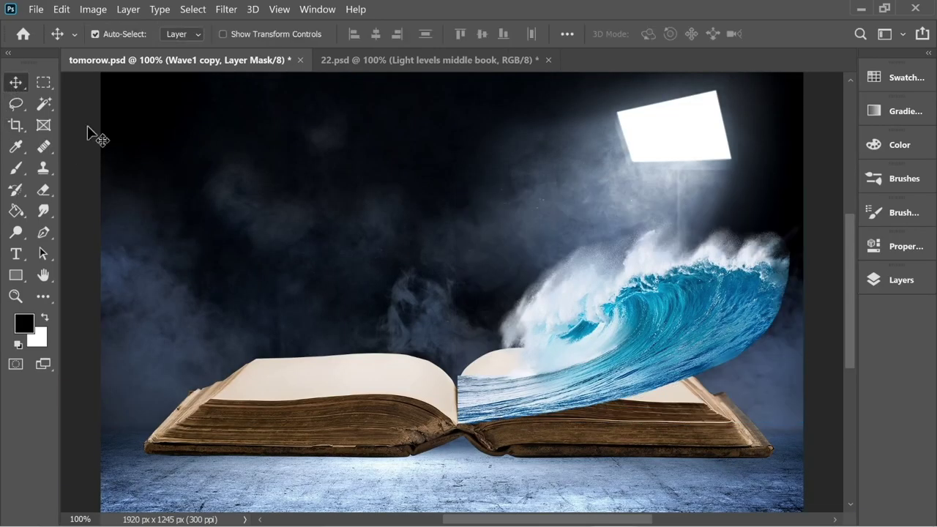
pyautogui.moveTo(516, 416)
pyautogui.mouseDown()
pyautogui.moveTo(503, 383)
pyautogui.moveTo(494, 399)
pyautogui.moveTo(508, 414)
pyautogui.mouseUp()
pyautogui.click(61, 8)
pyautogui.moveTo(125, 356)
pyautogui.click(315, 208)
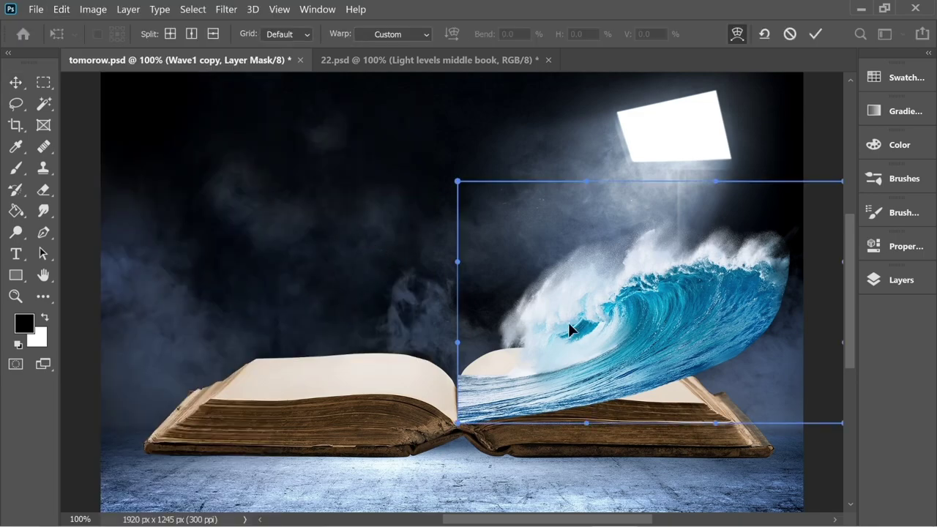
pyautogui.hotkey('ctrl', '+')
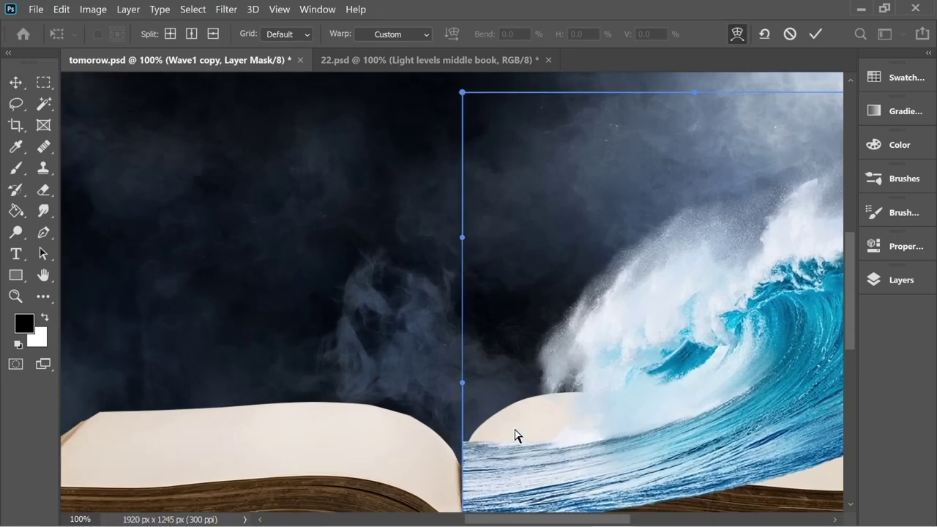
pyautogui.moveTo(513, 425); pyautogui.dragTo(373, 339)
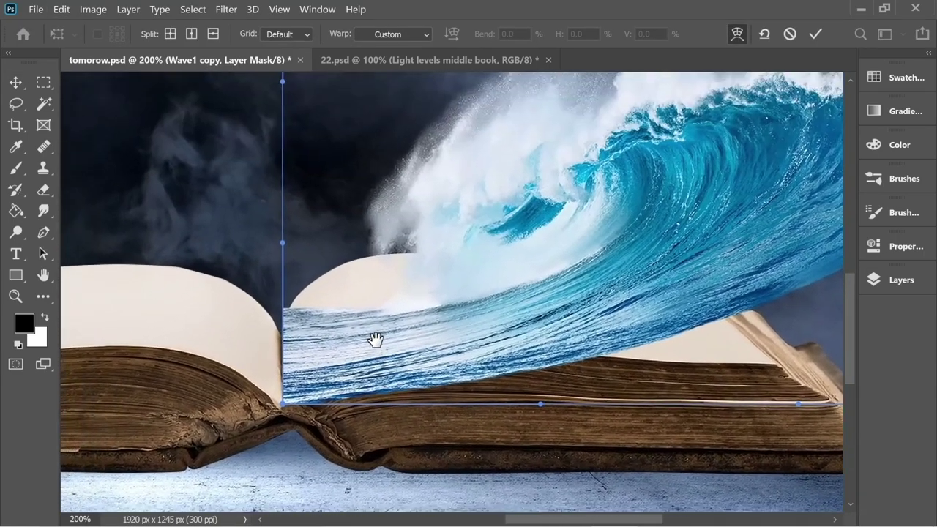
pyautogui.moveTo(561, 393); pyautogui.dragTo(489, 256)
pyautogui.hscroll(8, 588, 328)
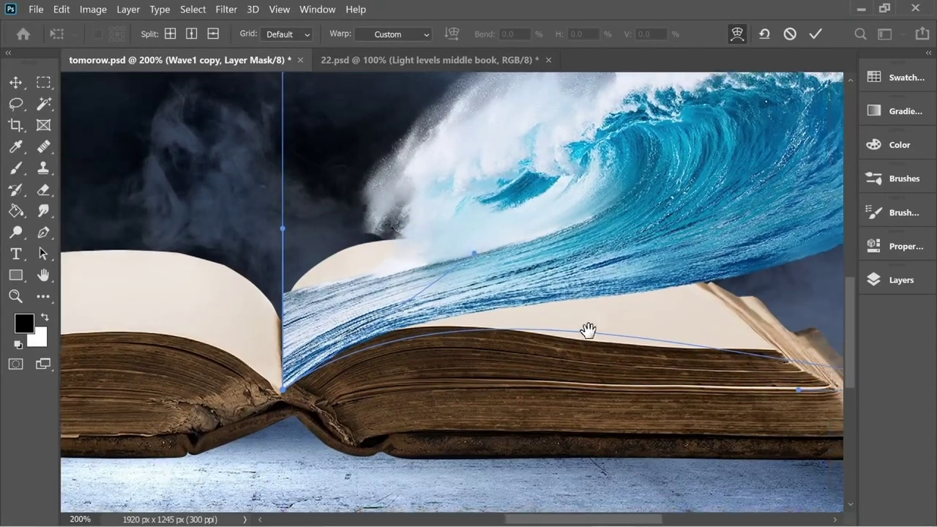
# Pull the warp's lower outer corner down and adjust its curve handles so the wave's base rests along the right page
pyautogui.hotkey('ctrl', '-')
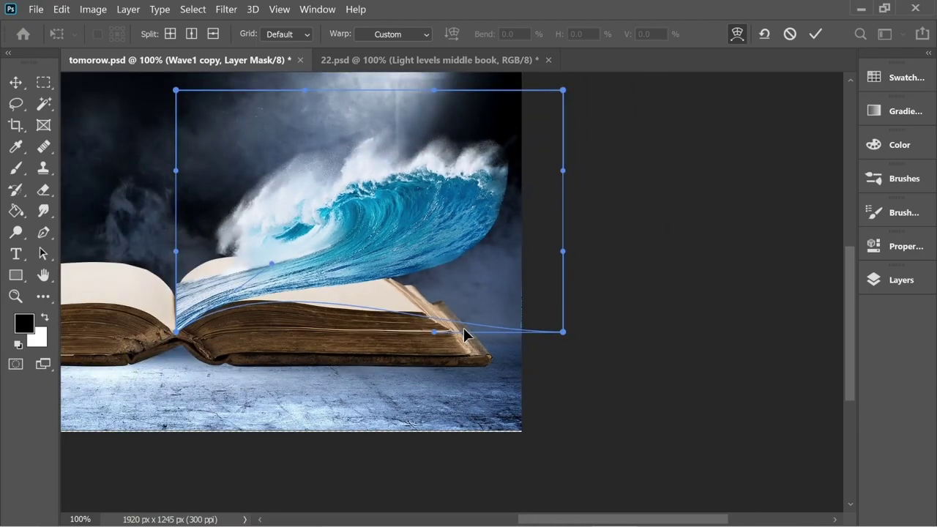
pyautogui.moveTo(569, 332); pyautogui.dragTo(578, 487)
pyautogui.moveTo(431, 341); pyautogui.dragTo(370, 350)
pyautogui.moveTo(562, 253); pyautogui.dragTo(534, 405)
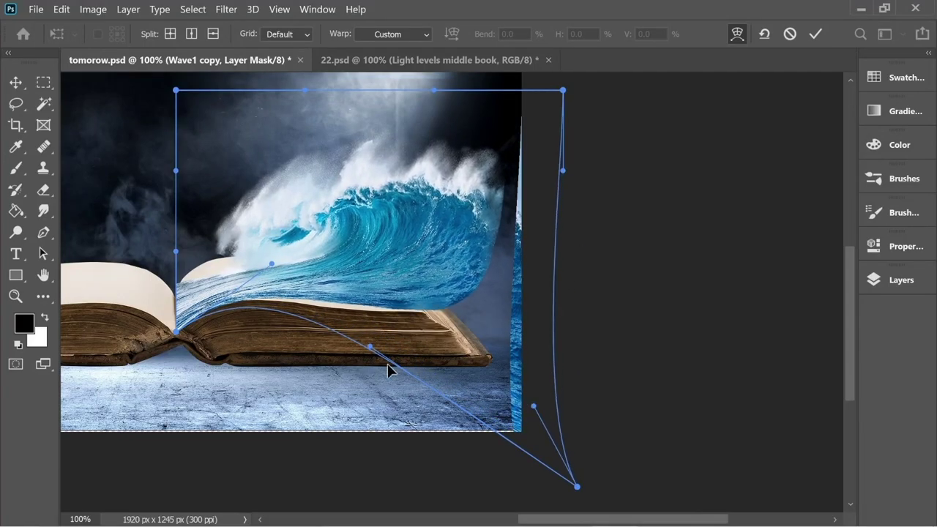
pyautogui.moveTo(371, 346); pyautogui.dragTo(361, 371)
pyautogui.moveTo(272, 264)
pyautogui.mouseDown()
pyautogui.moveTo(262, 245)
pyautogui.moveTo(266, 258)
pyautogui.mouseUp()
pyautogui.moveTo(360, 371); pyautogui.dragTo(364, 377)
# Reshape the upper part of the warp by adjusting its top corners and arching its upper edge, and apply the warp
pyautogui.scroll(5, 364, 376)
pyautogui.moveTo(562, 266); pyautogui.dragTo(541, 244)
pyautogui.moveTo(241, 391); pyautogui.dragTo(433, 324)
pyautogui.moveTo(733, 173); pyautogui.dragTo(745, 166)
pyautogui.moveTo(395, 208); pyautogui.dragTo(397, 229)
pyautogui.moveTo(395, 370)
pyautogui.mouseDown()
pyautogui.moveTo(395, 404)
pyautogui.moveTo(392, 346)
pyautogui.moveTo(393, 354)
pyautogui.mouseUp()
pyautogui.moveTo(525, 206); pyautogui.dragTo(521, 118)
pyautogui.moveTo(653, 205); pyautogui.dragTo(642, 190)
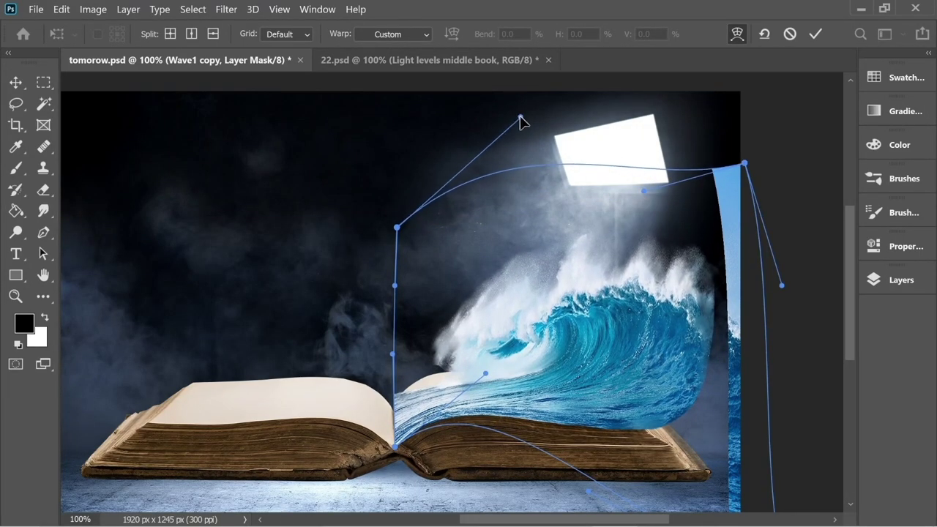
pyautogui.moveTo(521, 118); pyautogui.dragTo(518, 106)
pyautogui.moveTo(642, 190); pyautogui.dragTo(644, 179)
pyautogui.press('Return')
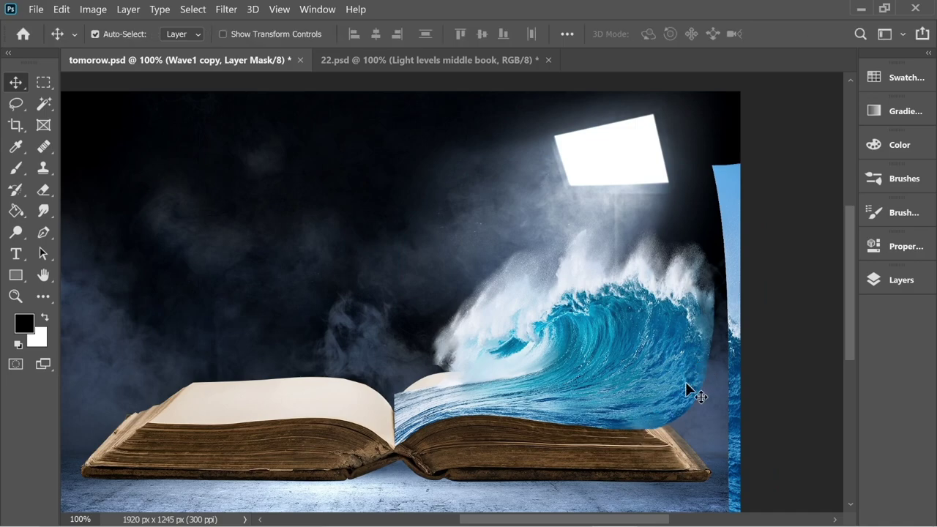
# Paint black with a 56 px brush on the wave's layer mask to hide the stray water strip along the image's edge
pyautogui.click(894, 287)
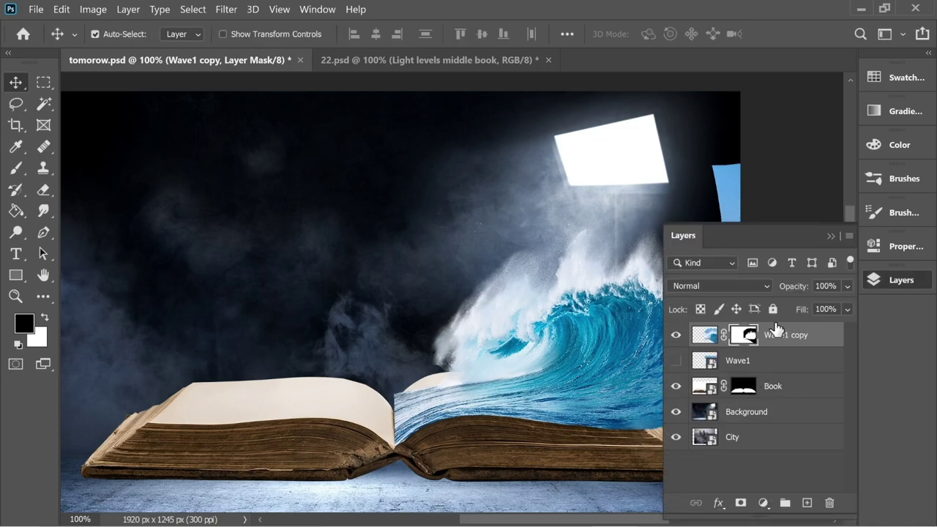
pyautogui.click(831, 236)
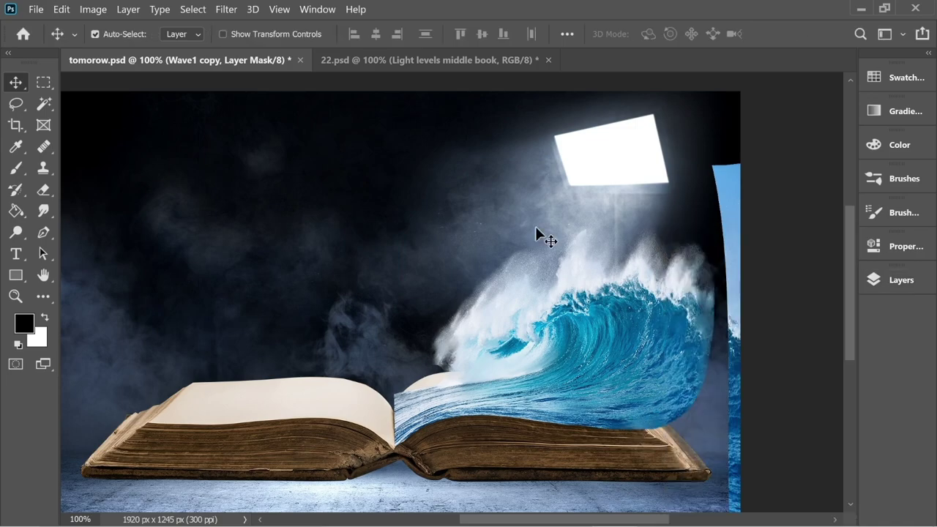
pyautogui.press('b')
pyautogui.click(121, 41)
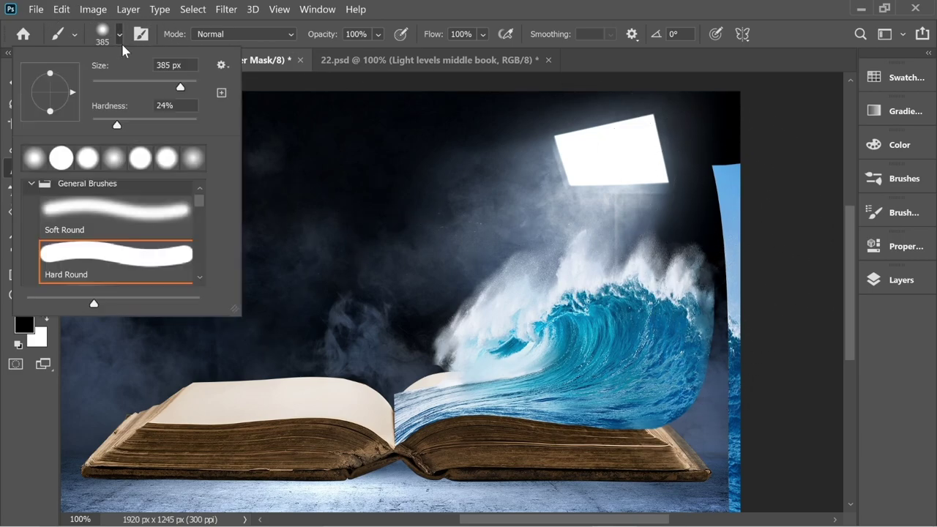
pyautogui.moveTo(725, 167)
pyautogui.mouseDown()
pyautogui.moveTo(730, 178)
pyautogui.moveTo(723, 156)
pyautogui.moveTo(737, 230)
pyautogui.mouseUp()
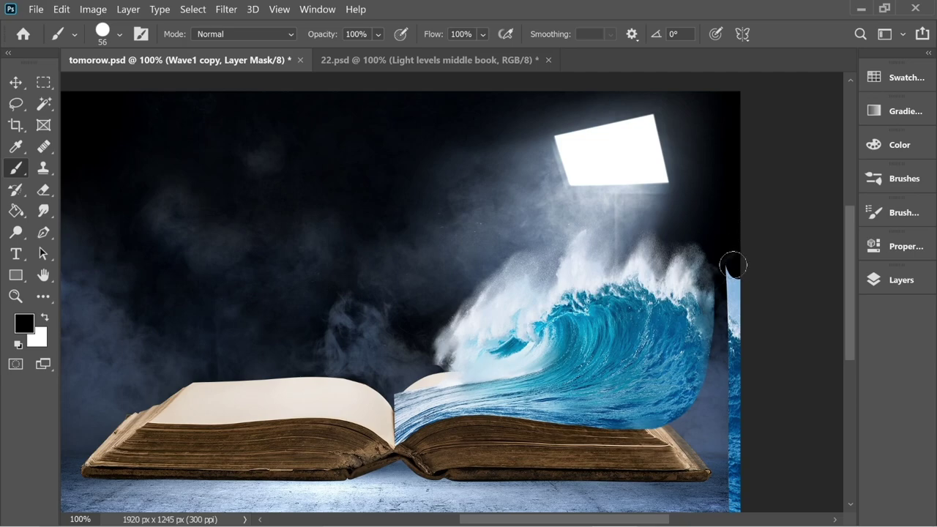
pyautogui.moveTo(733, 266); pyautogui.dragTo(738, 323)
pyautogui.scroll(-5, 745, 365)
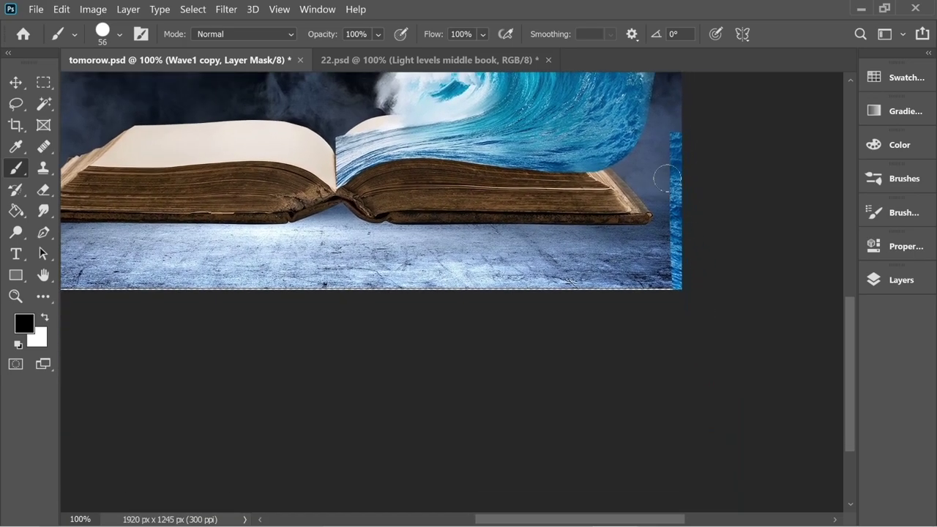
pyautogui.moveTo(625, 195)
pyautogui.mouseDown()
pyautogui.moveTo(638, 264)
pyautogui.moveTo(660, 289)
pyautogui.mouseUp()
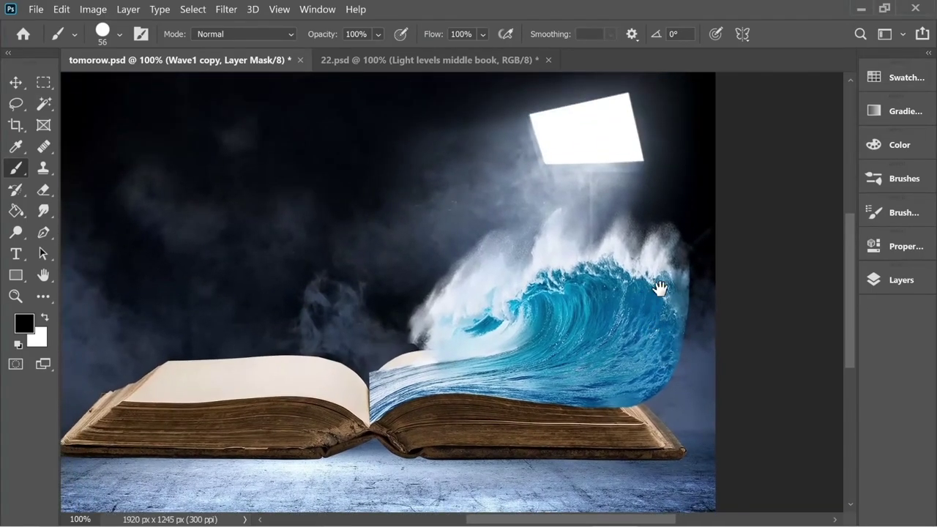
# Duplicate the Wave1 copy layer, offset the duplicate slightly above the original wave, and set its opacity to 59%
pyautogui.click(902, 280)
pyautogui.click(785, 341)
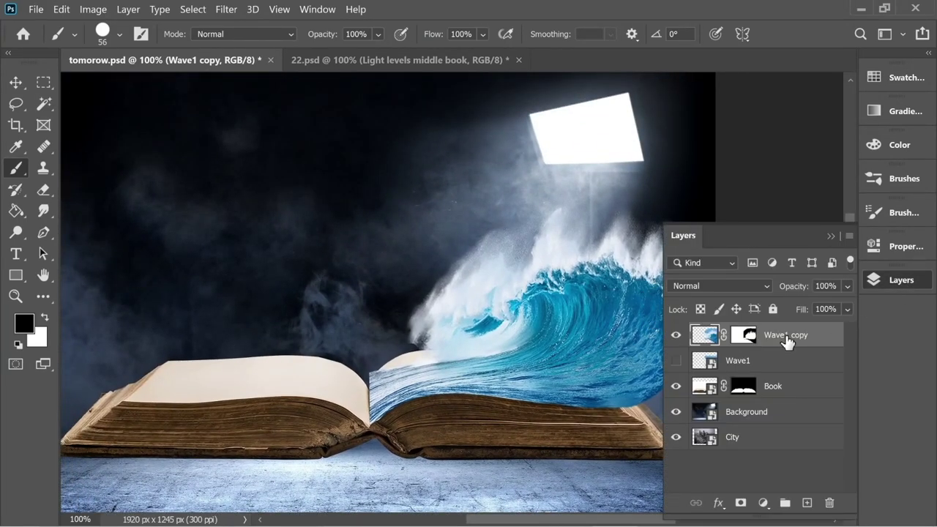
pyautogui.hotkey('ctrl', 'j')
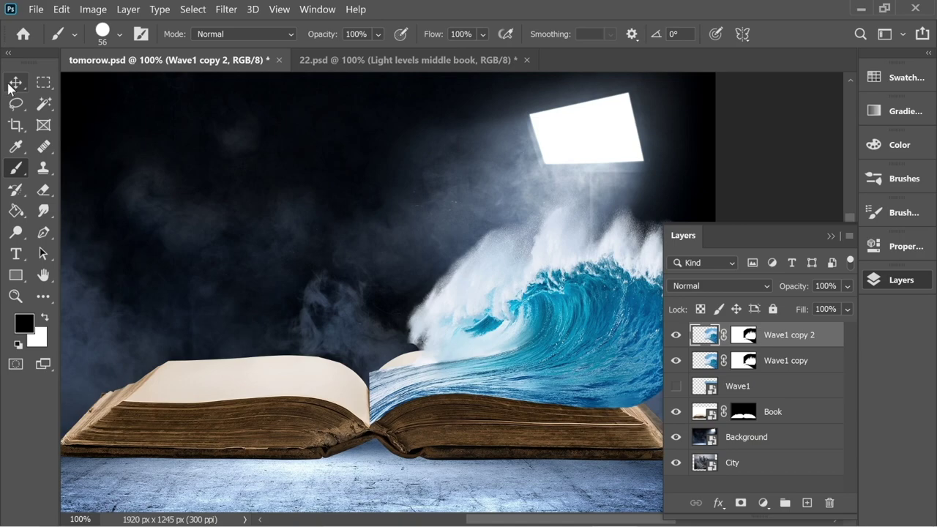
pyautogui.press('v')
pyautogui.moveTo(557, 380)
pyautogui.mouseDown()
pyautogui.moveTo(498, 304)
pyautogui.moveTo(484, 314)
pyautogui.moveTo(504, 320)
pyautogui.mouseUp()
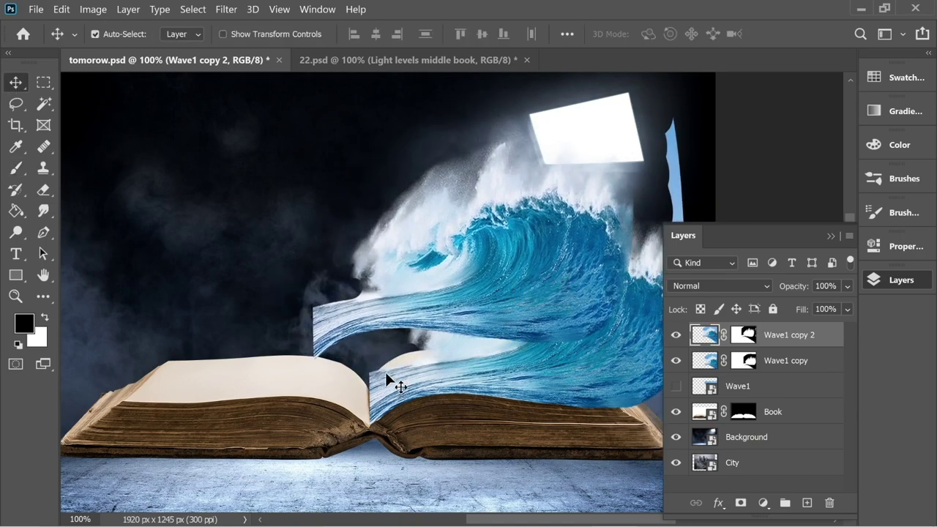
pyautogui.moveTo(398, 359); pyautogui.dragTo(548, 334)
pyautogui.click(847, 287)
pyautogui.moveTo(843, 314); pyautogui.dragTo(814, 309)
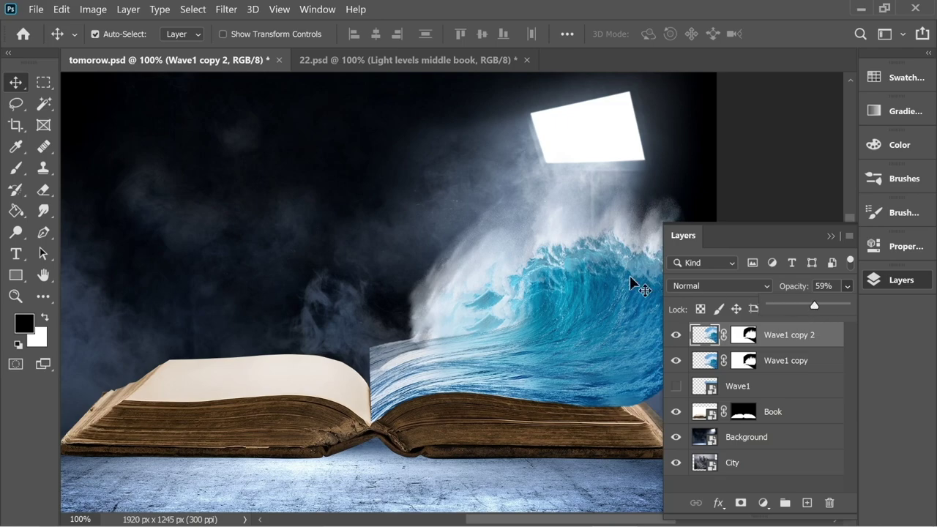
# Paint black with the 199 px brush on the Wave1 copy 2 layer mask to hide the duplicate's excess spray and blend it into the wave below
pyautogui.click(16, 168)
pyautogui.click(744, 336)
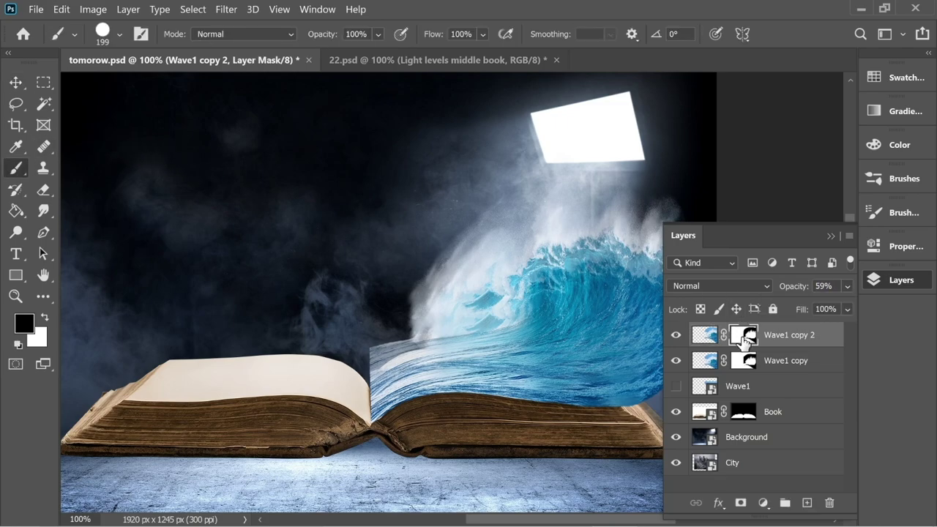
pyautogui.hotkey('ctrl', '+')
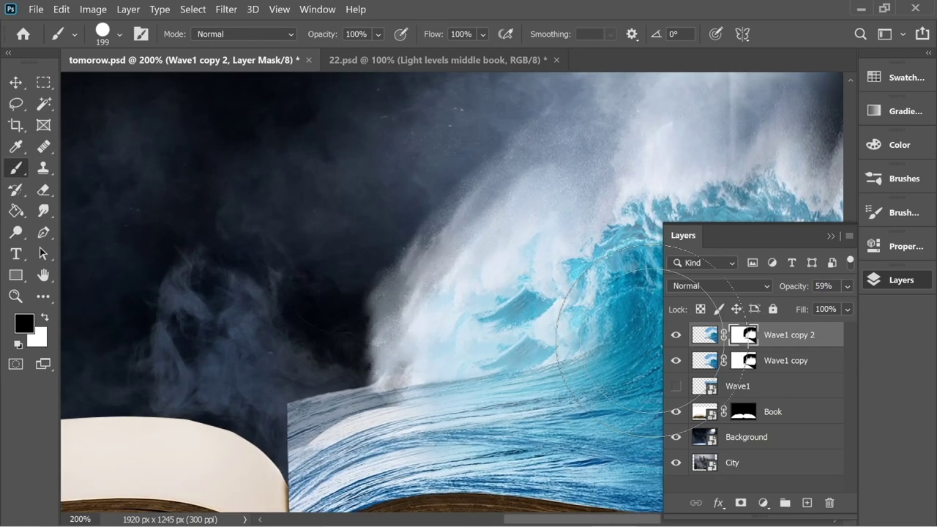
pyautogui.moveTo(503, 278)
pyautogui.mouseDown()
pyautogui.moveTo(347, 249)
pyautogui.moveTo(293, 203)
pyautogui.moveTo(560, 187)
pyautogui.mouseUp()
pyautogui.moveTo(535, 177); pyautogui.dragTo(443, 194)
pyautogui.moveTo(407, 95); pyautogui.dragTo(375, 245)
pyautogui.moveTo(444, 320); pyautogui.dragTo(525, 254)
pyautogui.moveTo(475, 276); pyautogui.dragTo(459, 256)
pyautogui.moveTo(540, 374); pyautogui.dragTo(402, 182)
pyautogui.moveTo(399, 108); pyautogui.dragTo(506, 133)
pyautogui.moveTo(462, 324); pyautogui.dragTo(491, 297)
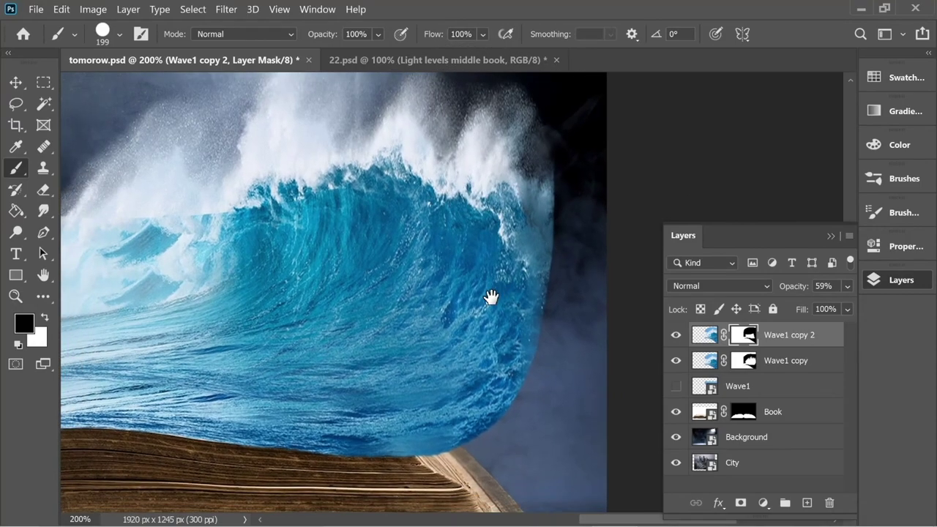
pyautogui.moveTo(393, 420); pyautogui.dragTo(442, 412)
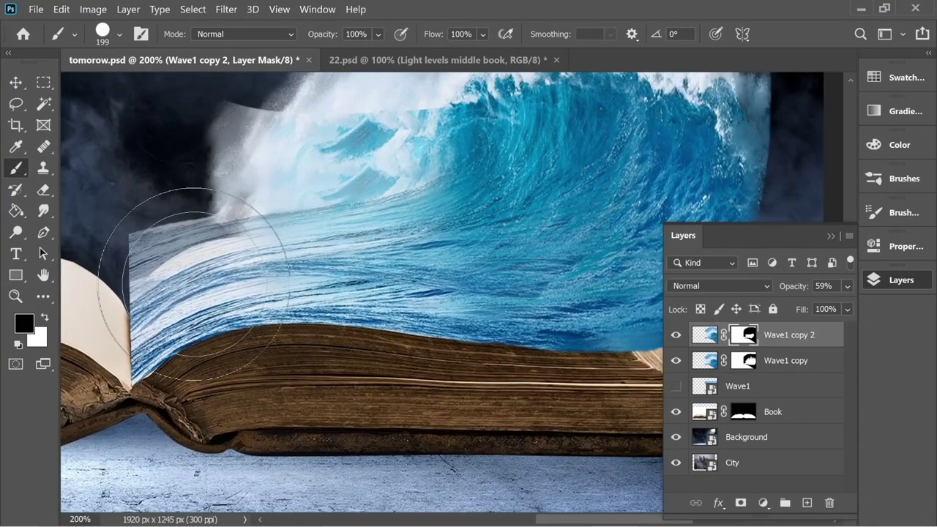
pyautogui.moveTo(515, 265); pyautogui.dragTo(437, 355)
pyautogui.moveTo(594, 151); pyautogui.dragTo(540, 243)
pyautogui.moveTo(397, 141); pyautogui.dragTo(508, 209)
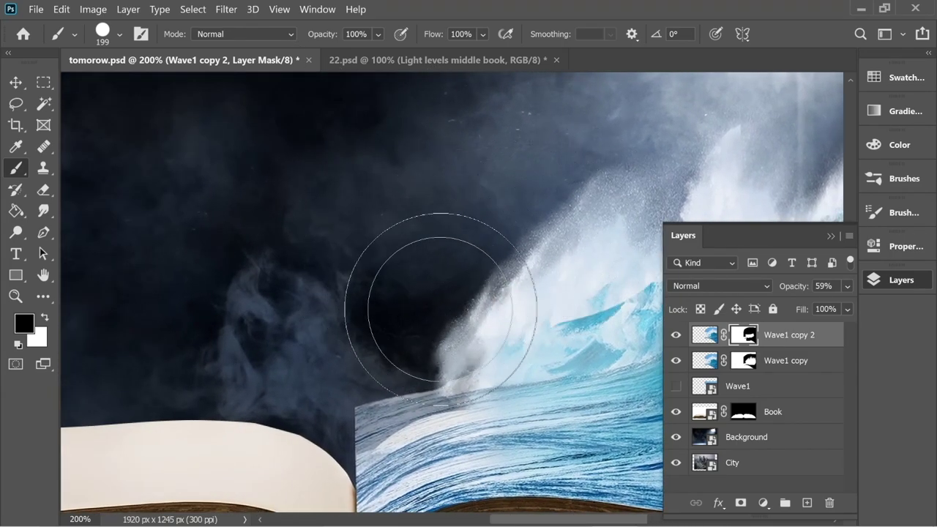
pyautogui.moveTo(317, 365)
pyautogui.mouseDown()
pyautogui.moveTo(389, 334)
pyautogui.moveTo(447, 293)
pyautogui.moveTo(367, 333)
pyautogui.moveTo(385, 337)
pyautogui.mouseUp()
pyautogui.moveTo(549, 308); pyautogui.dragTo(370, 327)
pyautogui.moveTo(472, 253)
pyautogui.mouseDown()
pyautogui.moveTo(369, 301)
pyautogui.moveTo(393, 317)
pyautogui.moveTo(443, 303)
pyautogui.mouseUp()
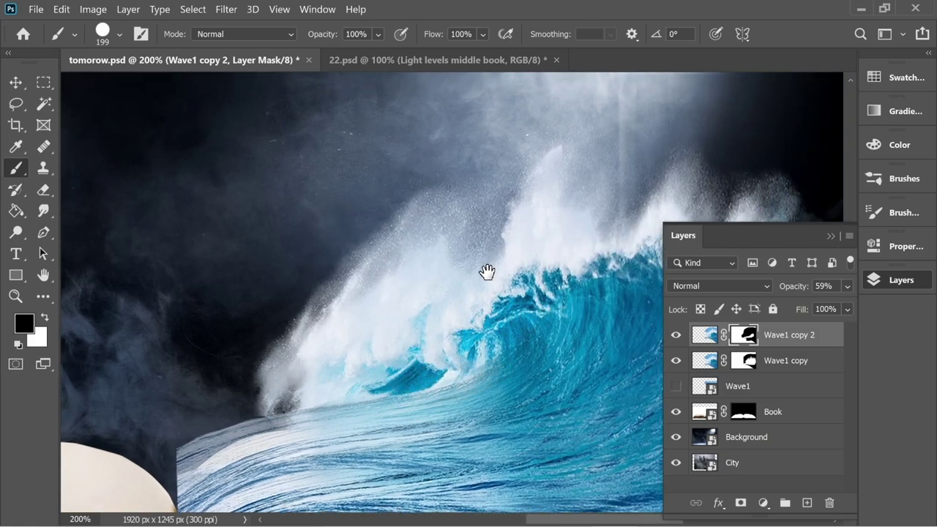
pyautogui.moveTo(483, 275); pyautogui.dragTo(427, 257)
pyautogui.moveTo(530, 291)
pyautogui.mouseDown()
pyautogui.moveTo(522, 287)
pyautogui.moveTo(555, 228)
pyautogui.mouseUp()
pyautogui.moveTo(314, 454); pyautogui.dragTo(446, 389)
# Start a warp on Wave1 copy 2, pull its upper inner corner down toward the book, and set the layer opacity to 84%
pyautogui.click(63, 10)
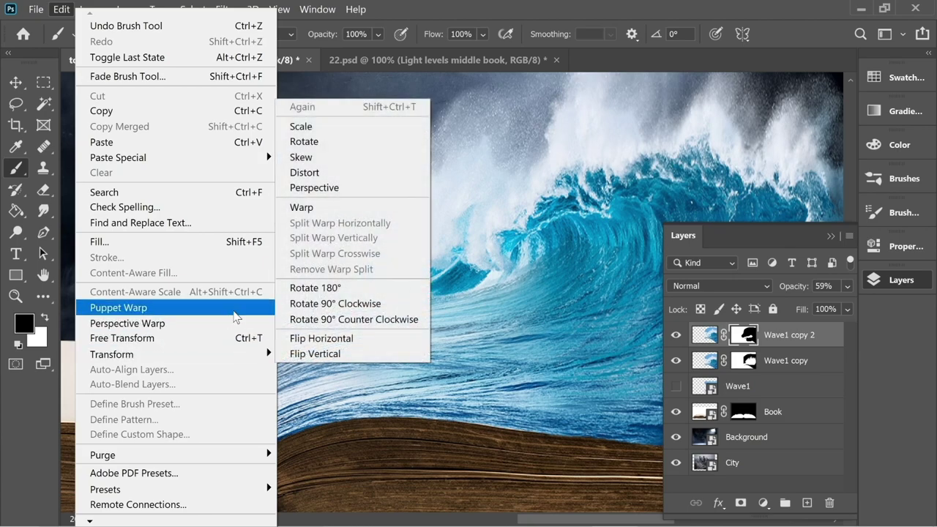
pyautogui.click(328, 207)
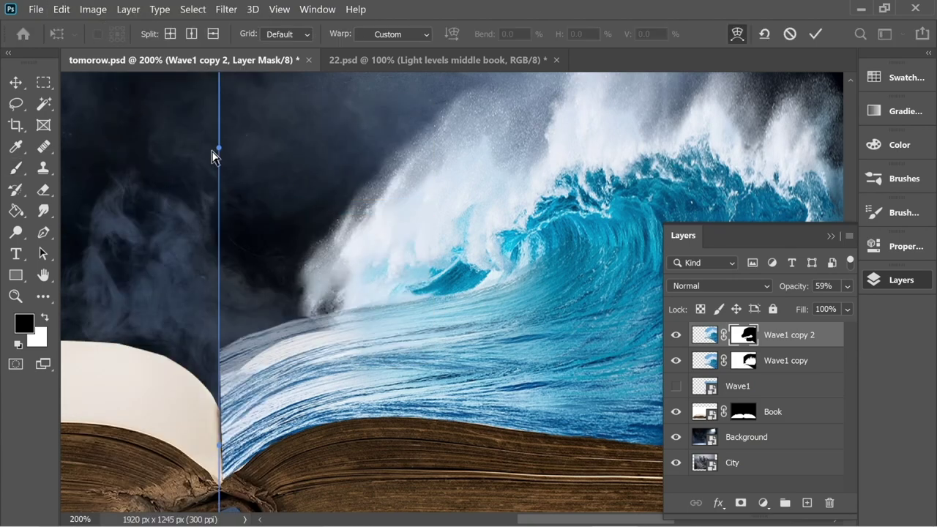
pyautogui.hotkey('ctrl', '0')
pyautogui.hotkey('ctrl', '1')
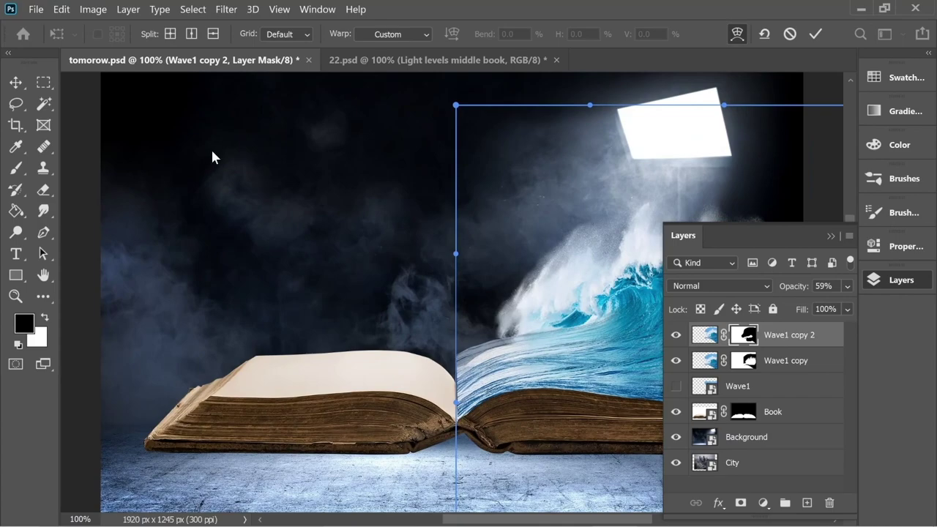
pyautogui.moveTo(326, 155); pyautogui.dragTo(266, 152)
pyautogui.moveTo(396, 104); pyautogui.dragTo(398, 272)
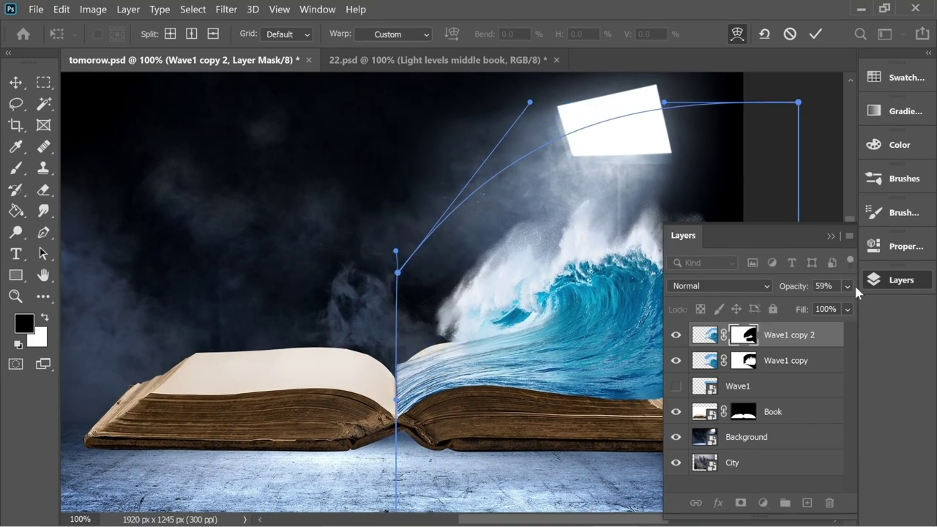
pyautogui.moveTo(831, 305); pyautogui.dragTo(834, 307)
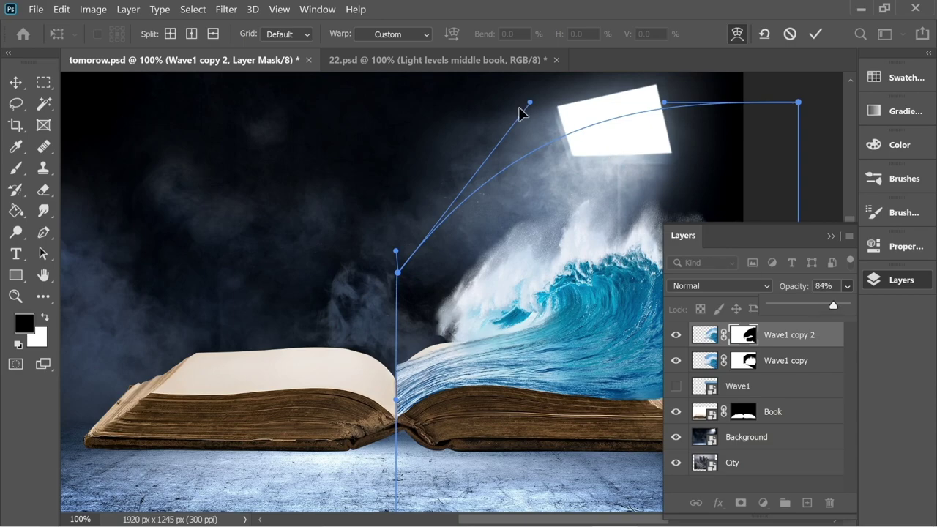
# Arch the warp's upper edge with its curve handles and pull its outer upper corner down beside the wave crest
pyautogui.moveTo(530, 103); pyautogui.dragTo(388, 74)
pyautogui.press('space')
pyautogui.moveTo(502, 161); pyautogui.dragTo(304, 62)
pyautogui.moveTo(601, 153); pyautogui.dragTo(598, 337)
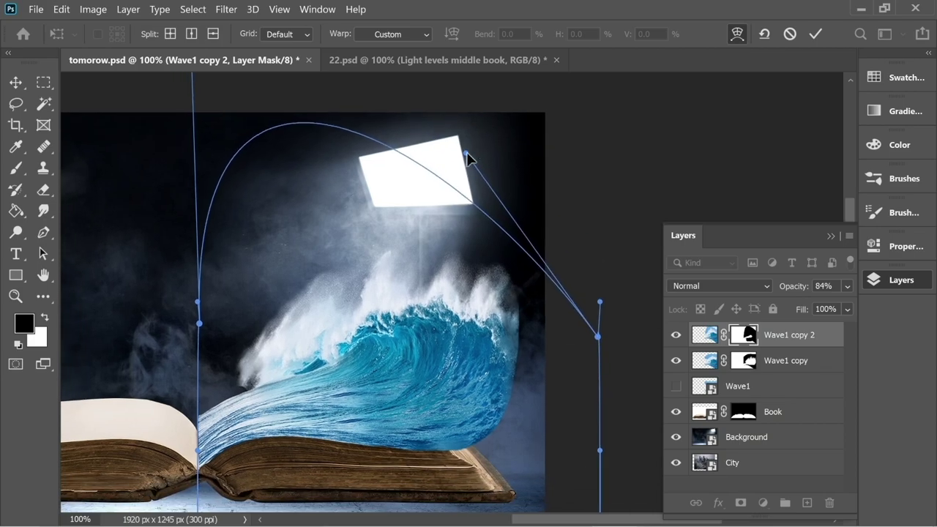
pyautogui.moveTo(467, 154); pyautogui.dragTo(477, 352)
pyautogui.moveTo(410, 220); pyautogui.dragTo(435, 374)
# Adjust the curve handles at the warp's lower corners to bend its outer and lower edges
pyautogui.moveTo(222, 139); pyautogui.dragTo(211, 74)
pyautogui.moveTo(410, 410); pyautogui.dragTo(320, 136)
pyautogui.moveTo(539, 275); pyautogui.dragTo(555, 334)
pyautogui.moveTo(271, 424)
pyautogui.mouseDown()
pyautogui.moveTo(273, 432)
pyautogui.moveTo(268, 409)
pyautogui.mouseUp()
pyautogui.moveTo(137, 423); pyautogui.dragTo(138, 422)
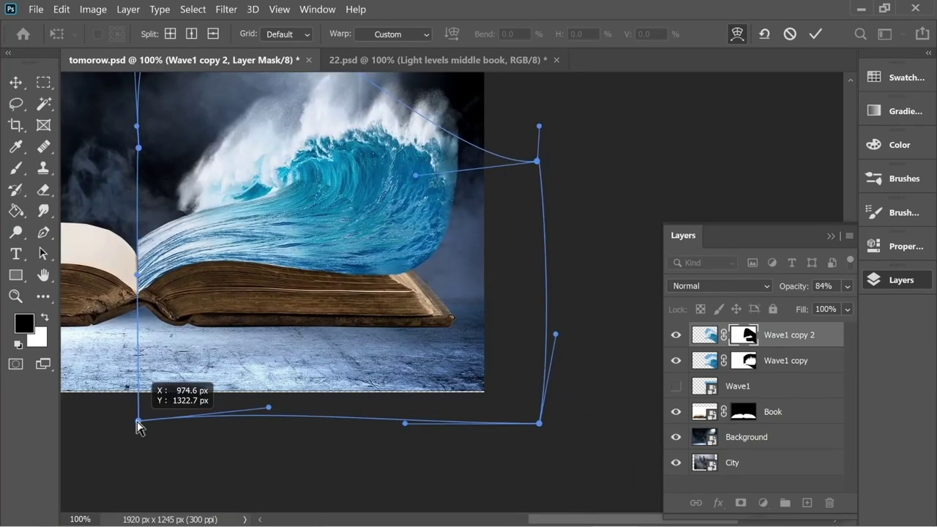
# Bend the warp's inner edge by repositioning its lower inner corner and nearby curve handles along the book's spine
pyautogui.scroll(5, 207, 197)
pyautogui.hotkey('ctrl', '-')
pyautogui.click(834, 235)
pyautogui.moveTo(641, 300); pyautogui.dragTo(551, 346)
pyautogui.moveTo(723, 266); pyautogui.dragTo(724, 278)
pyautogui.moveTo(550, 345); pyautogui.dragTo(560, 349)
pyautogui.moveTo(455, 282); pyautogui.dragTo(451, 415)
# Reposition the warp's inner upper corner and pull the outer upper corner's curve handles upward to widen the arch
pyautogui.hotkey('ctrl', '-')
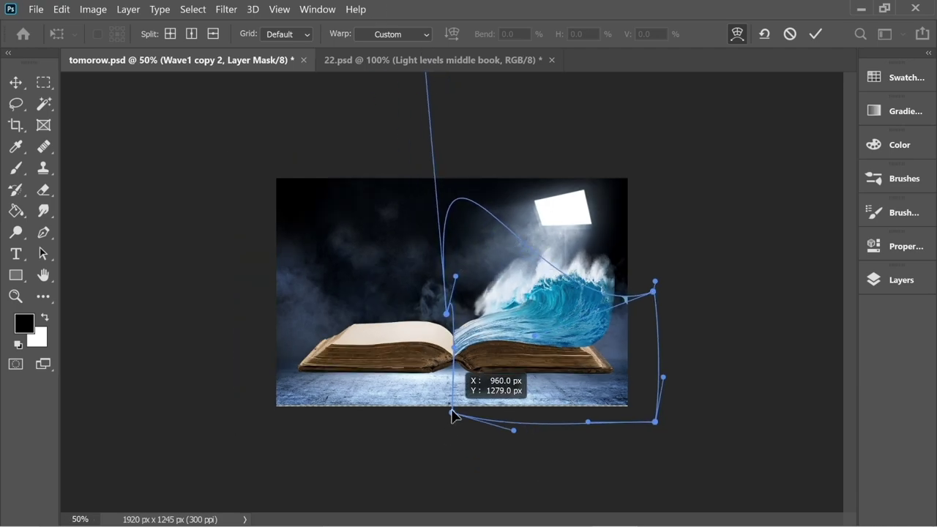
pyautogui.hotkey('ctrl', '-')
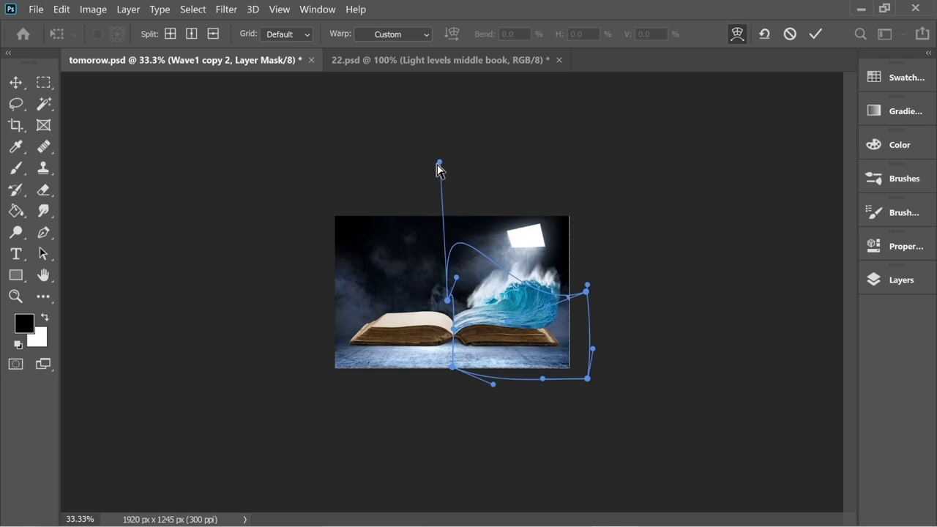
pyautogui.hotkey('ctrl', '+')
pyautogui.hotkey('ctrl', '+')
pyautogui.hotkey('ctrl', '+')
pyautogui.moveTo(628, 226); pyautogui.dragTo(511, 259)
pyautogui.moveTo(320, 351); pyautogui.dragTo(323, 359)
pyautogui.moveTo(349, 290); pyautogui.dragTo(348, 314)
pyautogui.moveTo(740, 307); pyautogui.dragTo(717, 194)
pyautogui.moveTo(684, 341); pyautogui.dragTo(795, 227)
pyautogui.moveTo(348, 314)
pyautogui.mouseDown()
pyautogui.moveTo(338, 277)
pyautogui.moveTo(325, 352)
pyautogui.moveTo(347, 318)
pyautogui.mouseUp()
pyautogui.moveTo(324, 357); pyautogui.dragTo(333, 316)
pyautogui.moveTo(356, 276); pyautogui.dragTo(344, 320)
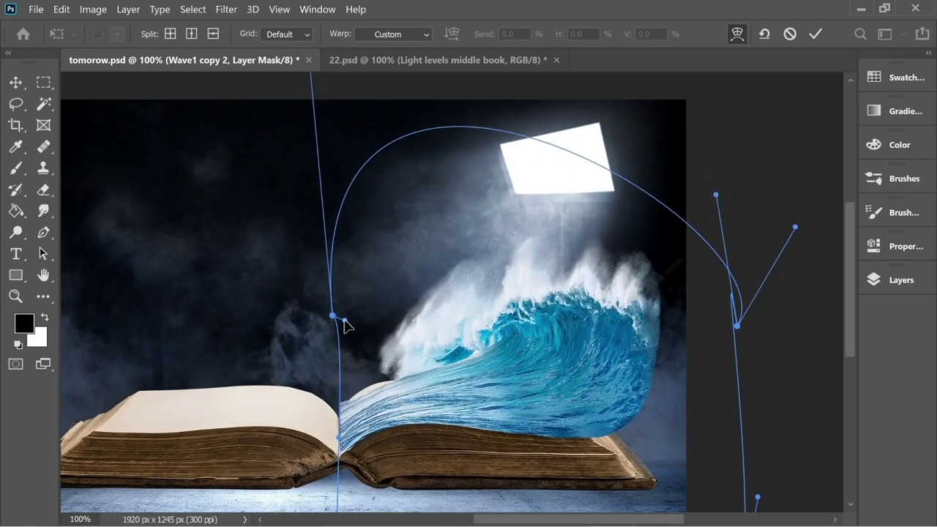
# Stretch the warp's upper edge handles far outward so the water follows the right page's curve, and apply the warp
pyautogui.hotkey('ctrl', '-')
pyautogui.hotkey('ctrl', '-')
pyautogui.moveTo(439, 103); pyautogui.dragTo(129, 164)
pyautogui.moveTo(645, 255); pyautogui.dragTo(839, 423)
pyautogui.moveTo(682, 242); pyautogui.dragTo(764, 264)
pyautogui.moveTo(451, 286); pyautogui.dragTo(454, 261)
pyautogui.hotkey('ctrl', '+')
pyautogui.hotkey('ctrl', '+')
pyautogui.hotkey('ctrl', '+')
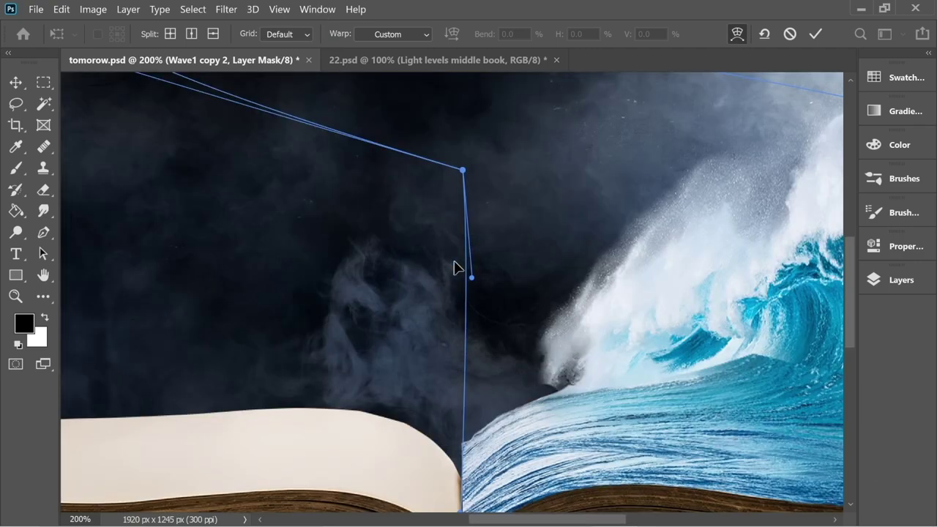
pyautogui.moveTo(552, 295)
pyautogui.mouseDown()
pyautogui.moveTo(510, 280)
pyautogui.moveTo(557, 296)
pyautogui.mouseUp()
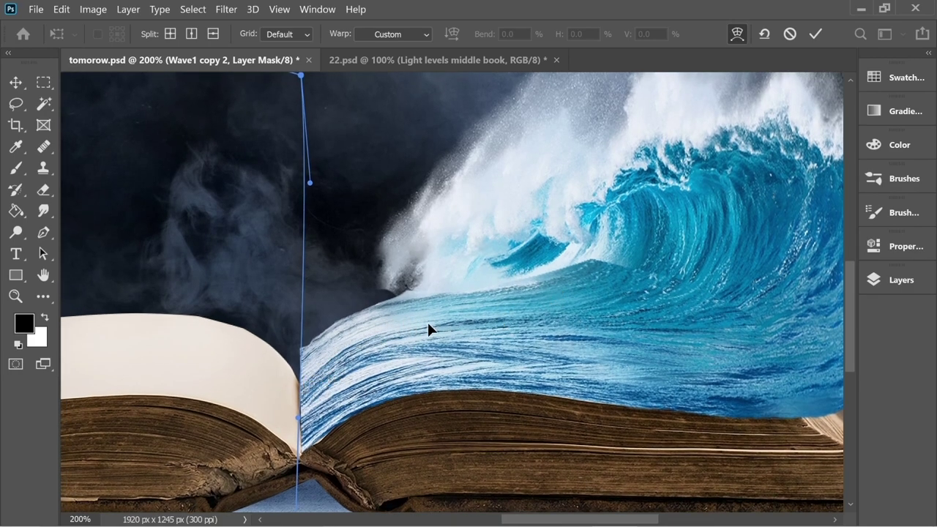
pyautogui.moveTo(587, 331); pyautogui.dragTo(572, 331)
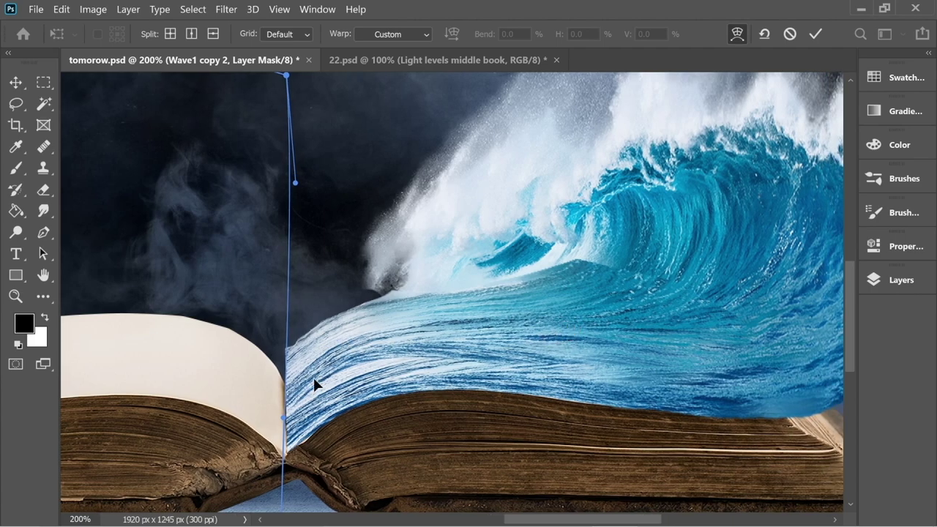
pyautogui.click(900, 284)
pyautogui.press('Return')
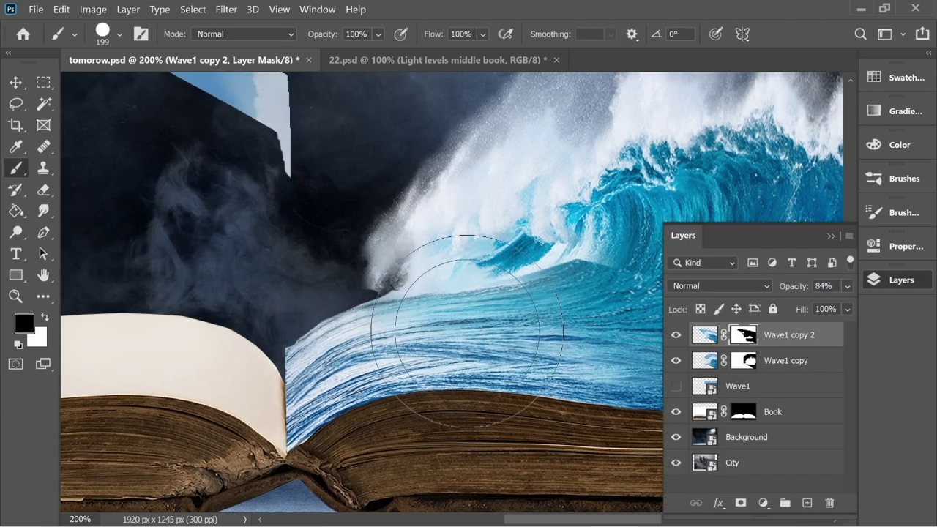
# Paint black on the Wave1 copy 2 layer mask to hide the stray strip of sky above the book
pyautogui.hotkey('ctrl', '-')
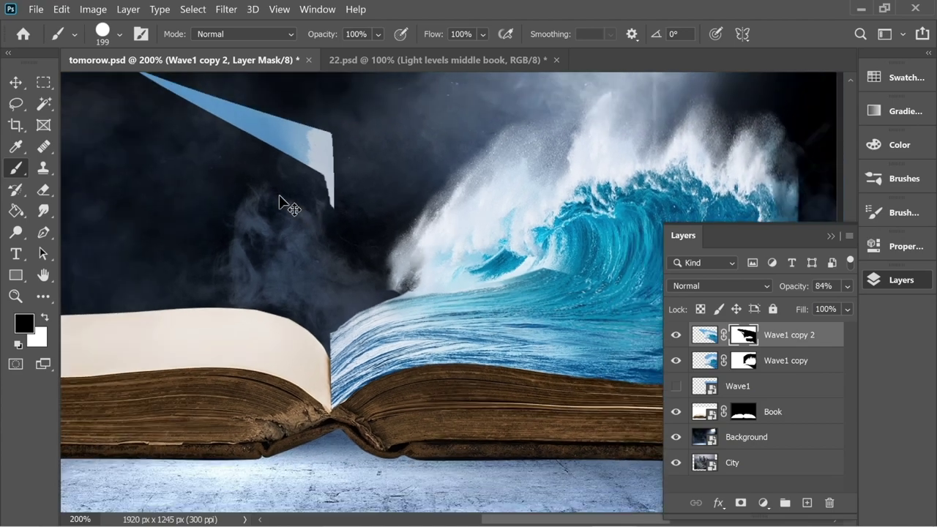
pyautogui.moveTo(359, 202)
pyautogui.mouseDown()
pyautogui.moveTo(262, 157)
pyautogui.moveTo(278, 193)
pyautogui.mouseUp()
pyautogui.click(120, 34)
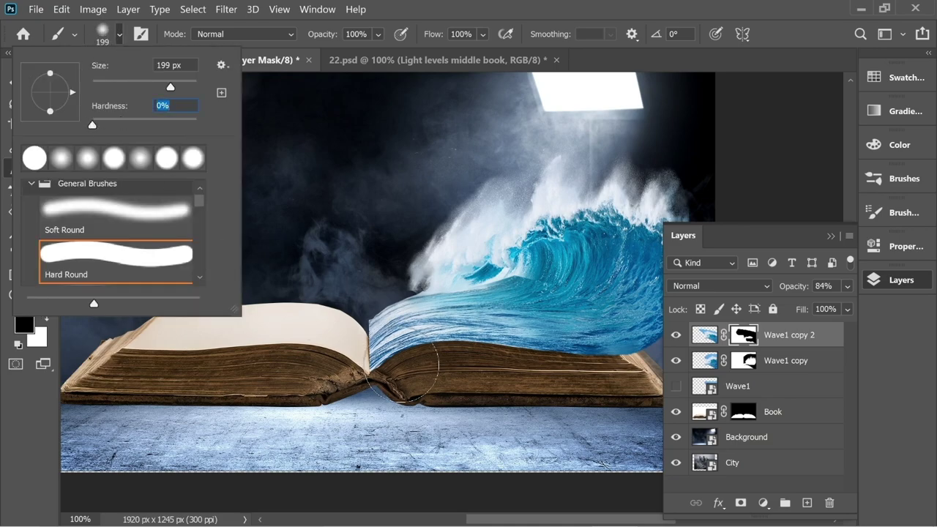
pyautogui.press('Return')
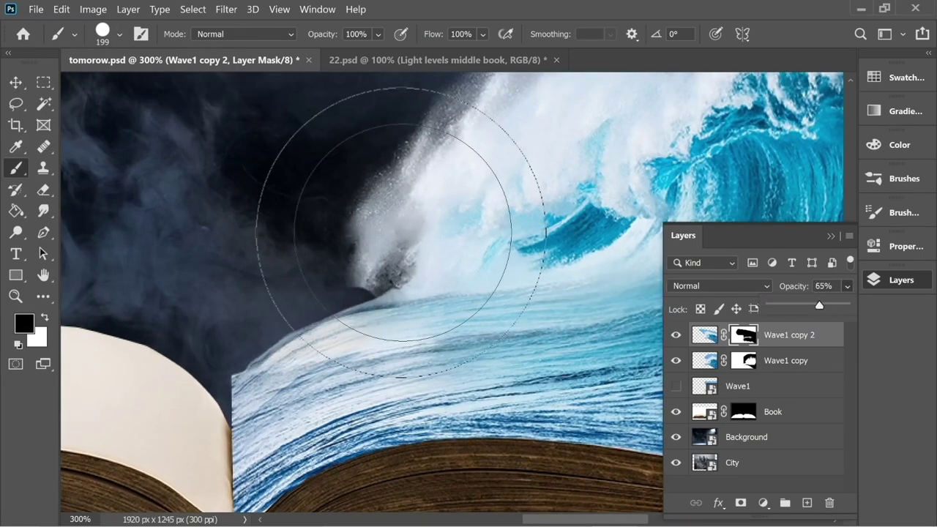
# Paint with a 34 px brush on the Wave1 copy 2 layer mask to trim the water's upper edge near the book's spine
pyautogui.click(120, 35)
pyautogui.moveTo(142, 90); pyautogui.dragTo(111, 90)
pyautogui.click(219, 371)
pyautogui.moveTo(243, 356)
pyautogui.mouseDown()
pyautogui.moveTo(335, 299)
pyautogui.moveTo(365, 300)
pyautogui.mouseUp()
pyautogui.hotkey('ctrl', 'z')
pyautogui.moveTo(224, 374)
pyautogui.mouseDown()
pyautogui.moveTo(276, 326)
pyautogui.moveTo(327, 302)
pyautogui.mouseUp()
# Round off the water's corner at the spine on the Wave1 copy layer mask, and set Wave1 copy 2 to 100% opacity
pyautogui.click(809, 369)
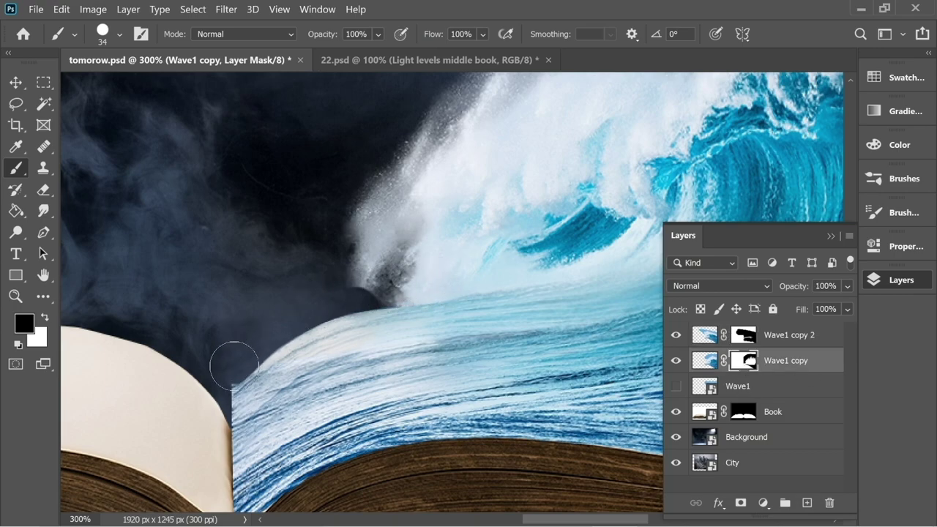
pyautogui.moveTo(242, 351); pyautogui.dragTo(210, 419)
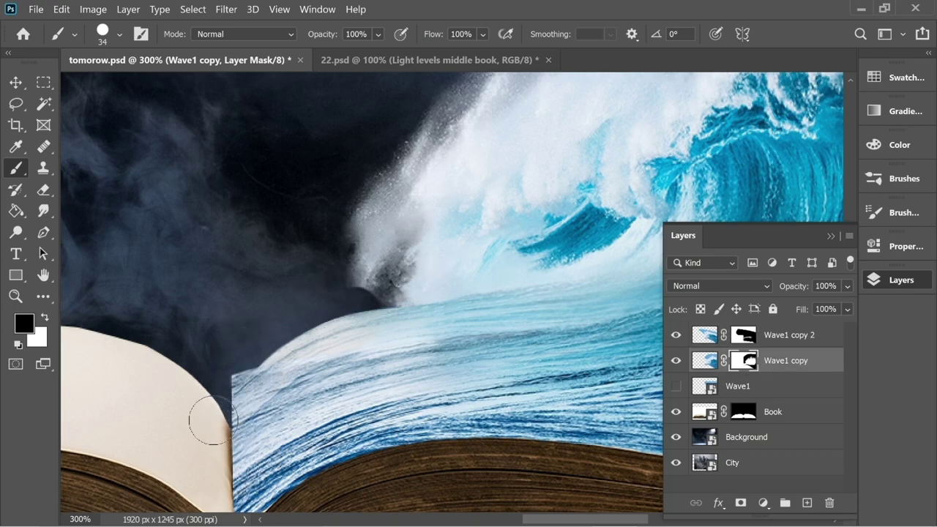
pyautogui.hotkey('alt', ']')
pyautogui.moveTo(802, 288); pyautogui.dragTo(837, 288)
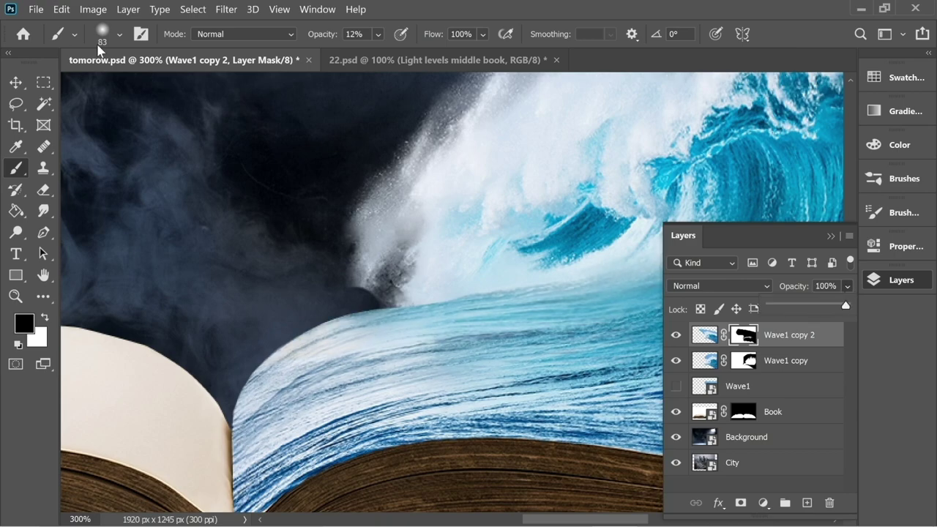
# Set the brush to a harder 48 px tip with 100% opacity for the Wave1 copy 2 layer mask
pyautogui.click(102, 36)
pyautogui.click(161, 122)
pyautogui.click(119, 85)
pyautogui.click(338, 289)
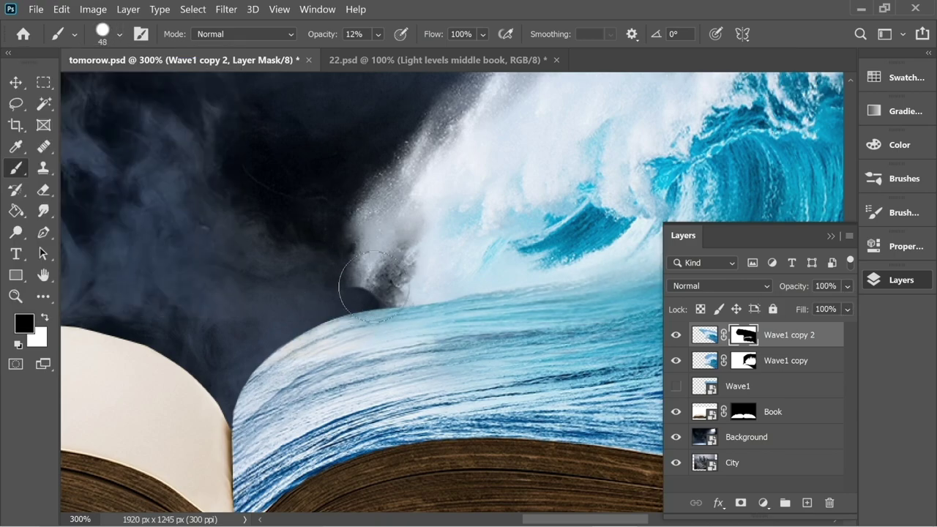
pyautogui.press('0')
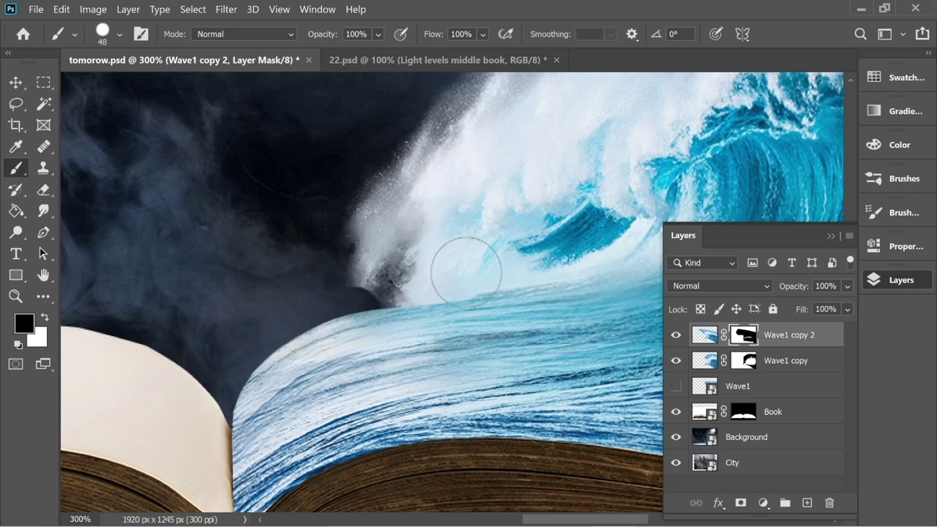
pyautogui.hotkey('ctrl', '-')
pyautogui.hotkey('ctrl', '+')
pyautogui.scroll(-3, 440, 186)
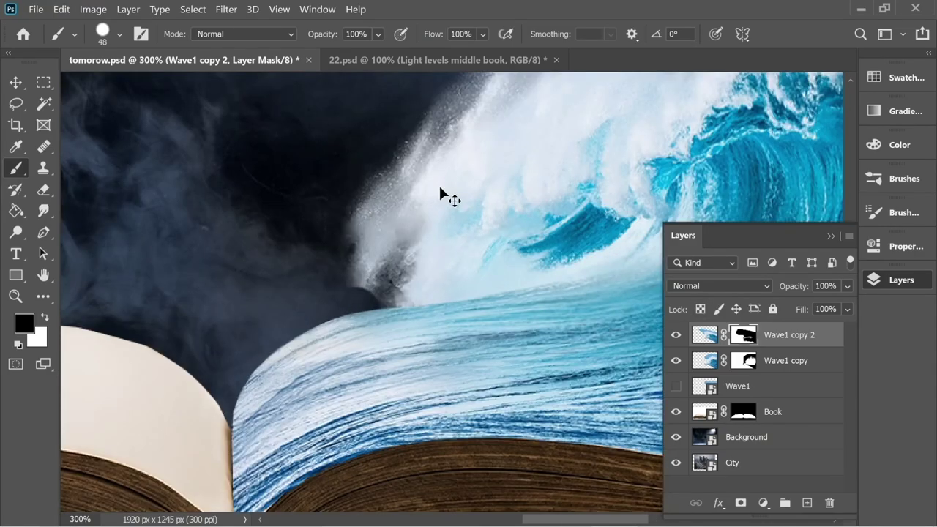
pyautogui.scroll(1, 440, 193)
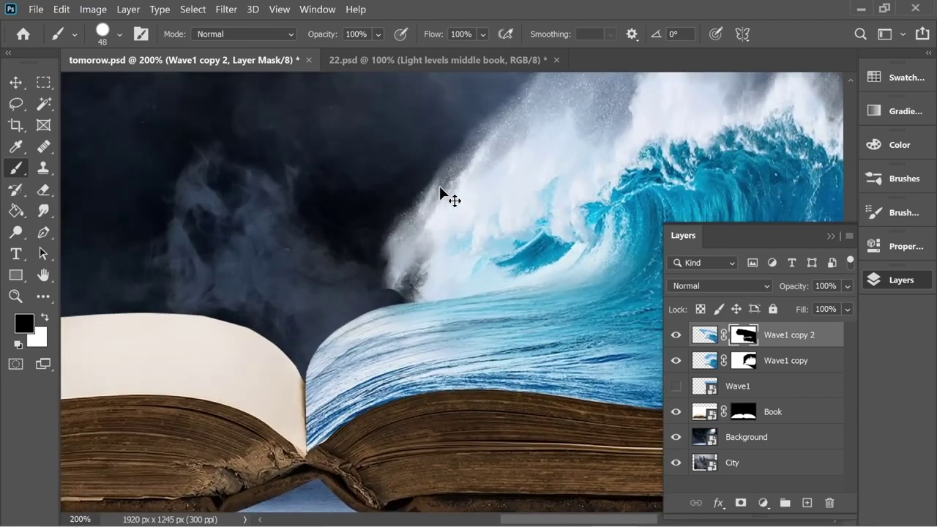
# Bring the City layer to the top of the layer stack and shift the photo over the book
pyautogui.moveTo(740, 464); pyautogui.dragTo(733, 331)
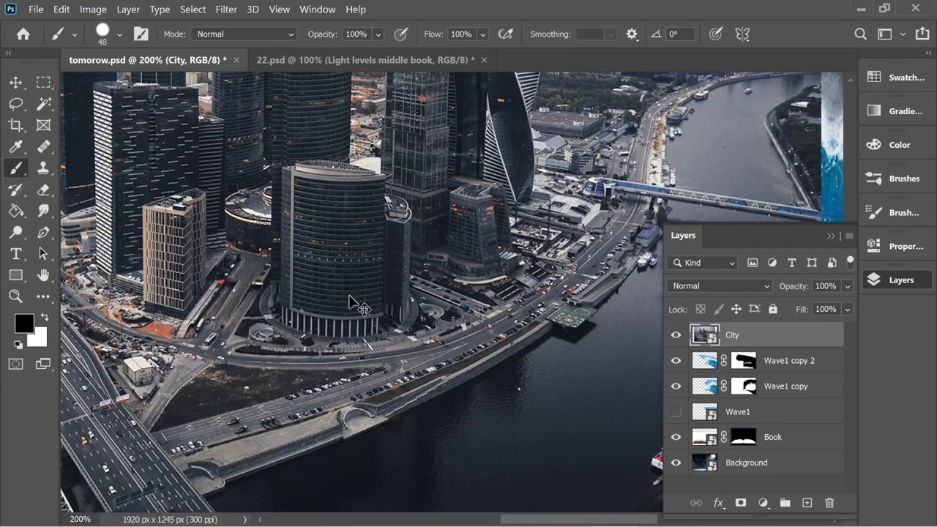
pyautogui.scroll(-2, 350, 302)
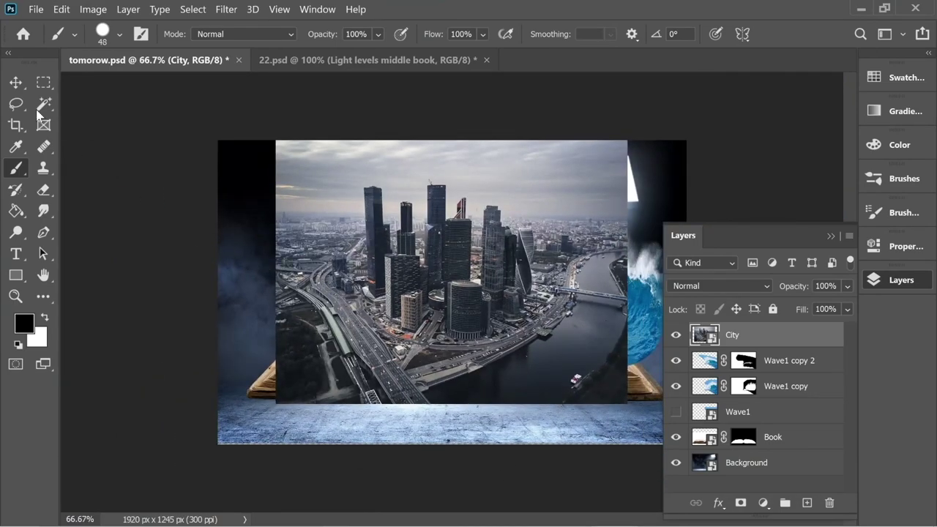
pyautogui.click(16, 82)
pyautogui.moveTo(286, 219); pyautogui.dragTo(358, 247)
pyautogui.moveTo(327, 211); pyautogui.dragTo(328, 211)
# Scale the city photo down to about half its size and place it over the book's right page
pyautogui.hotkey('ctrl', 't')
pyautogui.moveTo(348, 167); pyautogui.dragTo(525, 317)
pyautogui.moveTo(576, 366); pyautogui.dragTo(507, 326)
pyautogui.press('Return')
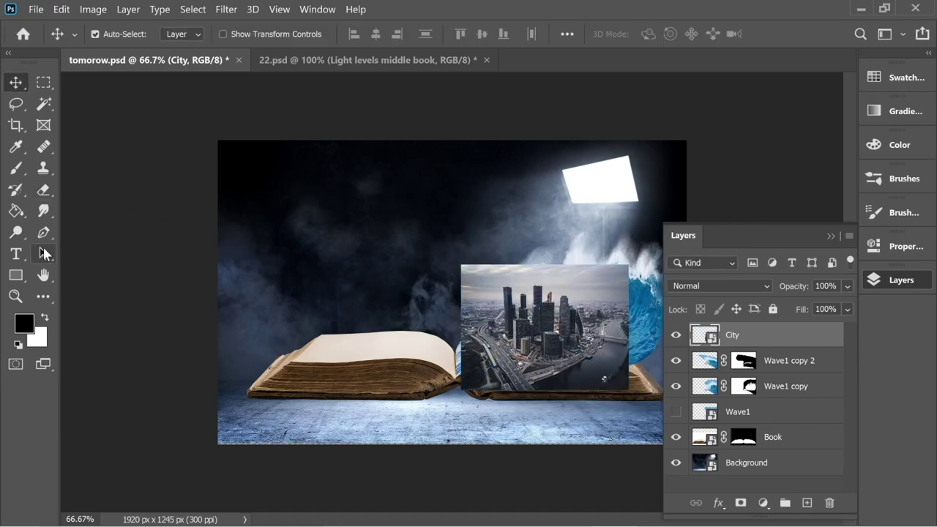
# Trace the book's left page with the Pen tool, from its outer far corner down the side and along the near edge to the spine
pyautogui.press('p')
pyautogui.hotkey('ctrl', '+')
pyautogui.hotkey('ctrl', '+')
pyautogui.hotkey('ctrl', '+')
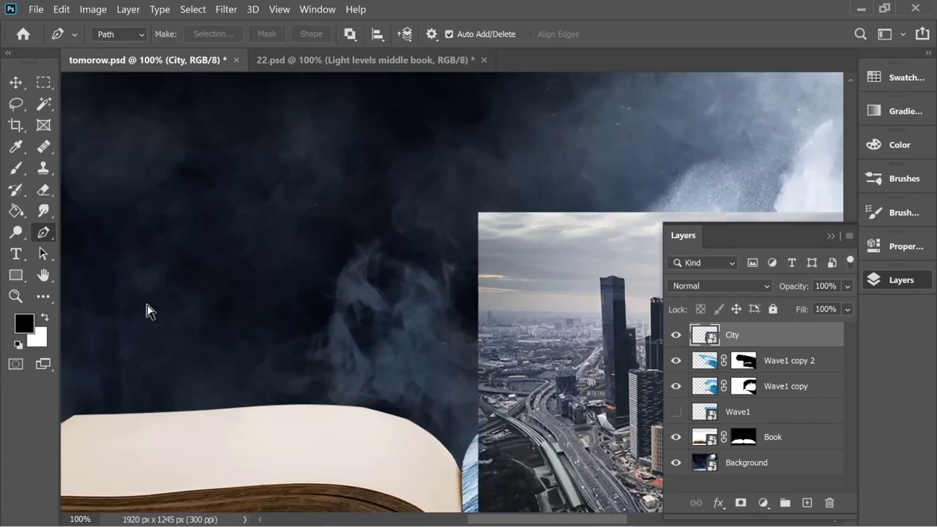
pyautogui.moveTo(170, 316); pyautogui.dragTo(354, 284)
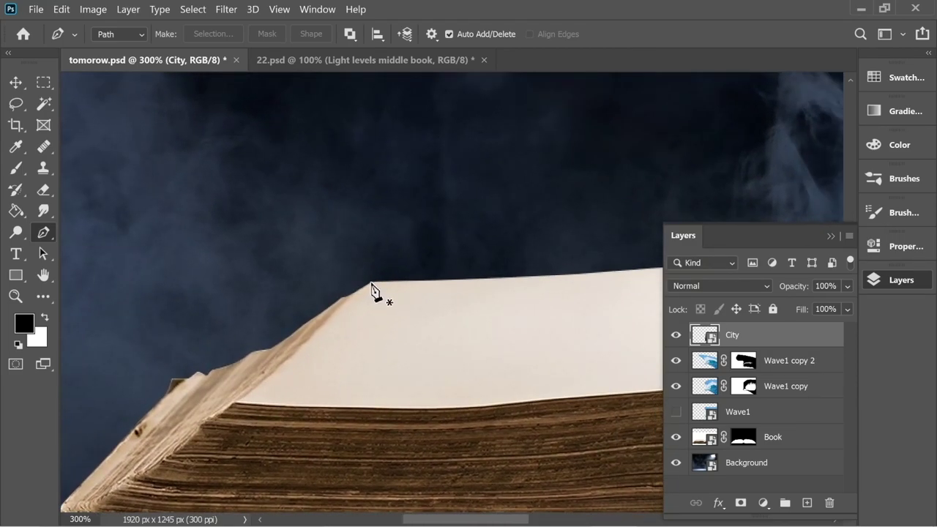
pyautogui.hotkey('ctrl', '+')
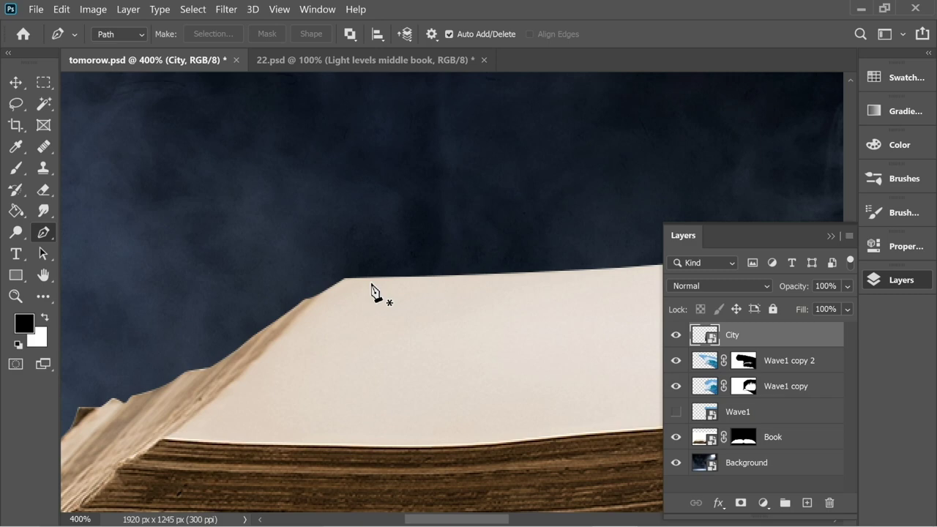
pyautogui.click(345, 279)
pyautogui.moveTo(274, 342); pyautogui.dragTo(271, 346)
pyautogui.moveTo(229, 385); pyautogui.dragTo(232, 382)
pyautogui.moveTo(382, 446); pyautogui.dragTo(397, 446)
pyautogui.moveTo(585, 443); pyautogui.dragTo(411, 428)
pyautogui.moveTo(475, 428); pyautogui.dragTo(263, 428)
pyautogui.moveTo(427, 426); pyautogui.dragTo(479, 434)
pyautogui.moveTo(646, 497); pyautogui.dragTo(423, 474)
# Continue the page path up the spine and back along the far edge until it is closed
pyautogui.moveTo(285, 197); pyautogui.dragTo(103, 149)
pyautogui.hotkey('ctrl', 'z')
pyautogui.hotkey('ctrl', 'z')
pyautogui.moveTo(303, 210); pyautogui.dragTo(340, 240)
pyautogui.moveTo(148, 242)
pyautogui.mouseDown()
pyautogui.moveTo(83, 248)
pyautogui.moveTo(133, 251)
pyautogui.mouseUp()
pyautogui.hotkey('ctrl', 'z')
pyautogui.moveTo(373, 243); pyautogui.dragTo(180, 247)
pyautogui.hscroll(-4, 181, 252)
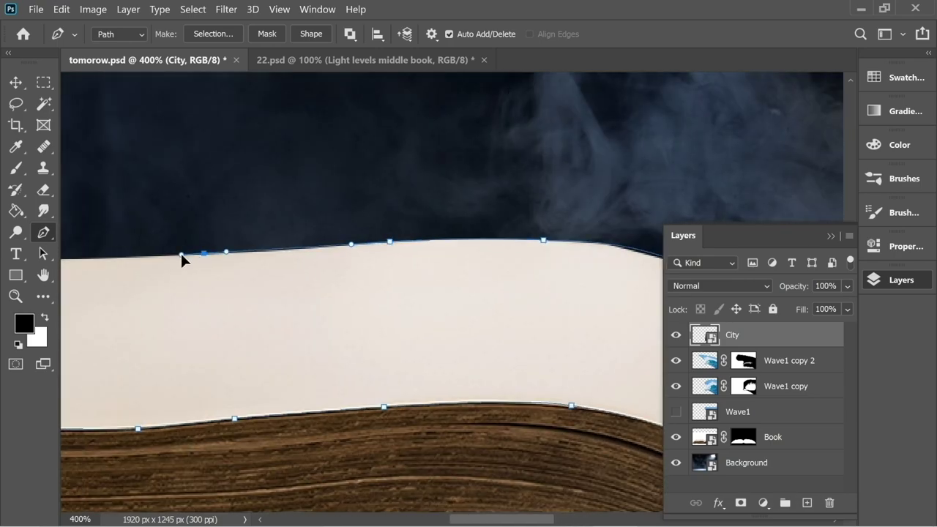
pyautogui.scroll(1, 183, 259)
pyautogui.hscroll(4, 272, 251)
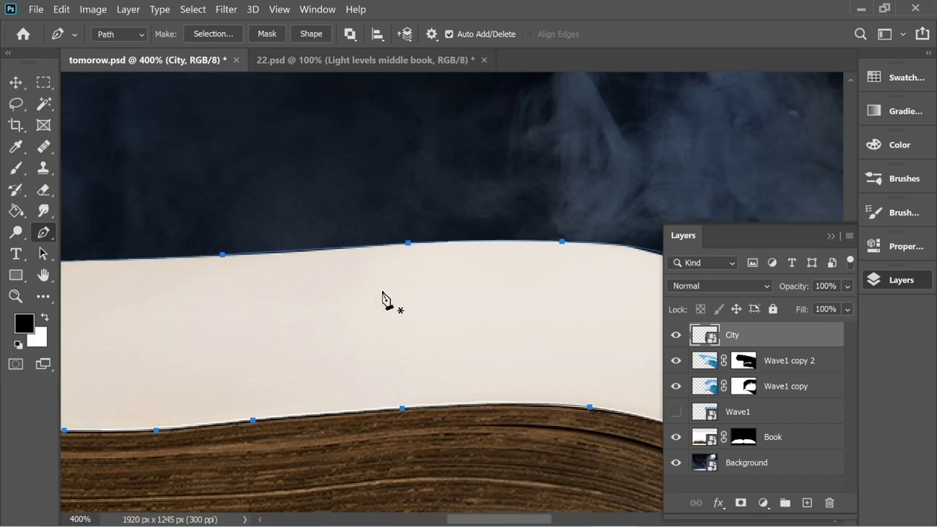
# Convert the path into a new selection with 0 px feather and copy that page area of the Book layer to a new layer
pyautogui.rightClick(410, 276)
pyautogui.click(458, 228)
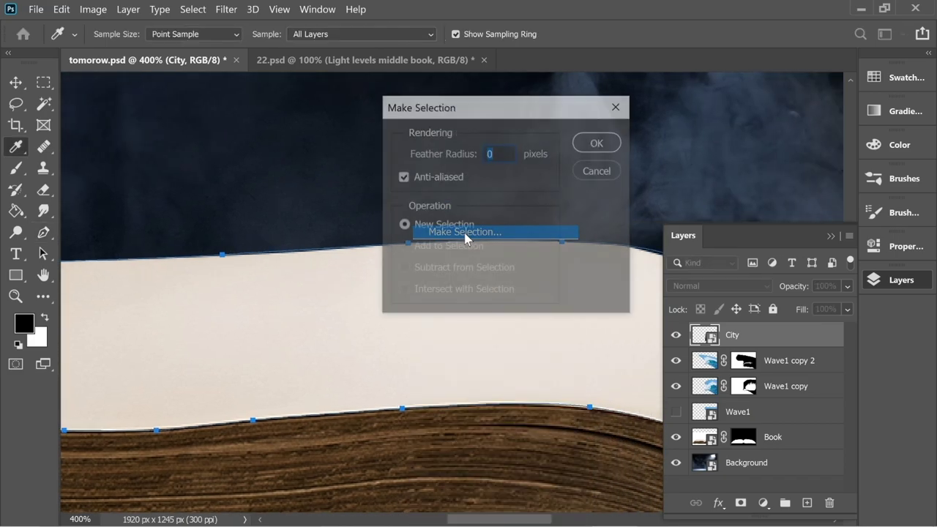
pyautogui.click(592, 143)
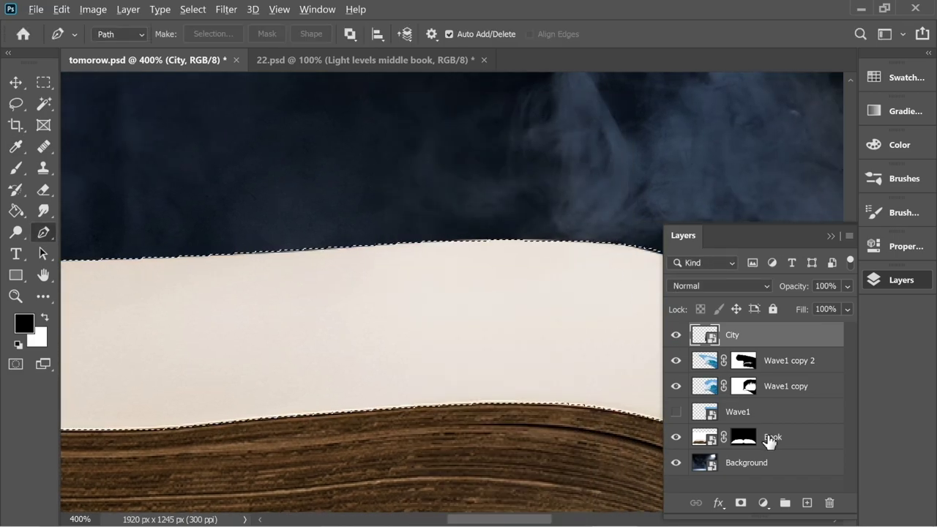
pyautogui.click(768, 437)
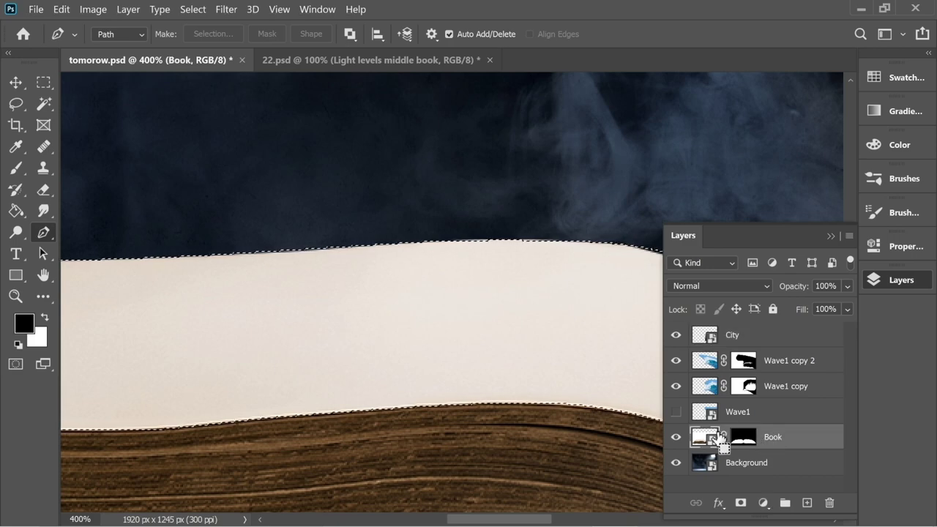
pyautogui.hotkey('ctrl', 'j')
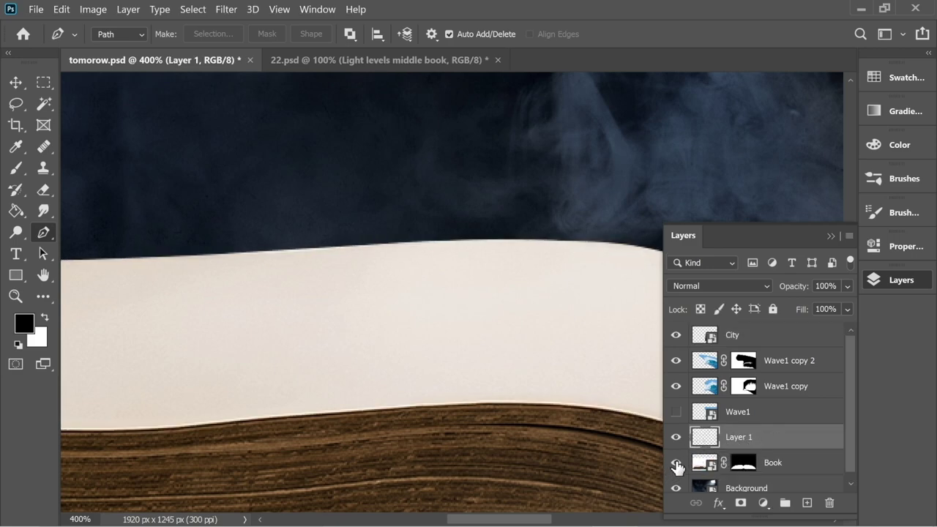
# Hide the Book layer and position the City photo over the copied left page at 52% opacity
pyautogui.click(676, 463)
pyautogui.hotkey('ctrl', '-')
pyautogui.hotkey('ctrl', '-')
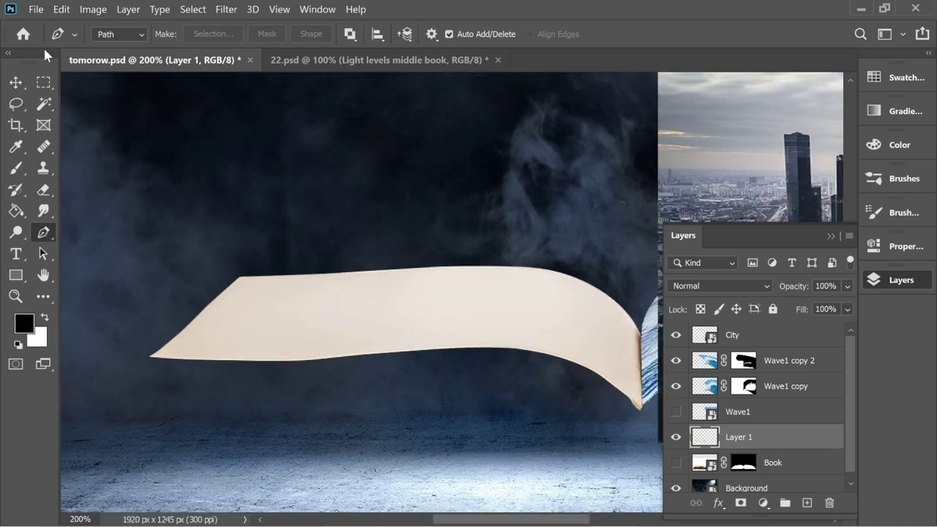
pyautogui.click(16, 85)
pyautogui.moveTo(656, 145); pyautogui.dragTo(222, 173)
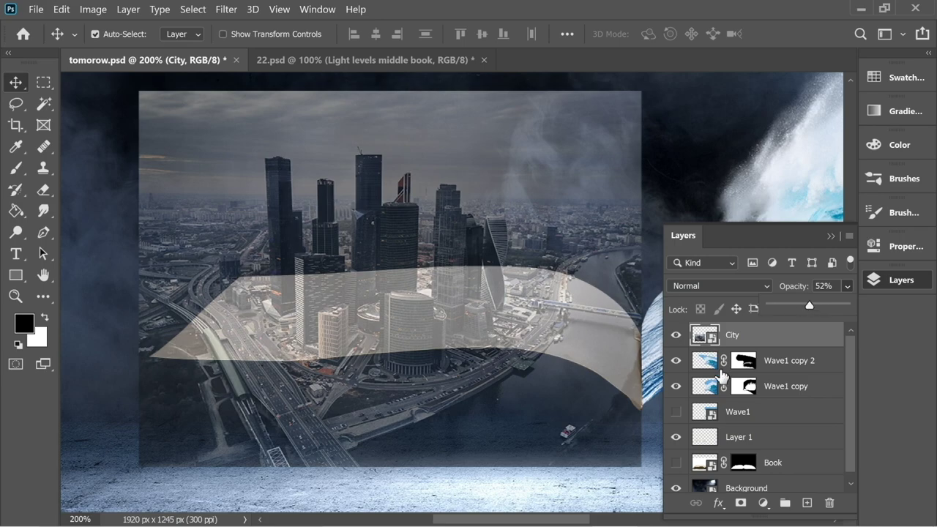
pyautogui.moveTo(395, 249); pyautogui.dragTo(471, 251)
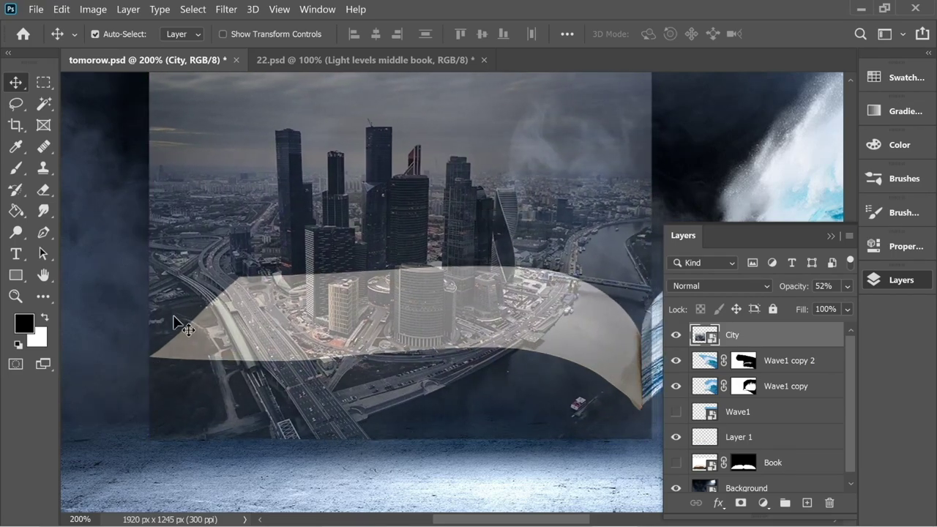
# Restore the City layer to 100% opacity and load the outline of Layer 1 as a selection
pyautogui.click(847, 286)
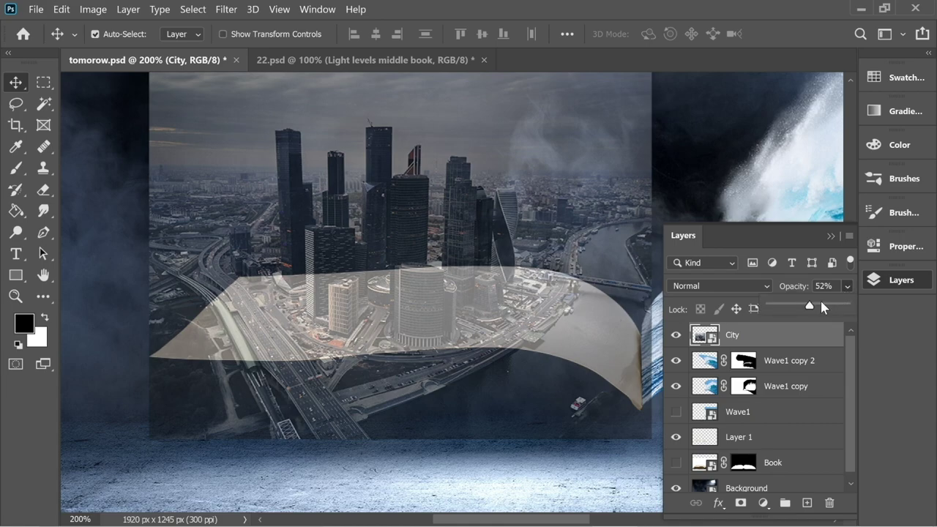
pyautogui.moveTo(820, 299); pyautogui.dragTo(855, 331)
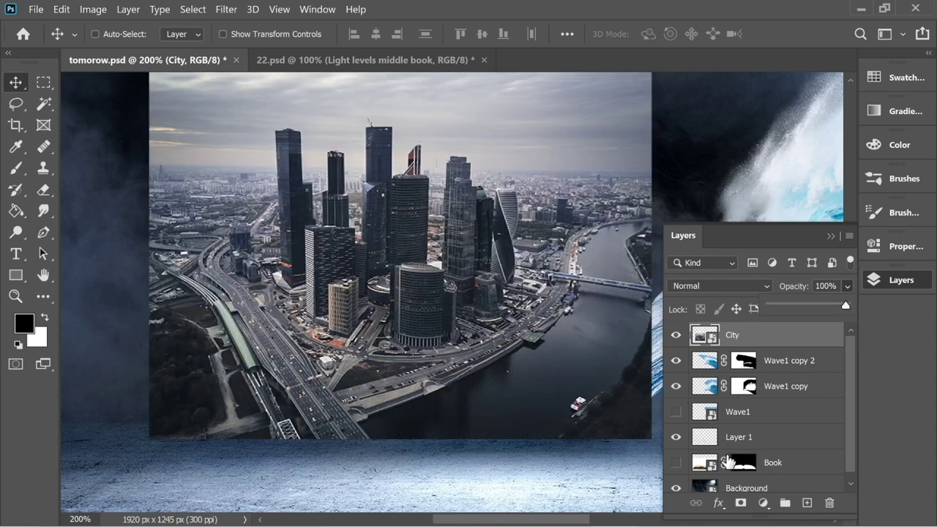
pyautogui.keyDown('ctrl'); pyautogui.click(706, 438); pyautogui.keyUp('ctrl')
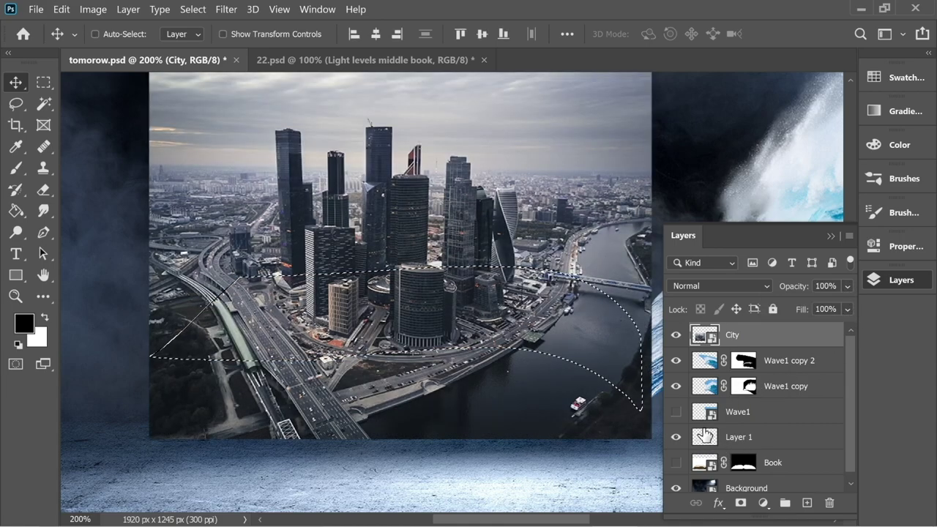
# Rename Layer 1 to Page and add a layer mask to the City layer from the page-shaped selection
pyautogui.click(738, 440)
pyautogui.doubleClick(738, 438)
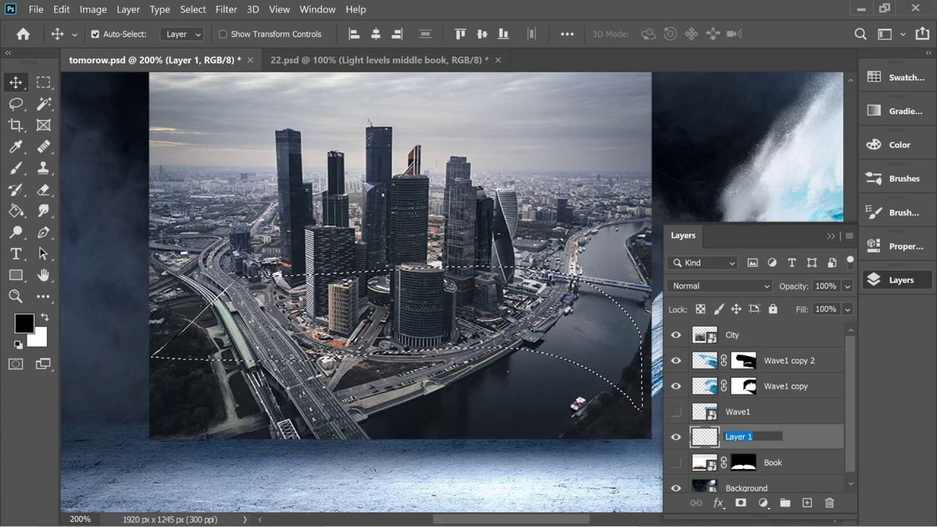
pyautogui.write('Page')
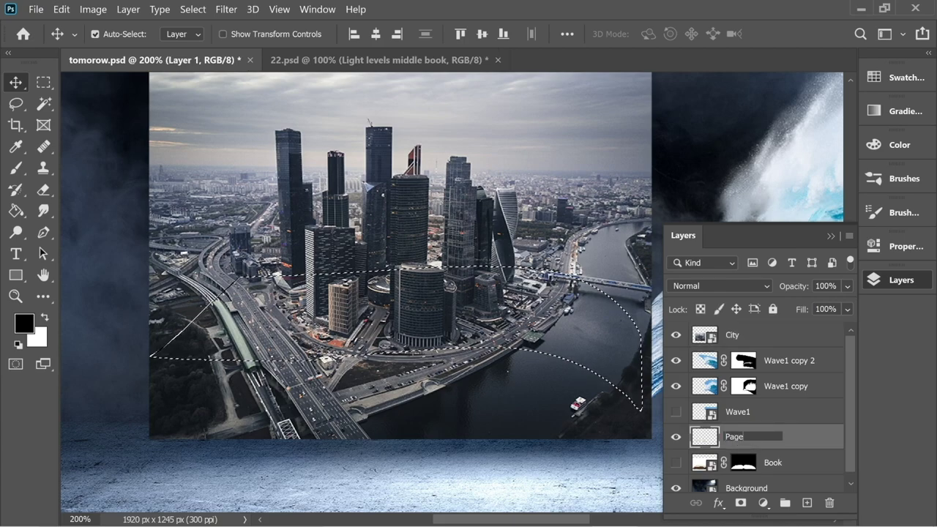
pyautogui.press('Return')
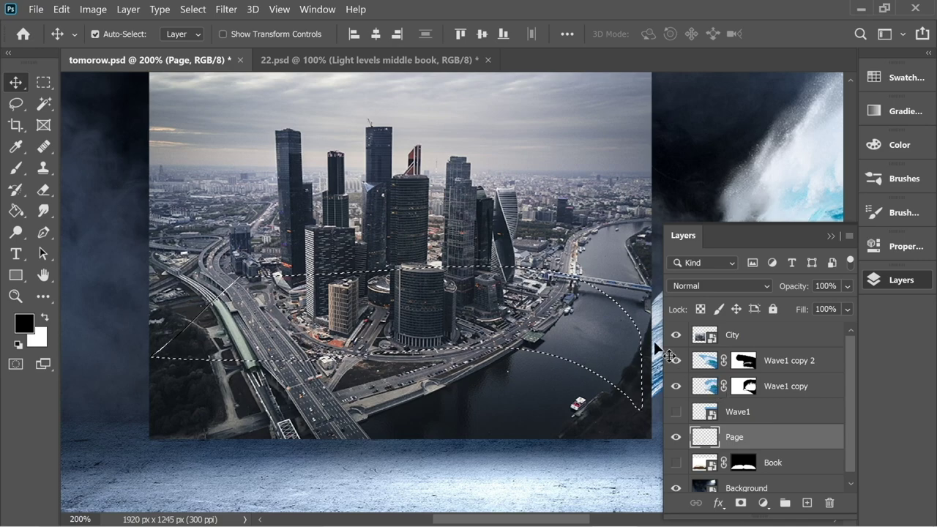
pyautogui.click(733, 337)
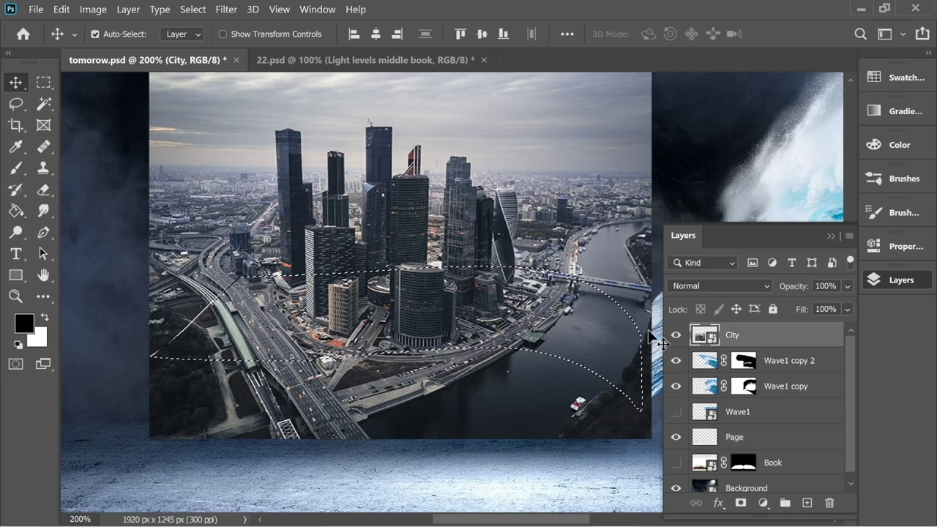
pyautogui.click(741, 504)
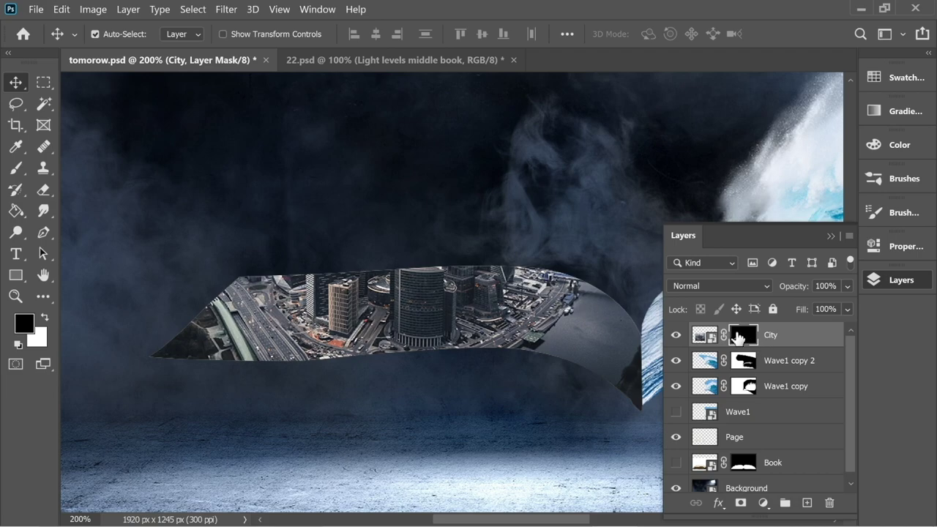
# Paint white on the City layer mask with the 48 px brush to bring back the skyscrapers above the page
pyautogui.click(15, 167)
pyautogui.click(47, 304)
pyautogui.click(43, 315)
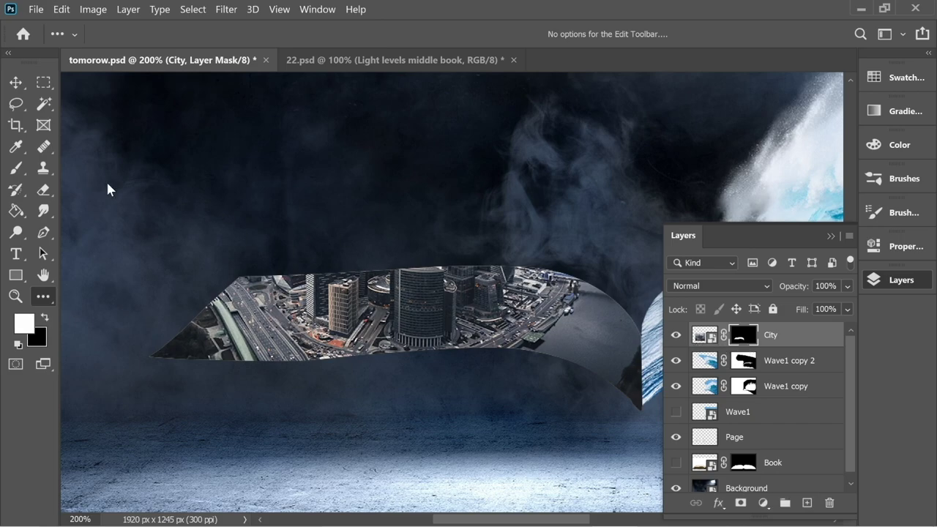
pyautogui.click(16, 150)
pyautogui.click(17, 168)
pyautogui.moveTo(410, 258)
pyautogui.mouseDown()
pyautogui.moveTo(472, 240)
pyautogui.moveTo(338, 277)
pyautogui.moveTo(304, 201)
pyautogui.moveTo(282, 252)
pyautogui.moveTo(300, 150)
pyautogui.moveTo(264, 110)
pyautogui.moveTo(468, 212)
pyautogui.moveTo(506, 249)
pyautogui.moveTo(513, 146)
pyautogui.mouseUp()
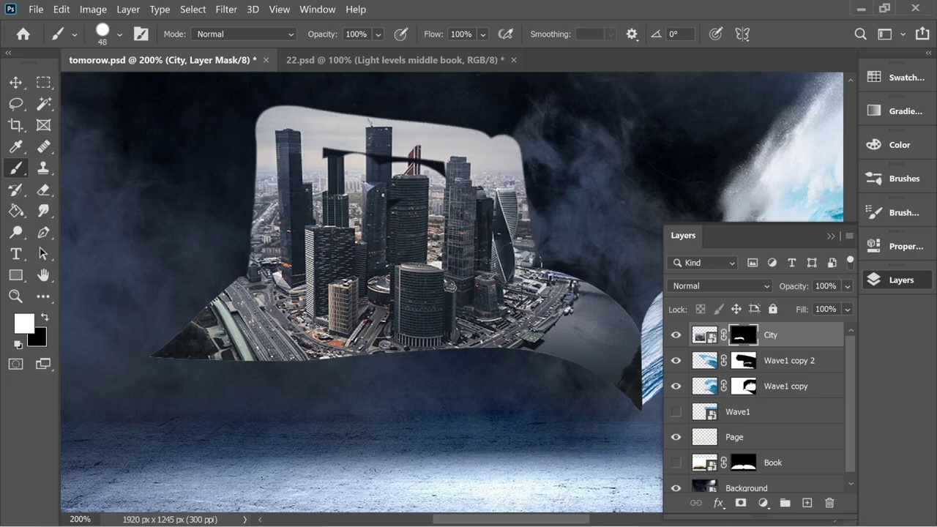
pyautogui.moveTo(496, 220); pyautogui.dragTo(339, 139)
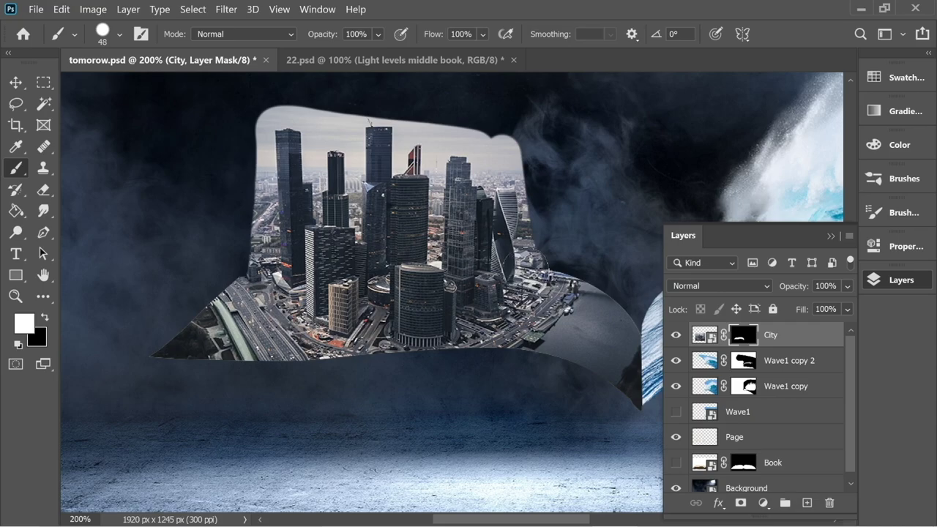
# Trace the skyline with the Pen tool from the base of the twisted tower leftward over the central skyscrapers
pyautogui.click(43, 232)
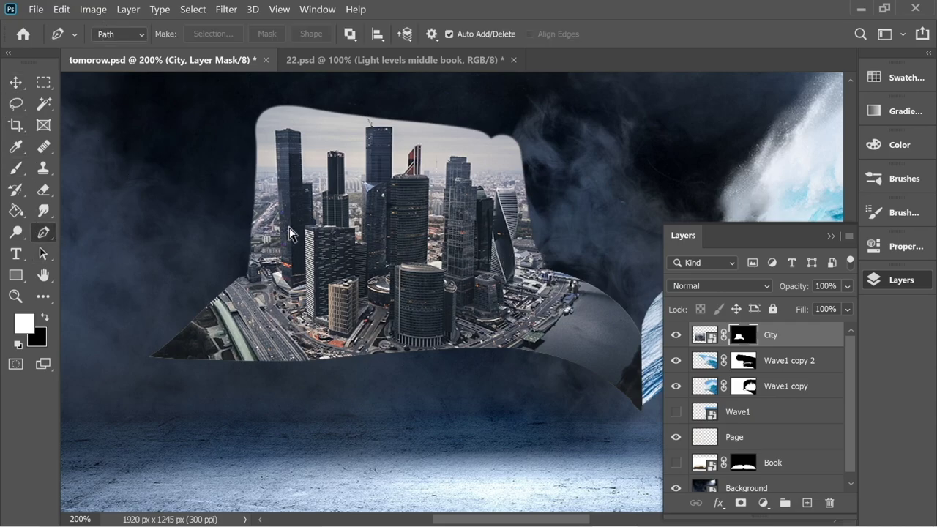
pyautogui.scroll(3, 290, 233)
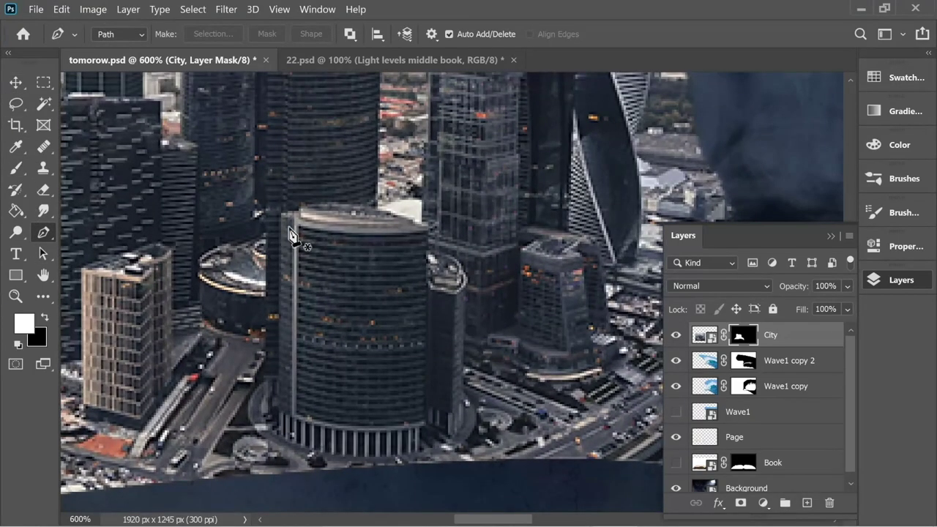
pyautogui.moveTo(532, 182); pyautogui.dragTo(329, 257)
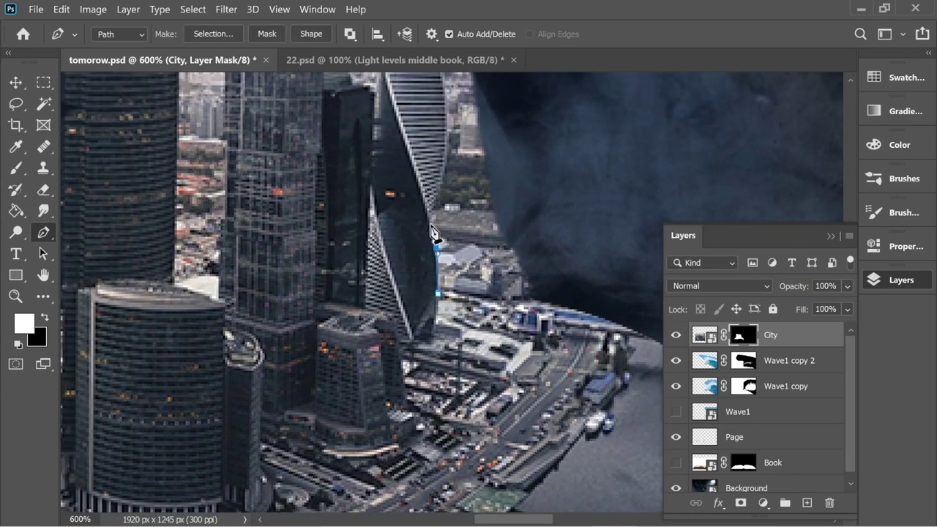
pyautogui.scroll(3, 434, 233)
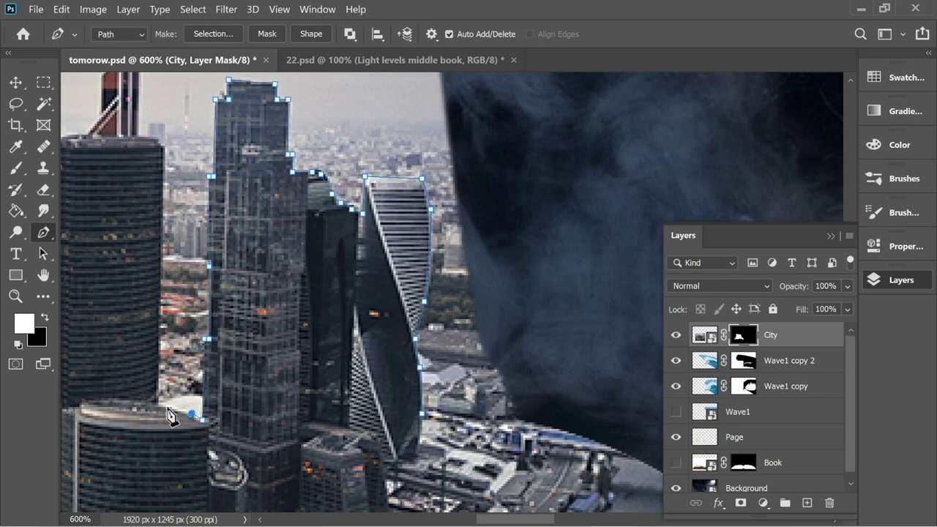
pyautogui.scroll(3, 169, 160)
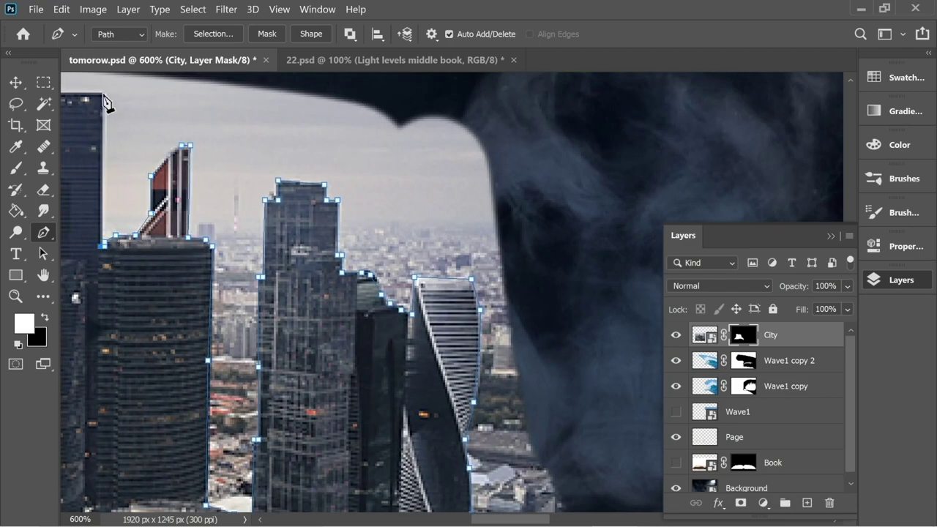
pyautogui.click(104, 95)
pyautogui.moveTo(103, 95); pyautogui.dragTo(442, 157)
pyautogui.click(363, 156)
pyautogui.moveTo(352, 321); pyautogui.dragTo(293, 185)
pyautogui.click(289, 360)
pyautogui.moveTo(329, 334); pyautogui.dragTo(295, 300)
pyautogui.click(207, 184)
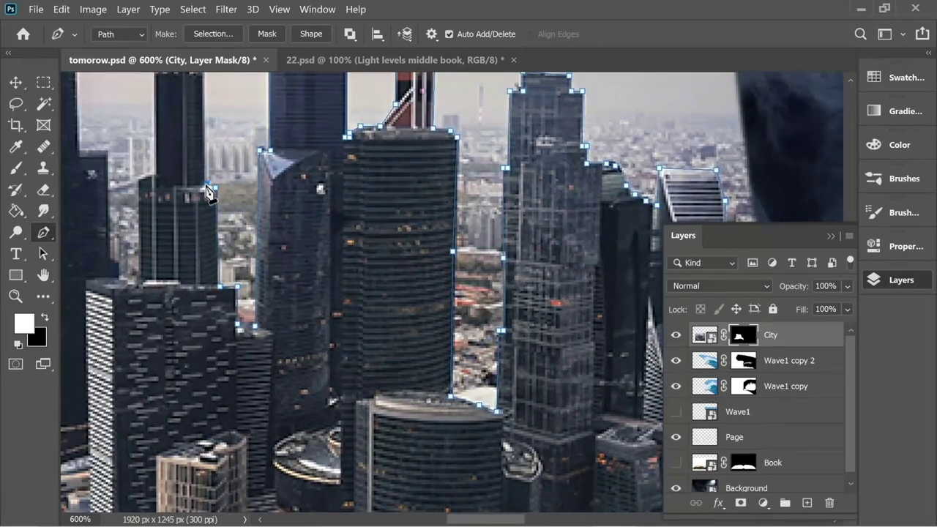
# Continue the skyline path over the remaining towers and down the outer side of the leftmost skyscraper
pyautogui.scroll(2, 208, 192)
pyautogui.hscroll(-1, 207, 192)
pyautogui.click(152, 235)
pyautogui.moveTo(121, 110); pyautogui.dragTo(216, 184)
pyautogui.click(184, 146)
pyautogui.click(162, 149)
pyautogui.moveTo(170, 318); pyautogui.dragTo(173, 169)
pyautogui.click(178, 304)
pyautogui.hotkey('ctrl', '-')
pyautogui.hotkey('ctrl', '-')
pyautogui.hotkey('ctrl', '-')
pyautogui.scroll(-1, 205, 310)
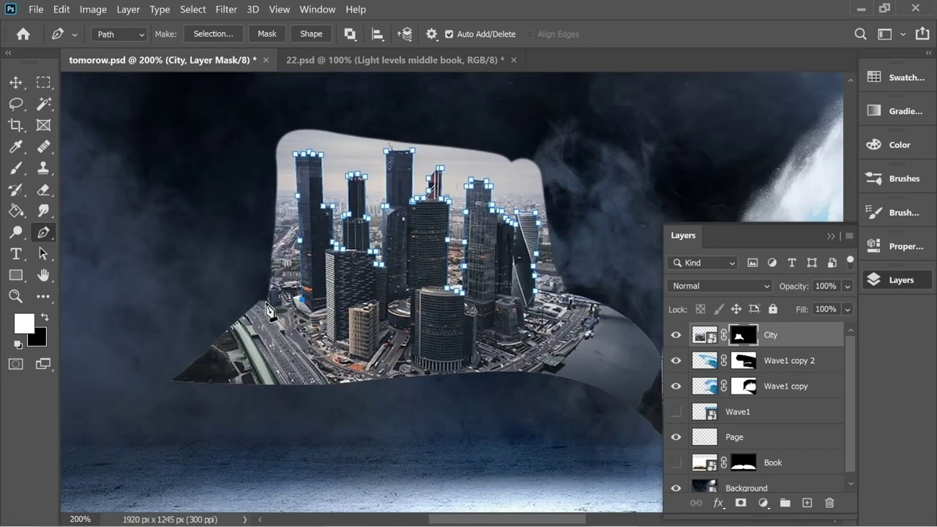
# Undo the last path edits and lower the City layer's opacity to 64%
pyautogui.hotkey('ctrl', 'z')
pyautogui.hotkey('ctrl', 'z')
pyautogui.click(847, 286)
pyautogui.moveTo(848, 308); pyautogui.dragTo(820, 307)
# Close the skyline path by running it through the page area below the towers back to the twisted tower
pyautogui.hotkey('ctrl', '+')
pyautogui.hotkey('ctrl', '+')
pyautogui.hotkey('ctrl', '+')
pyautogui.moveTo(126, 135); pyautogui.dragTo(474, 199)
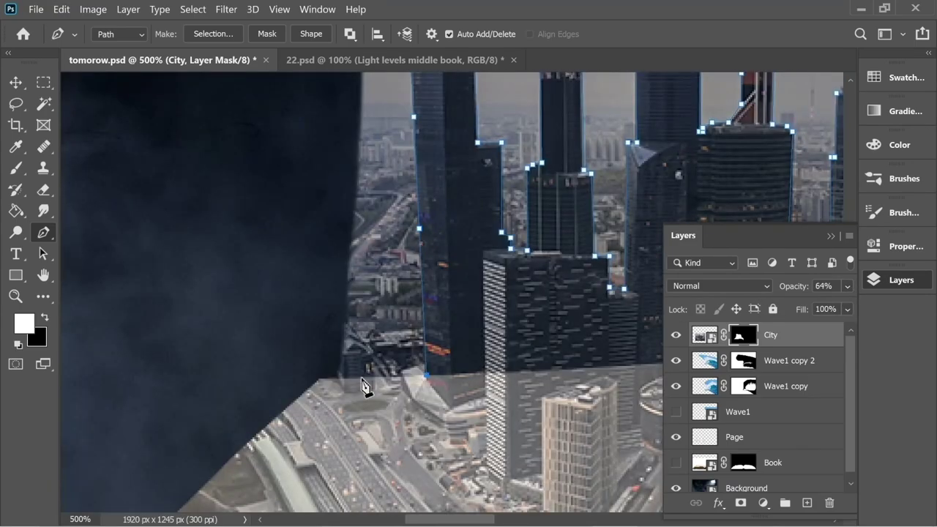
pyautogui.hscroll(5, 500, 324)
pyautogui.click(495, 315)
pyautogui.click(426, 310)
pyautogui.moveTo(280, 253); pyautogui.dragTo(387, 272)
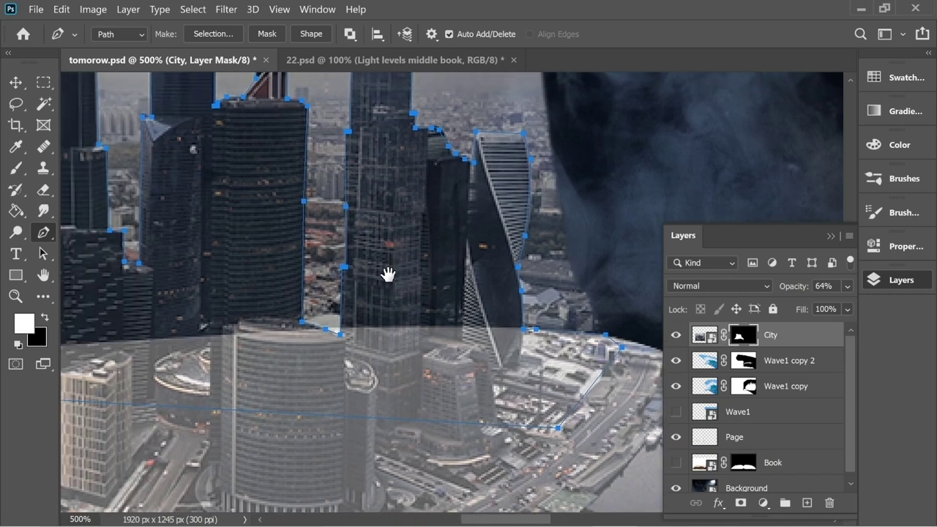
# Make black the foreground colour, convert the skyline path into a selection and invert it
pyautogui.press('x')
pyautogui.rightClick(364, 325)
pyautogui.click(429, 234)
pyautogui.click(596, 144)
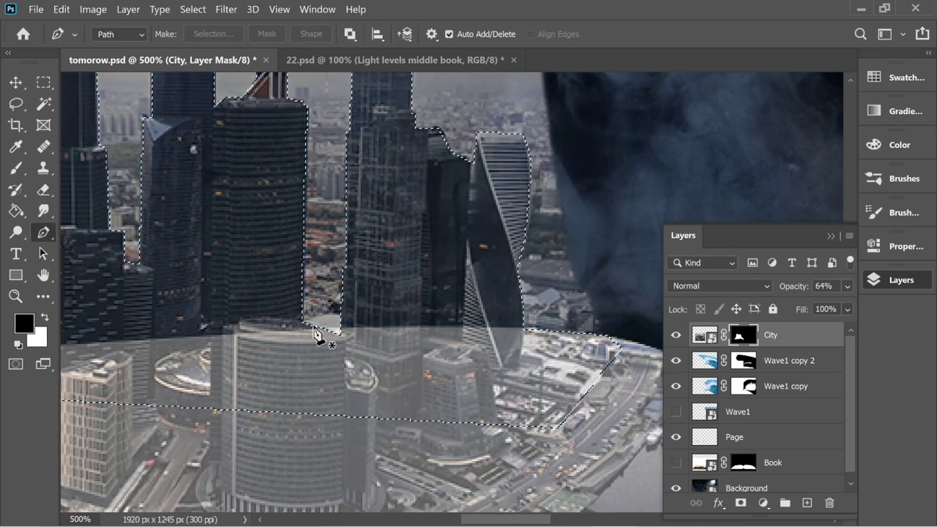
pyautogui.click(193, 9)
pyautogui.click(214, 71)
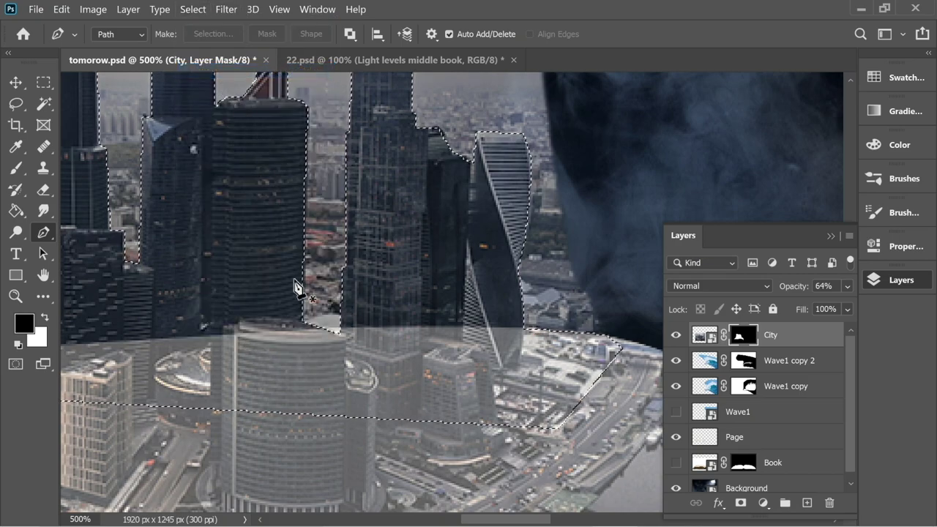
pyautogui.moveTo(274, 276); pyautogui.dragTo(288, 306)
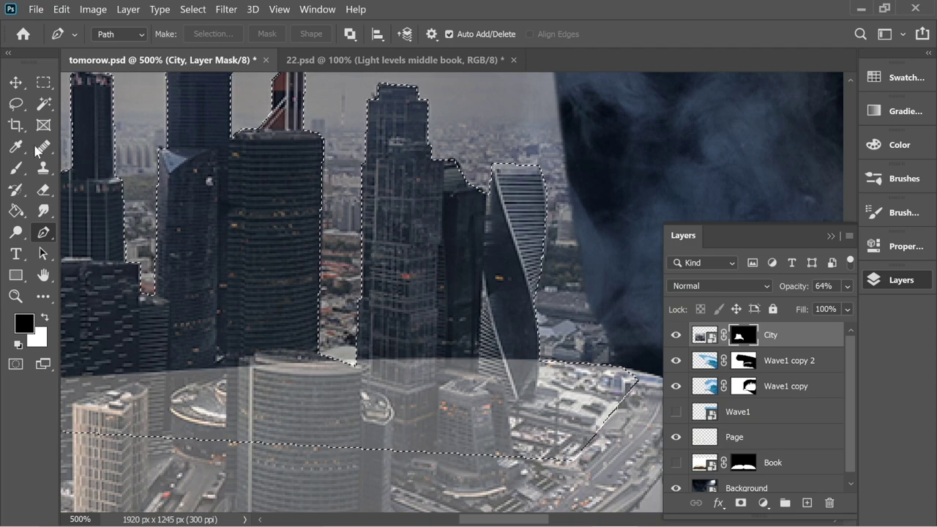
# Raise the City layer's opacity to 91% and paint black on its mask to hide the background around the selected towers
pyautogui.click(846, 286)
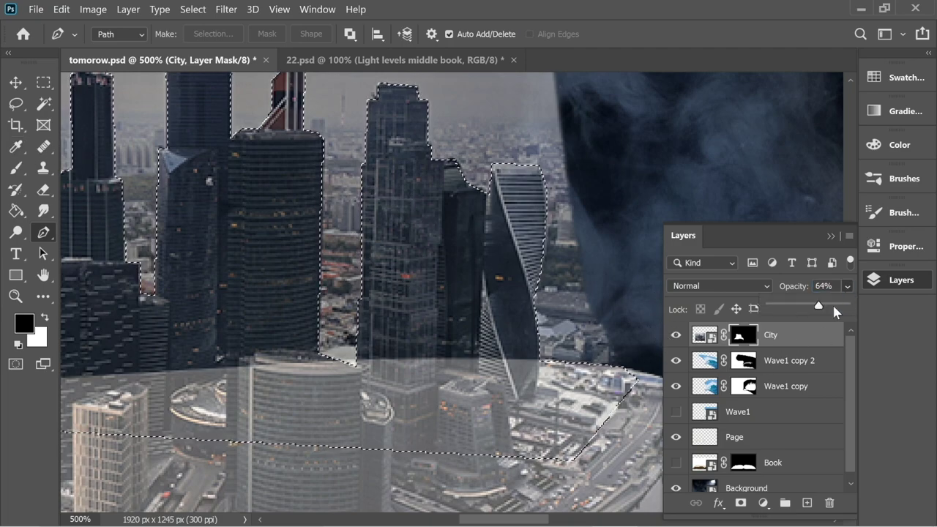
pyautogui.moveTo(831, 303); pyautogui.dragTo(839, 306)
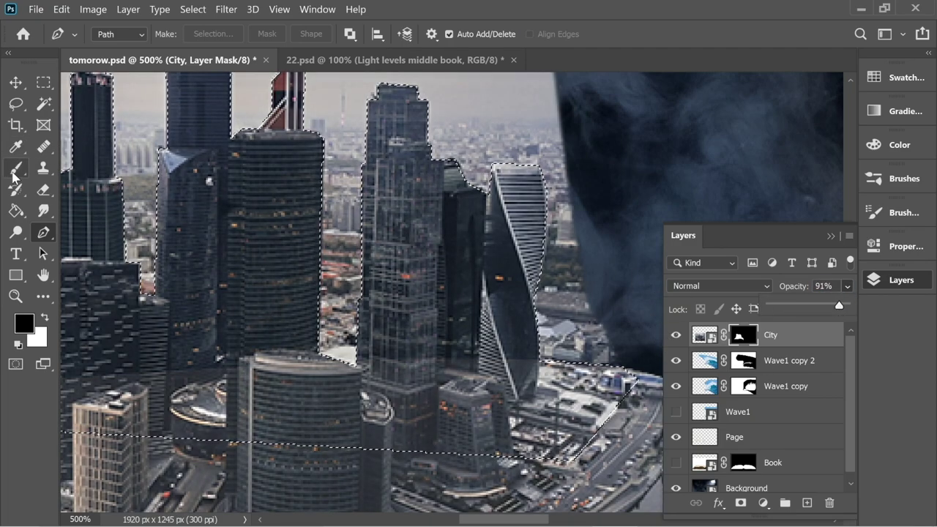
pyautogui.press('b')
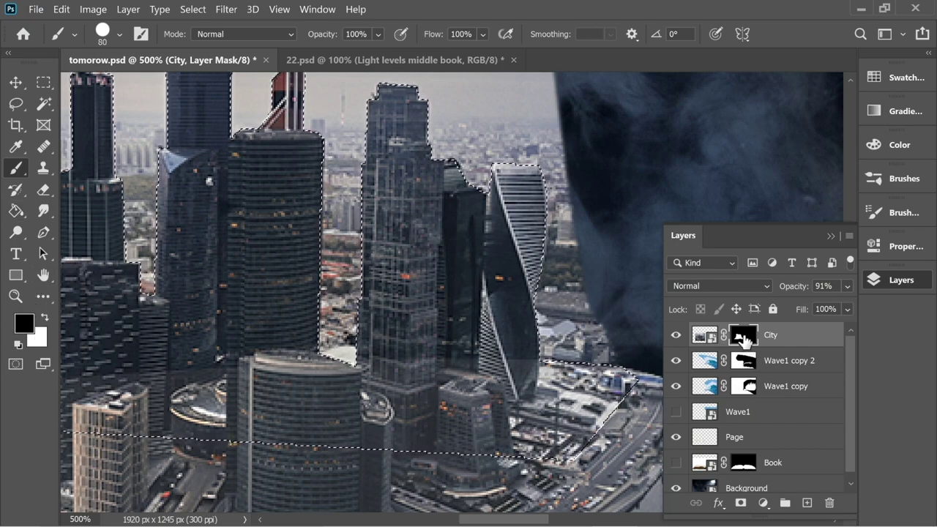
pyautogui.moveTo(596, 314)
pyautogui.mouseDown()
pyautogui.moveTo(549, 323)
pyautogui.moveTo(499, 272)
pyautogui.moveTo(494, 252)
pyautogui.moveTo(501, 422)
pyautogui.mouseUp()
pyautogui.moveTo(564, 351)
pyautogui.mouseDown()
pyautogui.moveTo(409, 271)
pyautogui.moveTo(377, 333)
pyautogui.mouseUp()
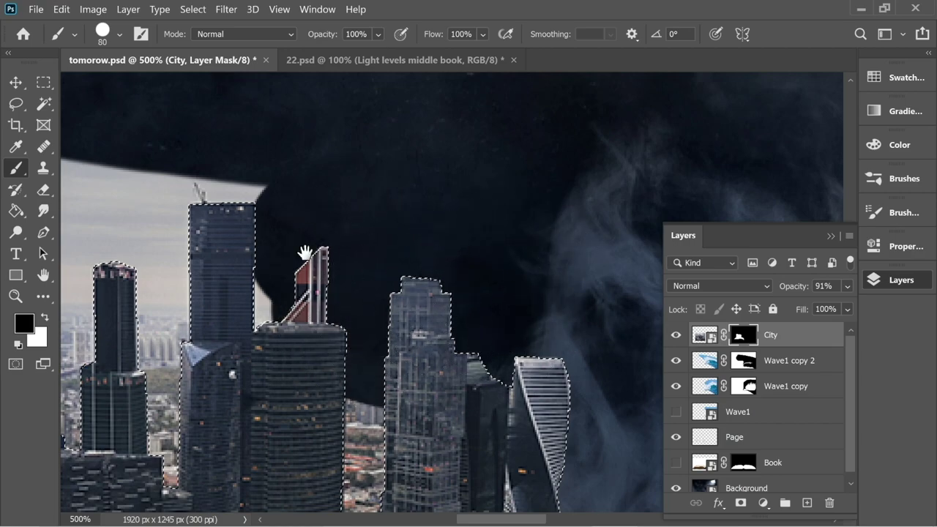
pyautogui.moveTo(117, 257); pyautogui.dragTo(525, 222)
pyautogui.moveTo(585, 176)
pyautogui.mouseDown()
pyautogui.moveTo(490, 173)
pyautogui.moveTo(536, 308)
pyautogui.moveTo(561, 304)
pyautogui.mouseUp()
pyautogui.moveTo(615, 385); pyautogui.dragTo(452, 239)
pyautogui.moveTo(233, 164)
pyautogui.mouseDown()
pyautogui.moveTo(307, 203)
pyautogui.moveTo(186, 308)
pyautogui.moveTo(191, 333)
pyautogui.moveTo(220, 198)
pyautogui.moveTo(387, 220)
pyautogui.moveTo(564, 220)
pyautogui.moveTo(552, 253)
pyautogui.moveTo(248, 213)
pyautogui.mouseUp()
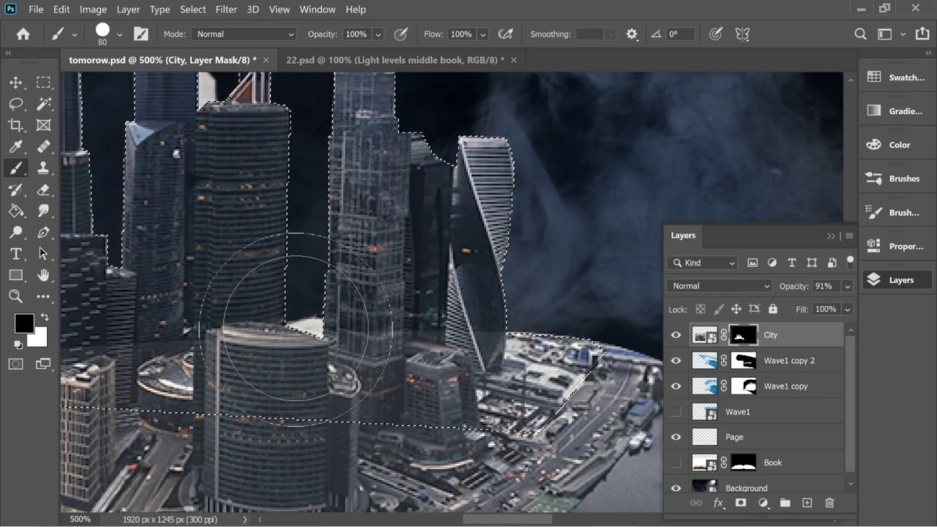
# Mask out the leftover light patch between the towers with an 80 px brush at 100% hardness, and deselect
pyautogui.click(120, 34)
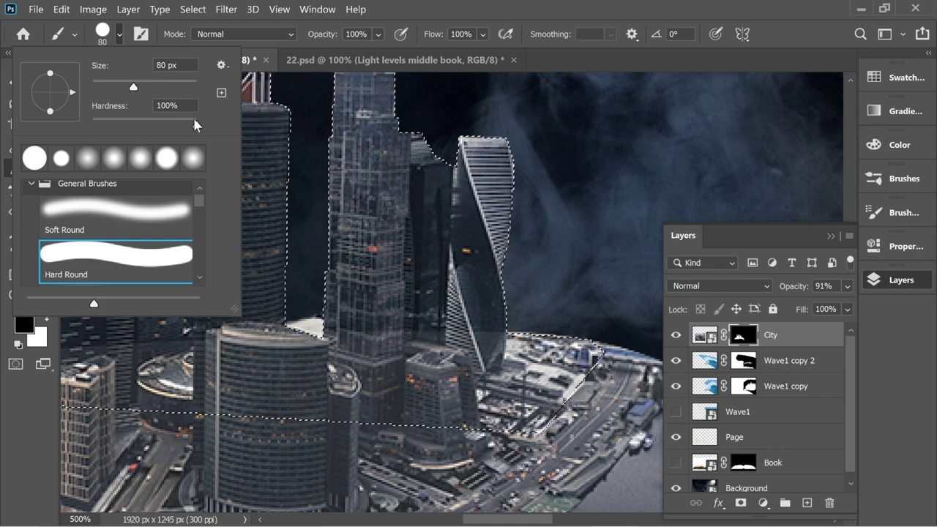
pyautogui.moveTo(322, 238)
pyautogui.mouseDown()
pyautogui.moveTo(332, 243)
pyautogui.moveTo(253, 245)
pyautogui.moveTo(299, 255)
pyautogui.mouseUp()
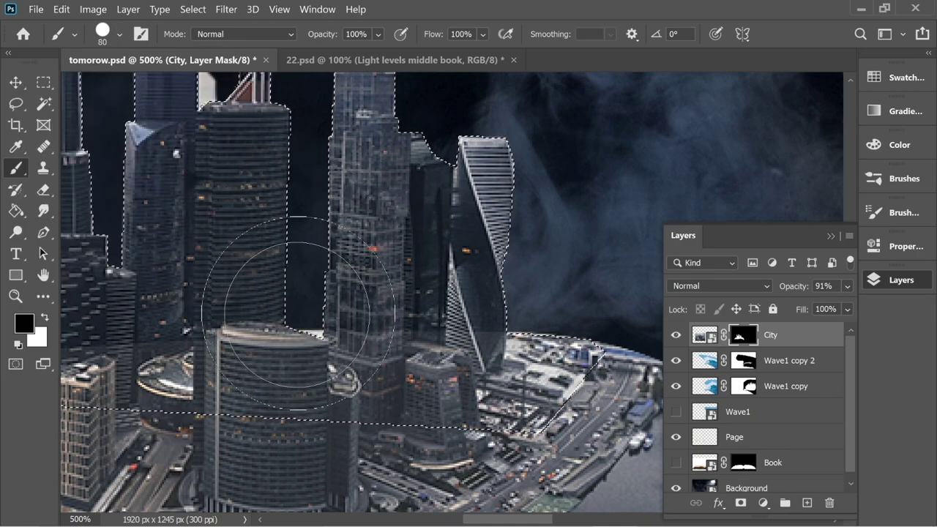
pyautogui.click(44, 83)
pyautogui.click(312, 352)
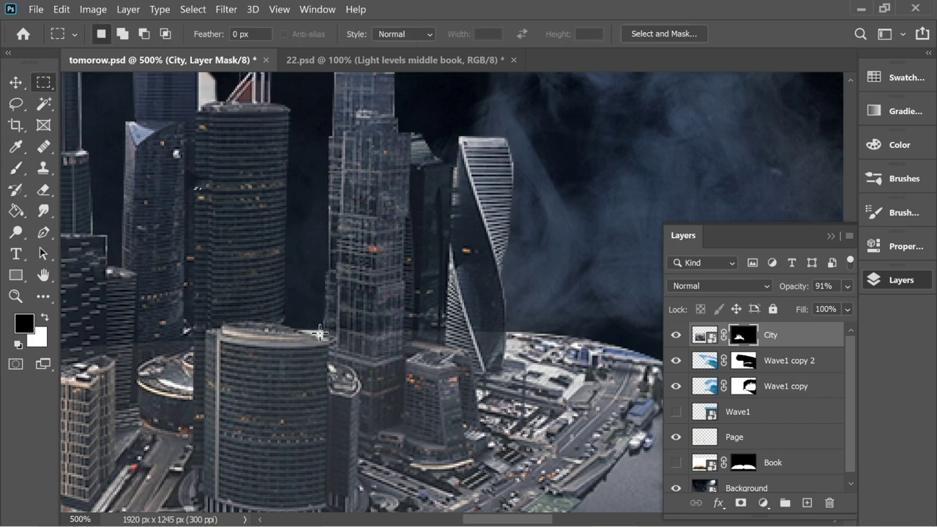
# Restore the City layer's opacity to 100% and show the Book layer
pyautogui.moveTo(641, 333); pyautogui.dragTo(501, 309)
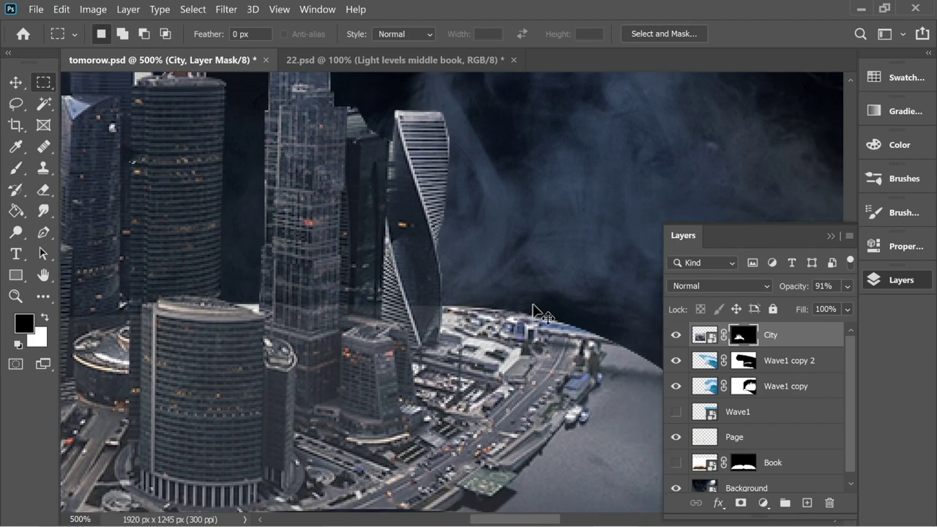
pyautogui.scroll(-3, 533, 304)
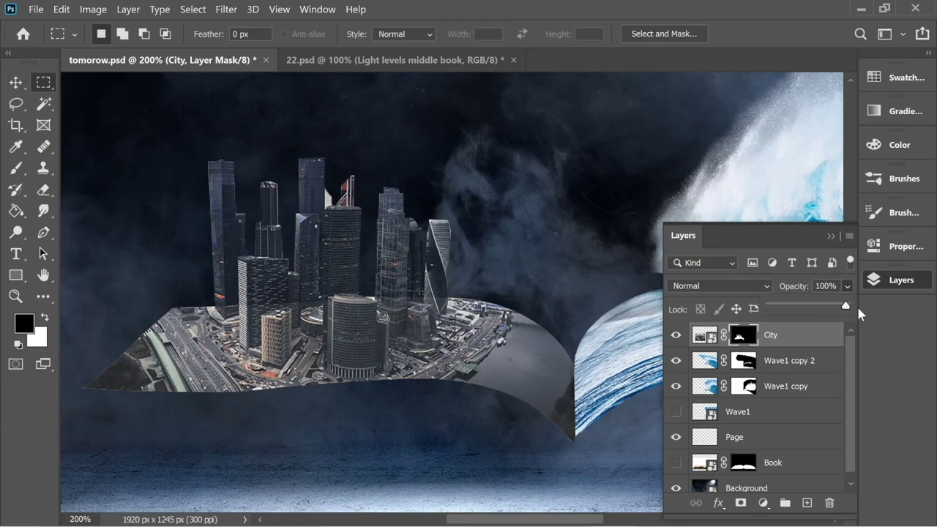
pyautogui.click(676, 465)
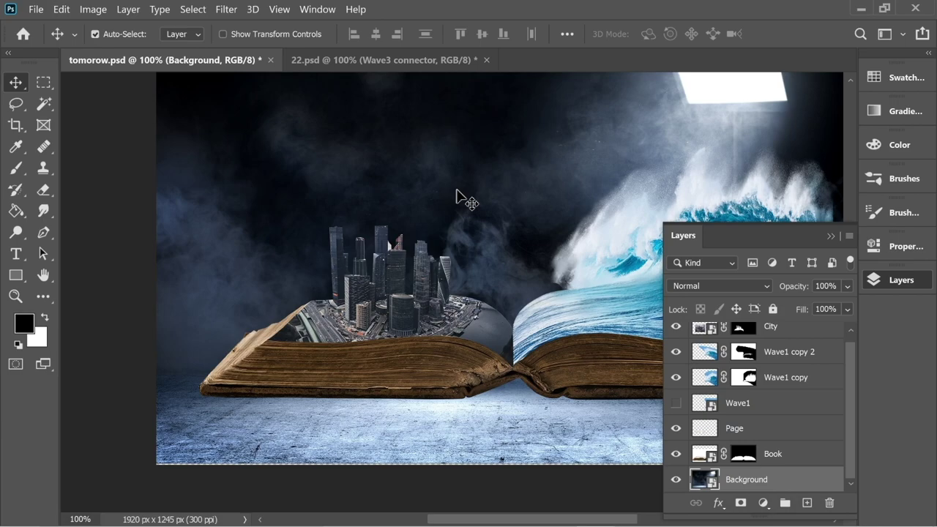
# Duplicate the Wave1 copy layer, shift the duplicate toward the city, and place it above the City layer
pyautogui.click(790, 381)
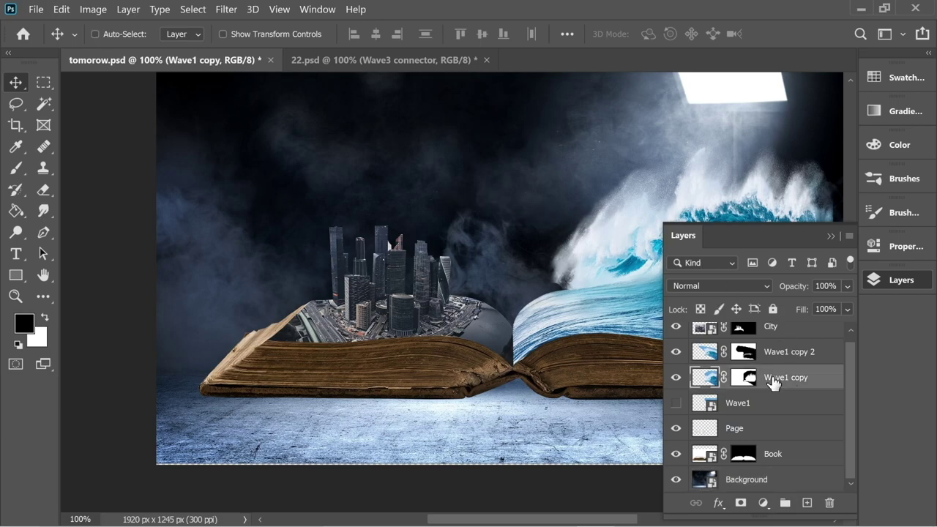
pyautogui.hotkey('ctrl', 'j')
pyautogui.moveTo(724, 210); pyautogui.dragTo(551, 220)
pyautogui.moveTo(782, 377); pyautogui.dragTo(782, 327)
# Rotate the wave duplicate by about 34° and lower its opacity to 50% while positioning it over the book's spine
pyautogui.hotkey('ctrl', 't')
pyautogui.moveTo(737, 83); pyautogui.dragTo(849, 228)
pyautogui.click(847, 287)
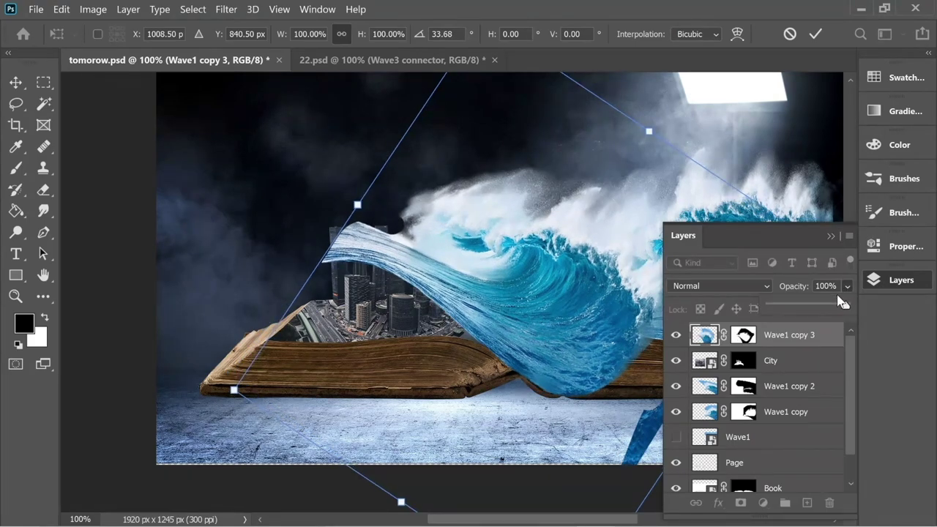
pyautogui.moveTo(842, 300); pyautogui.dragTo(808, 306)
pyautogui.moveTo(517, 324); pyautogui.dragTo(525, 346)
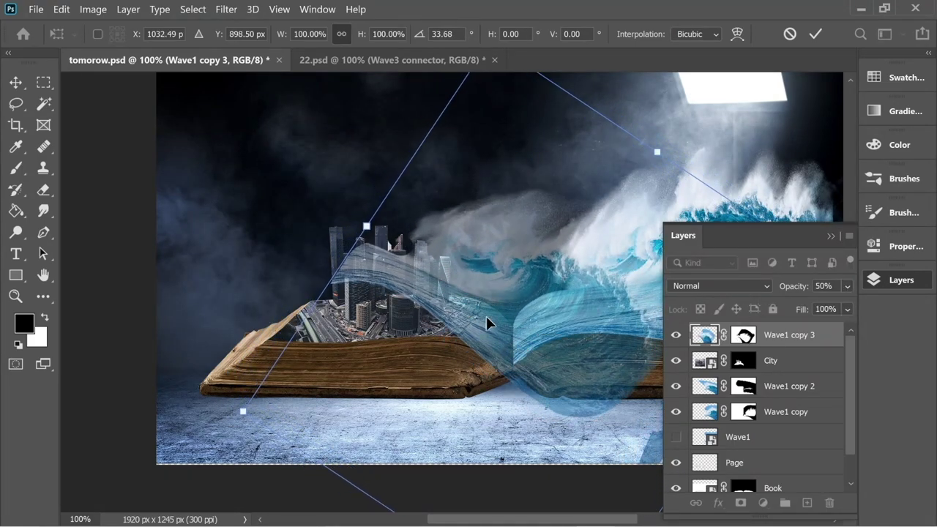
# Scale the wave duplicate to about 110%, adjust its rotation to about 35°, and fit it across the book's centre fold
pyautogui.moveTo(657, 148); pyautogui.dragTo(710, 126)
pyautogui.moveTo(566, 289); pyautogui.dragTo(575, 280)
pyautogui.moveTo(741, 142); pyautogui.dragTo(750, 148)
pyautogui.moveTo(590, 223); pyautogui.dragTo(590, 231)
pyautogui.moveTo(731, 162); pyautogui.dragTo(740, 171)
pyautogui.moveTo(634, 235); pyautogui.dragTo(637, 240)
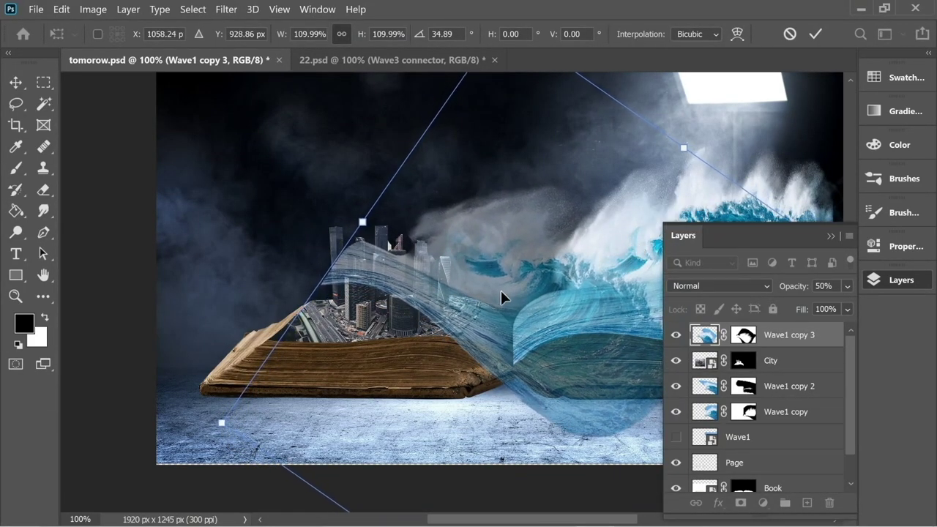
pyautogui.moveTo(501, 291); pyautogui.dragTo(495, 275)
pyautogui.press('Return')
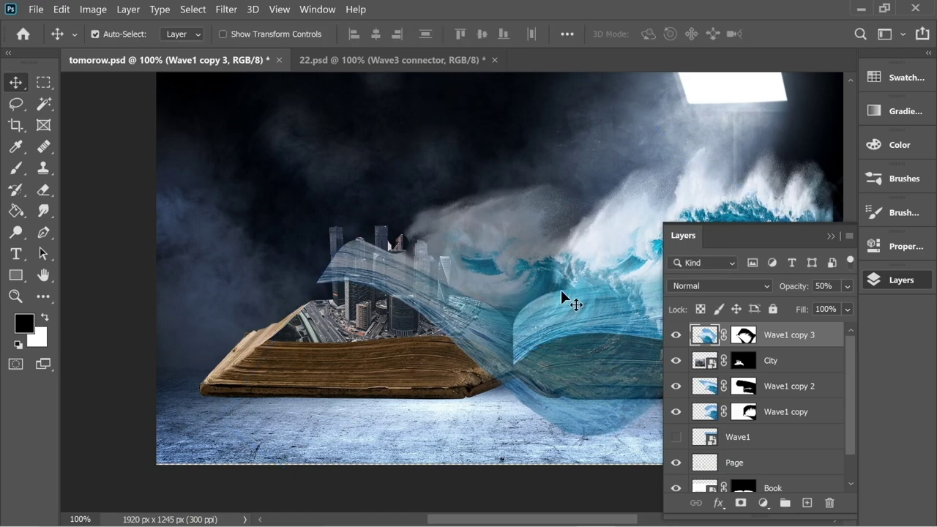
# Paint black on the Wave1 copy 3 mask over the skyscrapers with a 187 px brush at 58% opacity
pyautogui.click(755, 337)
pyautogui.press('b')
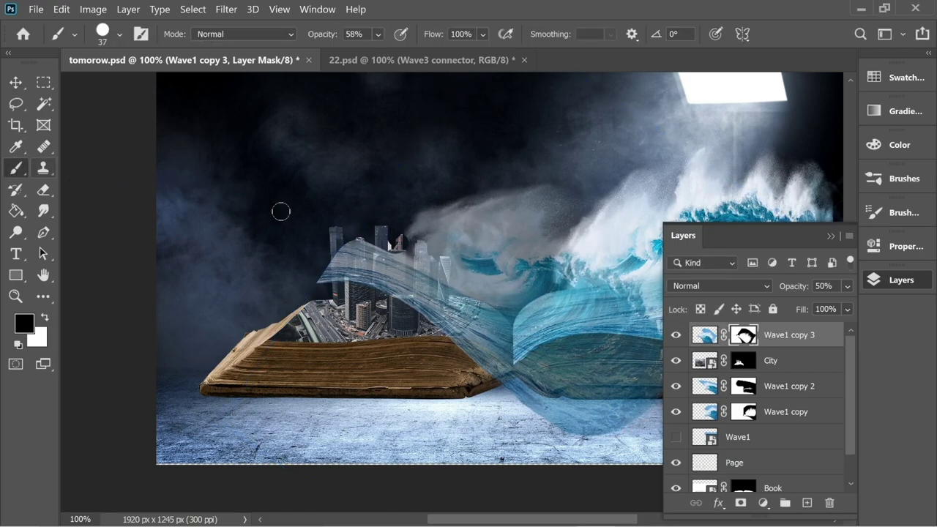
pyautogui.click(119, 34)
pyautogui.moveTo(166, 87); pyautogui.dragTo(168, 88)
pyautogui.moveTo(369, 215)
pyautogui.mouseDown()
pyautogui.moveTo(399, 257)
pyautogui.moveTo(430, 246)
pyautogui.moveTo(375, 305)
pyautogui.mouseUp()
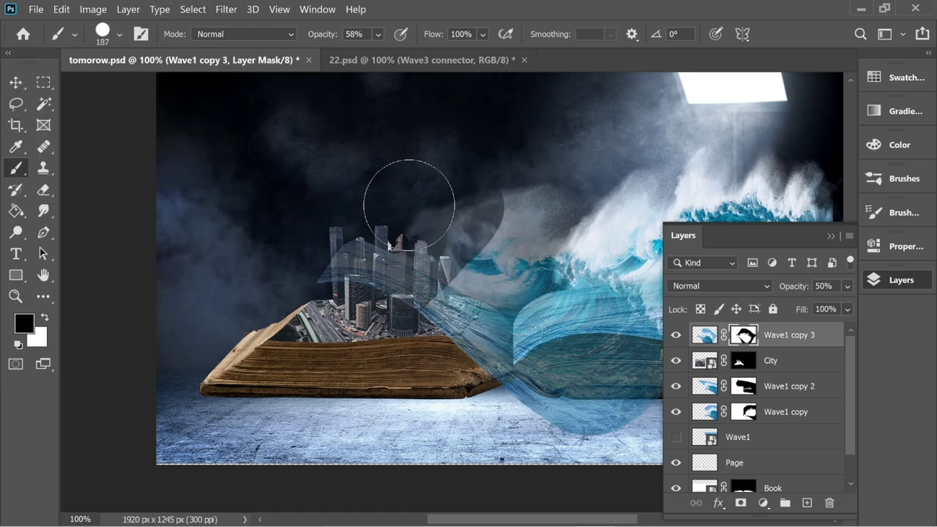
# Set the brush opacity to 100% and mask out the wave duplicate over the city, the big wave and the floor
pyautogui.click(378, 33)
pyautogui.moveTo(408, 63); pyautogui.dragTo(445, 63)
pyautogui.moveTo(439, 176)
pyautogui.mouseDown()
pyautogui.moveTo(429, 226)
pyautogui.moveTo(388, 264)
pyautogui.moveTo(350, 215)
pyautogui.mouseUp()
pyautogui.moveTo(746, 219); pyautogui.dragTo(449, 199)
pyautogui.moveTo(279, 427)
pyautogui.mouseDown()
pyautogui.moveTo(256, 392)
pyautogui.moveTo(410, 344)
pyautogui.moveTo(440, 323)
pyautogui.moveTo(352, 362)
pyautogui.moveTo(326, 359)
pyautogui.mouseUp()
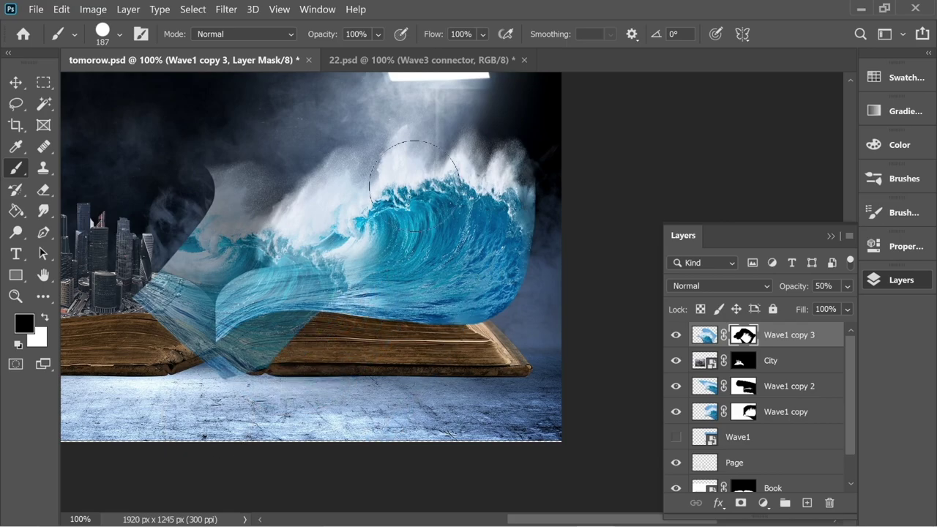
pyautogui.moveTo(286, 209); pyautogui.dragTo(374, 259)
# Mask out the parts of the wave duplicate that overlap the book's page edges and spine
pyautogui.hotkey('ctrl', '+')
pyautogui.hotkey('ctrl', '+')
pyautogui.moveTo(177, 354); pyautogui.dragTo(571, 271)
pyautogui.moveTo(432, 370)
pyautogui.mouseDown()
pyautogui.moveTo(329, 366)
pyautogui.moveTo(246, 417)
pyautogui.mouseUp()
pyautogui.moveTo(206, 438); pyautogui.dragTo(315, 407)
pyautogui.hscroll(-2, 220, 384)
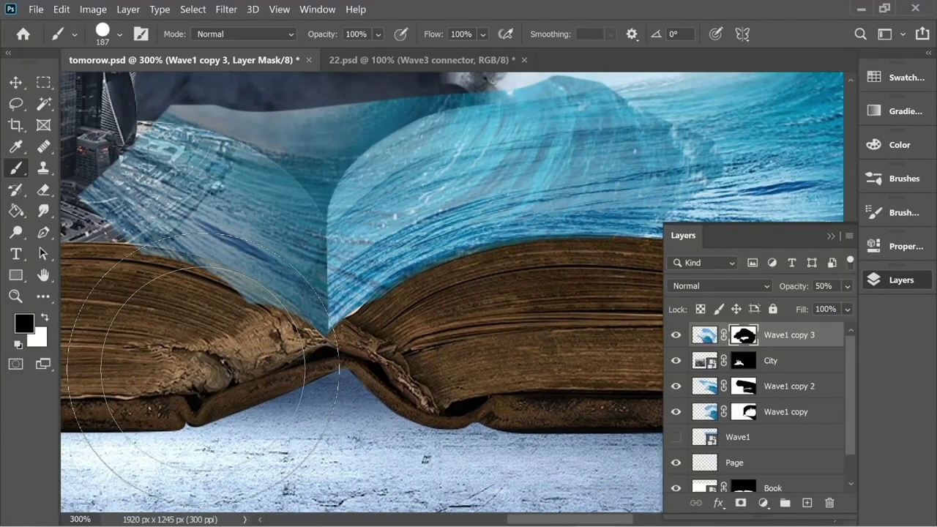
pyautogui.hscroll(-2, 179, 380)
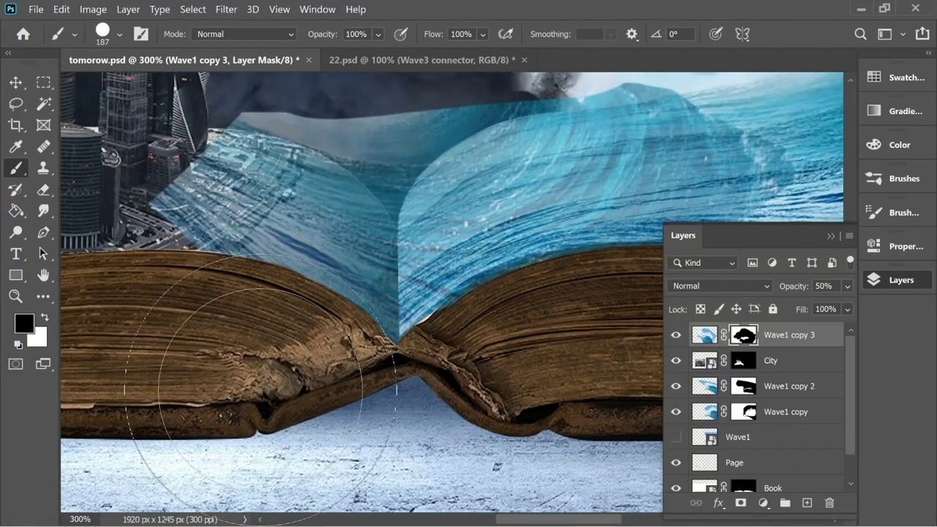
# Mask out the wave duplicate where it covers the city's shoreline
pyautogui.scroll(2, 194, 293)
pyautogui.hscroll(-1, 204, 222)
pyautogui.moveTo(204, 224)
pyautogui.mouseDown()
pyautogui.moveTo(230, 232)
pyautogui.moveTo(253, 194)
pyautogui.moveTo(259, 150)
pyautogui.mouseUp()
pyautogui.moveTo(212, 183); pyautogui.dragTo(134, 238)
# Shape the wave duplicate's upper edge into a smooth dip between the city and the big wave with a 56 px brush
pyautogui.click(119, 34)
pyautogui.moveTo(69, 78); pyautogui.dragTo(46, 78)
pyautogui.moveTo(296, 253)
pyautogui.mouseDown()
pyautogui.moveTo(286, 249)
pyautogui.moveTo(359, 273)
pyautogui.moveTo(385, 270)
pyautogui.moveTo(325, 265)
pyautogui.mouseUp()
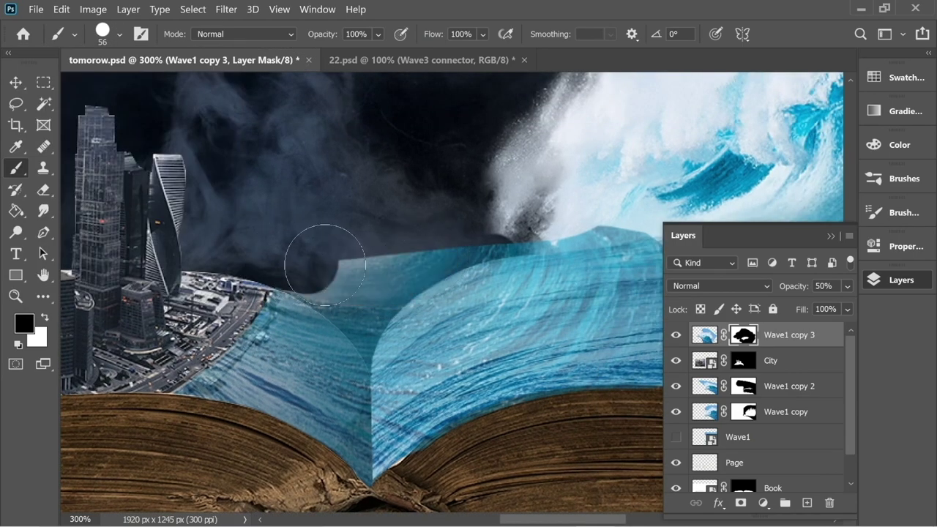
pyautogui.moveTo(396, 271); pyautogui.dragTo(477, 228)
pyautogui.moveTo(586, 256); pyautogui.dragTo(391, 227)
pyautogui.moveTo(535, 293)
pyautogui.mouseDown()
pyautogui.moveTo(360, 346)
pyautogui.moveTo(394, 321)
pyautogui.mouseUp()
# Restore Wave1 copy 3 to 100% opacity and blend its edge into the right-page wave with a soft 161 px brush
pyautogui.click(848, 286)
pyautogui.moveTo(817, 306); pyautogui.dragTo(850, 307)
pyautogui.hscroll(-2, 450, 287)
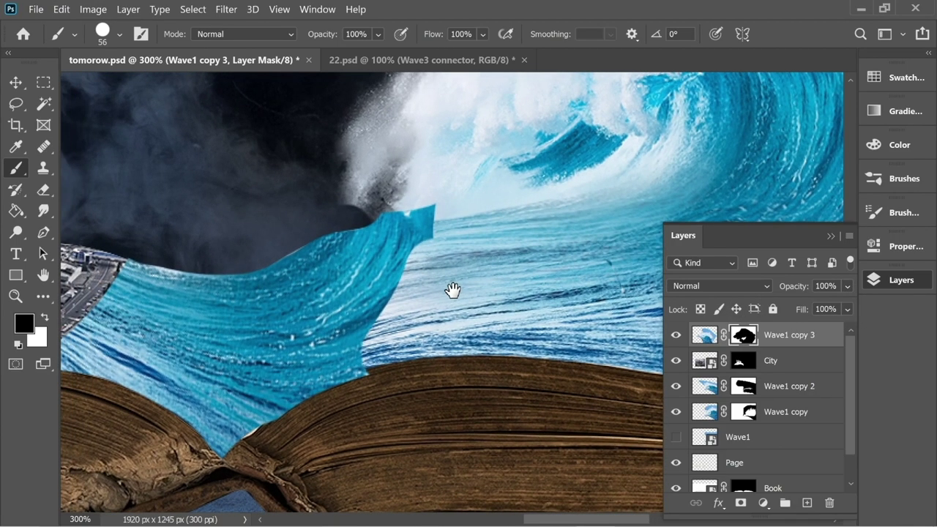
pyautogui.click(119, 36)
pyautogui.moveTo(127, 129); pyautogui.dragTo(91, 126)
pyautogui.moveTo(143, 89); pyautogui.dragTo(160, 88)
pyautogui.moveTo(473, 232)
pyautogui.mouseDown()
pyautogui.moveTo(447, 245)
pyautogui.moveTo(410, 366)
pyautogui.moveTo(413, 260)
pyautogui.moveTo(403, 316)
pyautogui.moveTo(388, 219)
pyautogui.moveTo(408, 314)
pyautogui.moveTo(388, 398)
pyautogui.mouseUp()
pyautogui.click(118, 34)
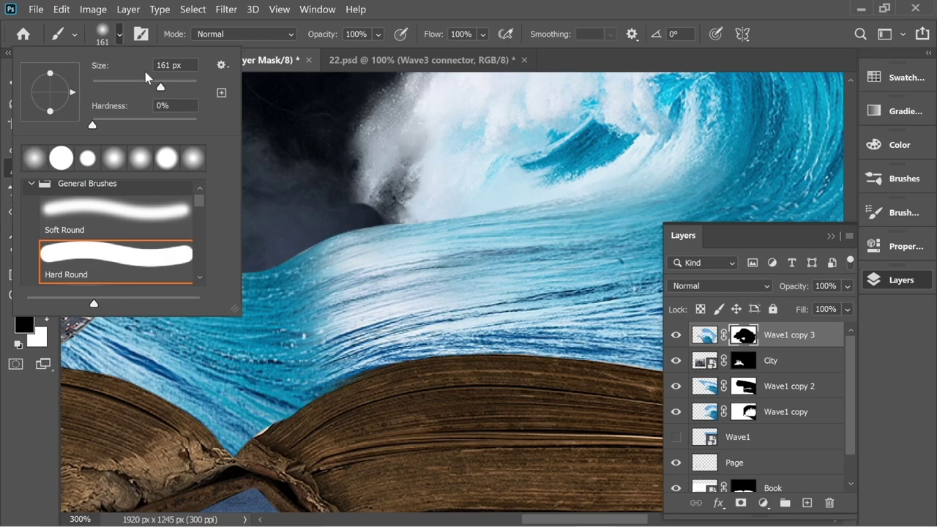
pyautogui.click(443, 328)
pyautogui.moveTo(452, 318); pyautogui.dragTo(499, 233)
# Retouch the Wave1 copy 3 mask along the right page's edge near the spine with a hard 20 px brush in white
pyautogui.press('x')
pyautogui.click(119, 35)
pyautogui.click(100, 88)
pyautogui.moveTo(318, 342); pyautogui.dragTo(309, 350)
pyautogui.click(120, 35)
pyautogui.click(170, 125)
pyautogui.press('Return')
pyautogui.click(291, 373)
# Lower Wave1 copy 3 to 65% opacity and touch up its mask along the page edge, alternating black and white
pyautogui.click(848, 286)
pyautogui.moveTo(848, 306)
pyautogui.mouseDown()
pyautogui.moveTo(786, 307)
pyautogui.moveTo(820, 307)
pyautogui.mouseUp()
pyautogui.click(323, 352)
pyautogui.click(848, 287)
pyautogui.click(257, 378)
pyautogui.click(45, 317)
pyautogui.click(281, 369)
pyautogui.click(44, 317)
pyautogui.click(45, 317)
pyautogui.click(310, 343)
pyautogui.click(44, 317)
pyautogui.moveTo(314, 359); pyautogui.dragTo(515, 439)
pyautogui.moveTo(404, 236); pyautogui.dragTo(299, 217)
# Return Wave1 copy 3 to 100% opacity and touch up its mask with a soft 187 px brush
pyautogui.click(119, 34)
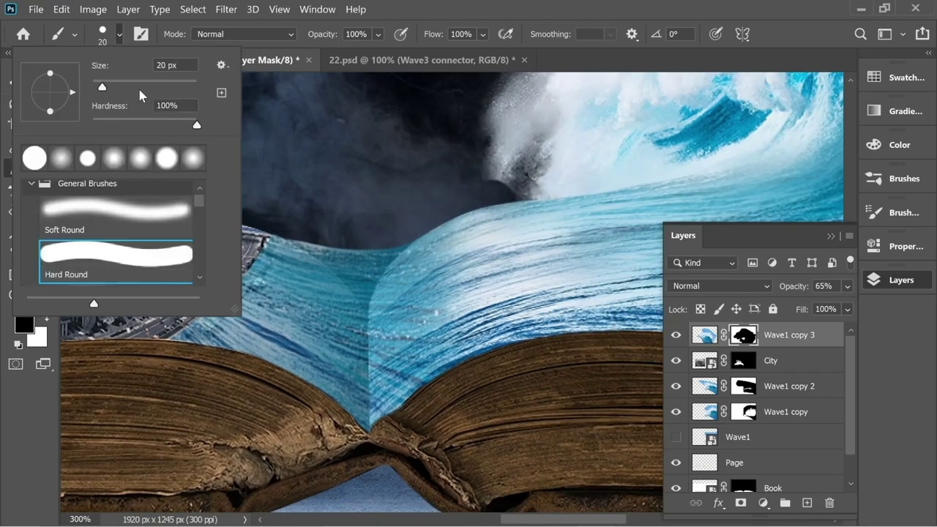
pyautogui.click(138, 86)
pyautogui.click(130, 126)
pyautogui.click(357, 163)
pyautogui.hotkey('ctrl', '-')
pyautogui.click(848, 287)
pyautogui.moveTo(820, 306); pyautogui.dragTo(847, 306)
pyautogui.click(404, 201)
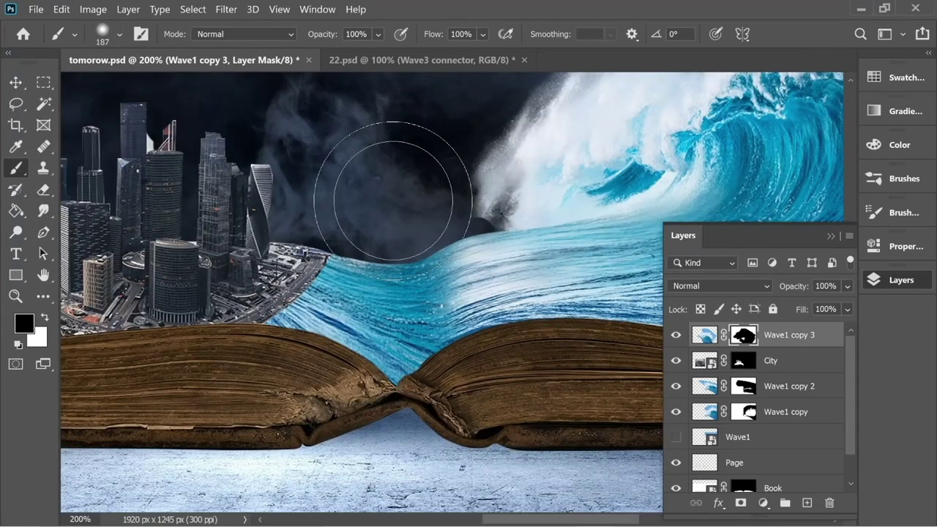
# Refine the mask where the wave meets the city and the right page, swapping mask colours and resizing the brush
pyautogui.click(45, 317)
pyautogui.click(119, 34)
pyautogui.click(122, 86)
pyautogui.moveTo(110, 125)
pyautogui.mouseDown()
pyautogui.moveTo(197, 126)
pyautogui.moveTo(164, 126)
pyautogui.mouseUp()
pyautogui.press('Return')
pyautogui.press('x')
pyautogui.click(119, 34)
pyautogui.click(176, 87)
pyautogui.press('Return')
pyautogui.moveTo(258, 227); pyautogui.dragTo(327, 227)
pyautogui.moveTo(368, 201); pyautogui.dragTo(298, 246)
# Soften the seam between the two waves above the spine with a soft 136 px brush at 24% opacity
pyautogui.press('3')
pyautogui.press('9')
pyautogui.click(121, 32)
pyautogui.moveTo(179, 87); pyautogui.dragTo(156, 88)
pyautogui.click(378, 35)
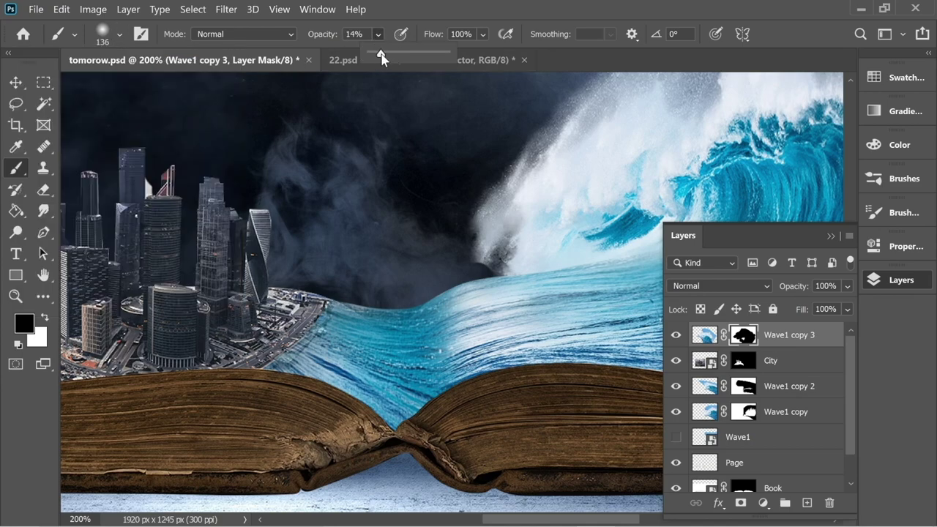
pyautogui.click(458, 254)
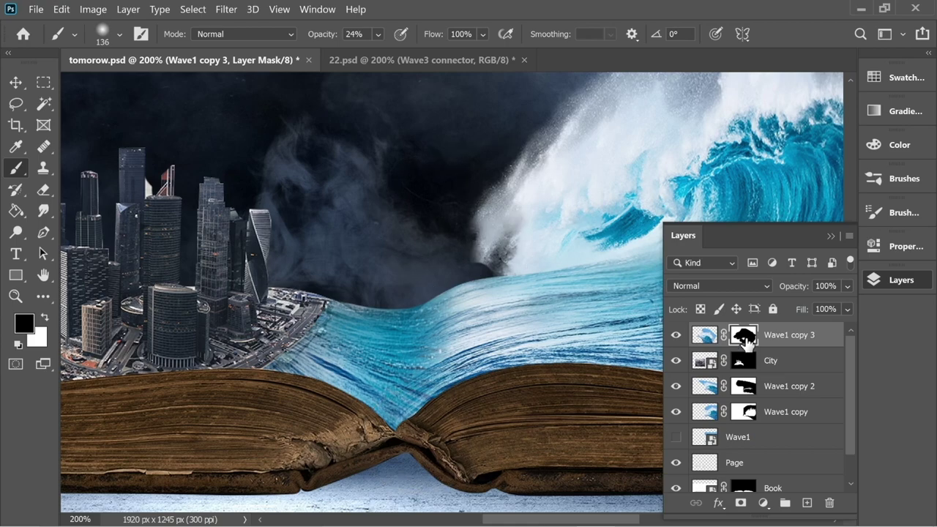
pyautogui.hotkey('ctrl', '-')
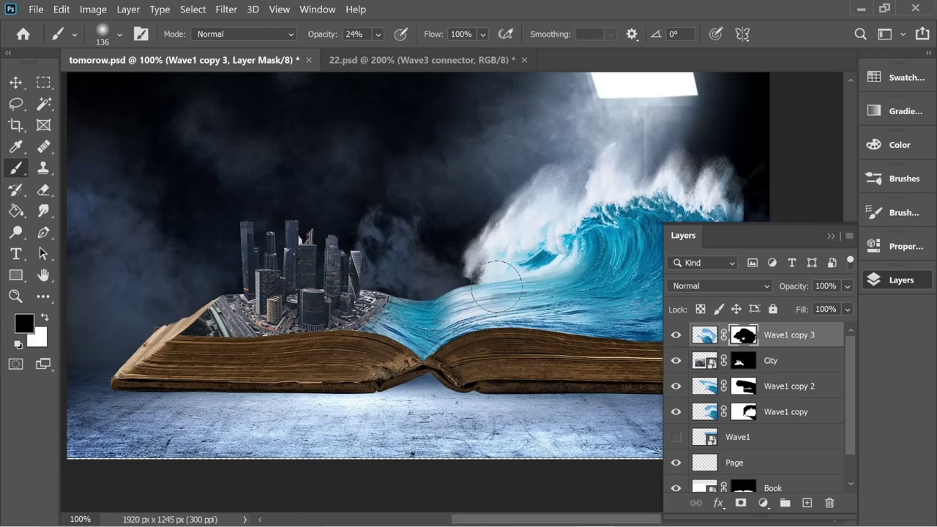
# Add a Hue/Saturation adjustment above the Wave1 copy layer with saturation set to -76
pyautogui.click(787, 417)
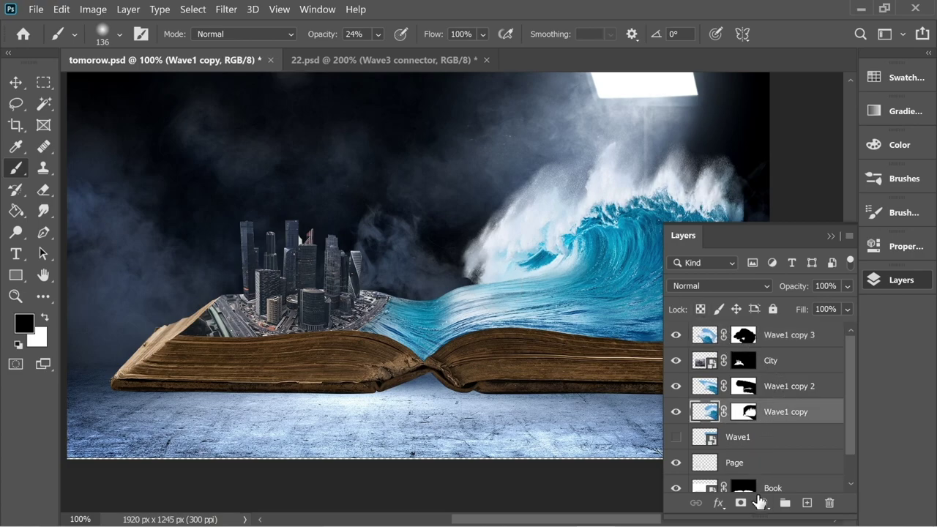
pyautogui.click(761, 502)
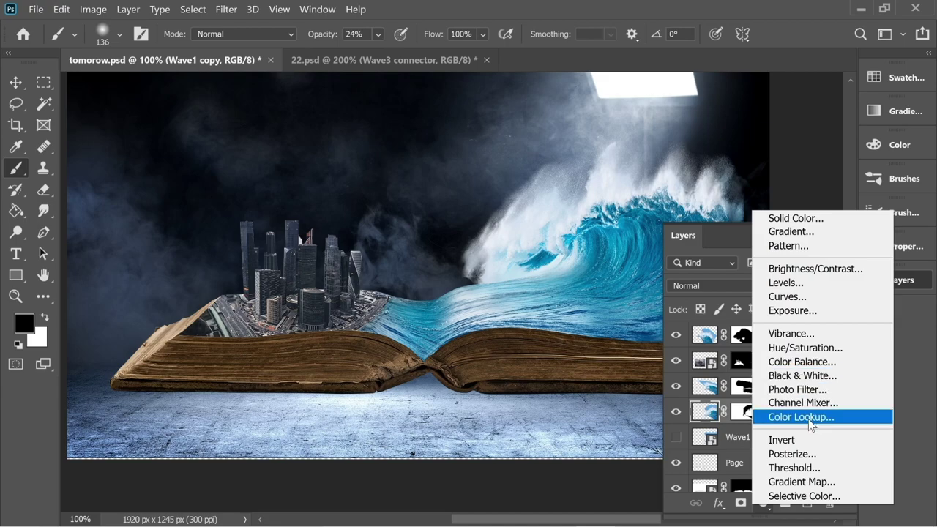
pyautogui.click(806, 349)
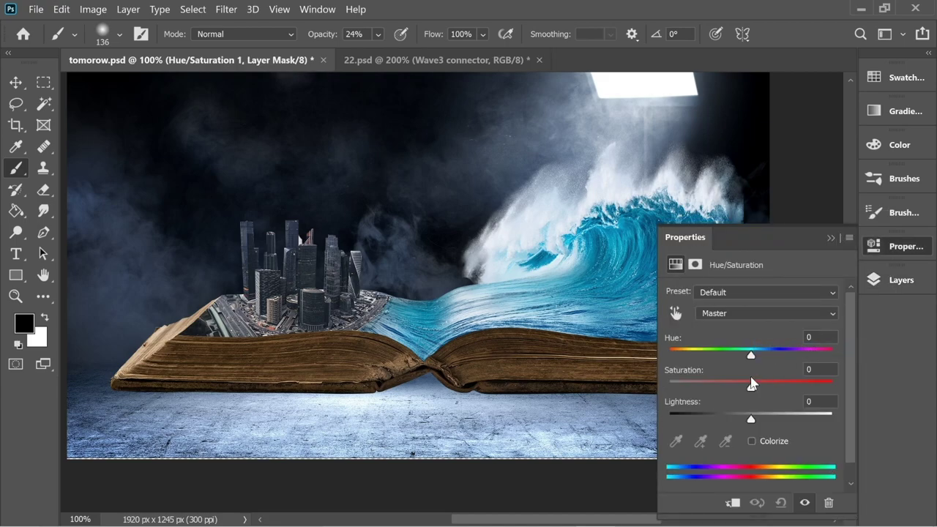
pyautogui.write('-76')
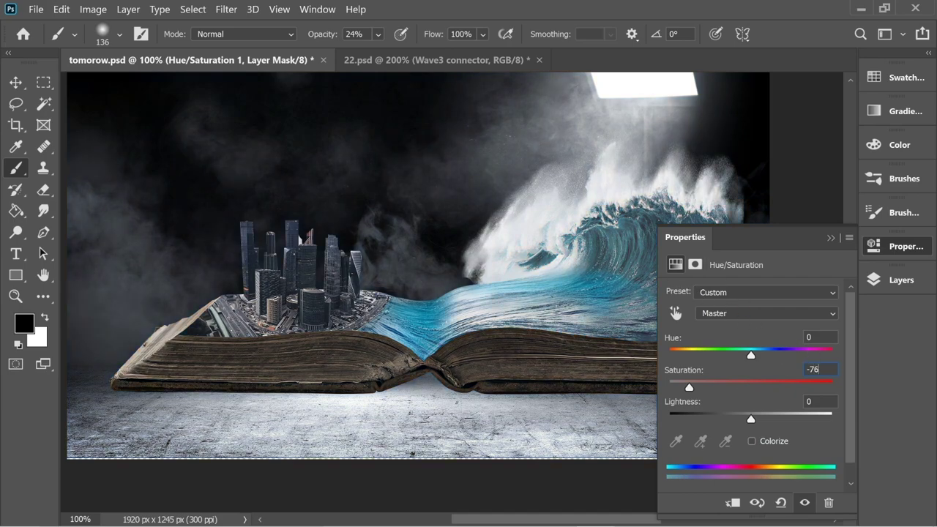
# Duplicate the Hue/Saturation 1 adjustment above the Wave1 copy 2 layer and again above the Wave1 copy 3 layer
pyautogui.click(831, 238)
pyautogui.click(895, 278)
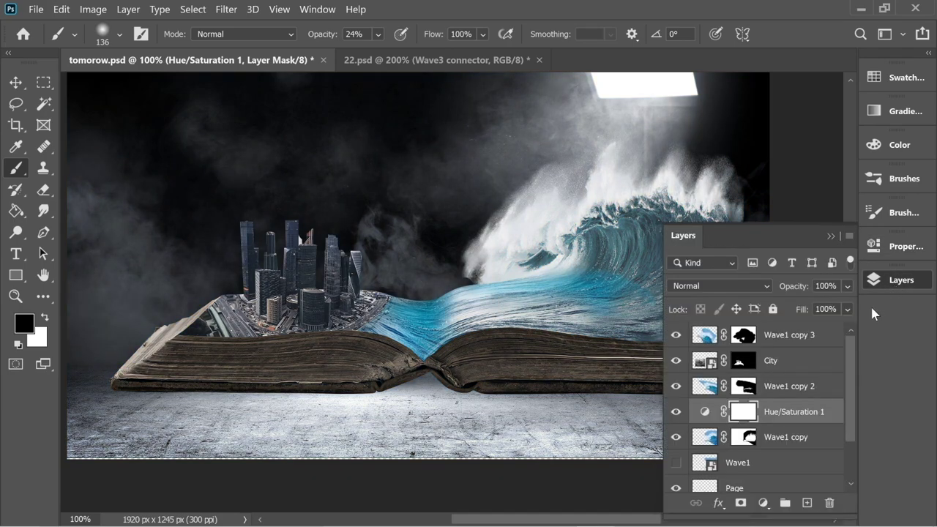
pyautogui.click(776, 414)
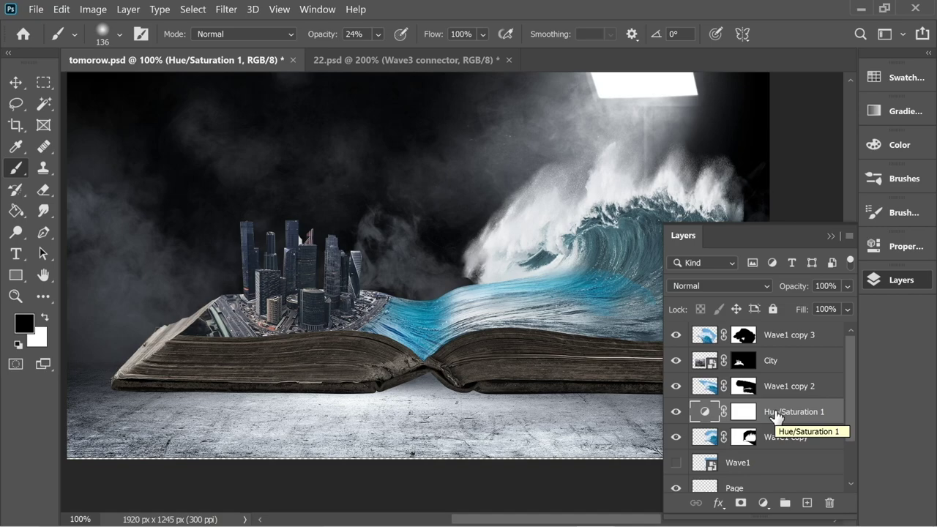
pyautogui.moveTo(777, 417); pyautogui.dragTo(787, 335)
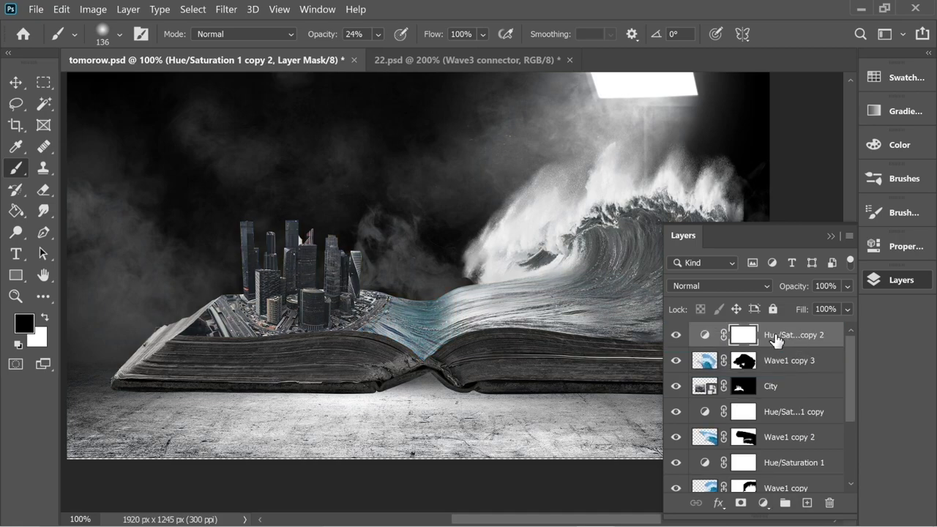
# Clip each of the three Hue/Saturation adjustments to the wave layer directly beneath it
pyautogui.rightClick(786, 337)
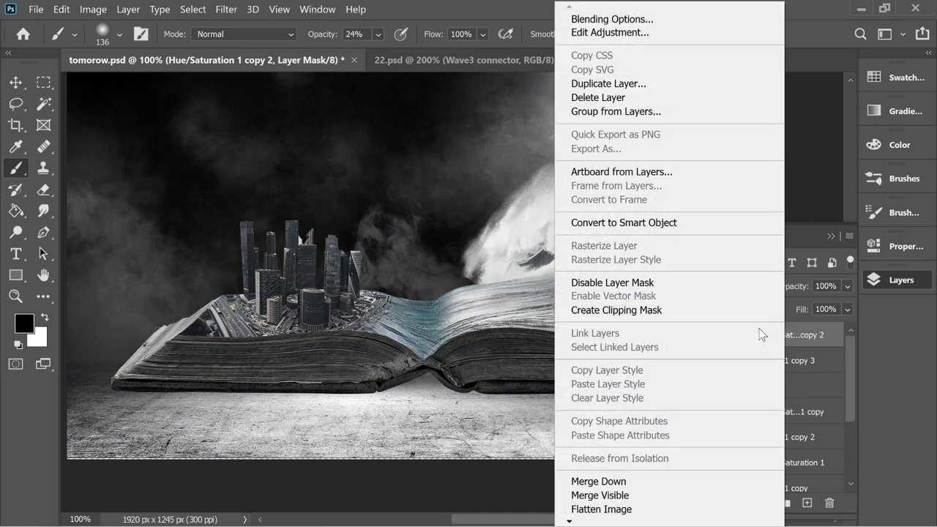
pyautogui.click(659, 309)
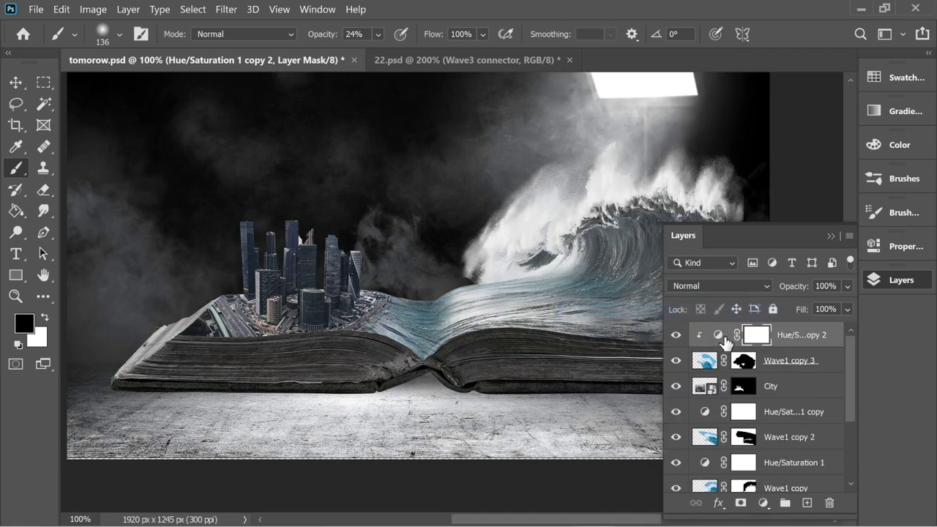
pyautogui.scroll(-1, 796, 411)
pyautogui.click(791, 388)
pyautogui.rightClick(787, 383)
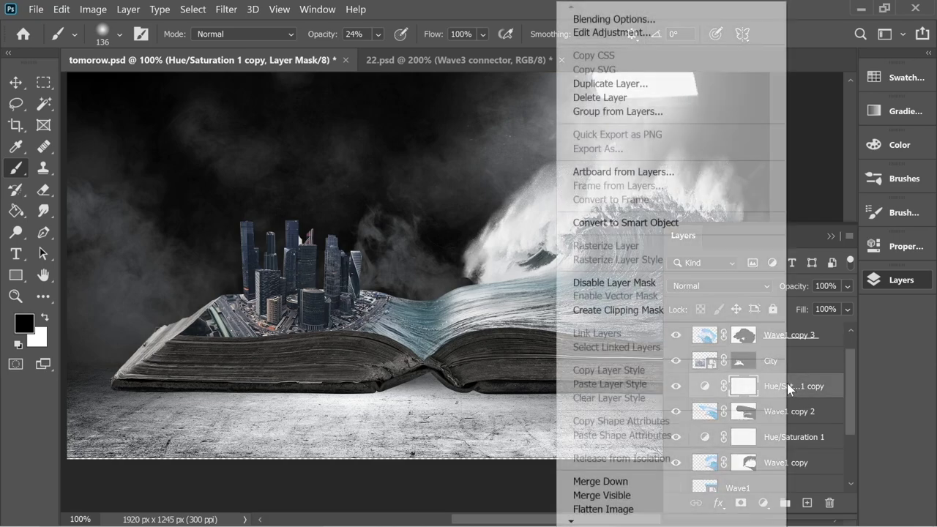
pyautogui.click(678, 315)
pyautogui.scroll(-1, 769, 385)
pyautogui.click(782, 412)
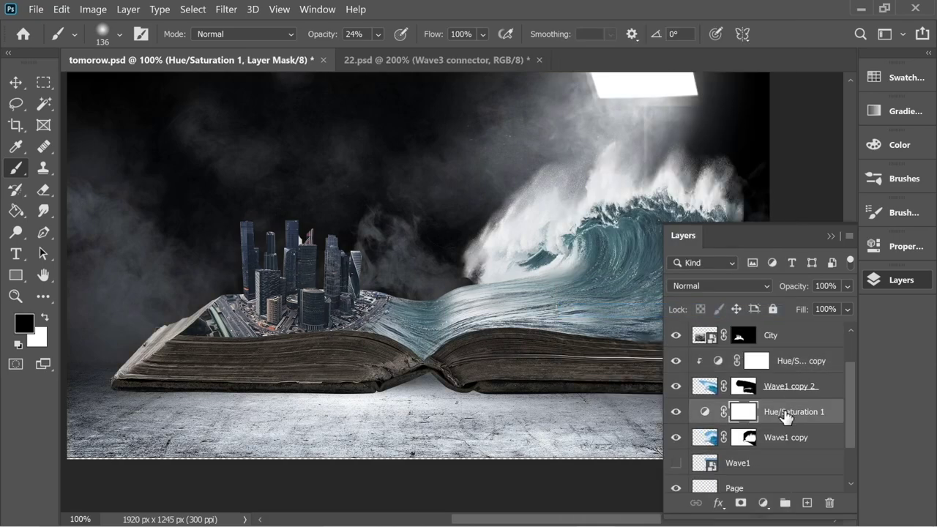
pyautogui.rightClick(788, 407)
pyautogui.click(677, 315)
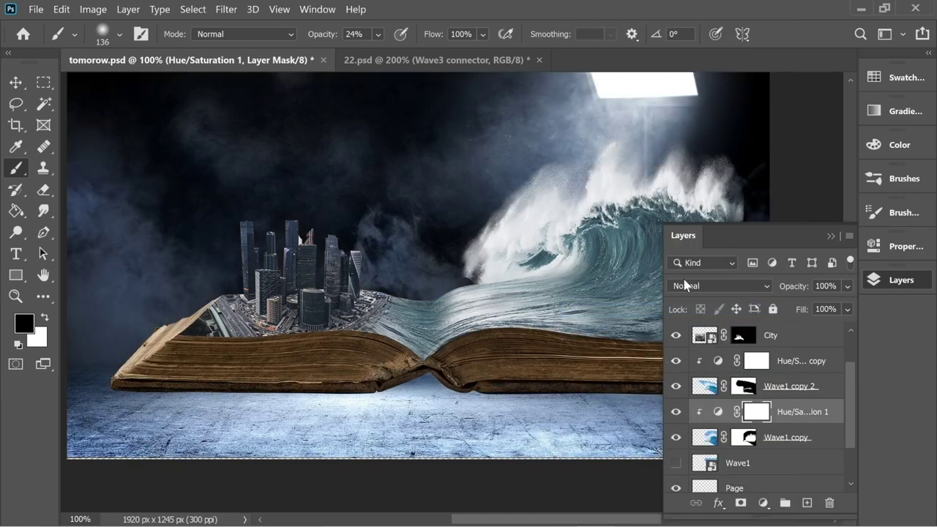
# Add an Exposure adjustment layer directly above the City layer
pyautogui.scroll(2, 814, 373)
pyautogui.scroll(-3, 816, 383)
pyautogui.scroll(-1, 813, 392)
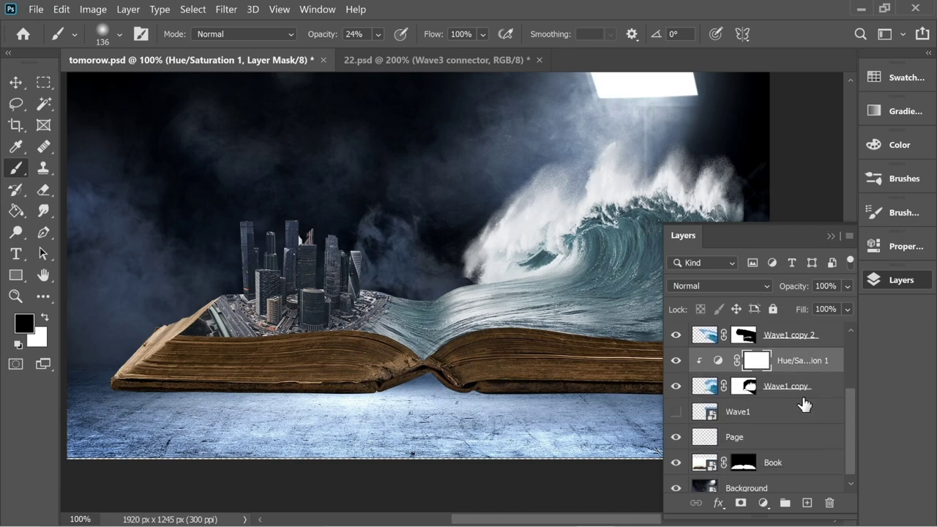
pyautogui.scroll(4, 803, 403)
pyautogui.click(791, 372)
pyautogui.click(792, 386)
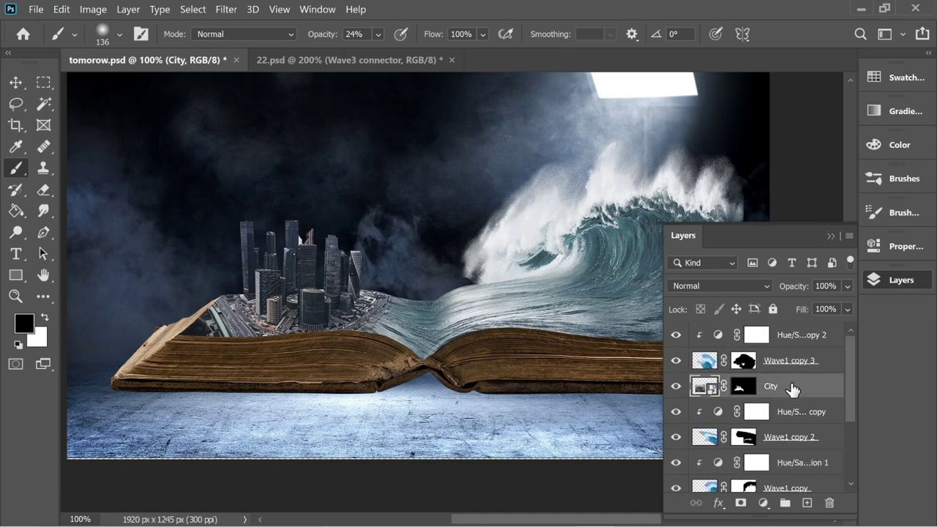
pyautogui.click(763, 503)
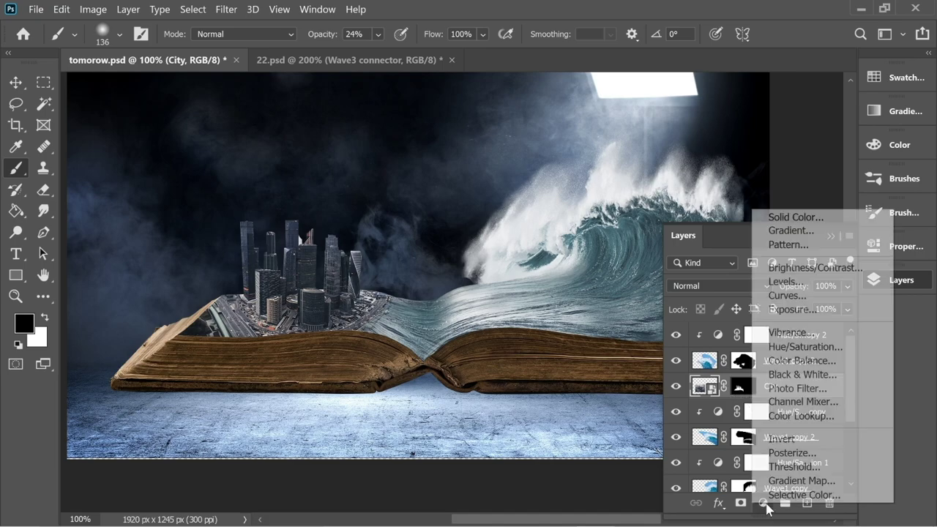
pyautogui.click(794, 309)
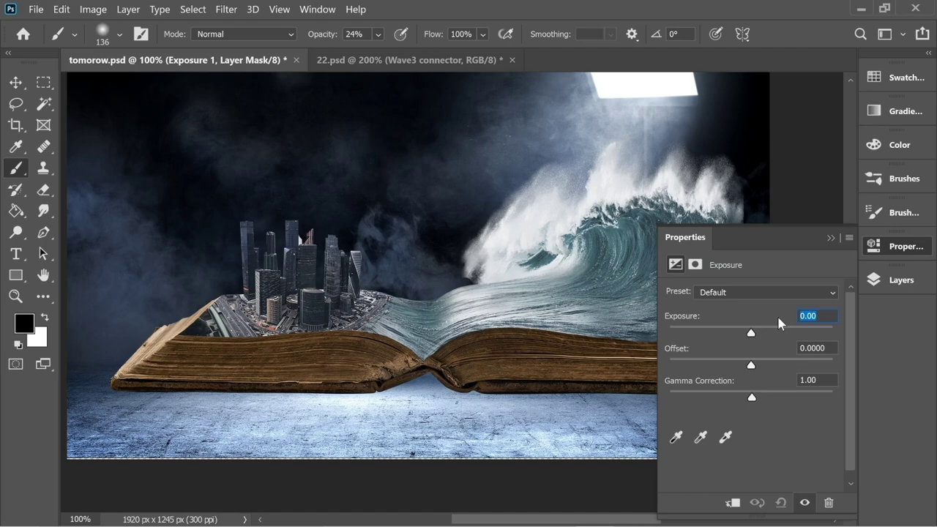
# Set the adjustment's exposure to 2.5 and clip it to the City layer
pyautogui.write('2.4')
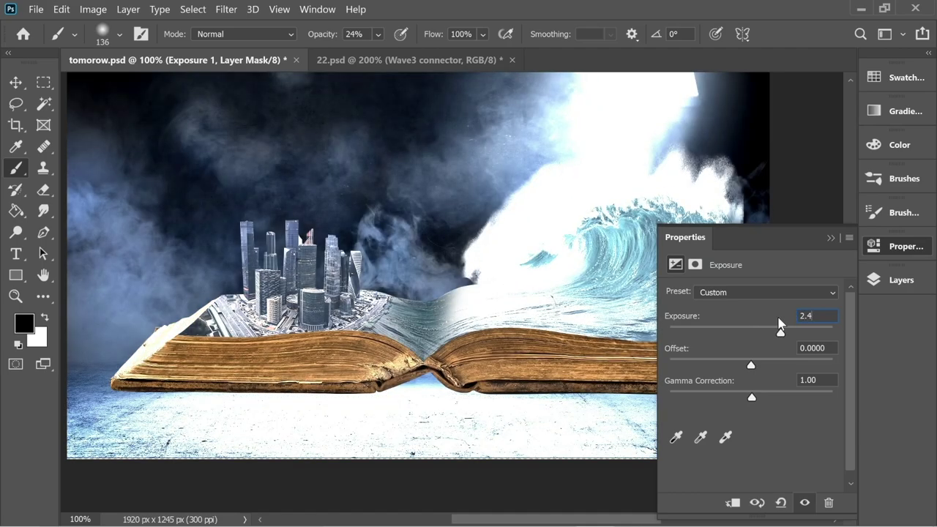
pyautogui.write('5')
pyautogui.press('BackSpace')
pyautogui.press('BackSpace')
pyautogui.write('5')
pyautogui.click(895, 280)
pyautogui.rightClick(782, 384)
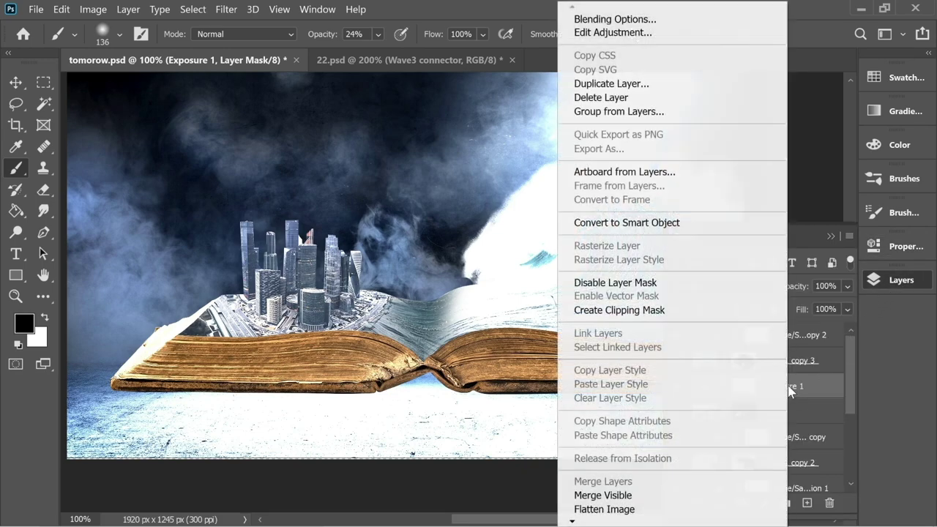
pyautogui.click(735, 310)
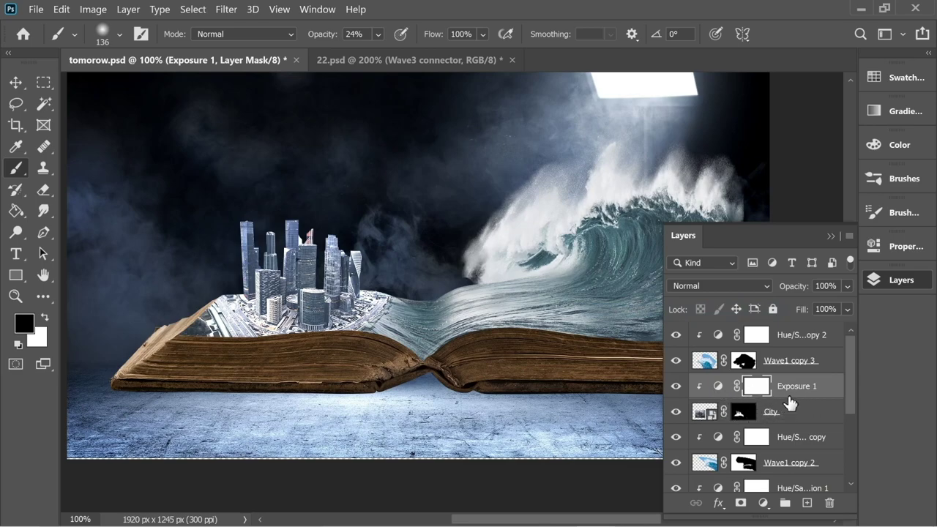
# Add a Levels adjustment above Exposure 1 with the output white level lowered to 48, clipped to the City layer
pyautogui.click(763, 504)
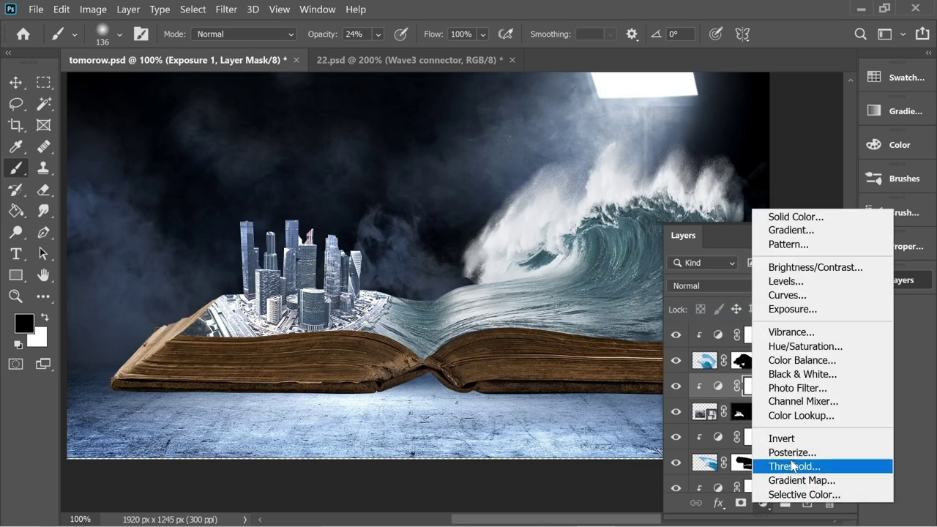
pyautogui.click(788, 285)
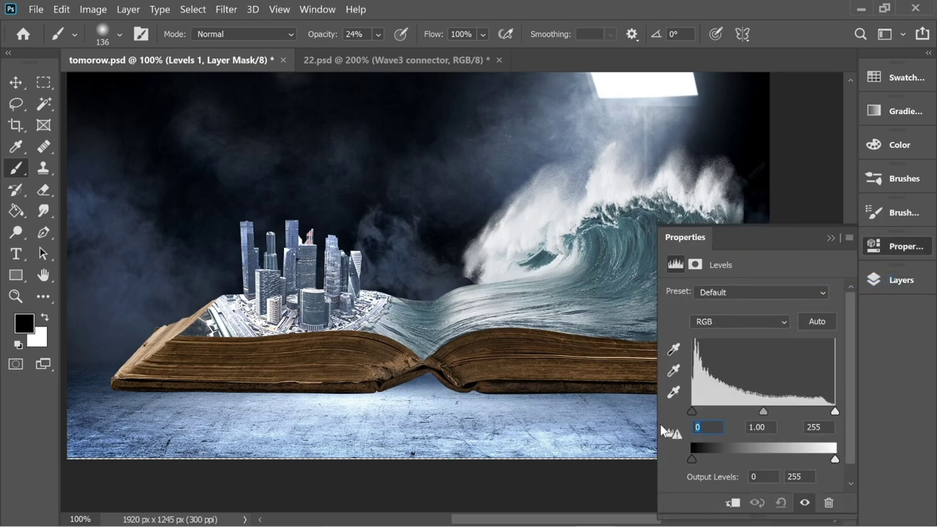
pyautogui.write('45')
pyautogui.hotkey('ctrl', 'z')
pyautogui.moveTo(835, 460); pyautogui.dragTo(729, 465)
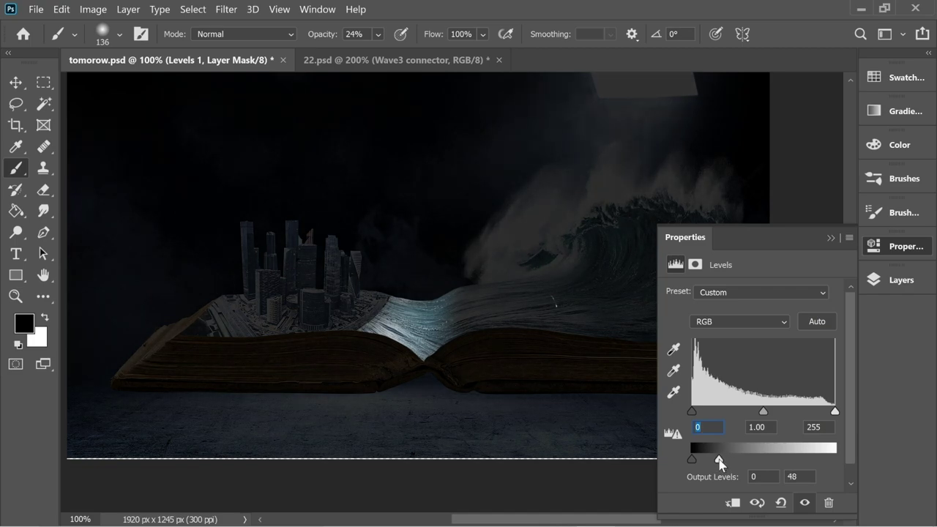
pyautogui.click(900, 282)
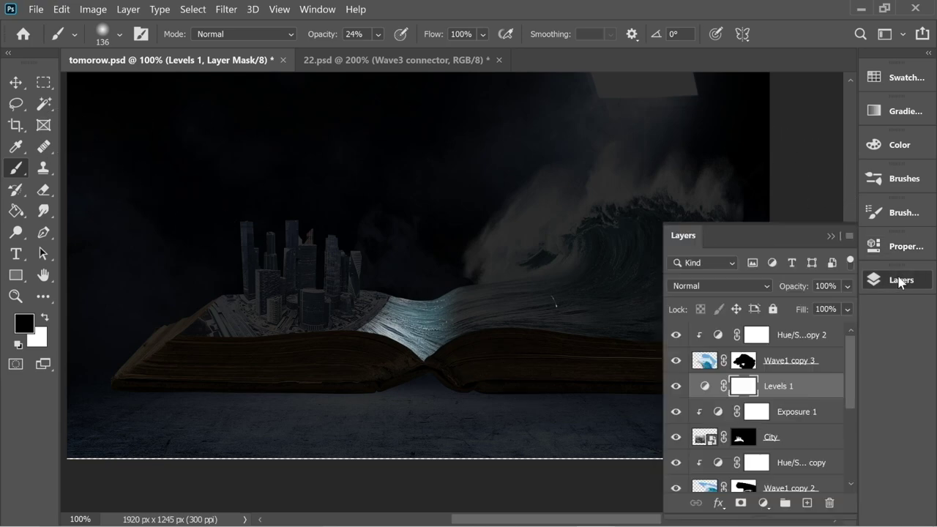
pyautogui.rightClick(792, 385)
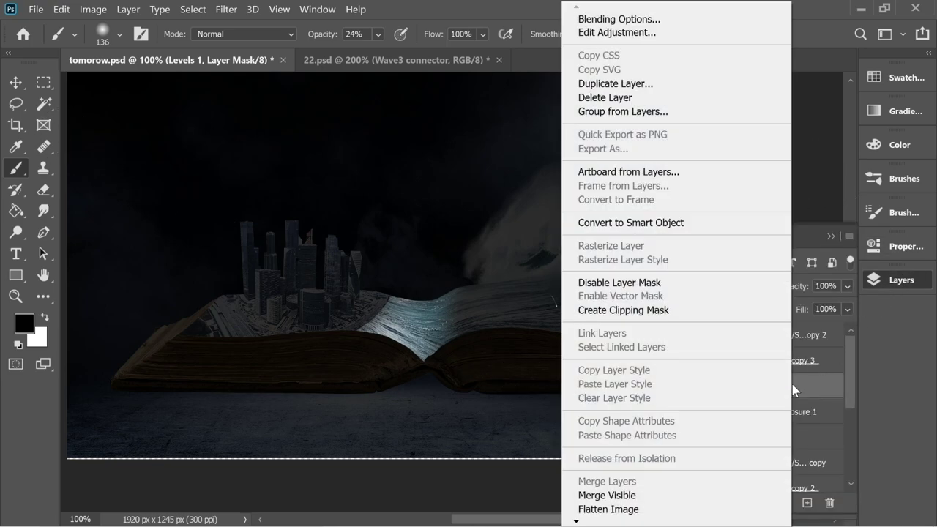
pyautogui.click(630, 310)
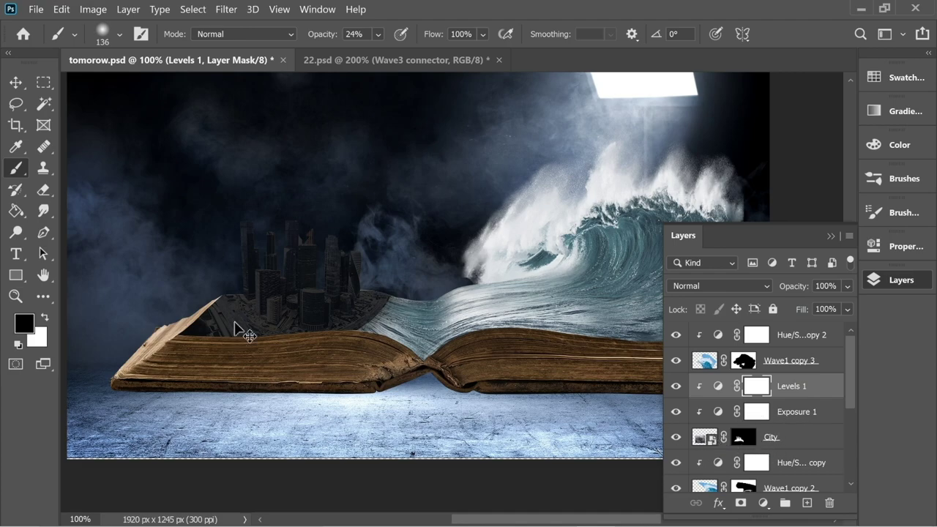
# Paint black on the Levels 1 mask over the skyscrapers with a small soft brush to bring back their light
pyautogui.scroll(2, 235, 328)
pyautogui.moveTo(234, 323)
pyautogui.mouseDown()
pyautogui.moveTo(330, 268)
pyautogui.moveTo(476, 297)
pyautogui.mouseUp()
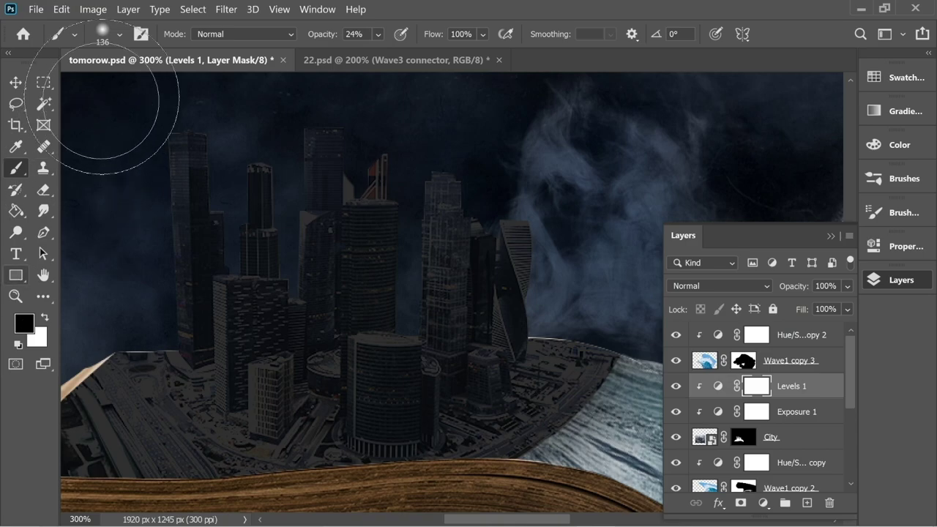
pyautogui.rightClick(142, 113)
pyautogui.moveTo(135, 86); pyautogui.dragTo(107, 88)
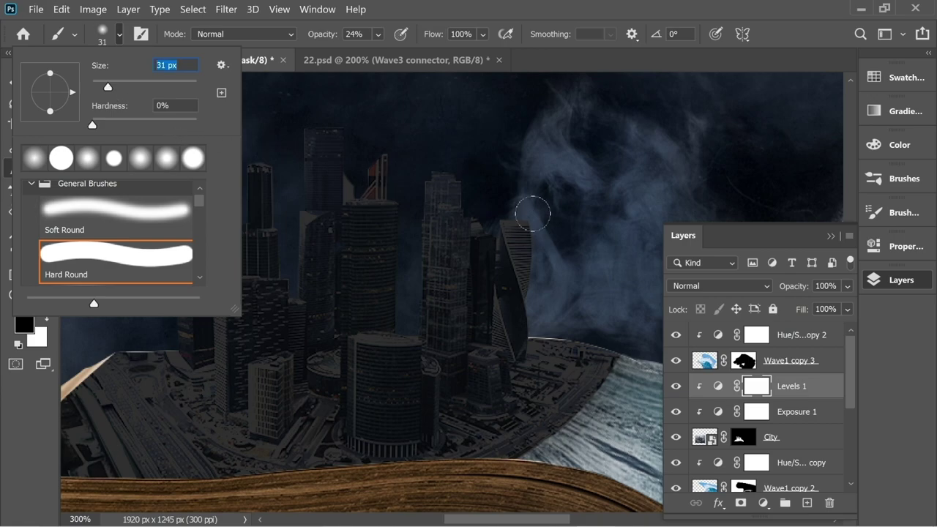
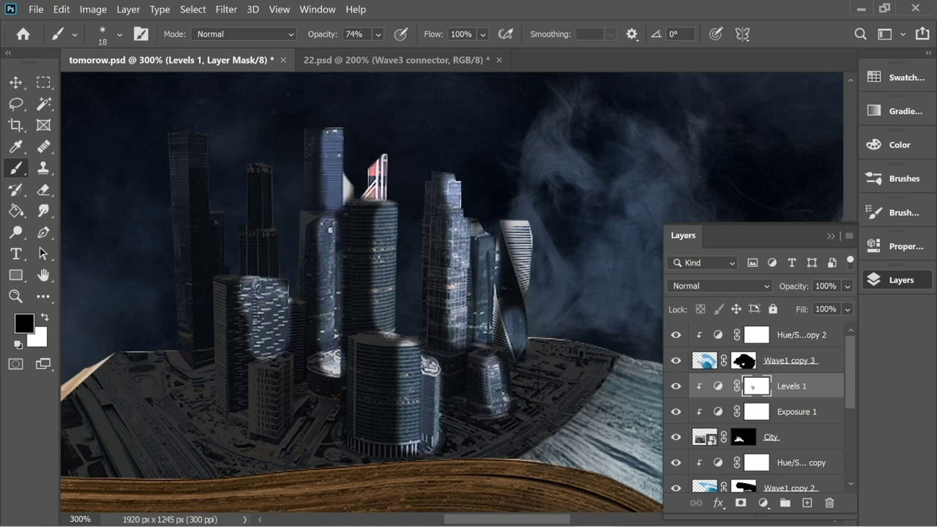
pyautogui.moveTo(222, 221); pyautogui.dragTo(222, 269)
# Reveal the front left buildings and the towers' lit edges on the Levels 1 mask with a 9 px brush at 74% opacity
pyautogui.click(119, 34)
pyautogui.moveTo(99, 90); pyautogui.dragTo(96, 89)
pyautogui.moveTo(211, 331)
pyautogui.mouseDown()
pyautogui.moveTo(205, 278)
pyautogui.moveTo(208, 347)
pyautogui.moveTo(280, 285)
pyautogui.moveTo(243, 286)
pyautogui.moveTo(292, 415)
pyautogui.mouseUp()
pyautogui.moveTo(521, 226); pyautogui.dragTo(527, 260)
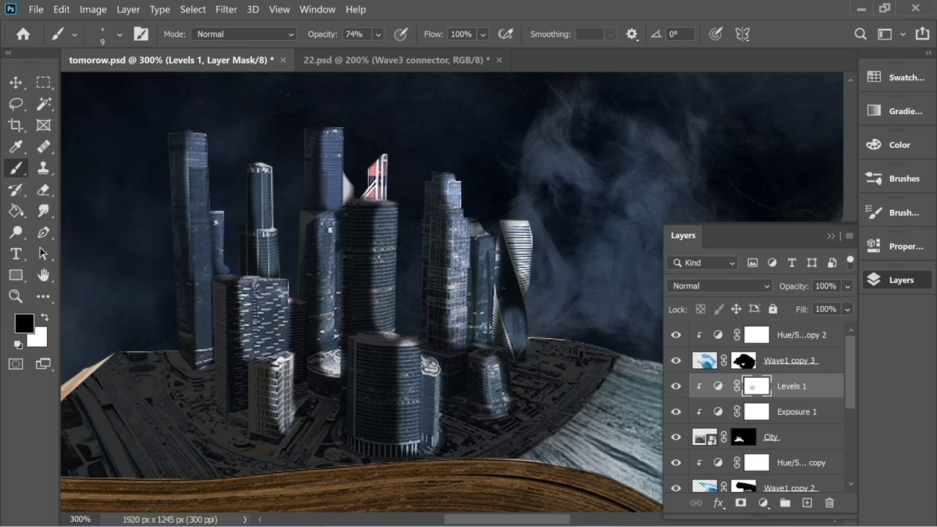
pyautogui.moveTo(465, 223); pyautogui.dragTo(464, 321)
pyautogui.moveTo(386, 208); pyautogui.dragTo(393, 254)
pyautogui.moveTo(337, 132); pyautogui.dragTo(334, 167)
# Brighten the streets between the towers and the water by painting the Levels 1 mask with a soft 55 px brush
pyautogui.click(110, 34)
pyautogui.write('55')
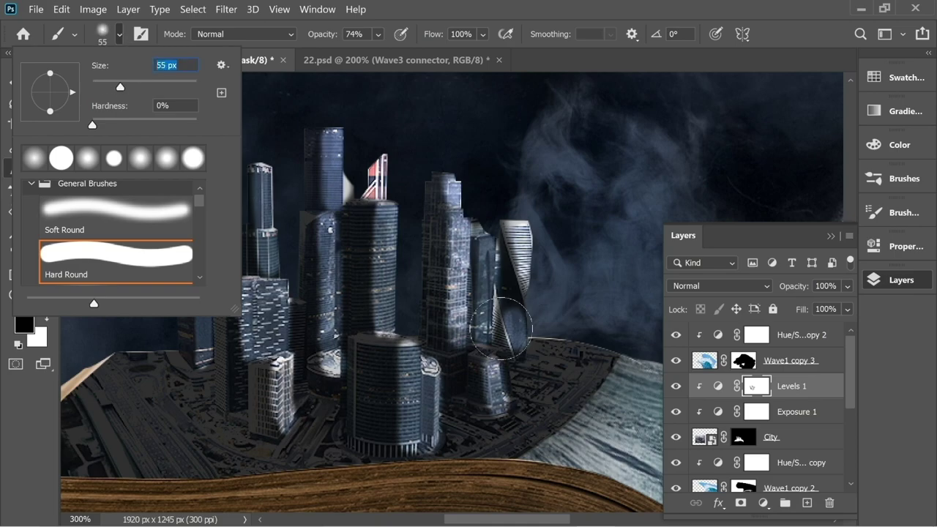
pyautogui.press('Return')
pyautogui.moveTo(542, 410)
pyautogui.mouseDown()
pyautogui.moveTo(586, 359)
pyautogui.moveTo(469, 425)
pyautogui.moveTo(534, 379)
pyautogui.mouseUp()
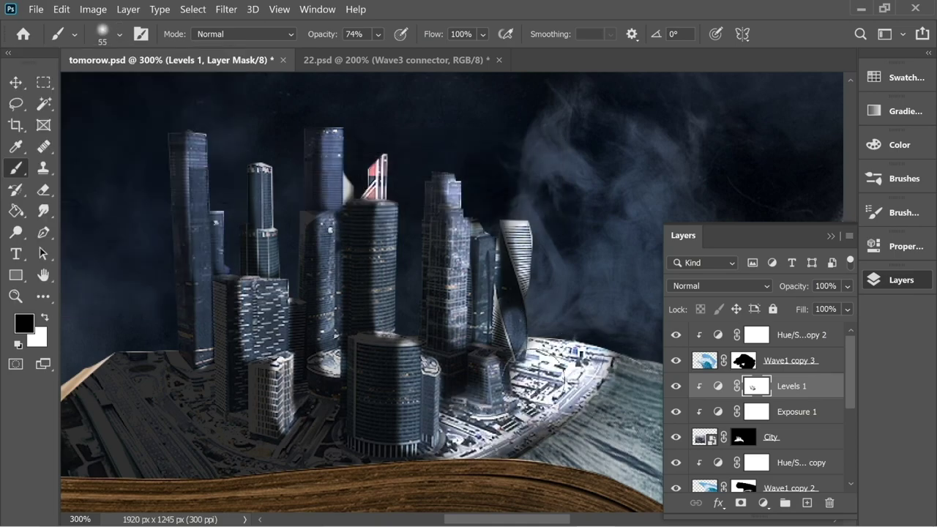
pyautogui.press('0')
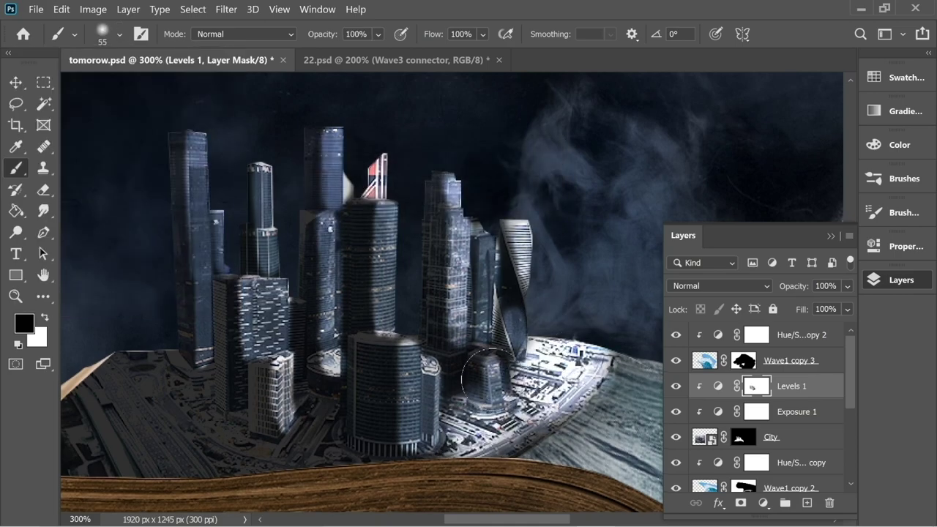
# Brighten the stepped glass tower and the twisted tower on the Levels 1 mask with a 29 px brush at 67% opacity
pyautogui.click(379, 33)
pyautogui.moveTo(429, 55); pyautogui.dragTo(403, 57)
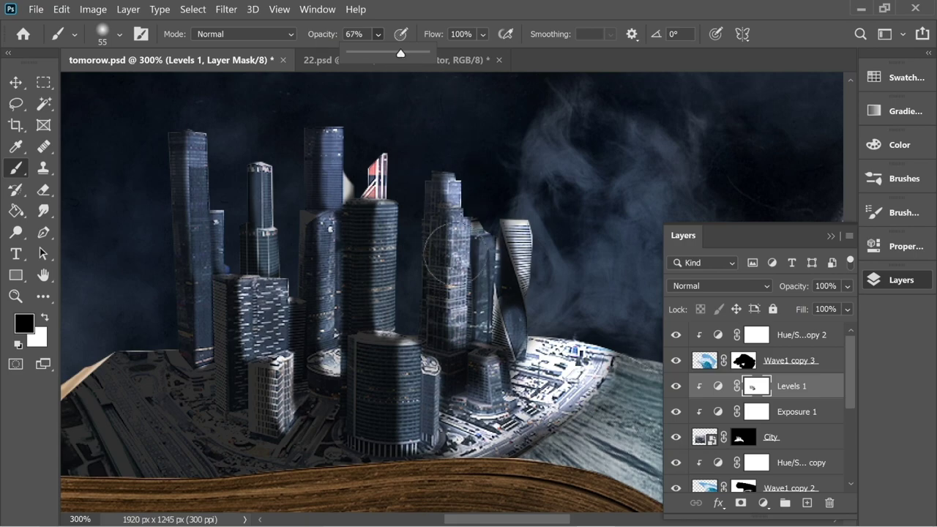
pyautogui.moveTo(446, 254); pyautogui.dragTo(449, 186)
pyautogui.hotkey('ctrl', 'z')
pyautogui.click(119, 34)
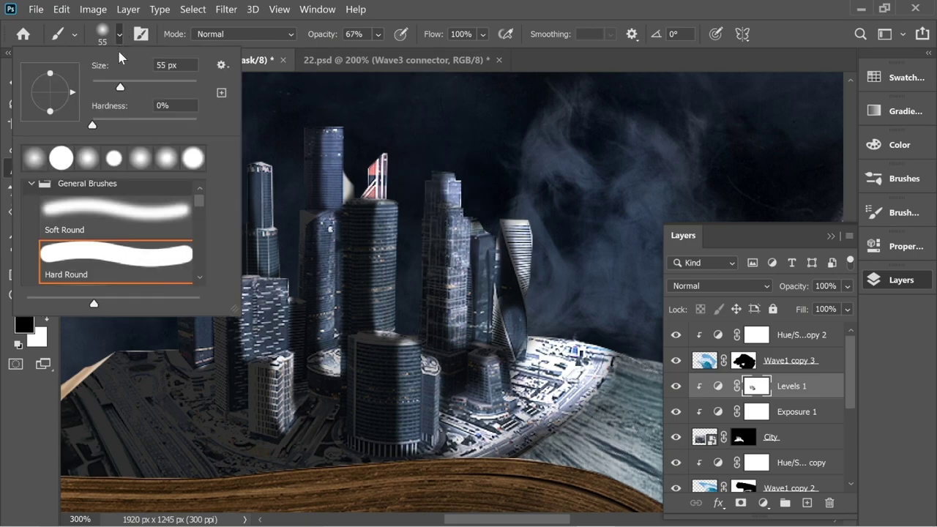
pyautogui.moveTo(107, 89); pyautogui.dragTo(106, 89)
pyautogui.moveTo(452, 255); pyautogui.dragTo(448, 167)
pyautogui.hotkey('ctrl', 'z')
pyautogui.moveTo(444, 283)
pyautogui.mouseDown()
pyautogui.moveTo(443, 188)
pyautogui.moveTo(450, 278)
pyautogui.moveTo(468, 306)
pyautogui.mouseUp()
pyautogui.moveTo(525, 257)
pyautogui.mouseDown()
pyautogui.moveTo(514, 249)
pyautogui.moveTo(539, 298)
pyautogui.mouseUp()
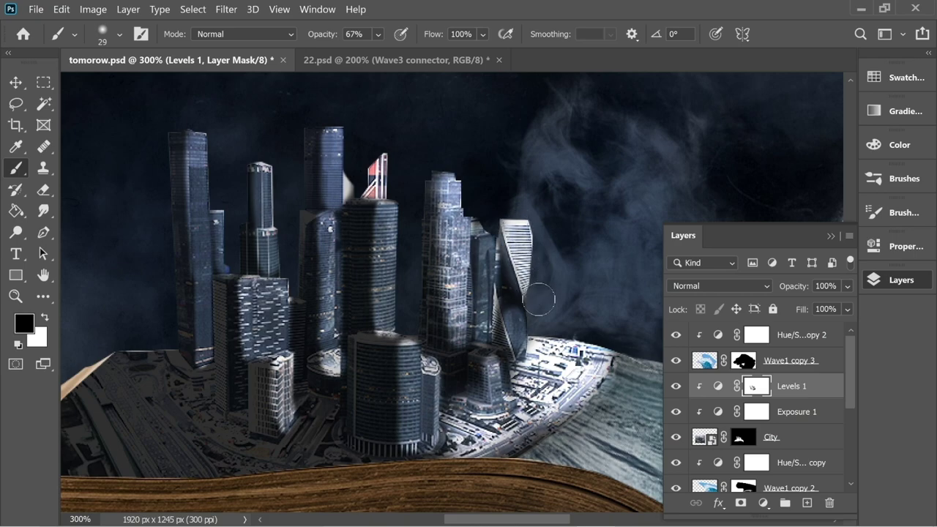
# Softly brighten the tall round tower and the rear tower beside it on the Levels 1 mask at 23% brush opacity
pyautogui.moveTo(382, 289)
pyautogui.mouseDown()
pyautogui.moveTo(376, 260)
pyautogui.moveTo(385, 218)
pyautogui.mouseUp()
pyautogui.click(378, 34)
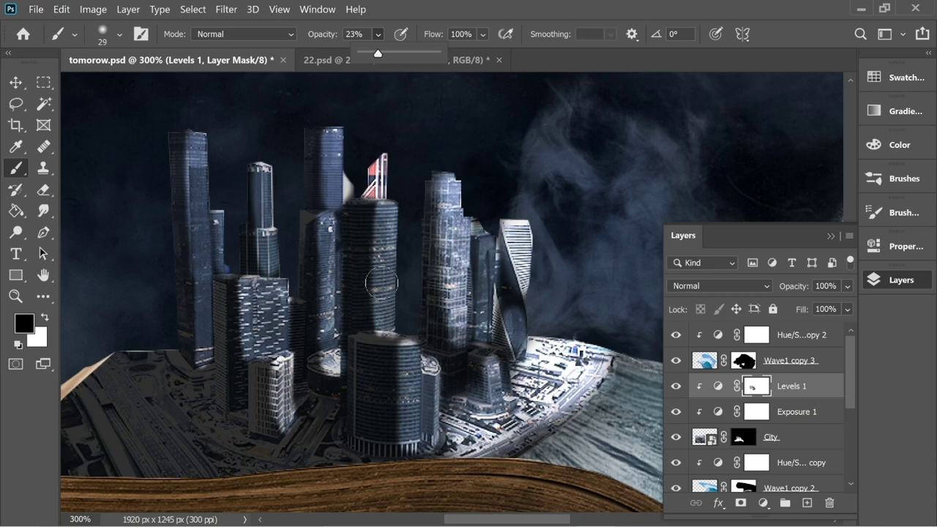
pyautogui.moveTo(382, 283)
pyautogui.mouseDown()
pyautogui.moveTo(376, 199)
pyautogui.moveTo(376, 286)
pyautogui.moveTo(377, 199)
pyautogui.moveTo(379, 275)
pyautogui.mouseUp()
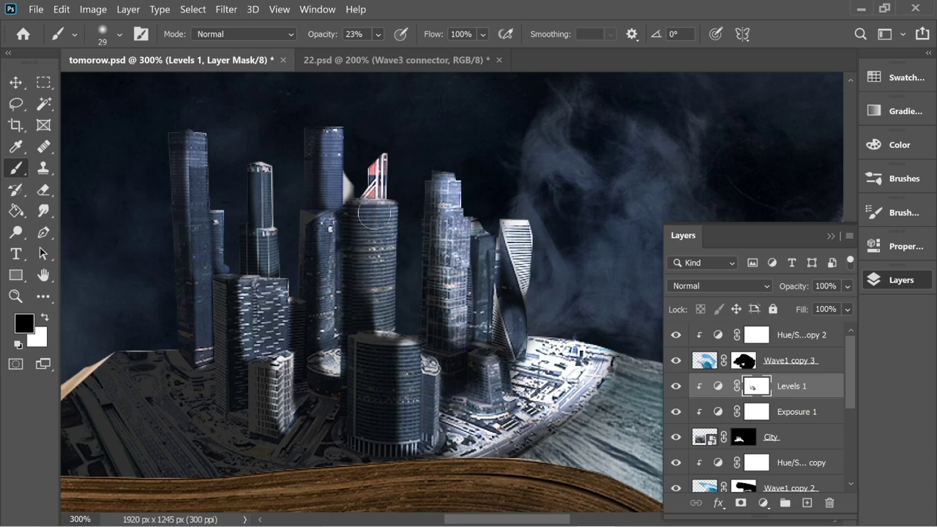
pyautogui.moveTo(345, 176)
pyautogui.mouseDown()
pyautogui.moveTo(324, 130)
pyautogui.moveTo(342, 178)
pyautogui.moveTo(332, 157)
pyautogui.mouseUp()
pyautogui.moveTo(332, 268)
pyautogui.mouseDown()
pyautogui.moveTo(319, 221)
pyautogui.moveTo(334, 347)
pyautogui.mouseUp()
# Lighten the front cylindrical building, the small tapered tower and the left-hand buildings on the Levels 1 mask with the same soft brush
pyautogui.moveTo(406, 404)
pyautogui.mouseDown()
pyautogui.moveTo(385, 354)
pyautogui.moveTo(371, 356)
pyautogui.moveTo(404, 432)
pyautogui.moveTo(364, 367)
pyautogui.moveTo(400, 436)
pyautogui.moveTo(383, 423)
pyautogui.moveTo(370, 386)
pyautogui.moveTo(391, 432)
pyautogui.moveTo(416, 434)
pyautogui.moveTo(438, 408)
pyautogui.moveTo(433, 373)
pyautogui.mouseUp()
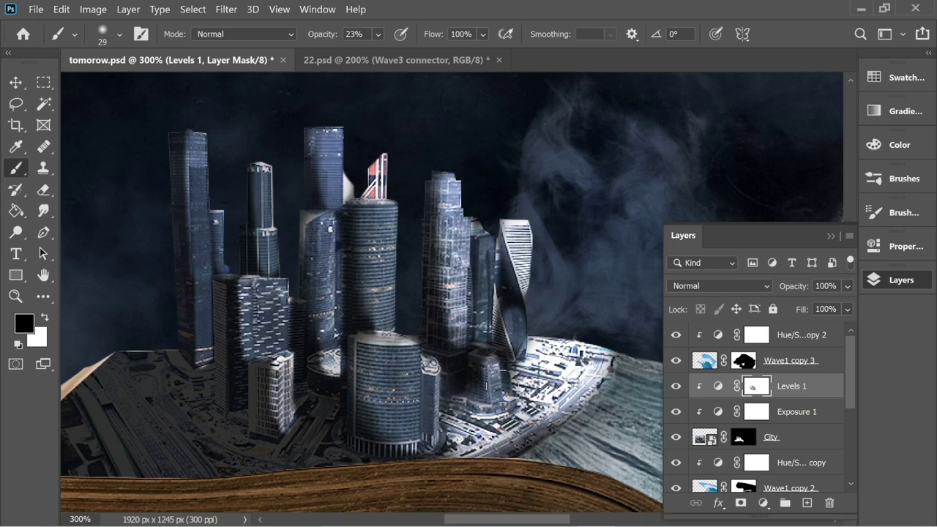
pyautogui.moveTo(498, 370); pyautogui.dragTo(449, 333)
pyautogui.moveTo(295, 387)
pyautogui.mouseDown()
pyautogui.moveTo(281, 425)
pyautogui.moveTo(235, 302)
pyautogui.moveTo(247, 330)
pyautogui.moveTo(245, 304)
pyautogui.moveTo(249, 333)
pyautogui.moveTo(225, 265)
pyautogui.moveTo(199, 248)
pyautogui.moveTo(187, 149)
pyautogui.mouseUp()
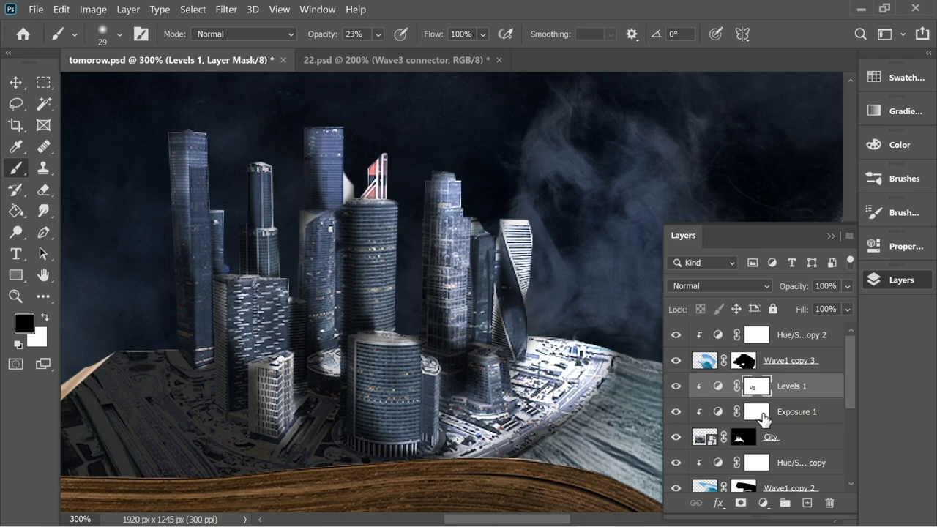
# Compare the city with and without Exposure 1, and lightly darken the left-hand ground on its mask with a 29 px brush at 23% opacity
pyautogui.click(759, 413)
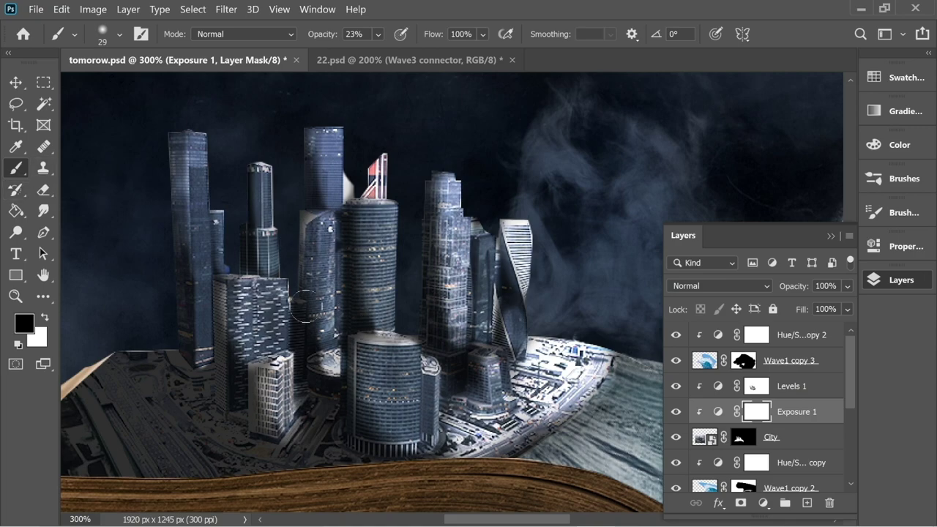
pyautogui.click(676, 411)
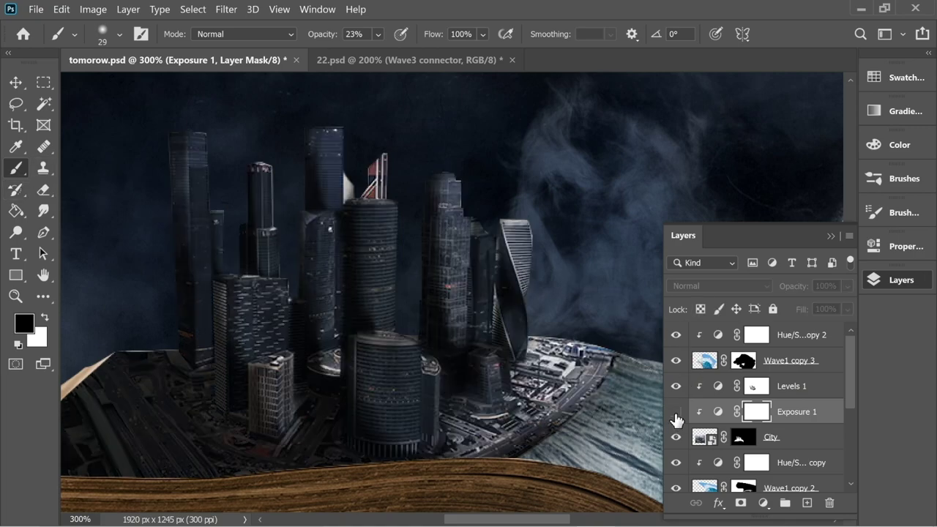
pyautogui.click(675, 413)
pyautogui.moveTo(337, 262); pyautogui.dragTo(376, 260)
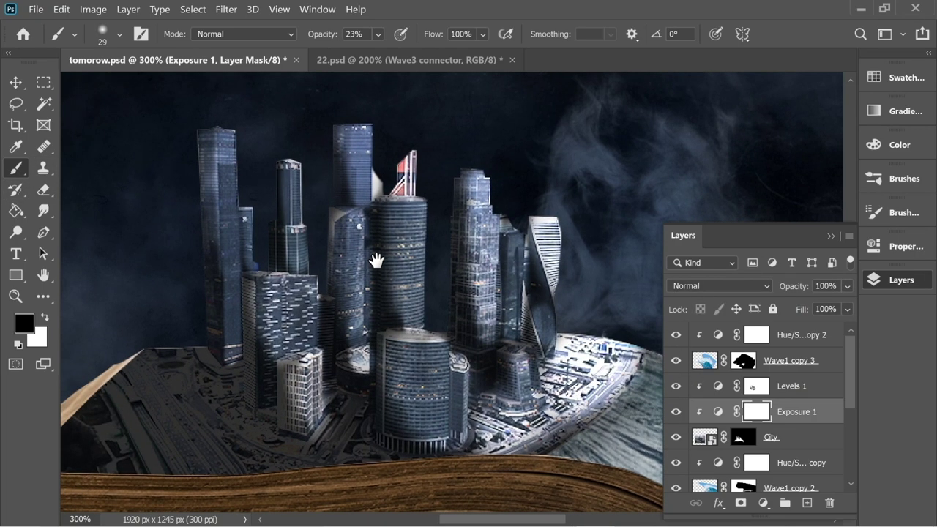
pyautogui.moveTo(260, 242); pyautogui.dragTo(467, 93)
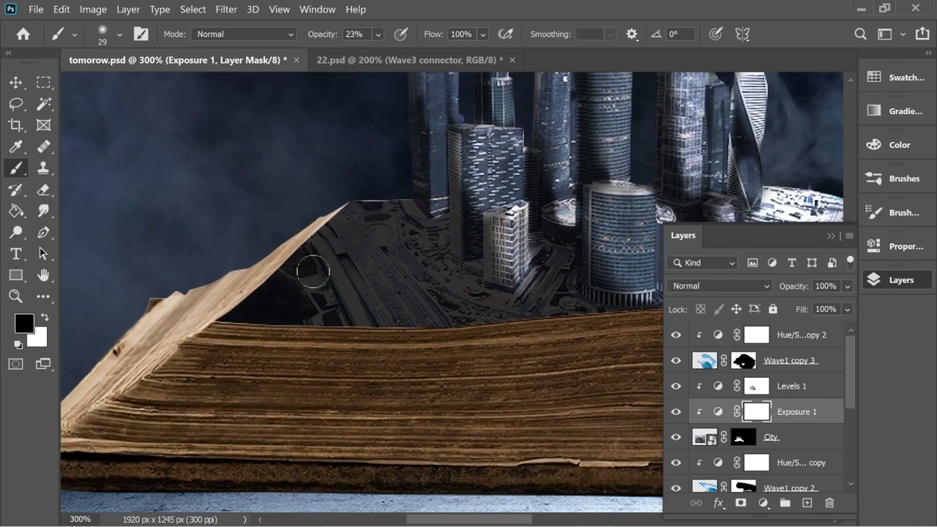
pyautogui.moveTo(386, 178); pyautogui.dragTo(306, 271)
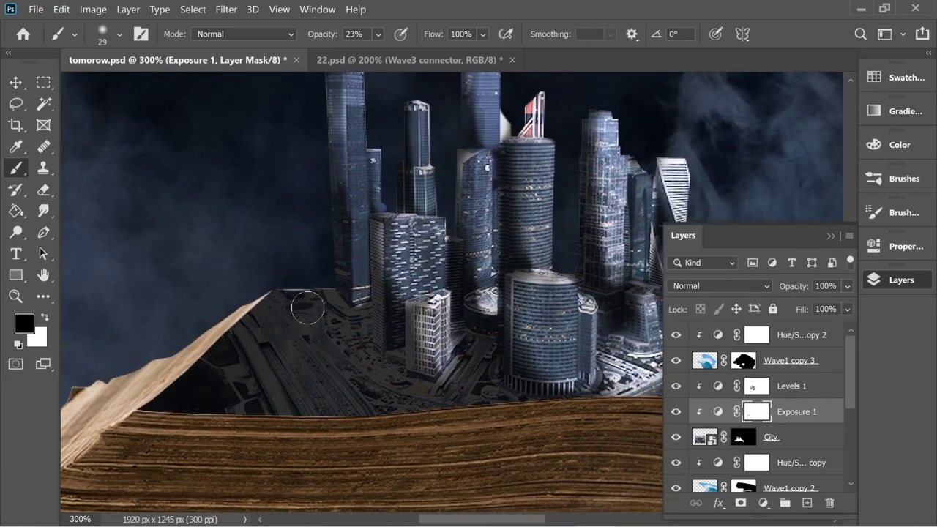
# Darken the streets on the city's left side by painting black on the Exposure 1 mask at 100% brush opacity
pyautogui.click(377, 34)
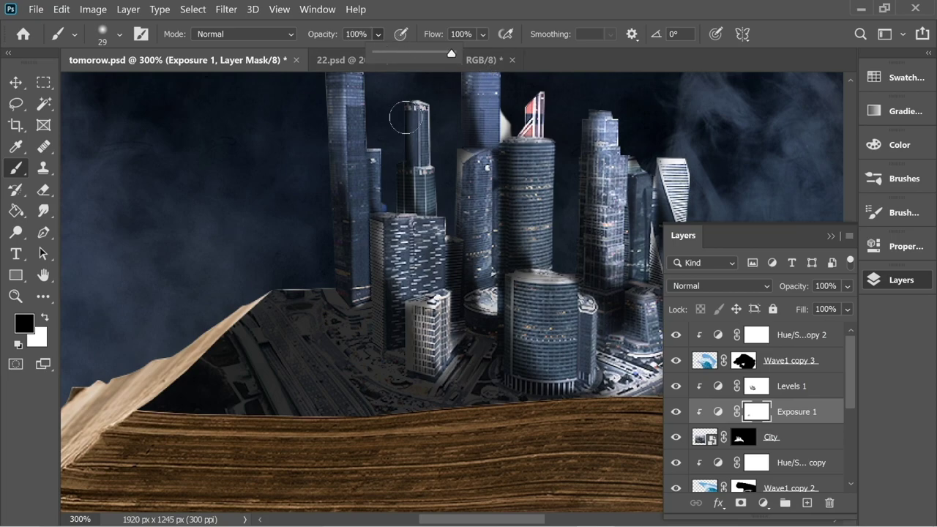
pyautogui.moveTo(249, 315)
pyautogui.mouseDown()
pyautogui.moveTo(274, 312)
pyautogui.moveTo(162, 417)
pyautogui.moveTo(307, 396)
pyautogui.moveTo(337, 302)
pyautogui.moveTo(373, 379)
pyautogui.moveTo(429, 392)
pyautogui.moveTo(408, 383)
pyautogui.moveTo(393, 342)
pyautogui.moveTo(403, 366)
pyautogui.moveTo(383, 359)
pyautogui.moveTo(386, 341)
pyautogui.moveTo(350, 314)
pyautogui.moveTo(320, 212)
pyautogui.moveTo(337, 275)
pyautogui.moveTo(321, 234)
pyautogui.mouseUp()
pyautogui.moveTo(331, 178)
pyautogui.mouseDown()
pyautogui.moveTo(324, 115)
pyautogui.moveTo(337, 219)
pyautogui.mouseUp()
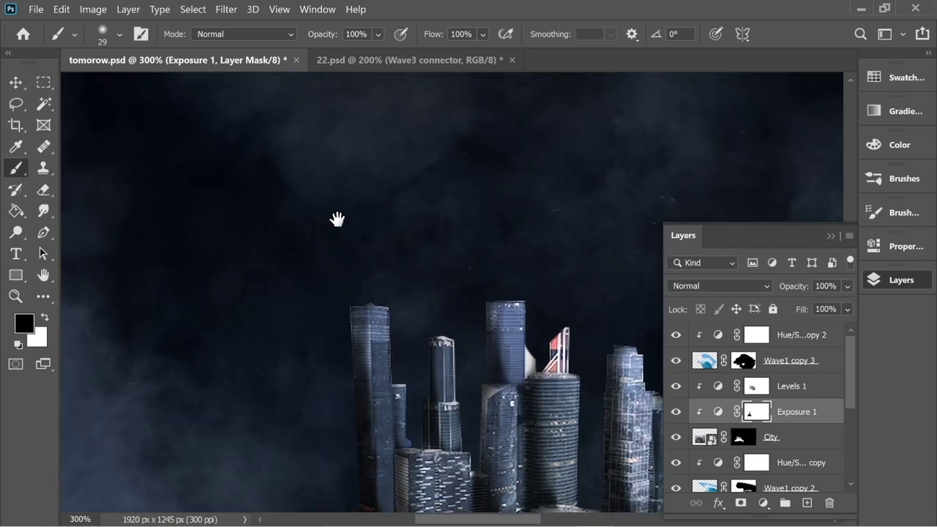
pyautogui.hotkey('ctrl', 'z')
pyautogui.moveTo(357, 415); pyautogui.dragTo(341, 290)
pyautogui.moveTo(385, 381)
pyautogui.mouseDown()
pyautogui.moveTo(296, 137)
pyautogui.moveTo(296, 257)
pyautogui.mouseUp()
# Shade the left sides of the rear central tower, the tower below it and the stepped glass tower on the Exposure 1 mask
pyautogui.moveTo(389, 174); pyautogui.dragTo(405, 242)
pyautogui.moveTo(394, 280); pyautogui.dragTo(409, 338)
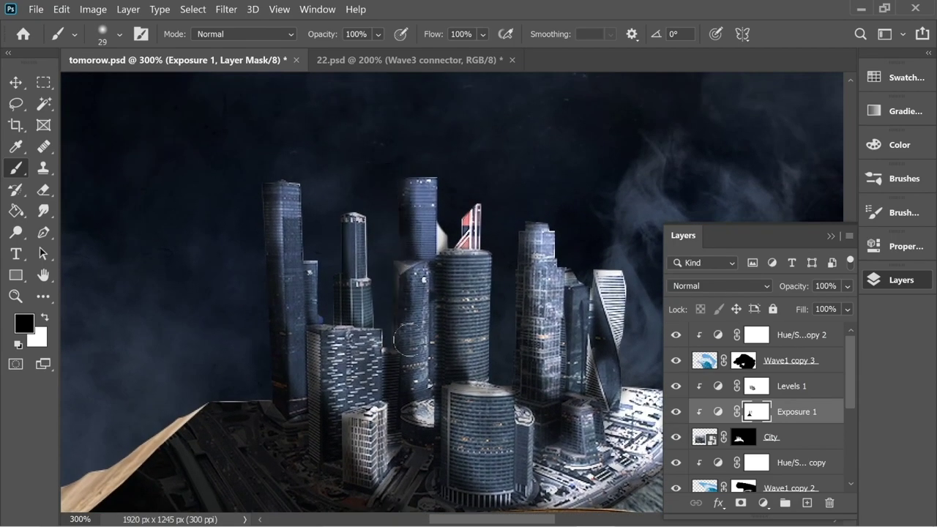
pyautogui.moveTo(389, 280); pyautogui.dragTo(396, 346)
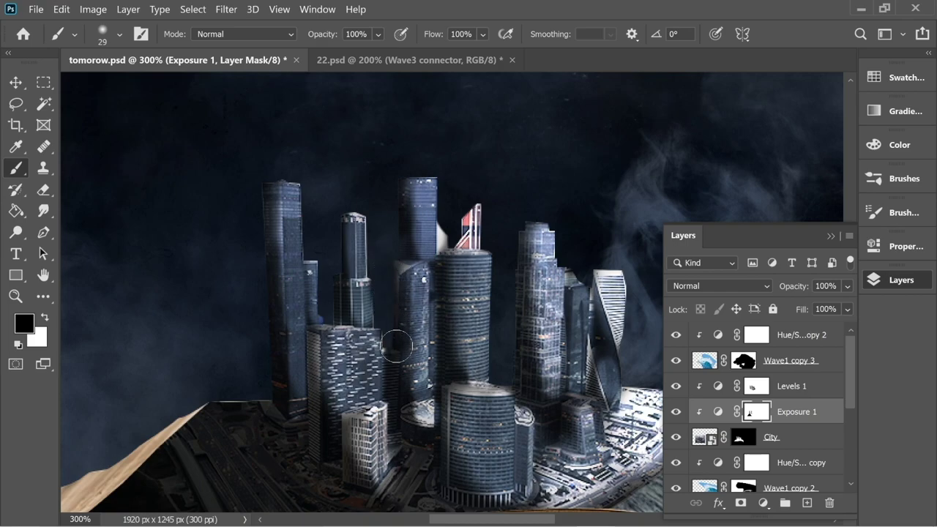
pyautogui.moveTo(521, 238); pyautogui.dragTo(520, 366)
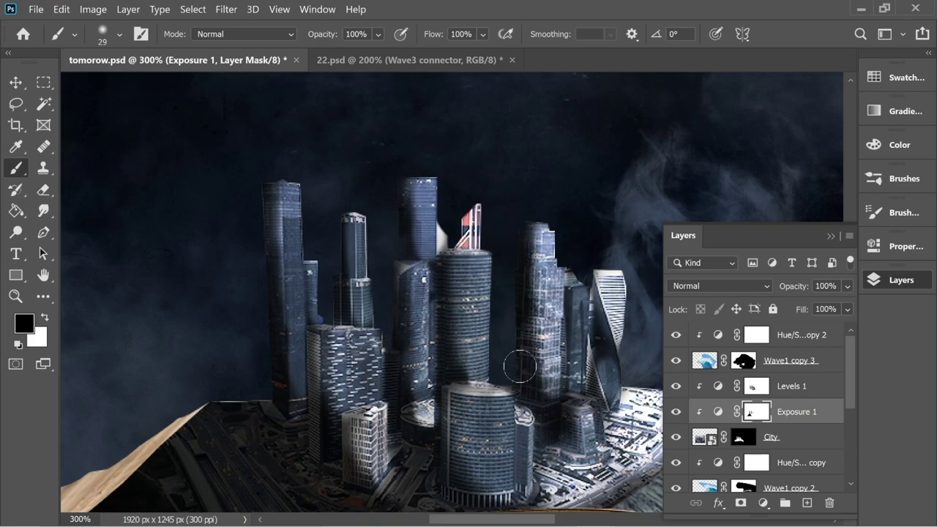
# Deepen the shadows on the towers' left sides and around the front cylindrical building on the Exposure 1 mask at 48% brush opacity
pyautogui.moveTo(378, 34); pyautogui.dragTo(393, 63)
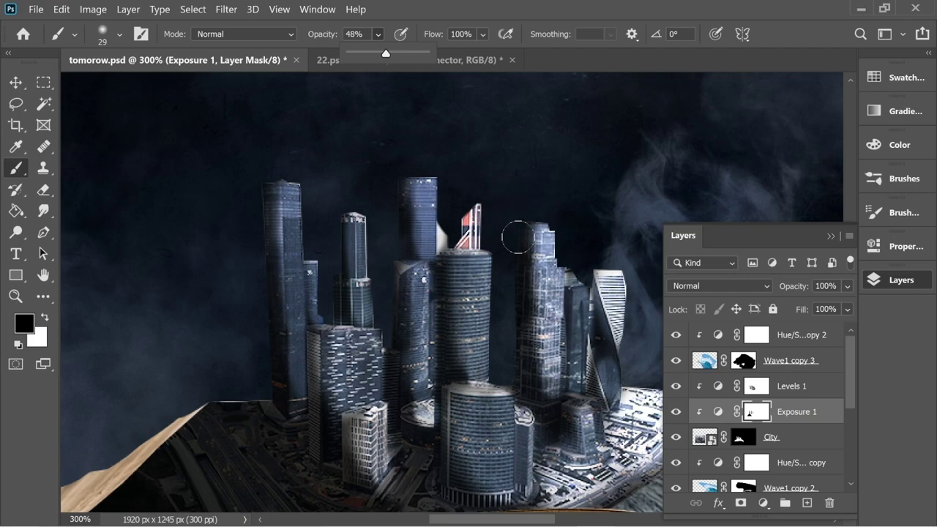
pyautogui.moveTo(521, 246); pyautogui.dragTo(521, 353)
pyautogui.moveTo(432, 402)
pyautogui.mouseDown()
pyautogui.moveTo(459, 471)
pyautogui.moveTo(443, 423)
pyautogui.moveTo(468, 469)
pyautogui.mouseUp()
pyautogui.moveTo(405, 267); pyautogui.dragTo(403, 333)
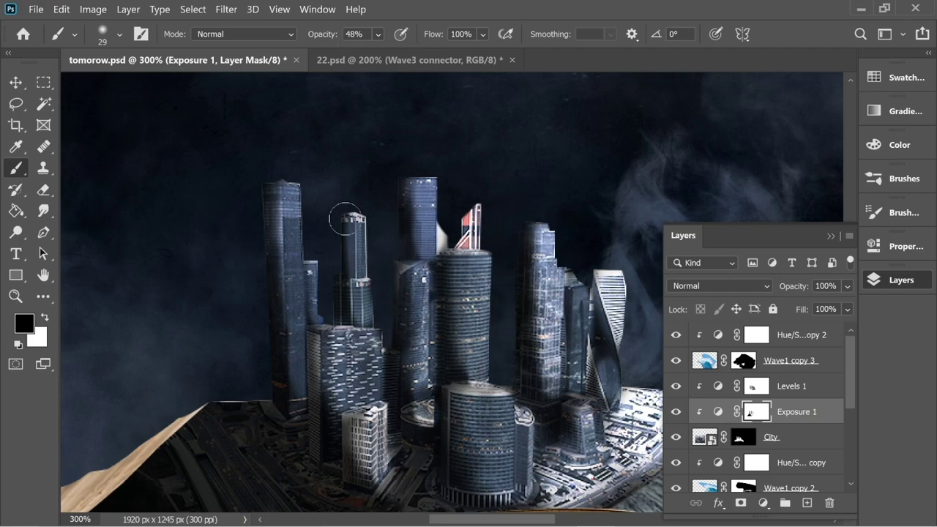
pyautogui.moveTo(337, 224); pyautogui.dragTo(343, 320)
pyautogui.moveTo(329, 357); pyautogui.dragTo(340, 429)
pyautogui.hotkey('ctrl', 'z')
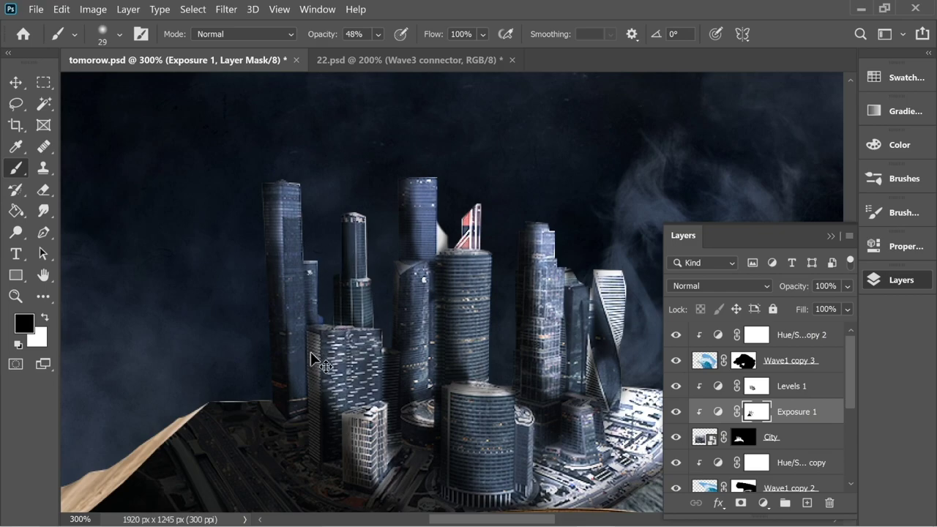
pyautogui.moveTo(313, 358); pyautogui.dragTo(325, 390)
# Duplicate the Hue/Saturation 1 adjustment and place the copy directly above the Book layer to desaturate the book and background
pyautogui.moveTo(469, 434); pyautogui.dragTo(249, 315)
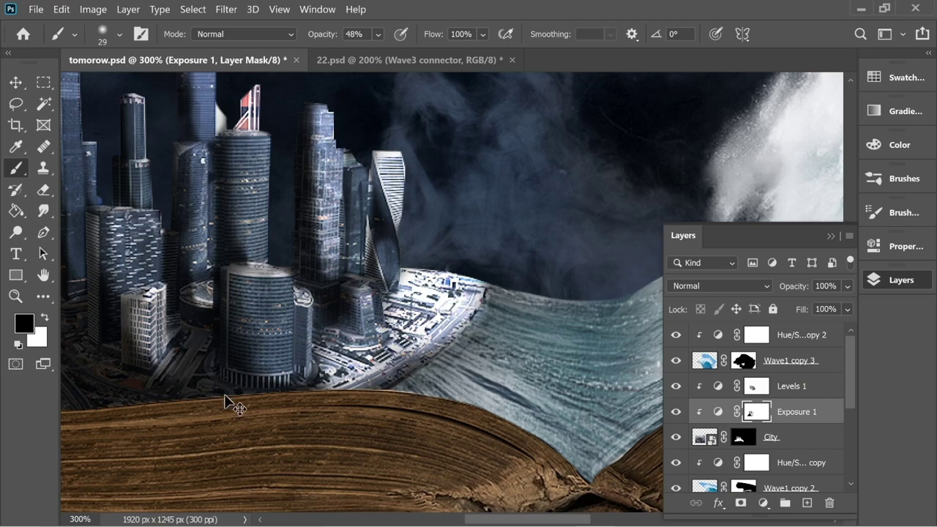
pyautogui.hotkey('ctrl', '-')
pyautogui.hotkey('ctrl', '-')
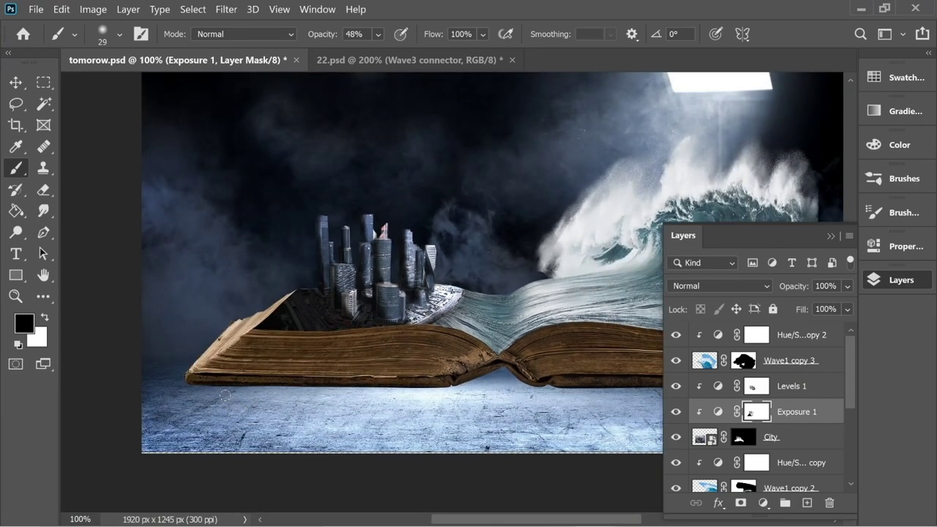
pyautogui.moveTo(459, 273); pyautogui.dragTo(358, 316)
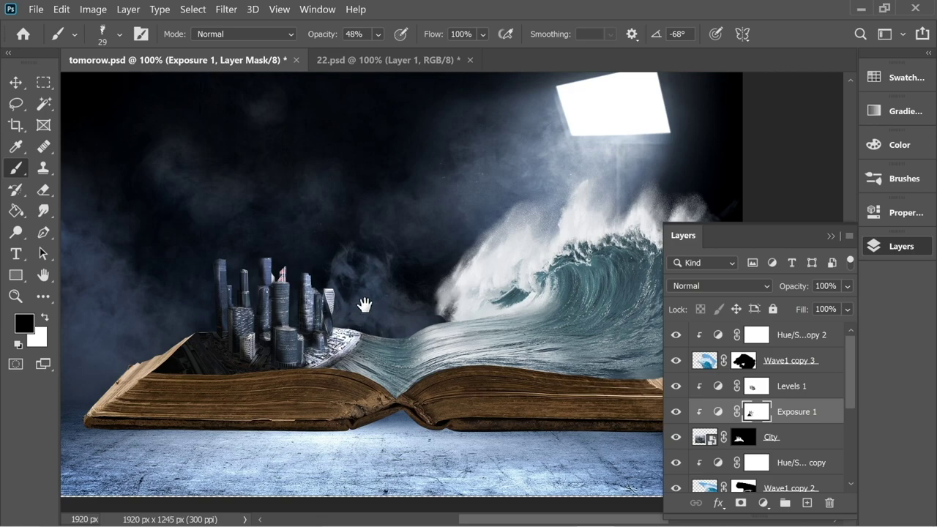
pyautogui.moveTo(851, 375); pyautogui.dragTo(846, 434)
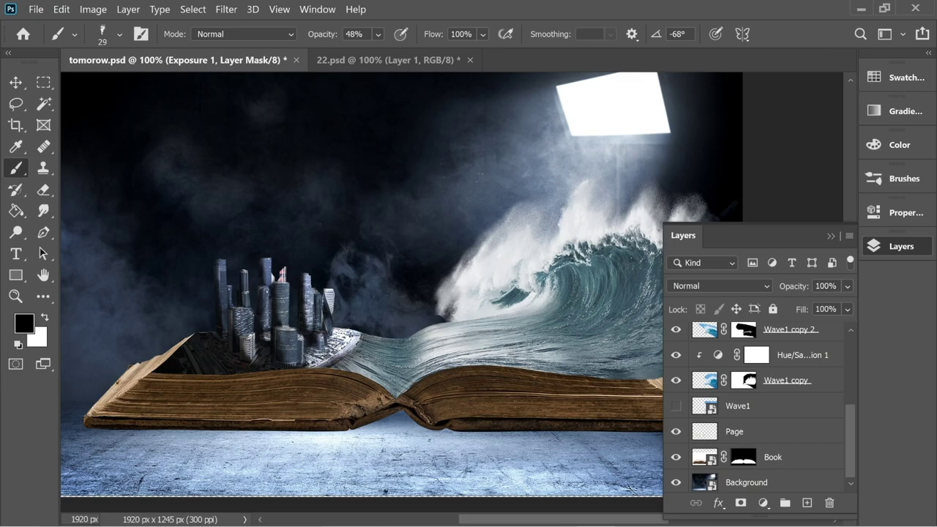
pyautogui.click(807, 358)
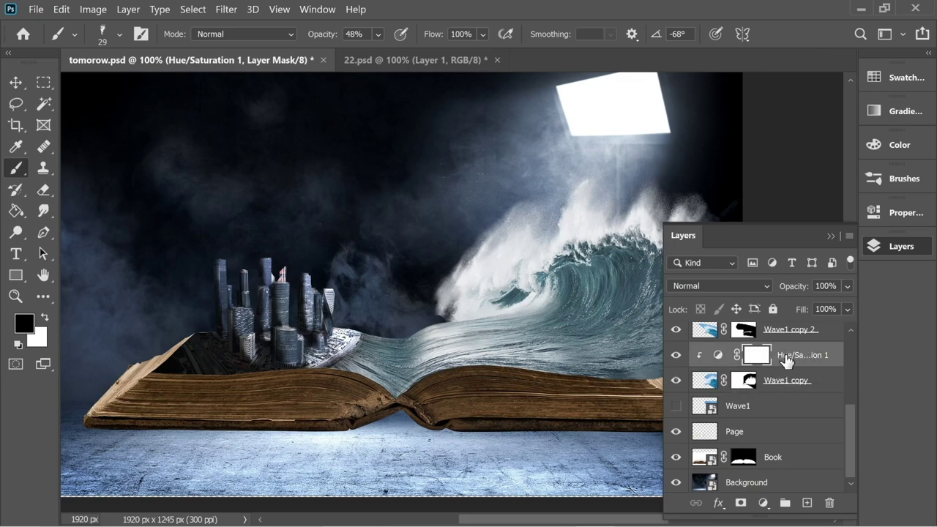
pyautogui.moveTo(785, 358); pyautogui.dragTo(769, 439)
pyautogui.scroll(-1, 762, 432)
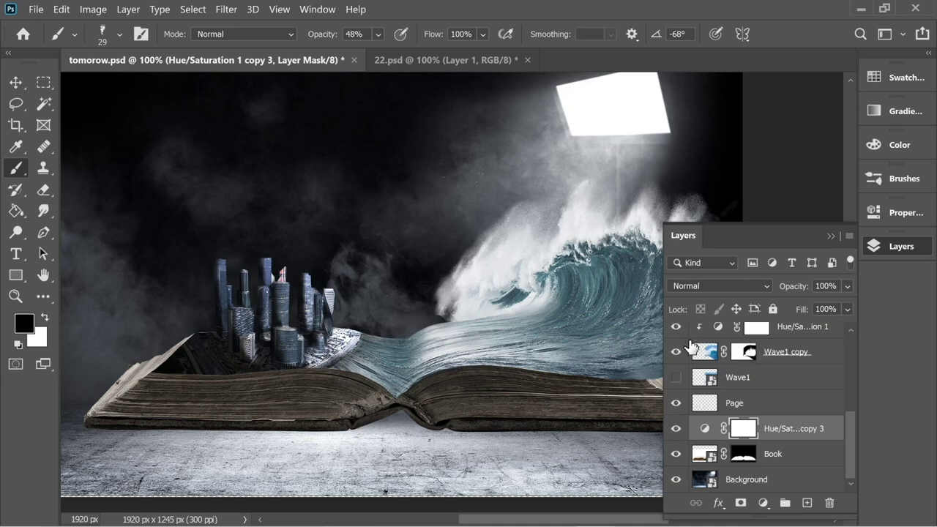
# Create a new empty layer above the topmost Hue/Saturation adjustment
pyautogui.moveTo(850, 425); pyautogui.dragTo(842, 340)
pyautogui.click(783, 341)
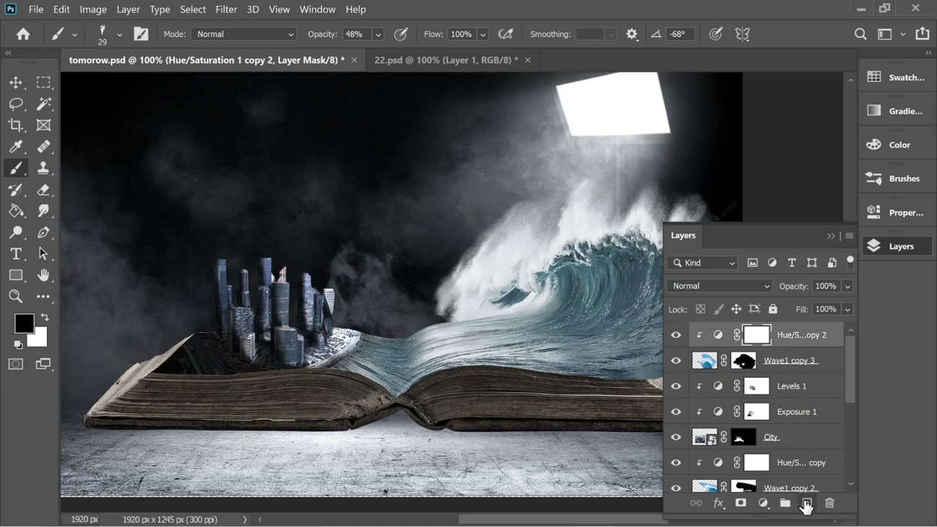
pyautogui.click(807, 504)
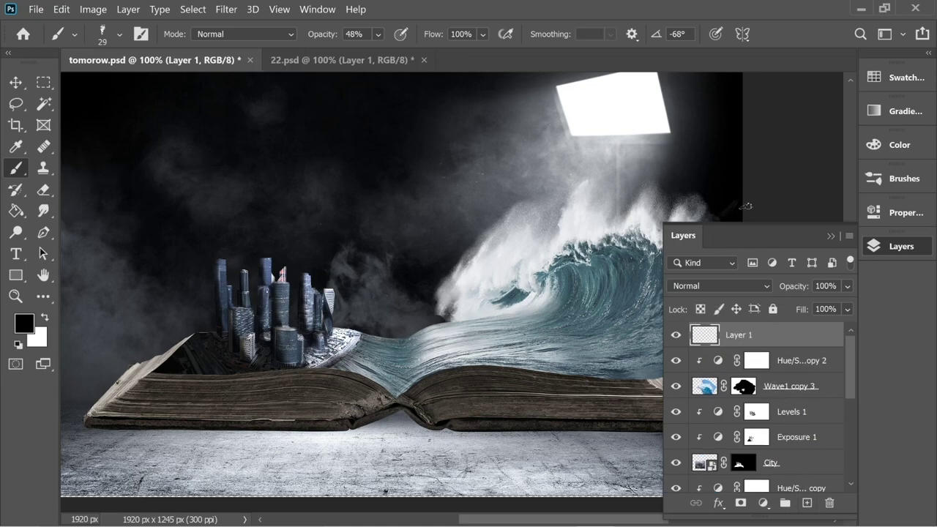
# Set up brush 3 of Free Smoke Photoshop Brushes 1 2 at 245 px with a tip angle of -52°
pyautogui.click(906, 184)
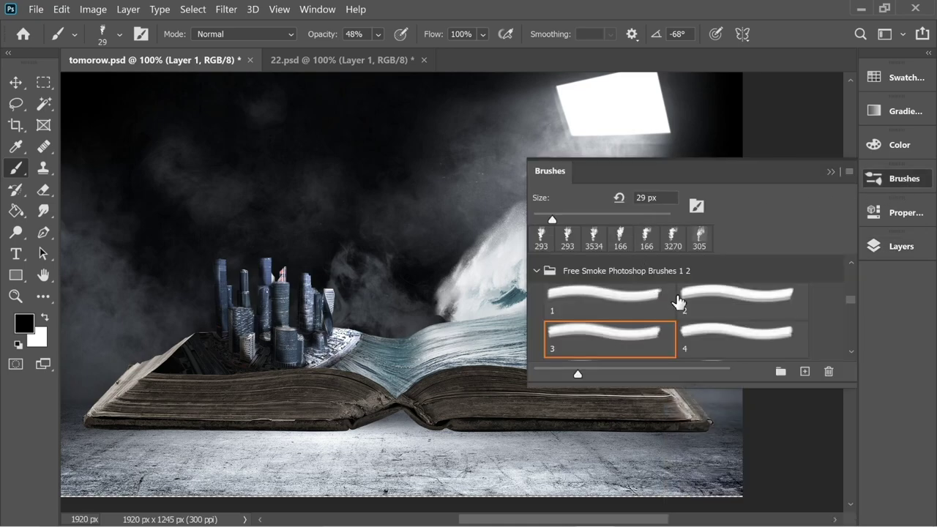
pyautogui.scroll(1, 850, 306)
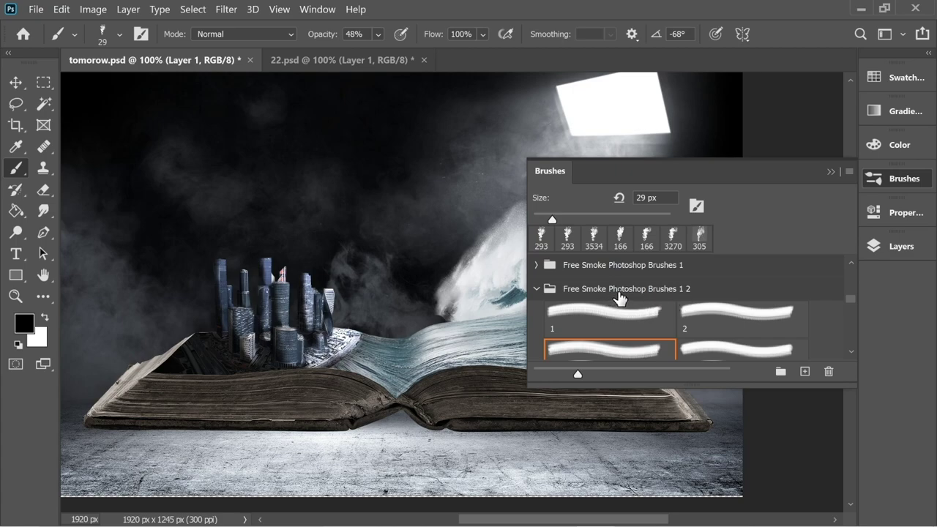
pyautogui.moveTo(553, 218); pyautogui.dragTo(640, 220)
pyautogui.click(697, 208)
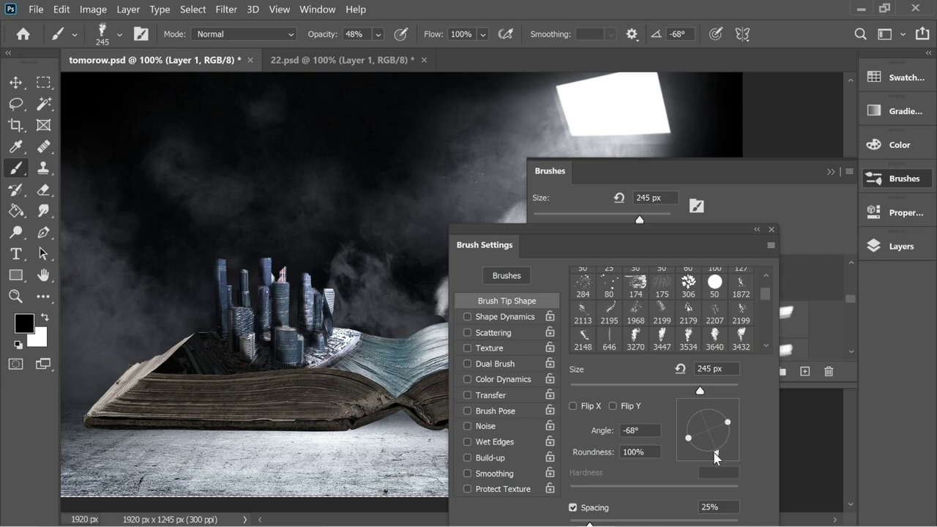
pyautogui.moveTo(716, 458); pyautogui.dragTo(727, 433)
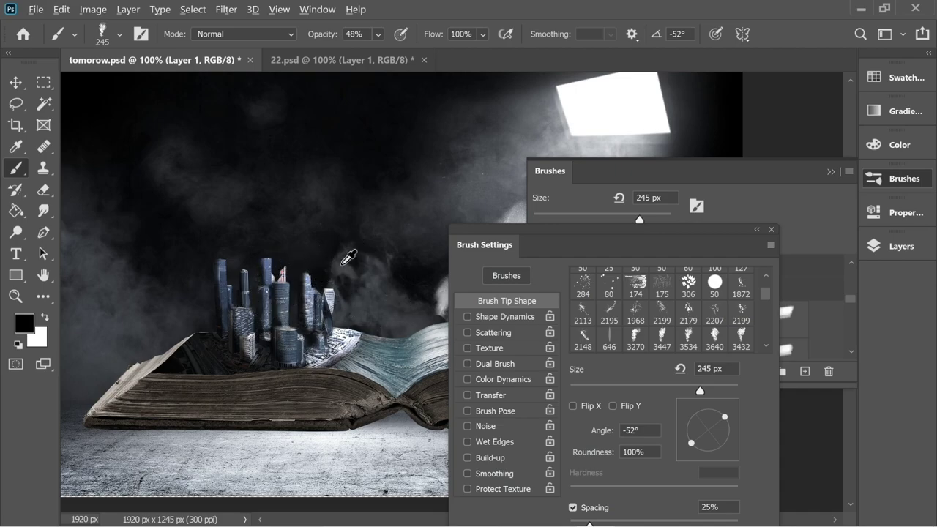
# Sample a grey from the background smoke as the paint colour and rotate the smoke brush tip to -68°
pyautogui.keyDown('alt'); pyautogui.click(376, 281); pyautogui.keyUp('alt')
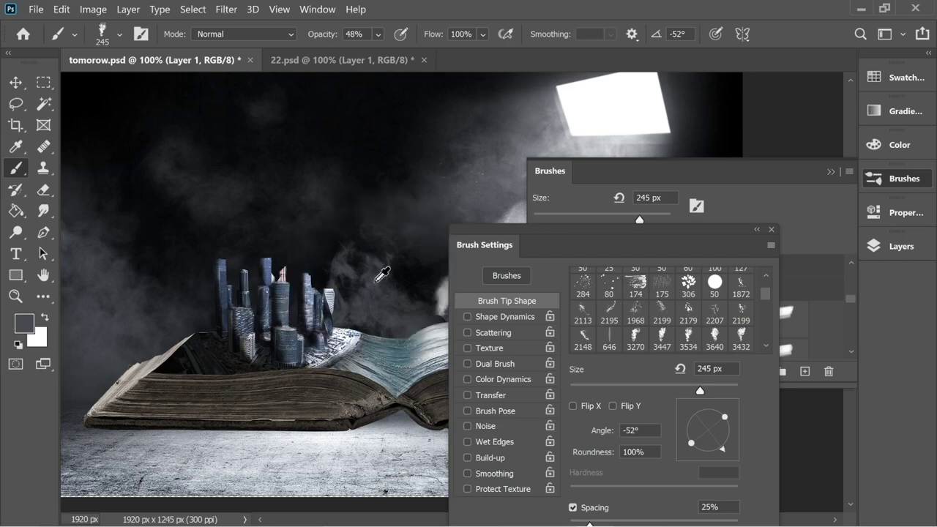
pyautogui.keyDown('alt'); pyautogui.click(350, 271); pyautogui.keyUp('alt')
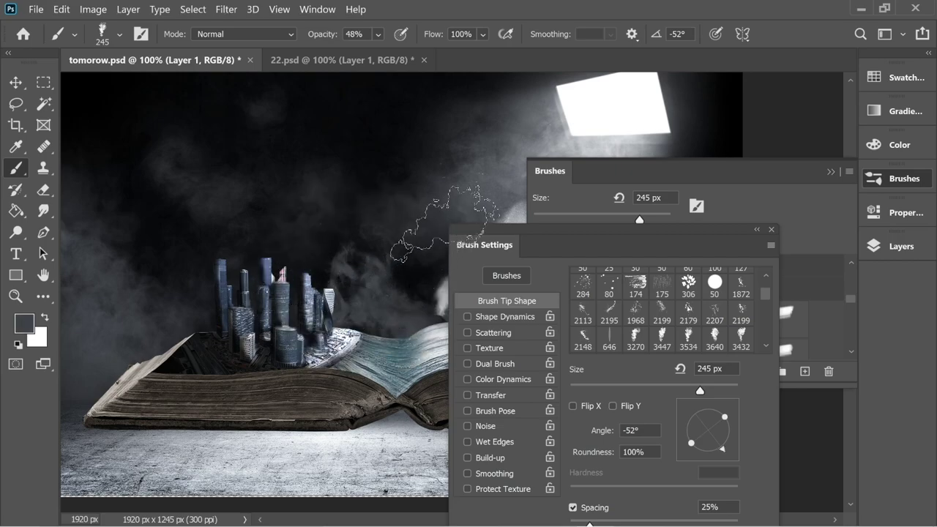
pyautogui.keyDown('alt'); pyautogui.click(483, 177); pyautogui.keyUp('alt')
pyautogui.keyDown('alt'); pyautogui.click(480, 176); pyautogui.keyUp('alt')
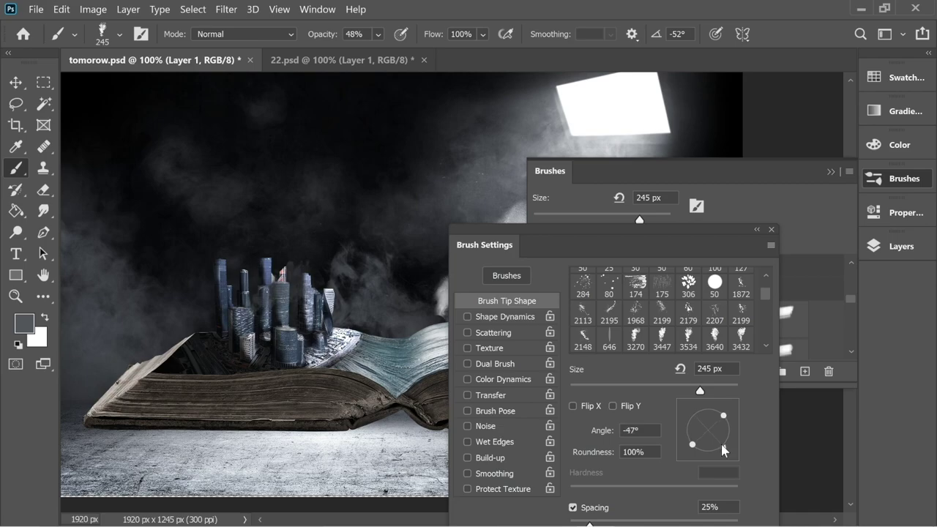
pyautogui.moveTo(723, 450)
pyautogui.mouseDown()
pyautogui.moveTo(716, 452)
pyautogui.moveTo(728, 445)
pyautogui.mouseUp()
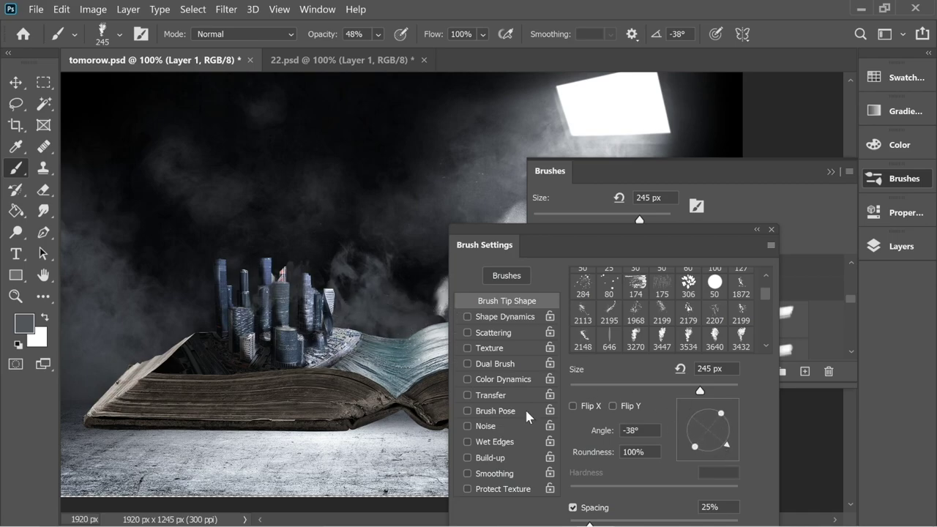
pyautogui.moveTo(714, 441); pyautogui.dragTo(711, 459)
# Switch to smoke brush 4, size it to 233 px and rotate its tip to -73°
pyautogui.click(754, 189)
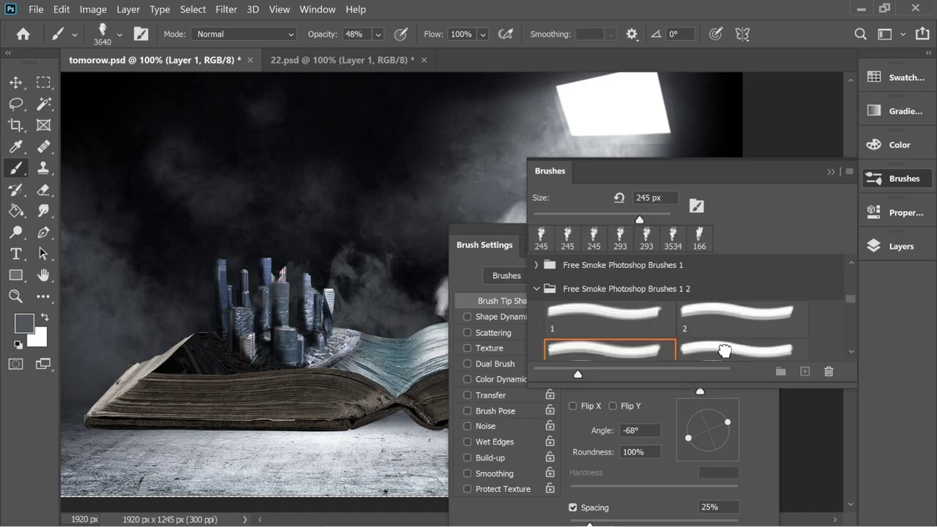
pyautogui.click(725, 351)
pyautogui.moveTo(657, 219); pyautogui.dragTo(639, 221)
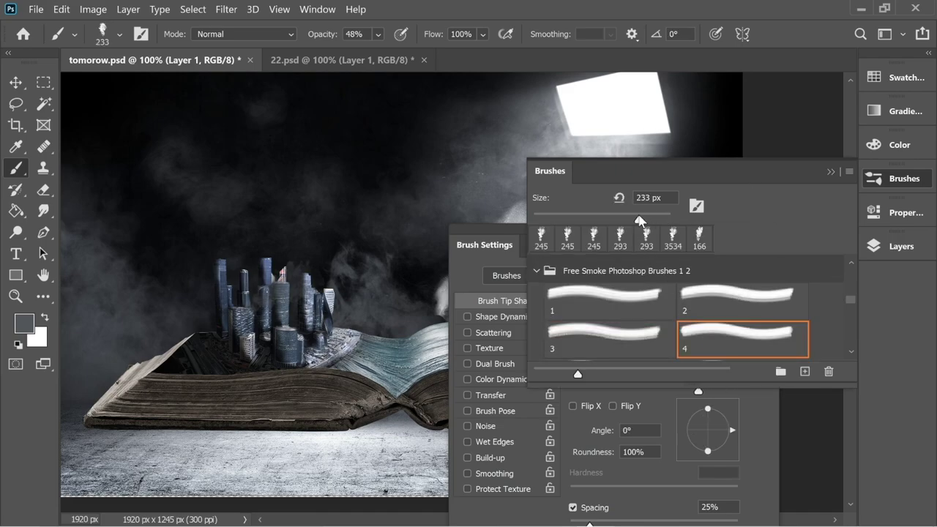
pyautogui.click(483, 244)
pyautogui.moveTo(740, 444); pyautogui.dragTo(713, 451)
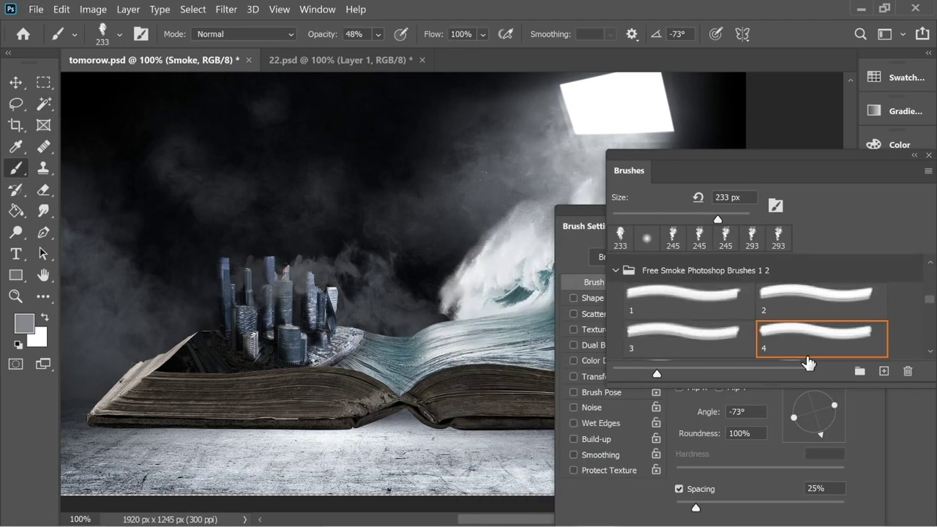
# Set smoke brush 3 to 329 px and rotate its tip to -62°
pyautogui.moveTo(718, 218); pyautogui.dragTo(725, 217)
pyautogui.moveTo(839, 412); pyautogui.dragTo(826, 434)
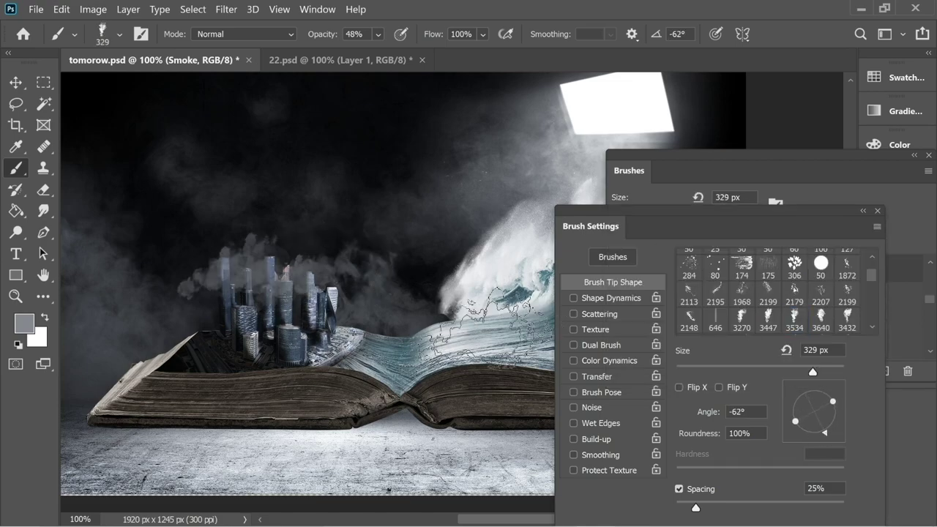
# Choose smoke brush 6, size it to 293 px and rotate its tip to -67° for smoke around the city
pyautogui.click(702, 172)
pyautogui.scroll(-2, 799, 341)
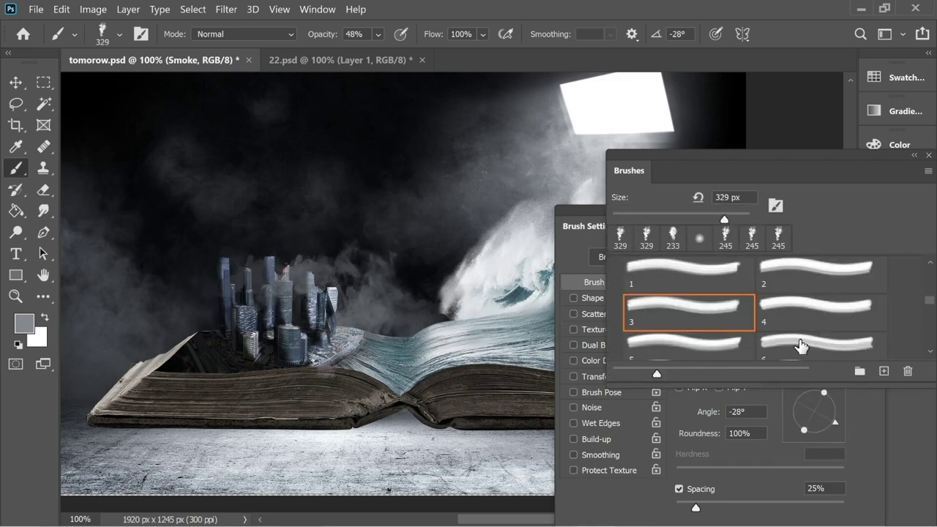
pyautogui.click(799, 339)
pyautogui.moveTo(718, 219); pyautogui.dragTo(722, 219)
pyautogui.click(603, 221)
pyautogui.moveTo(839, 412); pyautogui.dragTo(823, 434)
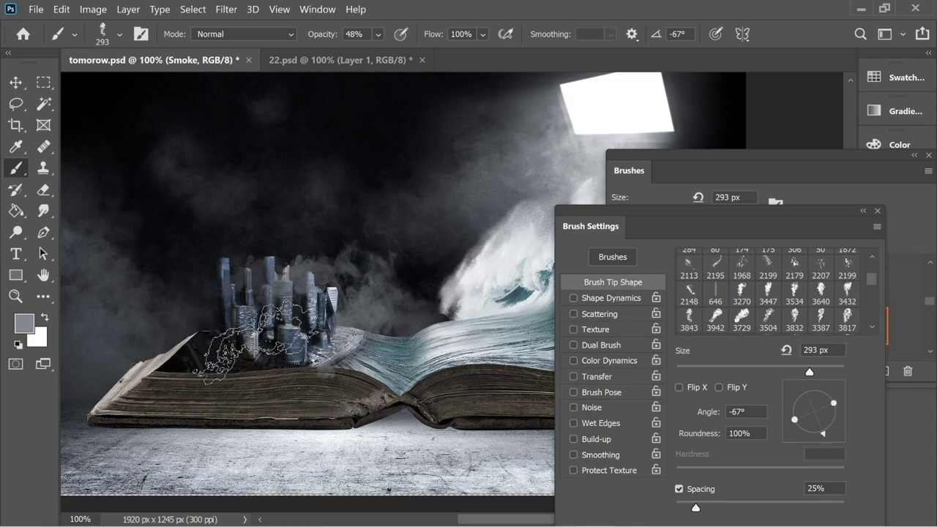
# Choose the next smoke brush below brush 6, size it to 159 px, and set its tip to 9° with 90% roundness
pyautogui.click(797, 174)
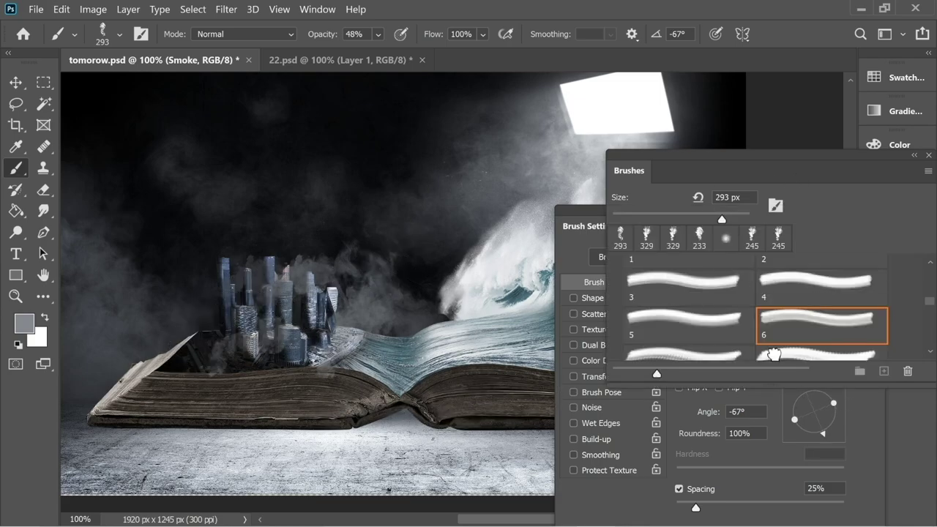
pyautogui.click(774, 353)
pyautogui.click(579, 216)
pyautogui.moveTo(838, 408); pyautogui.dragTo(832, 396)
pyautogui.moveTo(811, 372); pyautogui.dragTo(800, 372)
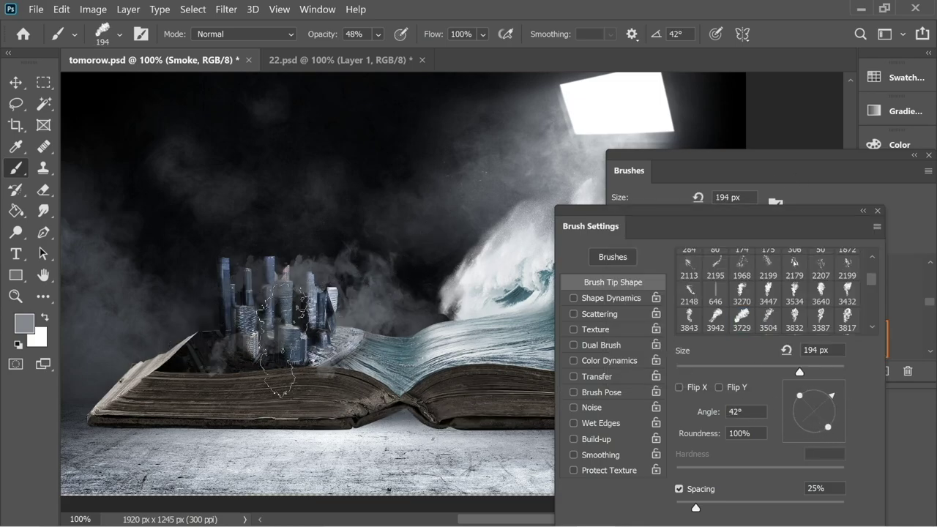
pyautogui.moveTo(829, 428); pyautogui.dragTo(830, 409)
pyautogui.moveTo(800, 371); pyautogui.dragTo(785, 371)
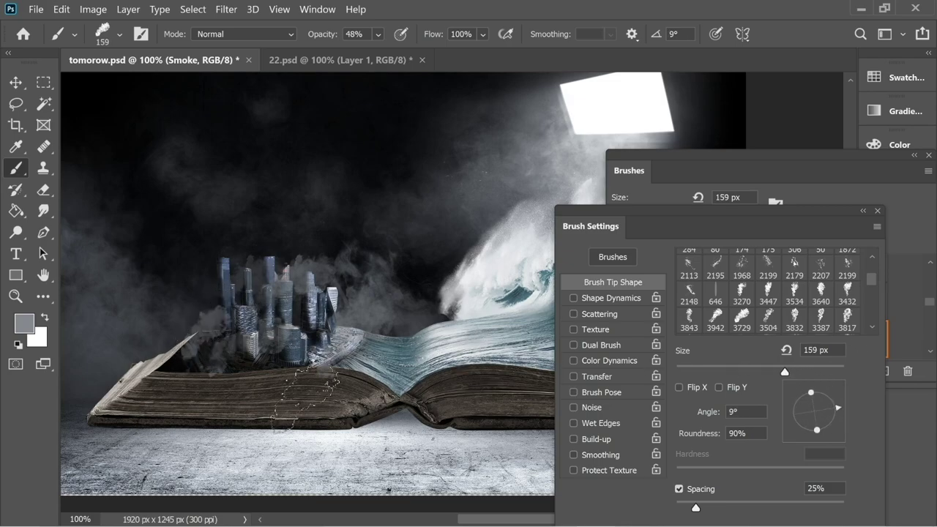
# Undo the last smoke dabs around the city and sample a darker grey from the background smoke
pyautogui.hotkey('ctrl', 'z')
pyautogui.click(220, 311)
pyautogui.hotkey('ctrl', 'z')
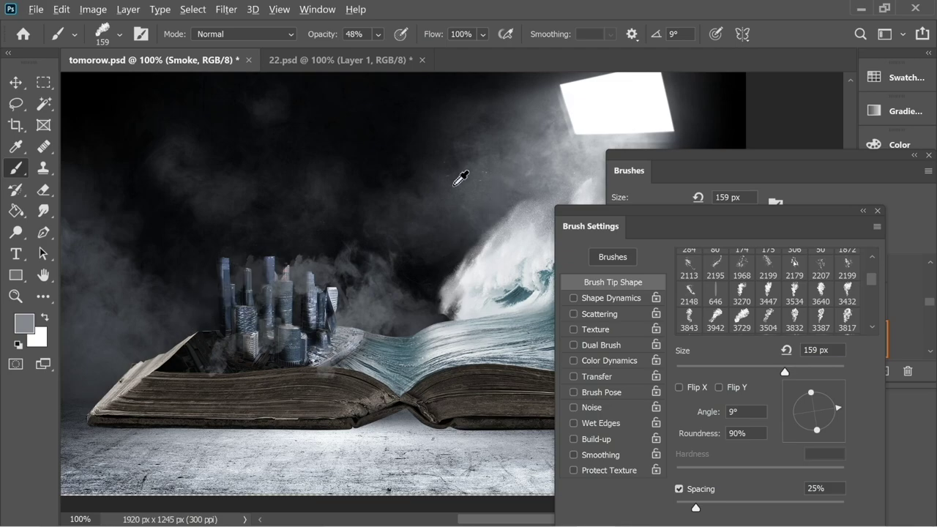
pyautogui.keyDown('alt'); pyautogui.click(454, 185); pyautogui.keyUp('alt')
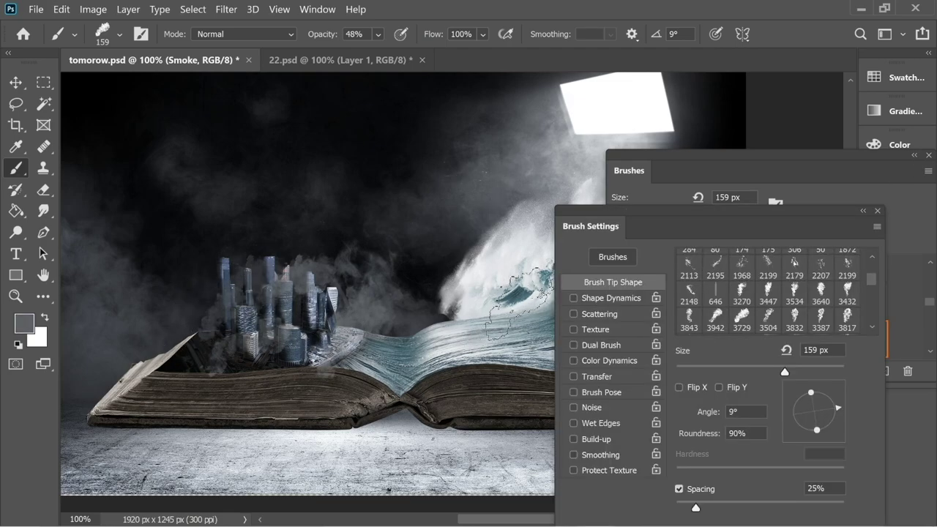
# Close the Brushes and Brush Settings windows and display the layer list
pyautogui.click(863, 211)
pyautogui.click(914, 155)
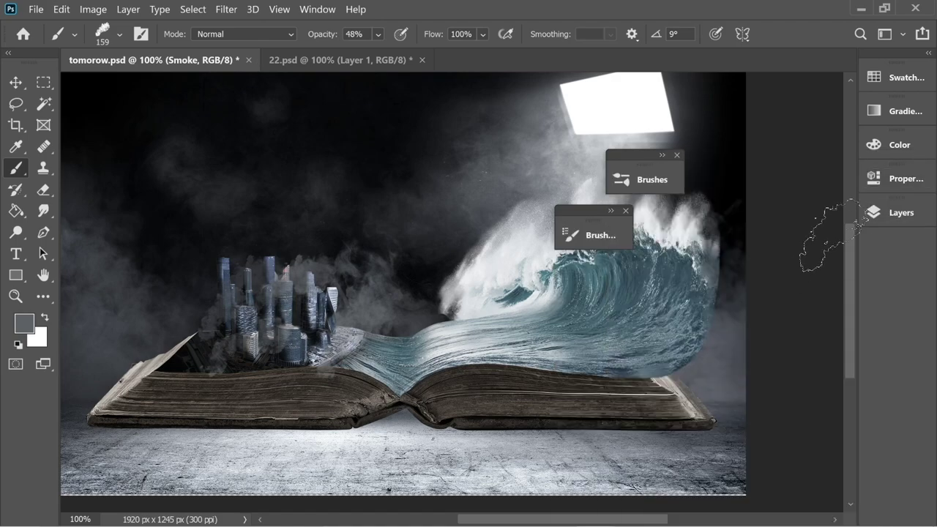
pyautogui.click(677, 156)
pyautogui.click(625, 210)
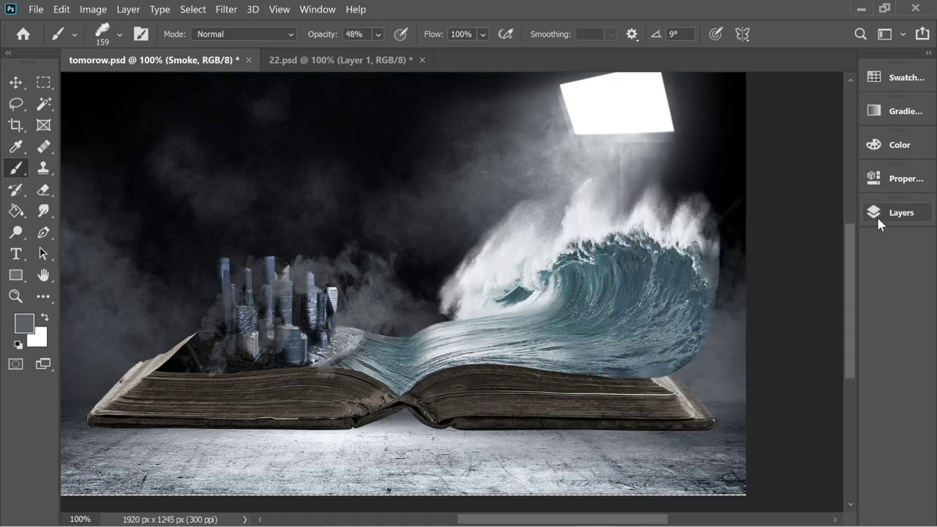
pyautogui.click(879, 212)
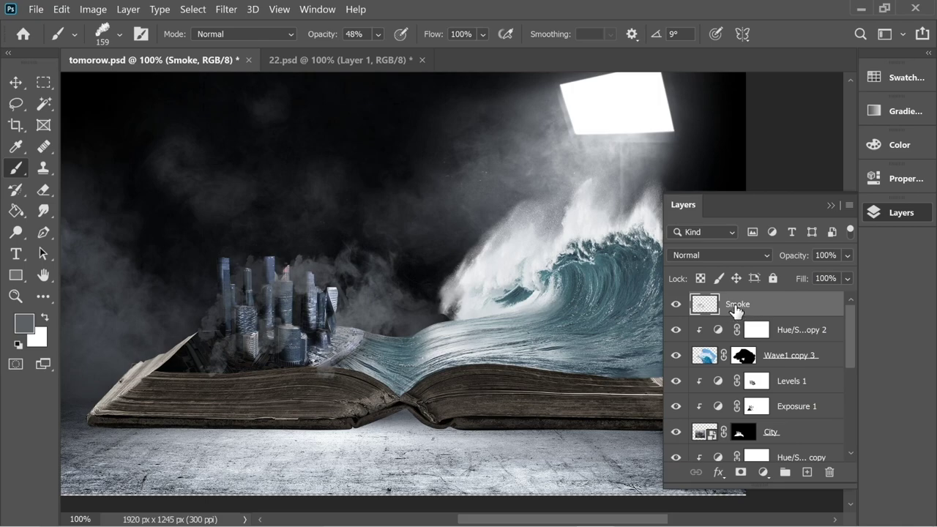
# Set up the Eraser with a 21 px Hard Round tip at 100% opacity for cleaning the smoke over the city
pyautogui.hotkey('ctrl', '+')
pyautogui.hotkey('ctrl', '+')
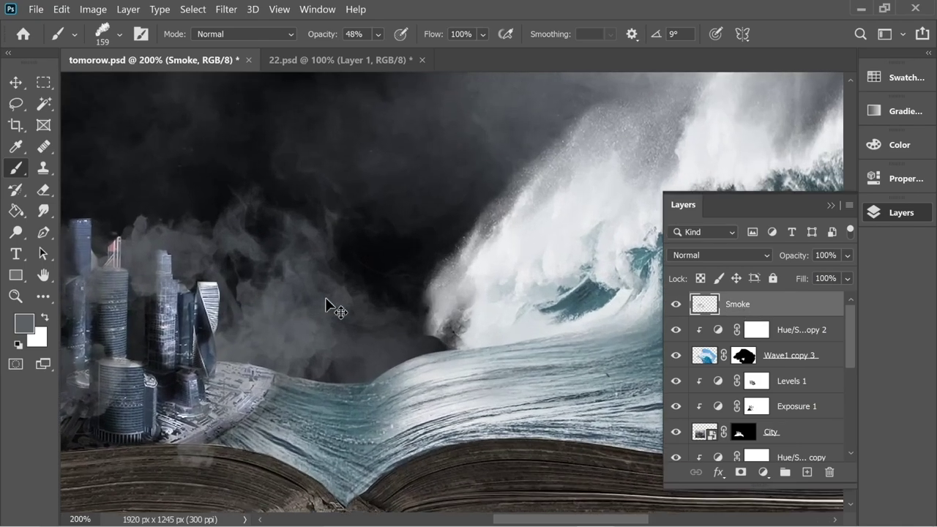
pyautogui.moveTo(262, 296)
pyautogui.mouseDown()
pyautogui.moveTo(411, 296)
pyautogui.moveTo(383, 293)
pyautogui.mouseUp()
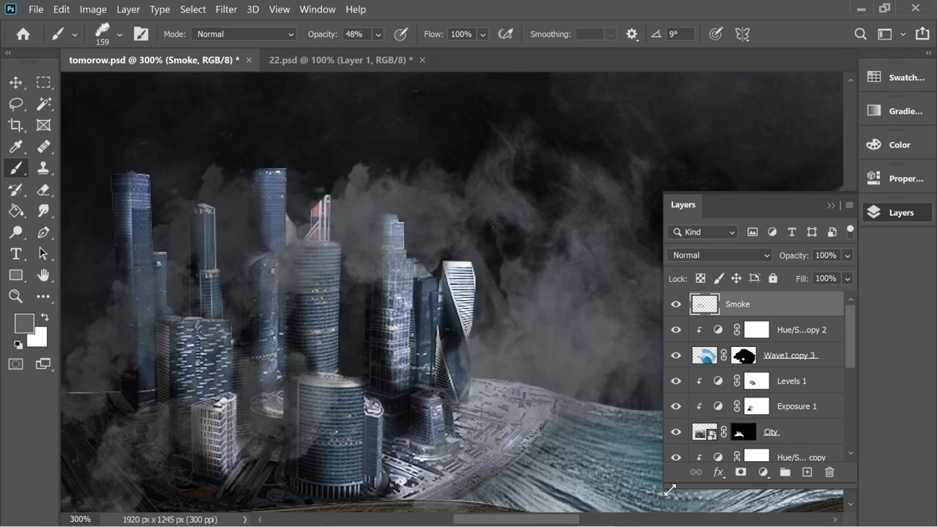
pyautogui.moveTo(471, 372); pyautogui.dragTo(486, 328)
pyautogui.moveTo(270, 276); pyautogui.dragTo(408, 278)
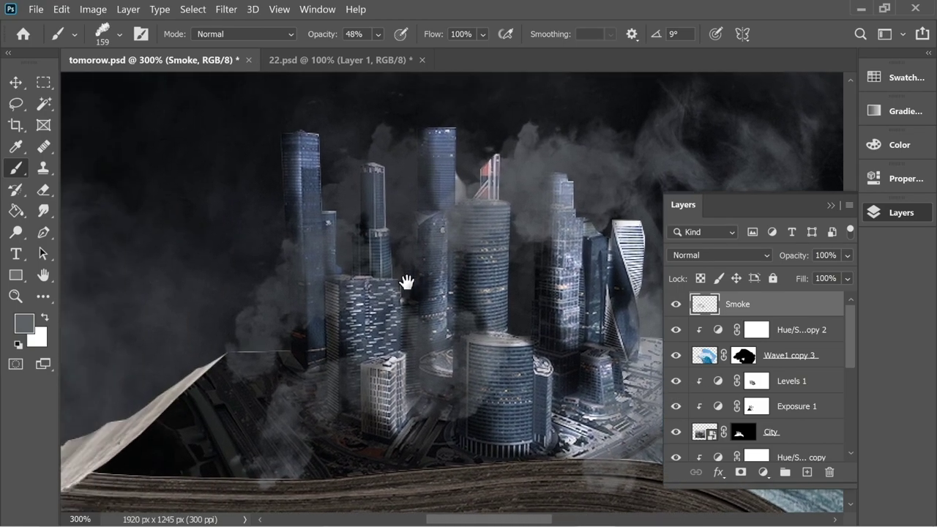
pyautogui.click(44, 190)
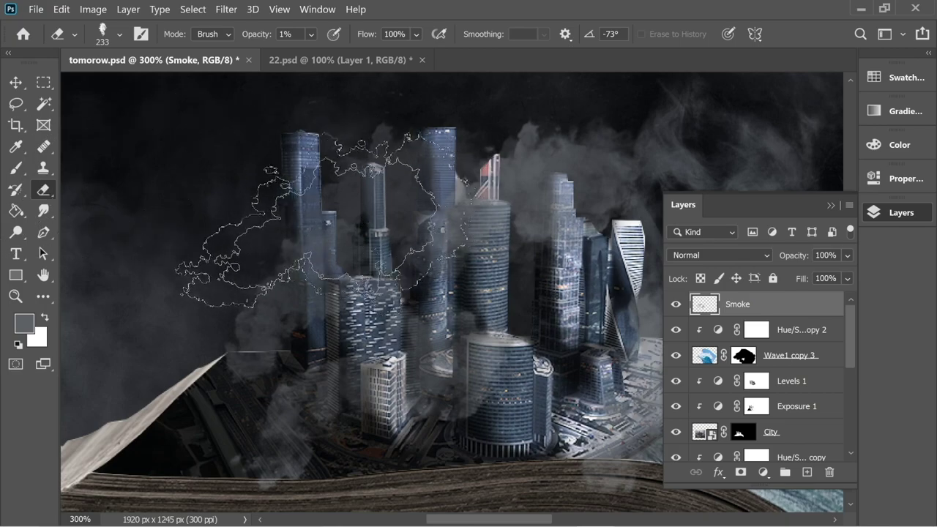
pyautogui.click(119, 35)
pyautogui.click(98, 258)
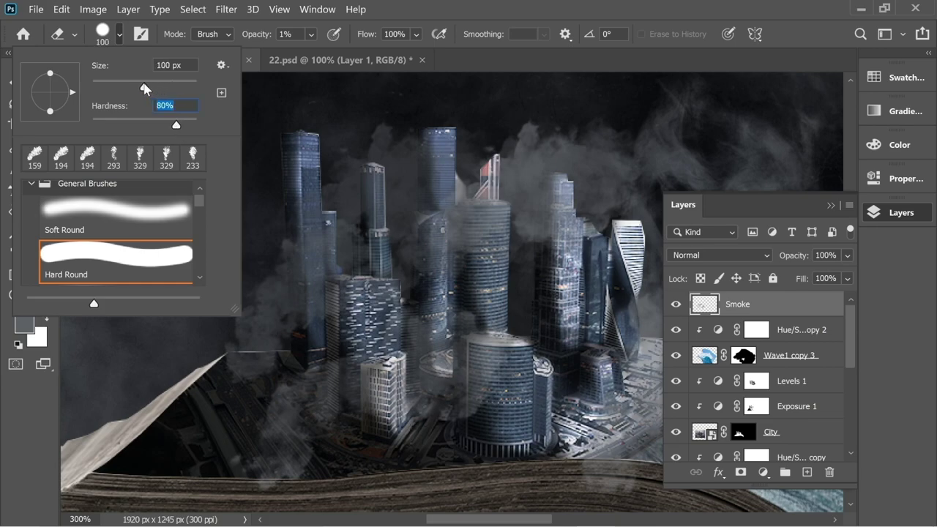
pyautogui.click(316, 138)
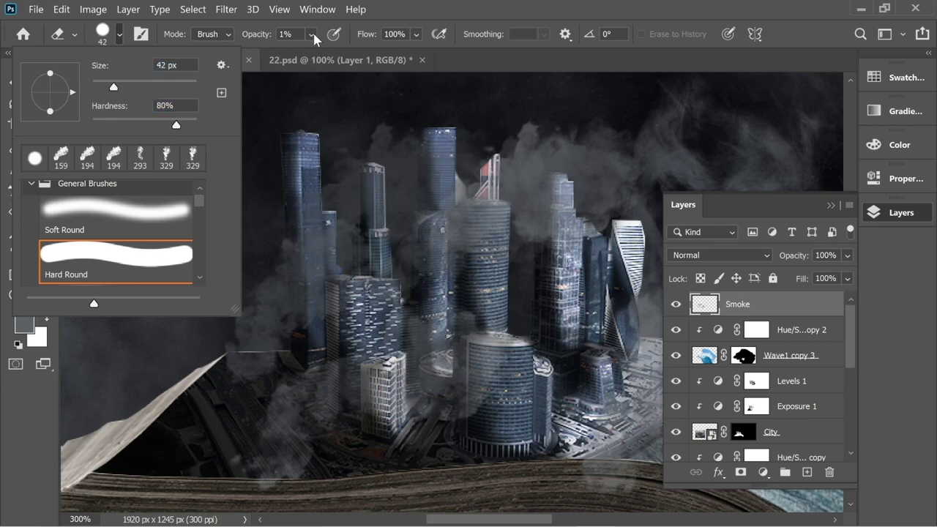
pyautogui.moveTo(313, 34)
pyautogui.mouseDown()
pyautogui.moveTo(314, 51)
pyautogui.moveTo(418, 61)
pyautogui.mouseUp()
pyautogui.click(119, 34)
pyautogui.click(303, 169)
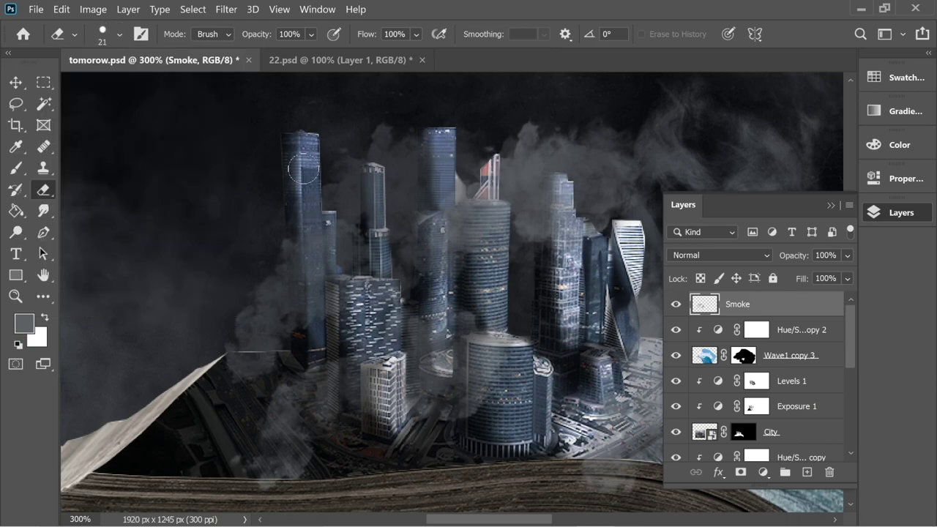
# Erase the smoke covering the tall tower at the city's edge and the front buildings, redoing the cylindrical tower's stroke
pyautogui.moveTo(306, 212); pyautogui.dragTo(311, 294)
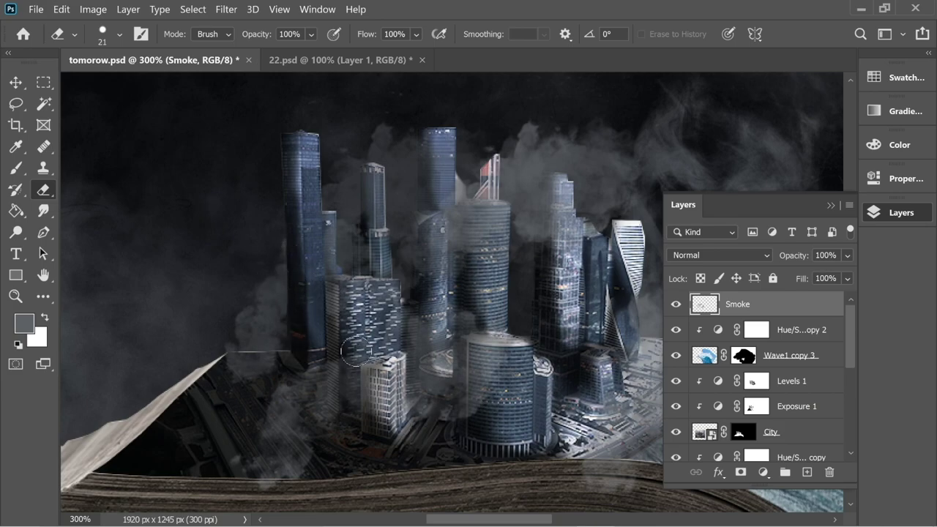
pyautogui.moveTo(340, 331); pyautogui.dragTo(321, 331)
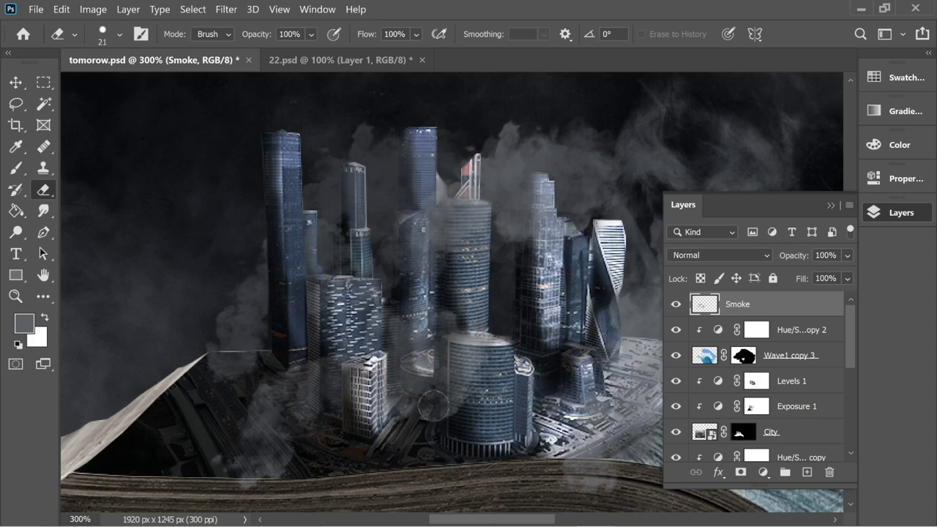
pyautogui.moveTo(455, 425); pyautogui.dragTo(448, 354)
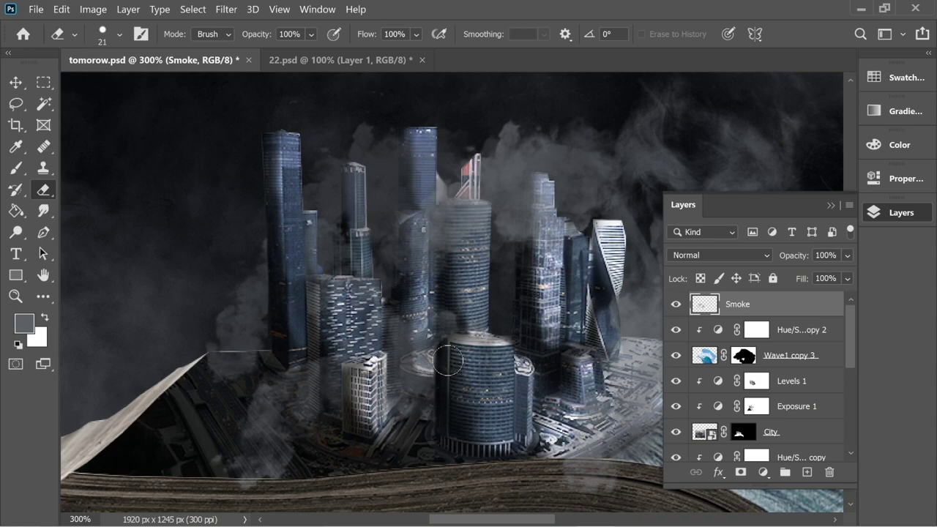
pyautogui.hotkey('ctrl', 'z')
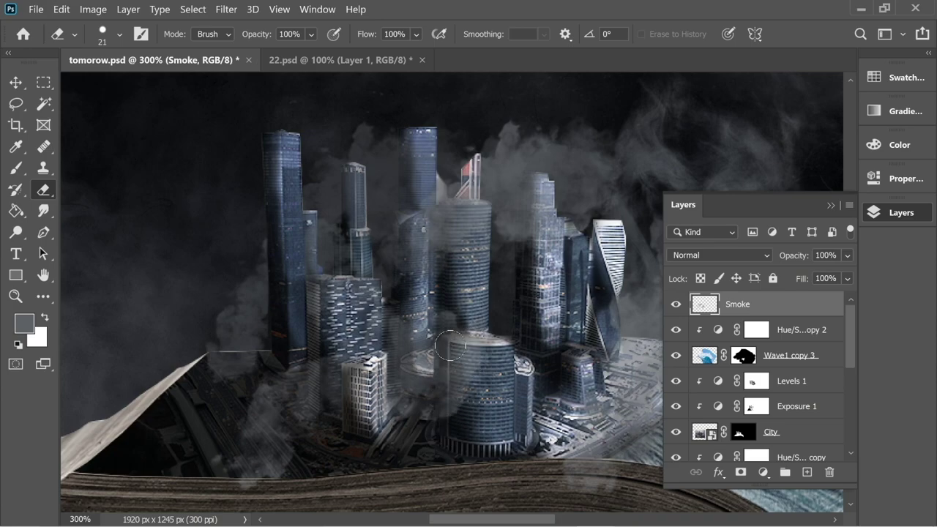
pyautogui.moveTo(449, 346)
pyautogui.mouseDown()
pyautogui.moveTo(452, 426)
pyautogui.moveTo(475, 360)
pyautogui.moveTo(462, 344)
pyautogui.moveTo(537, 403)
pyautogui.moveTo(478, 357)
pyautogui.mouseUp()
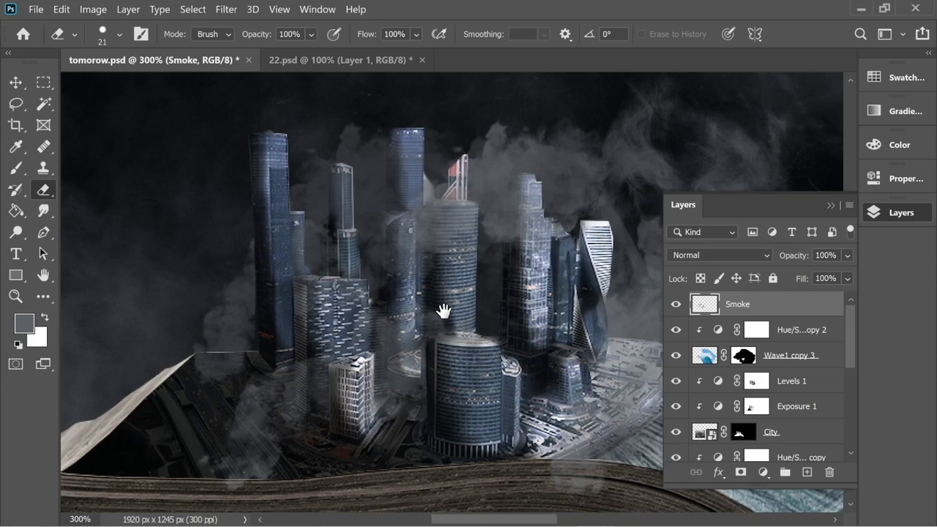
pyautogui.moveTo(442, 311); pyautogui.dragTo(431, 320)
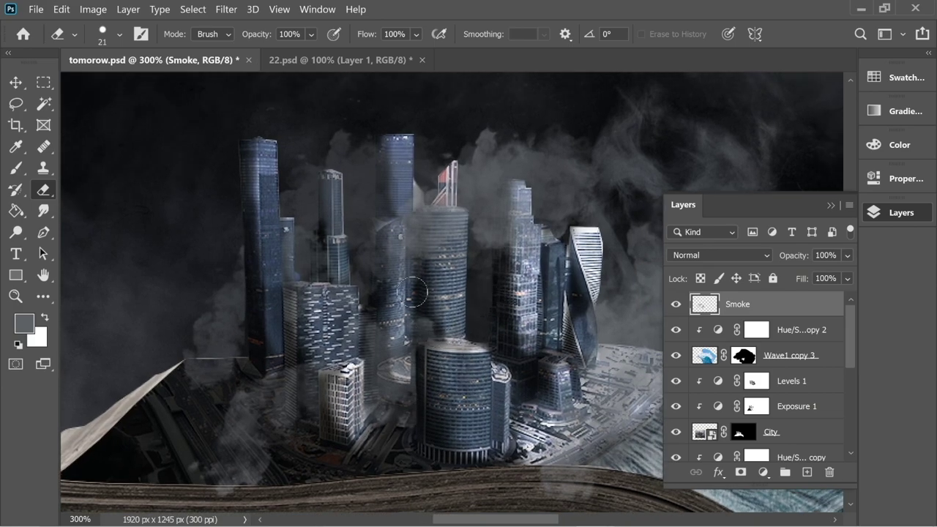
# Add a new layer between Book and Background and name it Book Shadow
pyautogui.hotkey('ctrl', '-')
pyautogui.hotkey('ctrl', '-')
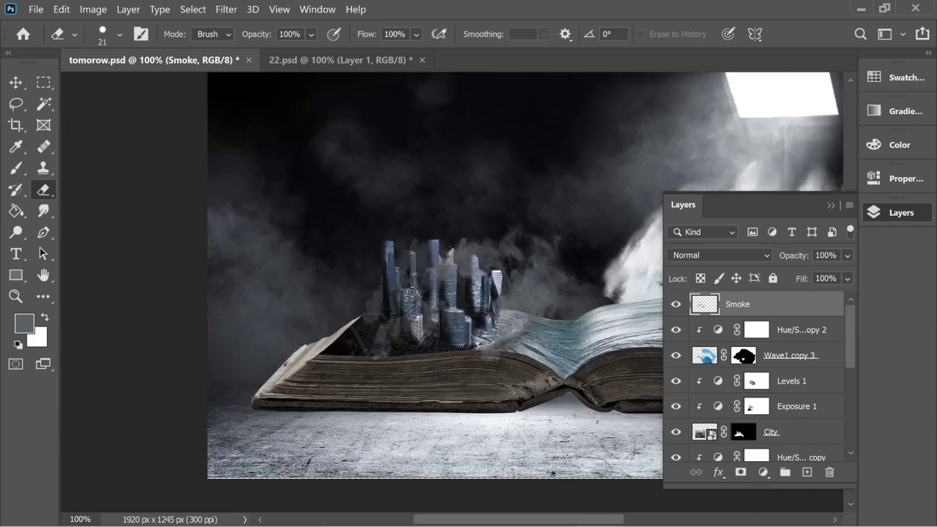
pyautogui.moveTo(410, 260); pyautogui.dragTo(307, 269)
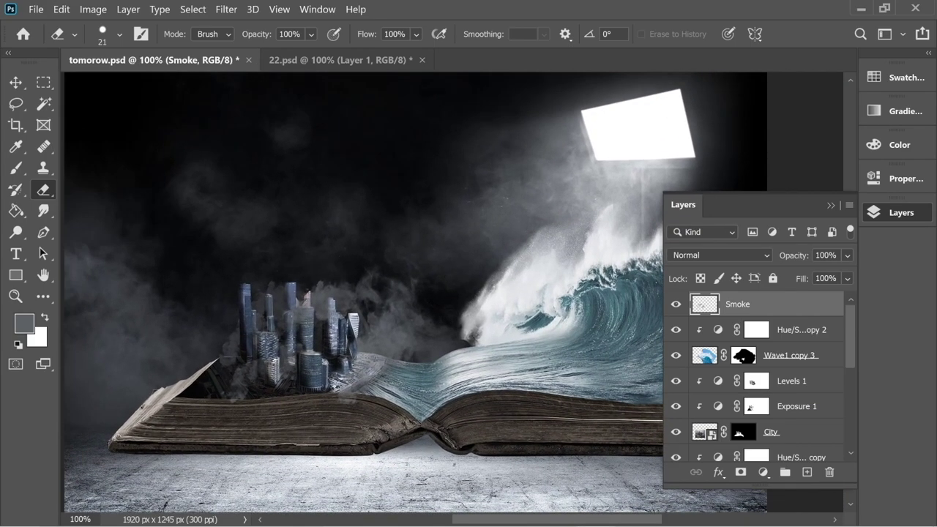
pyautogui.scroll(-6, 786, 359)
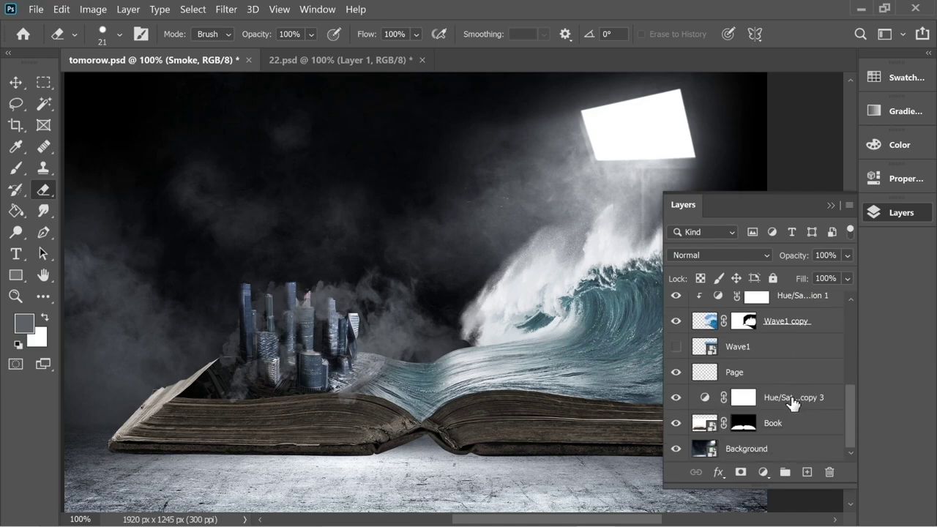
pyautogui.click(783, 423)
pyautogui.click(807, 476)
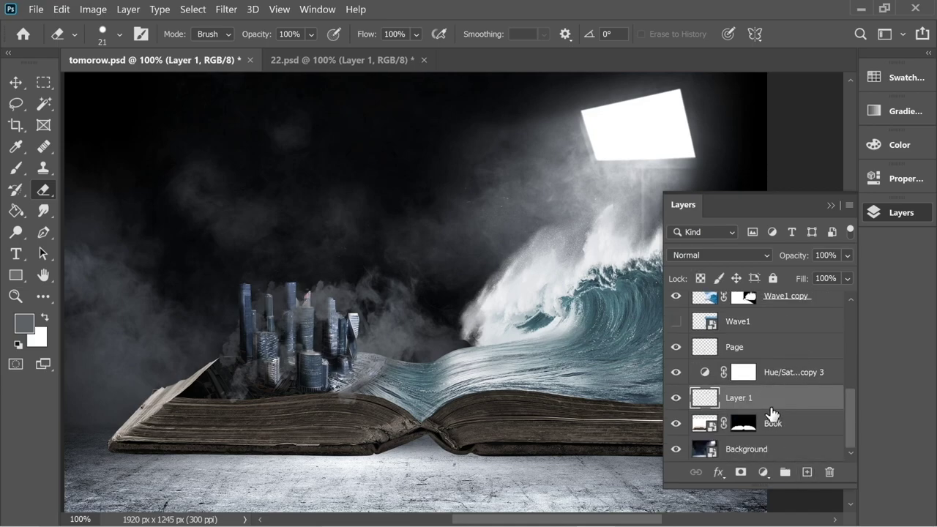
pyautogui.moveTo(765, 399); pyautogui.dragTo(732, 428)
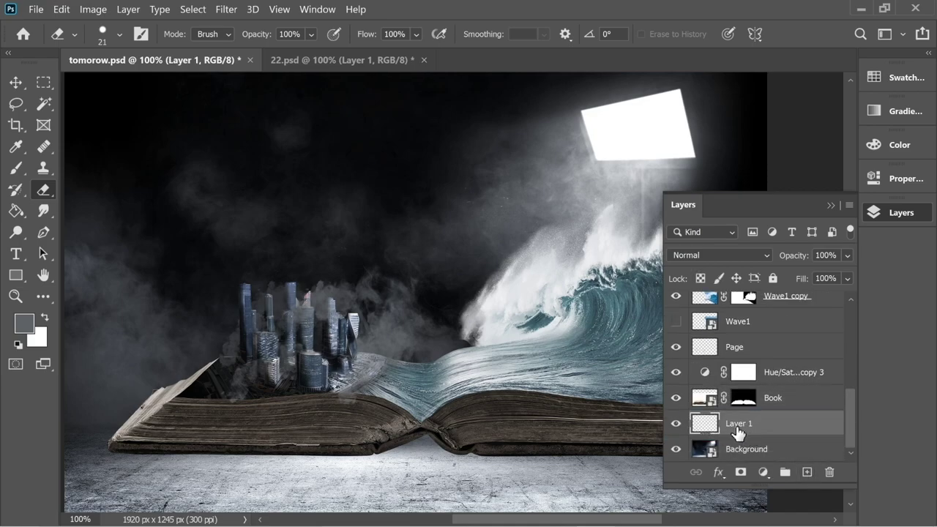
pyautogui.write('Book Shadow')
# Set the Brush tool to black with a Soft Round tip of 165 px
pyautogui.click(16, 169)
pyautogui.click(25, 323)
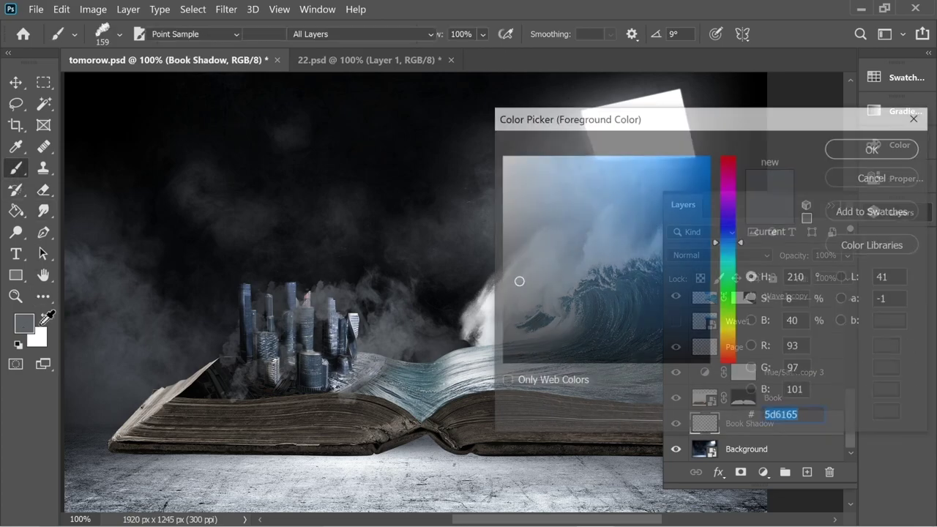
pyautogui.click(553, 361)
pyautogui.click(599, 363)
pyautogui.click(850, 149)
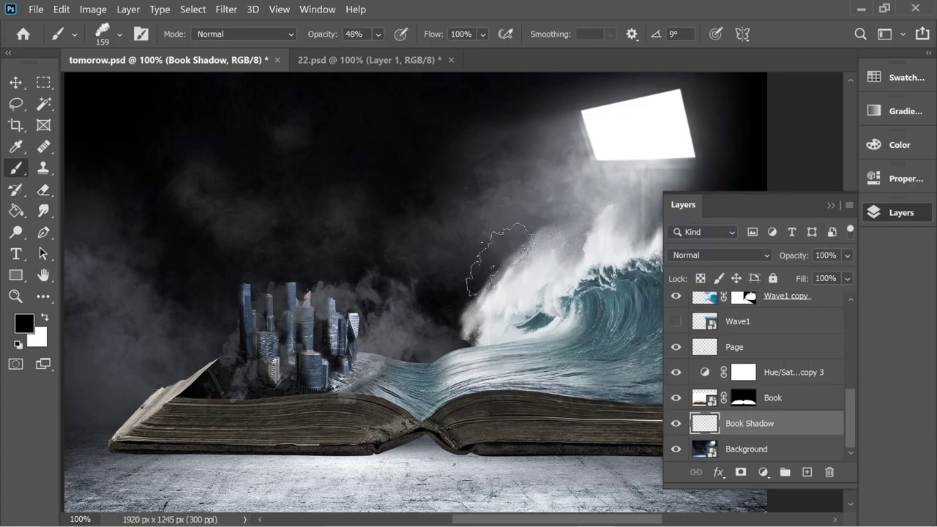
pyautogui.click(111, 34)
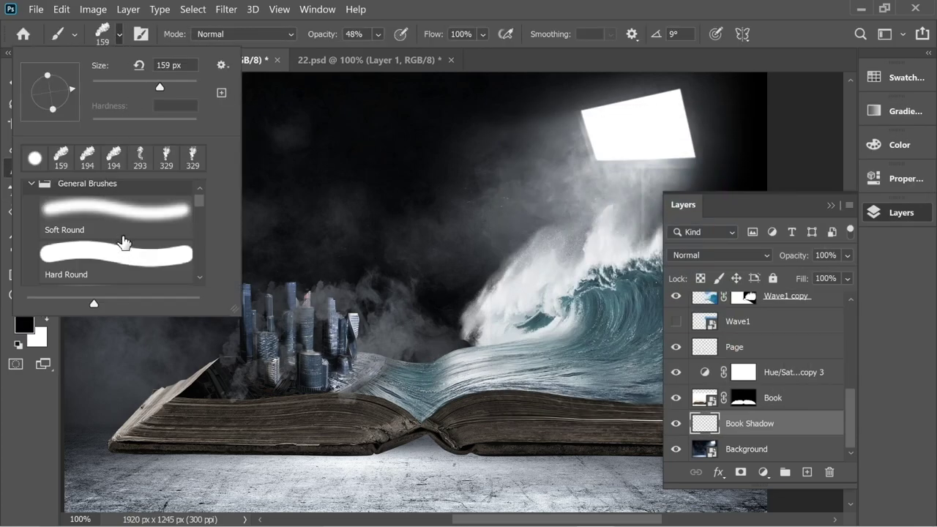
pyautogui.click(74, 240)
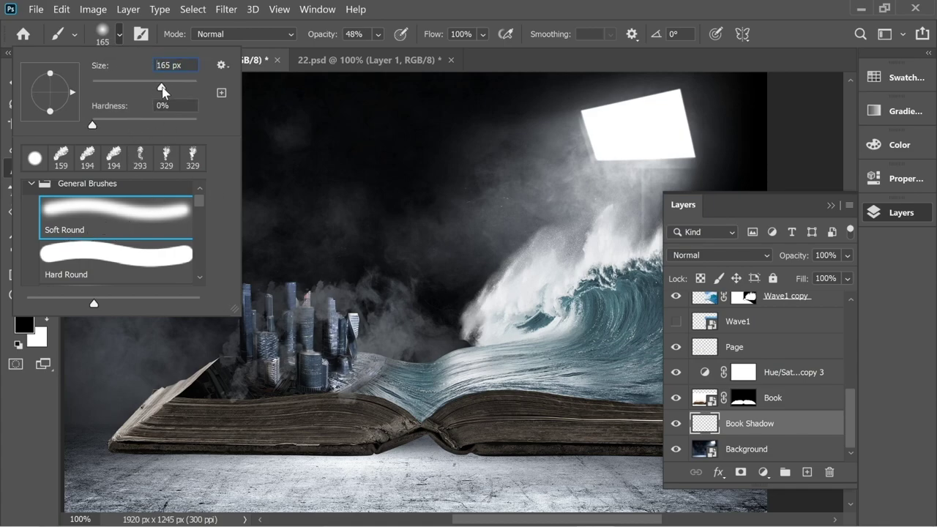
pyautogui.click(260, 436)
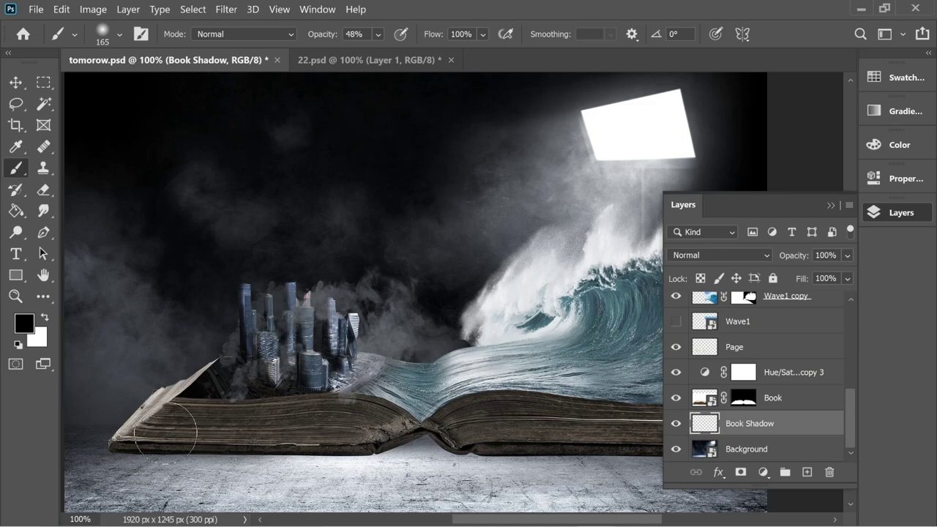
# Paint a soft black shadow on the floor along the book's lower edge, undoing the first stroke
pyautogui.moveTo(121, 438); pyautogui.dragTo(249, 449)
pyautogui.hotkey('ctrl', 'z')
pyautogui.moveTo(141, 439)
pyautogui.mouseDown()
pyautogui.moveTo(396, 443)
pyautogui.moveTo(605, 433)
pyautogui.moveTo(127, 438)
pyautogui.moveTo(654, 444)
pyautogui.mouseUp()
pyautogui.moveTo(565, 436)
pyautogui.mouseDown()
pyautogui.moveTo(465, 428)
pyautogui.moveTo(523, 442)
pyautogui.moveTo(610, 438)
pyautogui.moveTo(316, 451)
pyautogui.moveTo(110, 439)
pyautogui.mouseUp()
pyautogui.moveTo(164, 444); pyautogui.dragTo(287, 443)
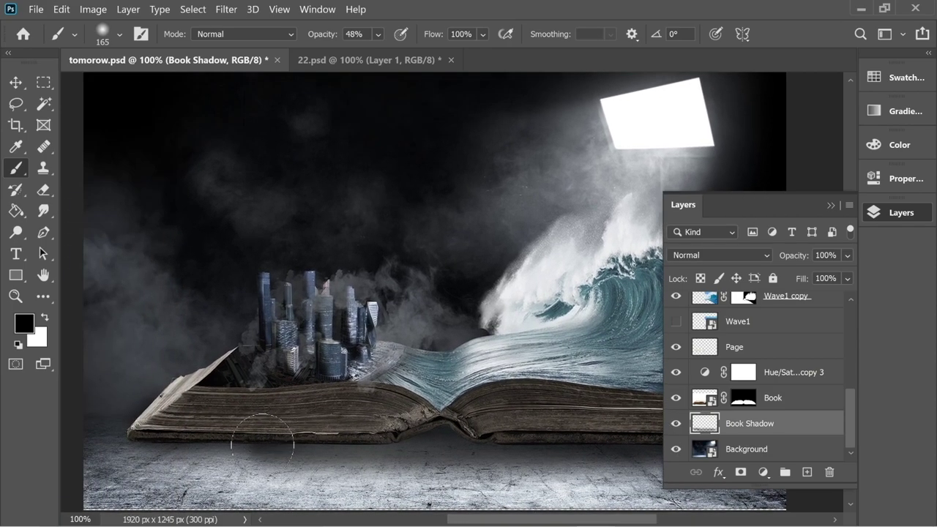
pyautogui.moveTo(139, 443); pyautogui.dragTo(261, 459)
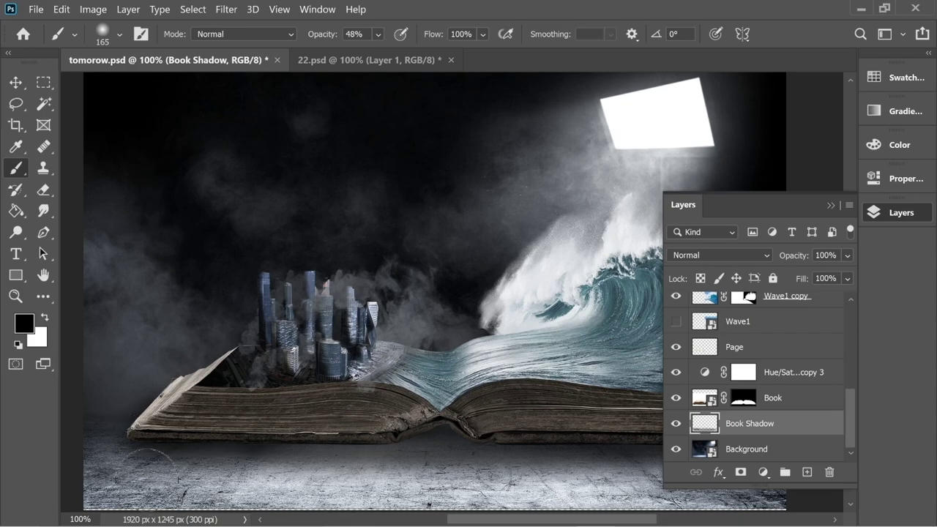
# Darken the shadow beneath the book's spine and along the full length of its lower edge
pyautogui.moveTo(351, 394); pyautogui.dragTo(321, 387)
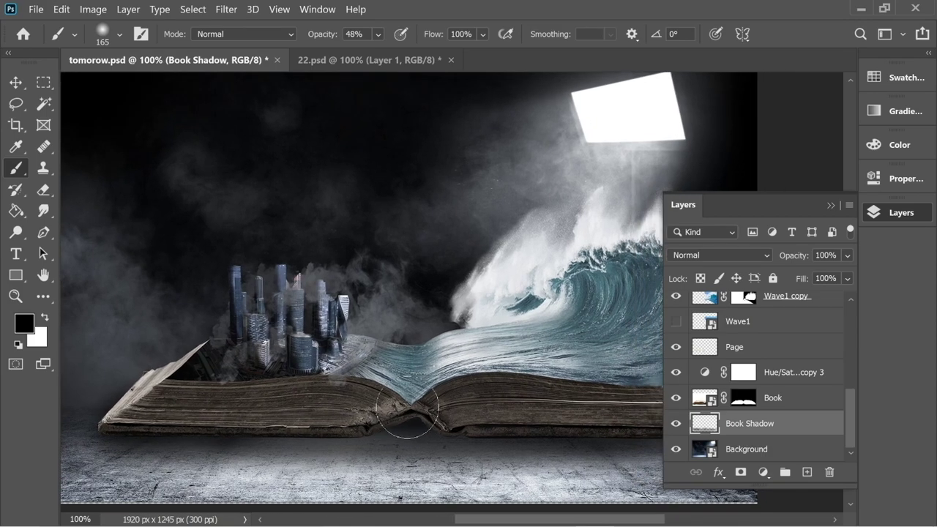
pyautogui.moveTo(394, 419)
pyautogui.mouseDown()
pyautogui.moveTo(456, 412)
pyautogui.moveTo(473, 421)
pyautogui.mouseUp()
pyautogui.moveTo(107, 425)
pyautogui.mouseDown()
pyautogui.moveTo(182, 443)
pyautogui.moveTo(599, 435)
pyautogui.mouseUp()
pyautogui.moveTo(569, 432); pyautogui.dragTo(224, 432)
pyautogui.hotkey('ctrl', 'z')
pyautogui.moveTo(79, 422); pyautogui.dragTo(399, 427)
pyautogui.hotkey('ctrl', 'z')
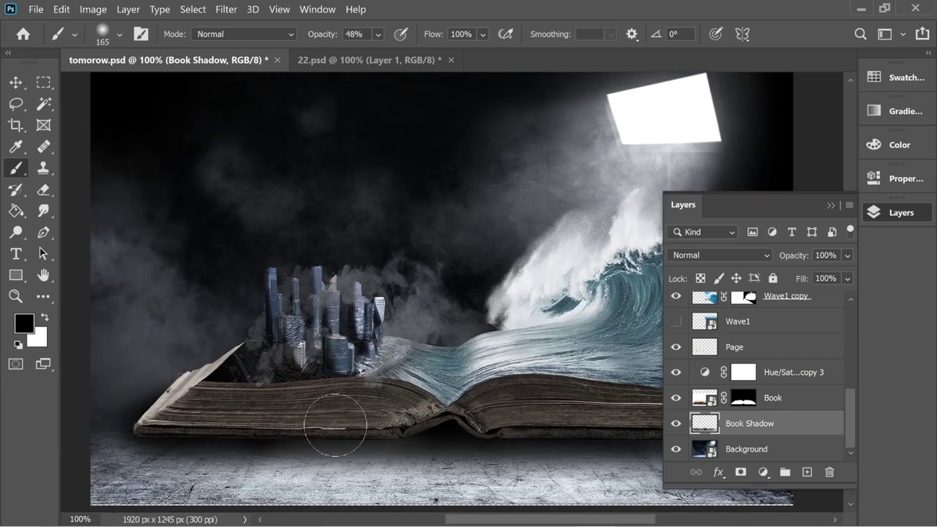
# Paint additional soft black shadow at 48% opacity on the floor beneath the book's lower edge
pyautogui.moveTo(629, 439); pyautogui.dragTo(337, 423)
pyautogui.moveTo(453, 421); pyautogui.dragTo(387, 422)
pyautogui.moveTo(186, 412); pyautogui.dragTo(536, 410)
pyautogui.moveTo(534, 368); pyautogui.dragTo(457, 378)
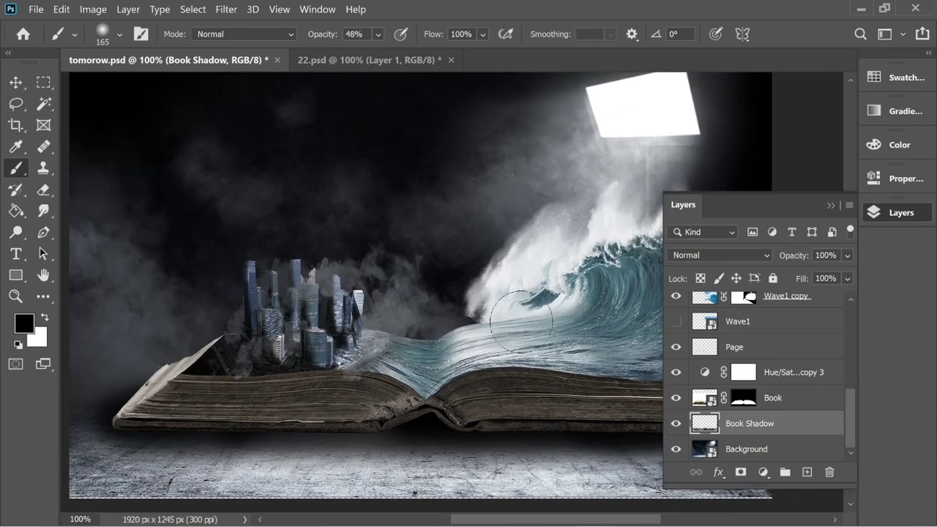
# Add a new layer above Smoke and name it Shadow ALL
pyautogui.moveTo(845, 416); pyautogui.dragTo(845, 309)
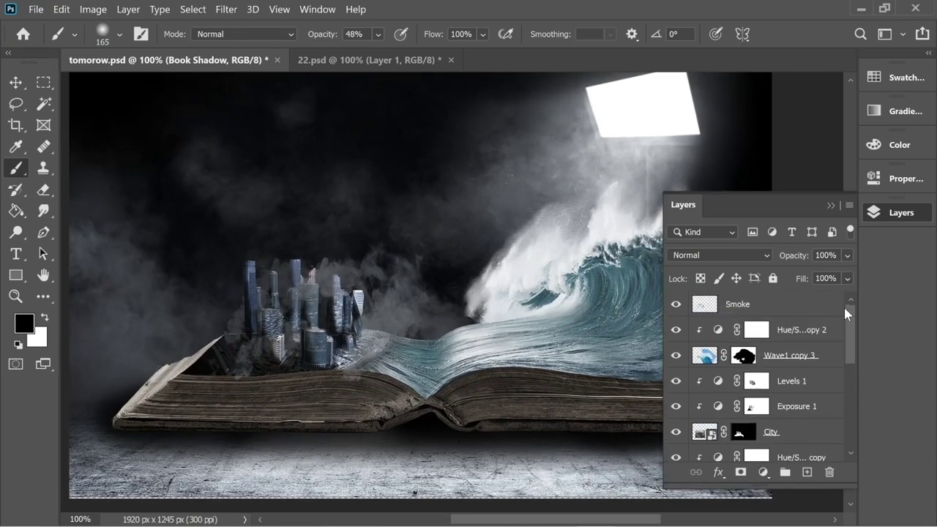
pyautogui.click(751, 307)
pyautogui.click(808, 473)
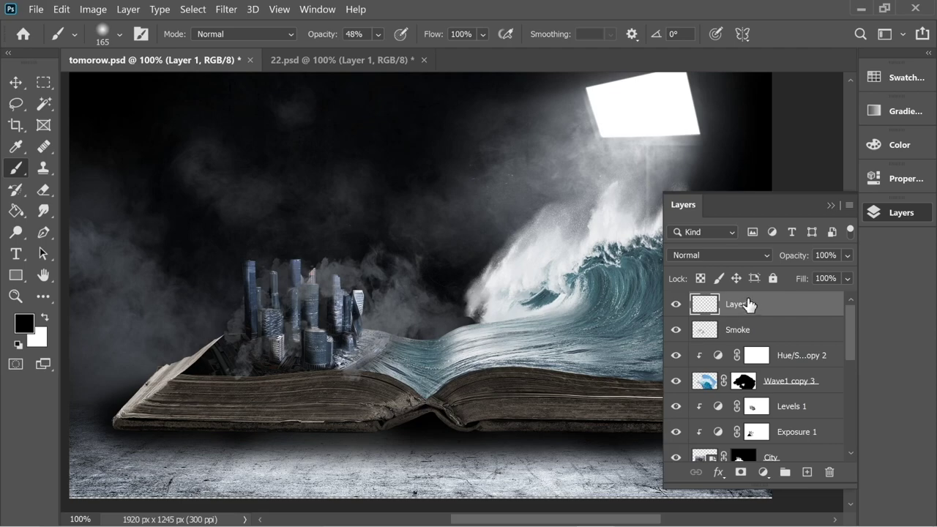
pyautogui.doubleClick(749, 305)
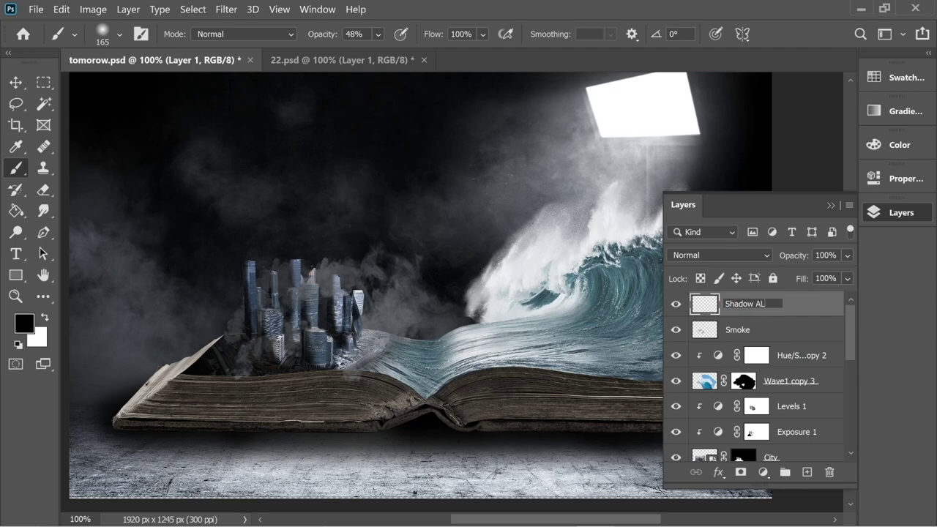
pyautogui.click(796, 307)
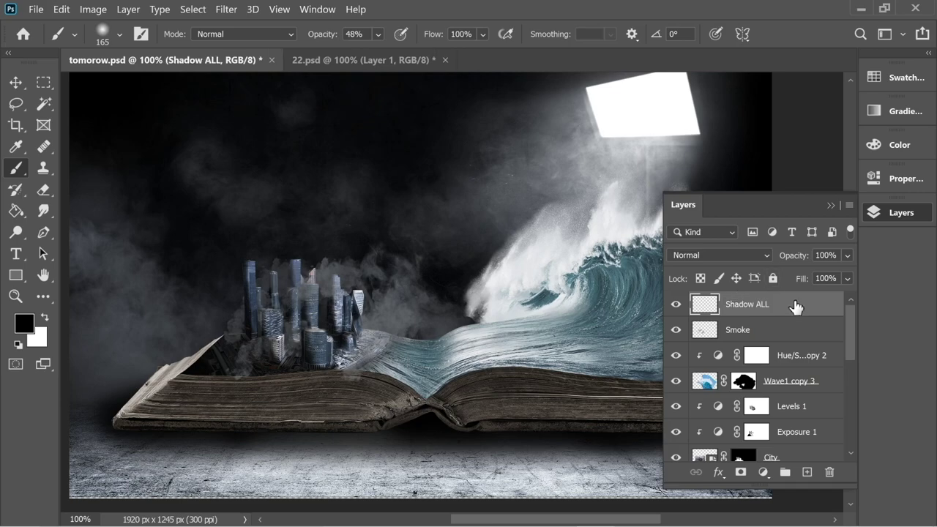
# Set the Soft Round brush to 500 px and darken the background along the image's top edge and upper-left corner
pyautogui.click(119, 35)
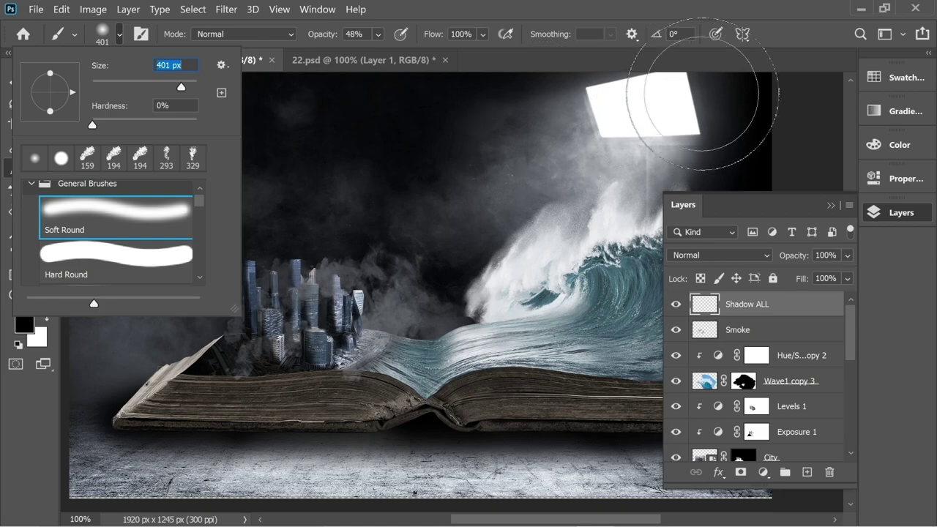
pyautogui.press('BackSpace')
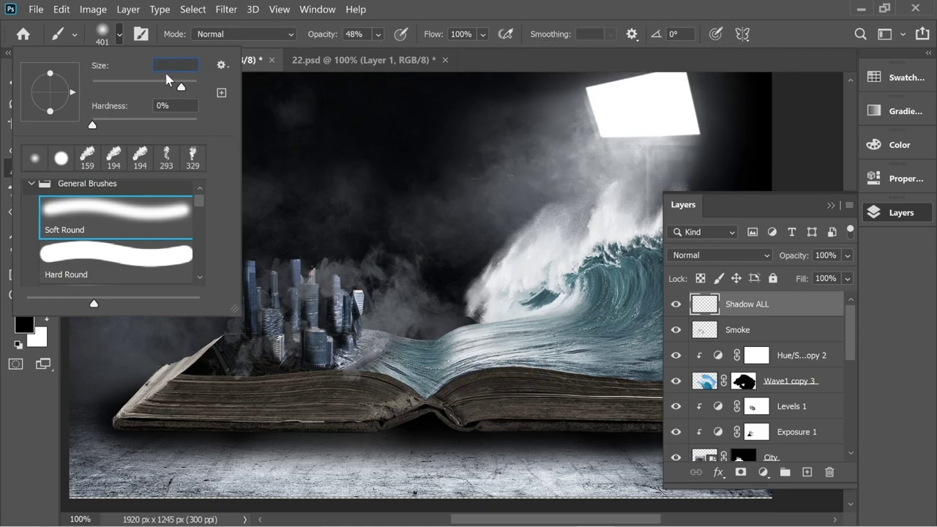
pyautogui.write('500')
pyautogui.press('Return')
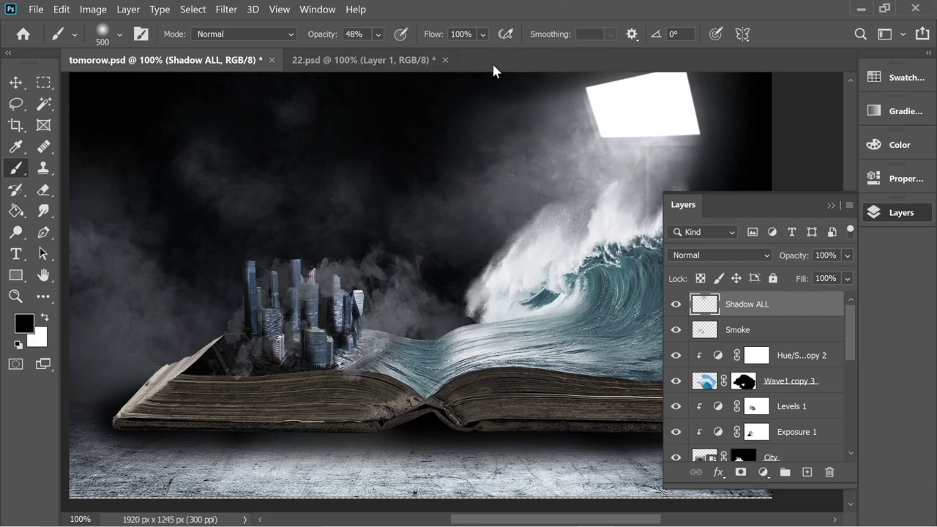
pyautogui.moveTo(474, 78); pyautogui.dragTo(71, 171)
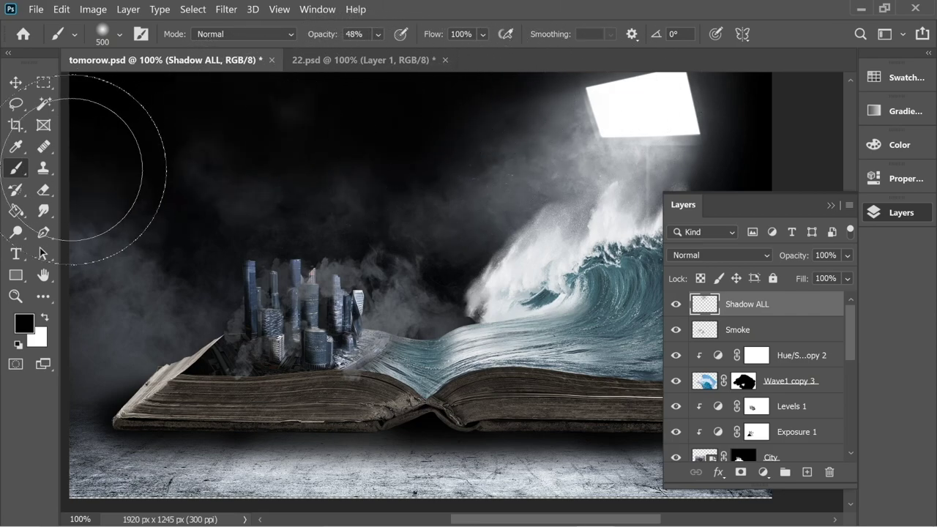
# Darken the image's right side with soft black strokes over the wave's outer edge and the book's right end
pyautogui.press('space')
pyautogui.moveTo(668, 135); pyautogui.dragTo(550, 135)
pyautogui.hscroll(5, 549, 134)
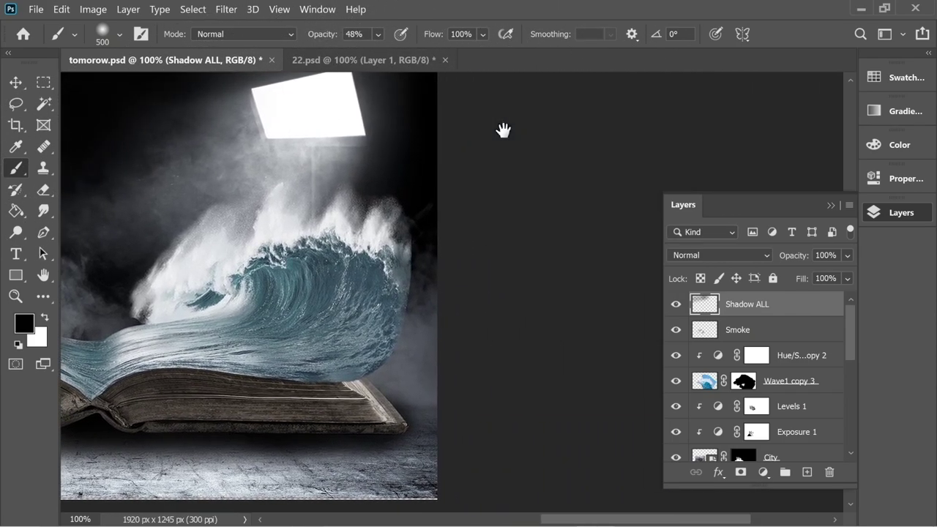
pyautogui.moveTo(438, 352); pyautogui.dragTo(438, 330)
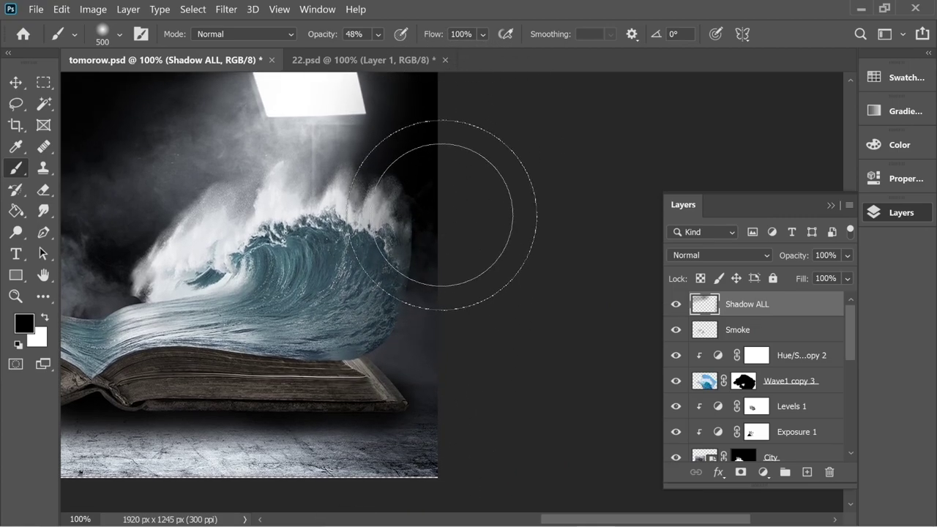
pyautogui.moveTo(444, 213); pyautogui.dragTo(431, 328)
pyautogui.moveTo(430, 242); pyautogui.dragTo(413, 372)
pyautogui.moveTo(418, 276); pyautogui.dragTo(396, 382)
pyautogui.moveTo(435, 291); pyautogui.dragTo(405, 385)
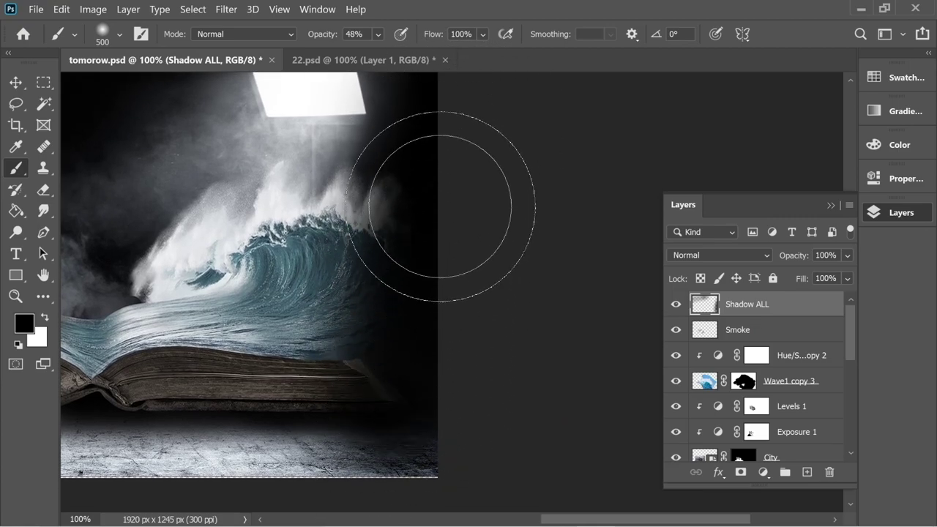
pyautogui.moveTo(439, 207)
pyautogui.mouseDown()
pyautogui.moveTo(418, 331)
pyautogui.moveTo(363, 430)
pyautogui.mouseUp()
pyautogui.moveTo(458, 345); pyautogui.dragTo(498, 290)
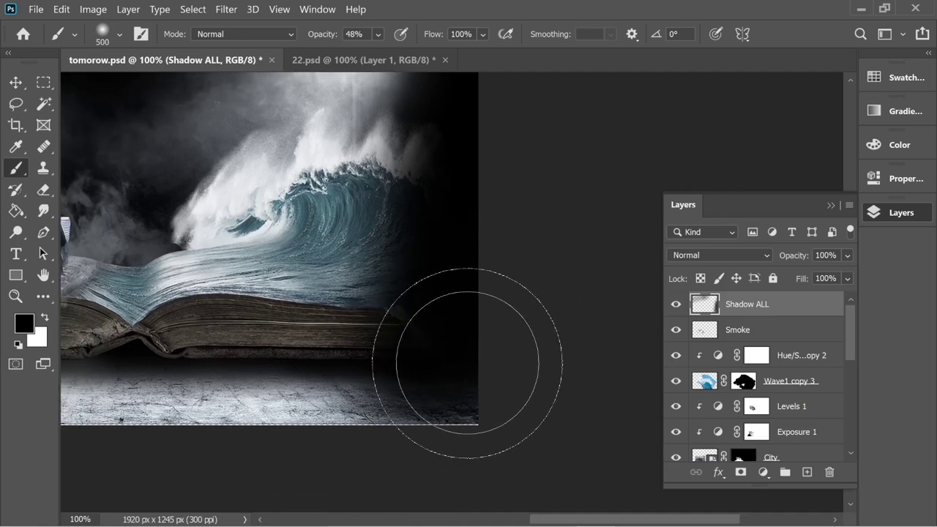
# Darken the floor below the book's right half and the image's lower-right corner with soft black strokes
pyautogui.moveTo(375, 422)
pyautogui.mouseDown()
pyautogui.moveTo(250, 450)
pyautogui.moveTo(226, 470)
pyautogui.mouseUp()
pyautogui.moveTo(340, 429)
pyautogui.mouseDown()
pyautogui.moveTo(222, 457)
pyautogui.moveTo(245, 434)
pyautogui.moveTo(188, 442)
pyautogui.mouseUp()
pyautogui.moveTo(443, 274); pyautogui.dragTo(445, 403)
pyautogui.moveTo(478, 278); pyautogui.dragTo(465, 345)
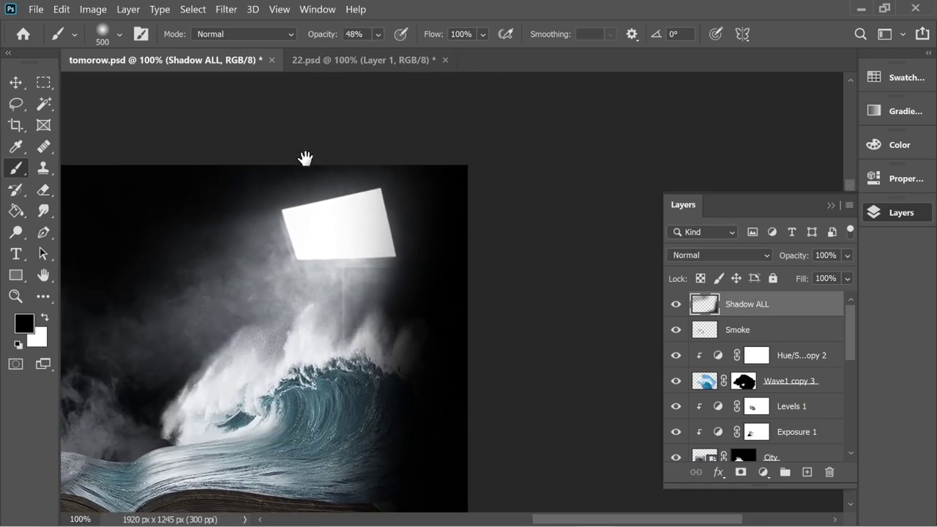
pyautogui.moveTo(306, 157); pyautogui.dragTo(449, 125)
# Lower the Brush opacity to 17% and swap the foreground color to white
pyautogui.click(380, 36)
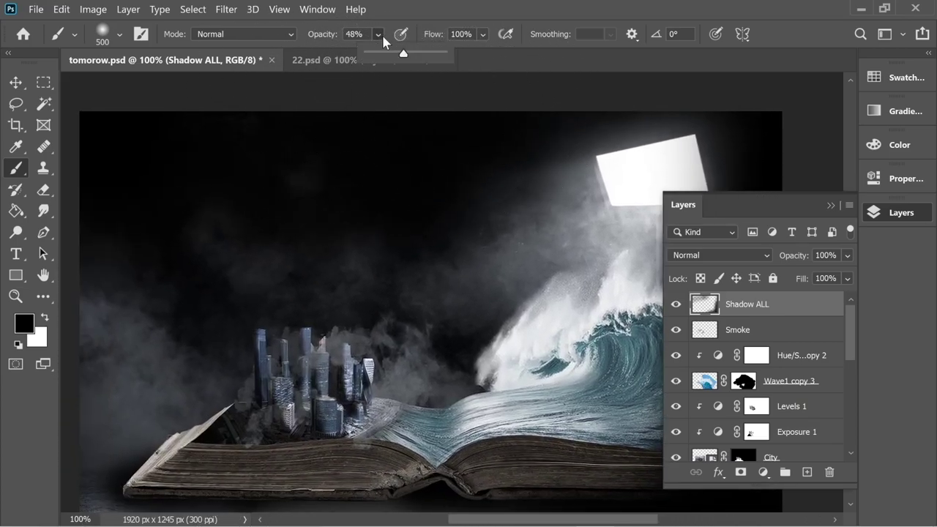
pyautogui.moveTo(478, 162); pyautogui.dragTo(458, 122)
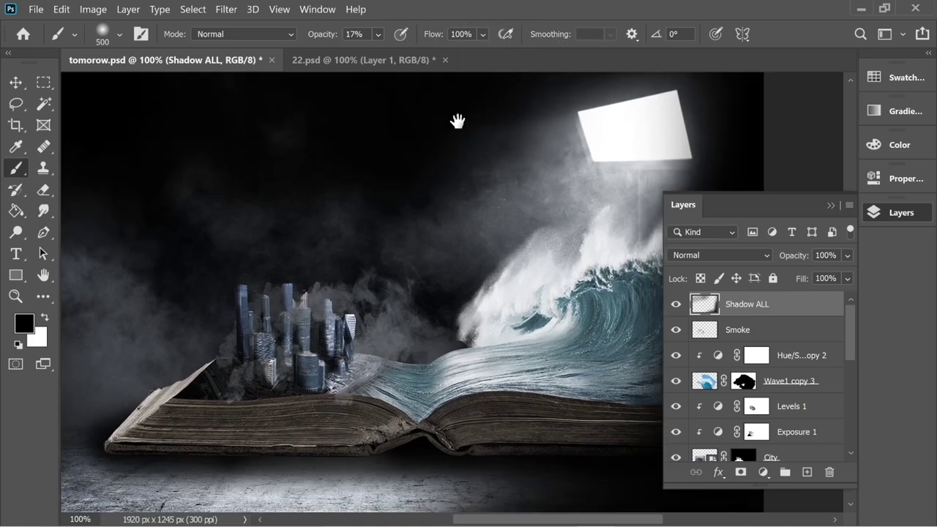
pyautogui.moveTo(444, 197)
pyautogui.mouseDown()
pyautogui.moveTo(442, 158)
pyautogui.moveTo(444, 211)
pyautogui.mouseUp()
pyautogui.press('x')
pyautogui.moveTo(206, 222); pyautogui.dragTo(225, 261)
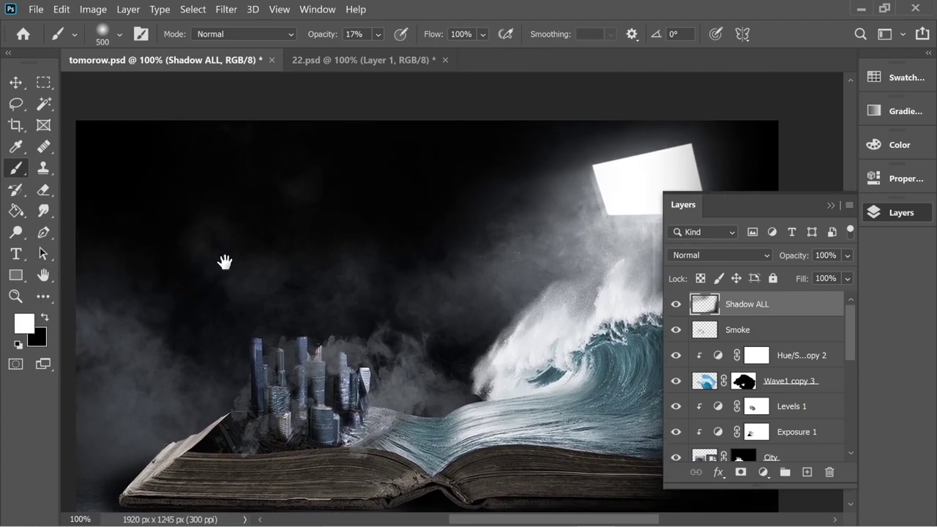
# Erase the shadow from the upper-left background with a 464 px Hard Round Eraser at 100% opacity
pyautogui.click(43, 190)
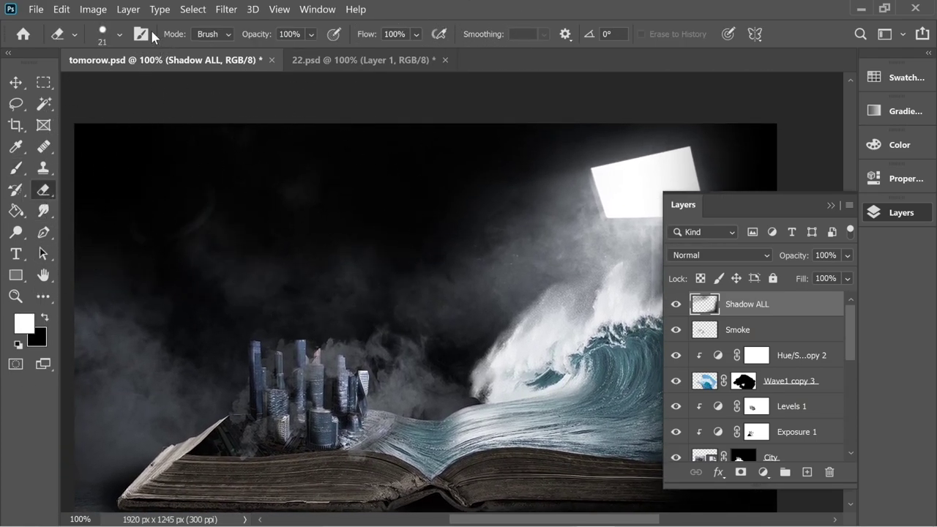
pyautogui.click(119, 34)
pyautogui.click(189, 89)
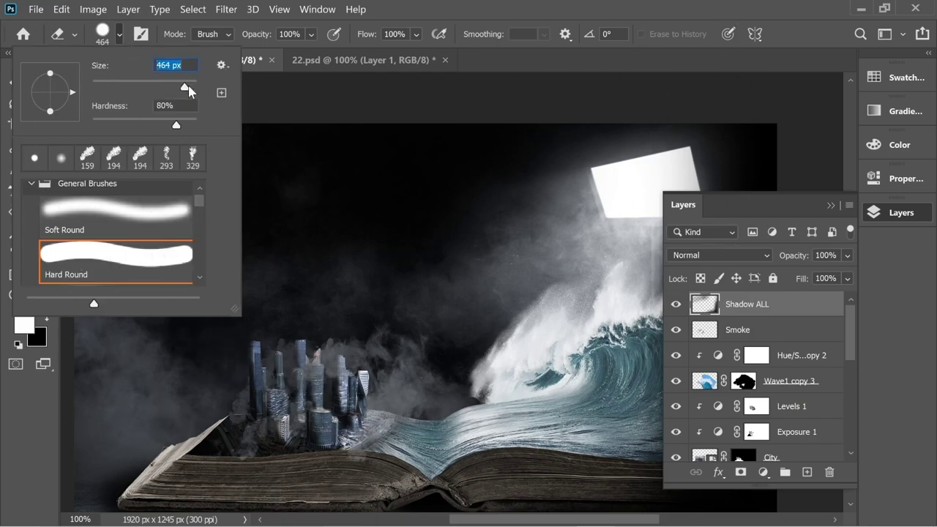
pyautogui.click(421, 163)
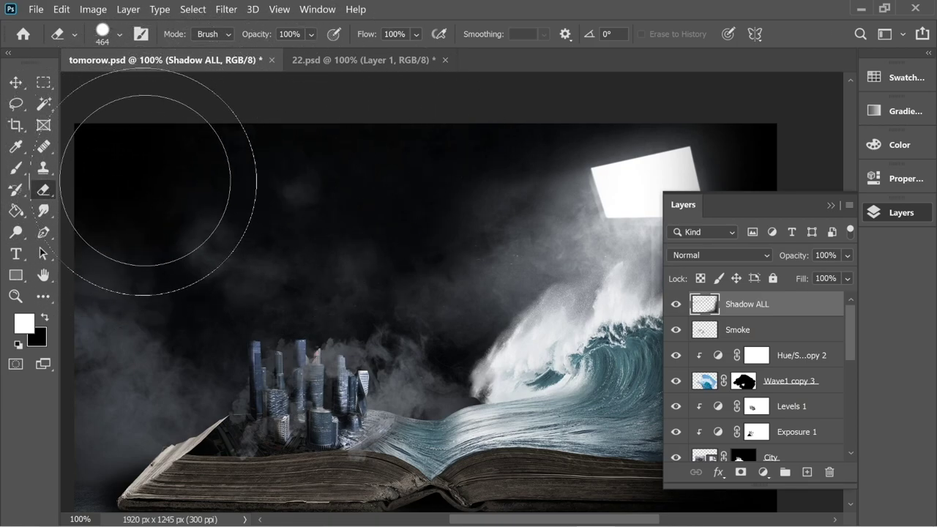
# Undo a stray brush dab, and darken the floor and the book's right half with the 500 px Brush in black at 17% opacity
pyautogui.click(12, 169)
pyautogui.moveTo(426, 268); pyautogui.dragTo(305, 134)
pyautogui.moveTo(451, 231); pyautogui.dragTo(381, 250)
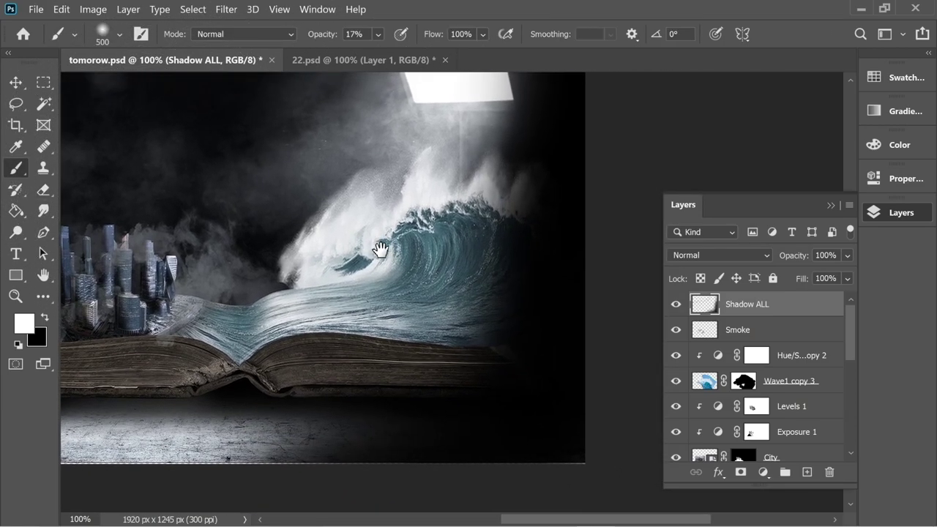
pyautogui.click(473, 154)
pyautogui.hotkey('ctrl', 'z')
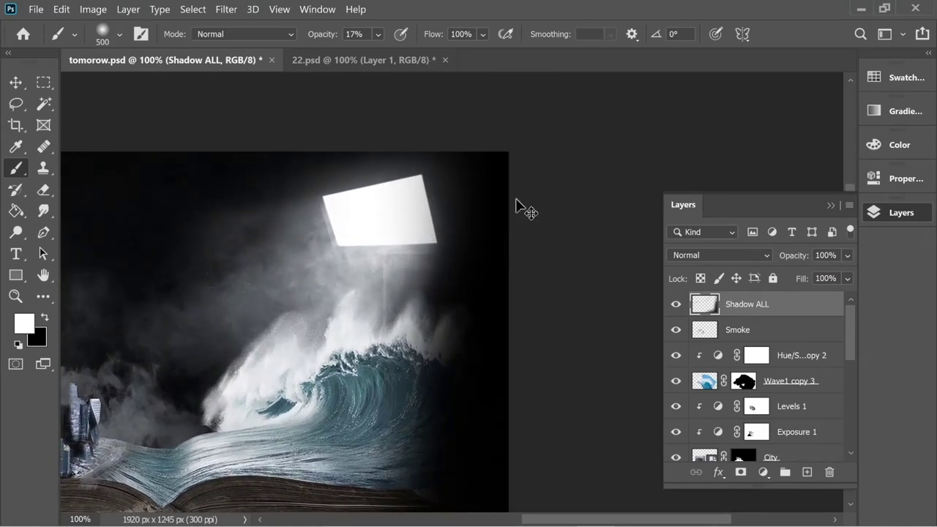
pyautogui.press('x')
pyautogui.scroll(-5, 284, 414)
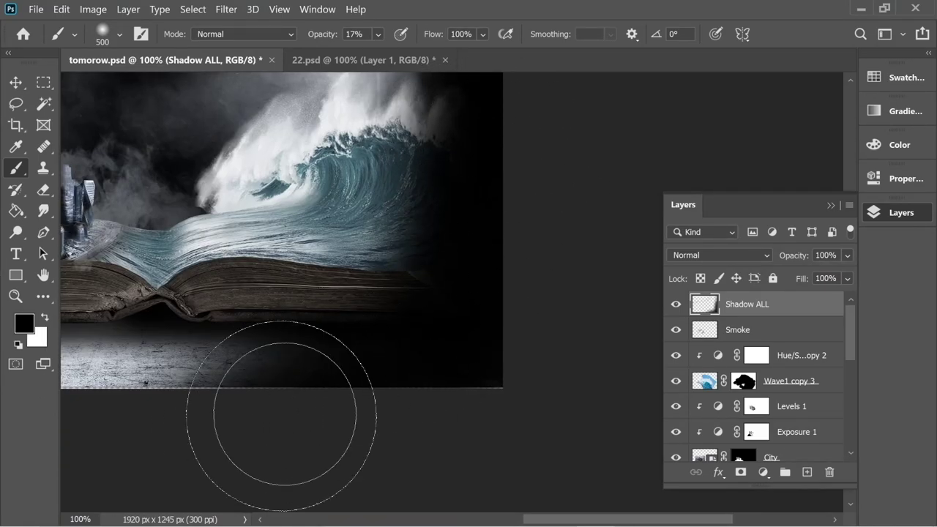
pyautogui.moveTo(284, 415); pyautogui.dragTo(161, 362)
pyautogui.moveTo(264, 370)
pyautogui.mouseDown()
pyautogui.moveTo(357, 345)
pyautogui.moveTo(197, 344)
pyautogui.mouseUp()
pyautogui.moveTo(462, 275)
pyautogui.mouseDown()
pyautogui.moveTo(410, 338)
pyautogui.moveTo(352, 334)
pyautogui.mouseUp()
pyautogui.moveTo(413, 293); pyautogui.dragTo(315, 311)
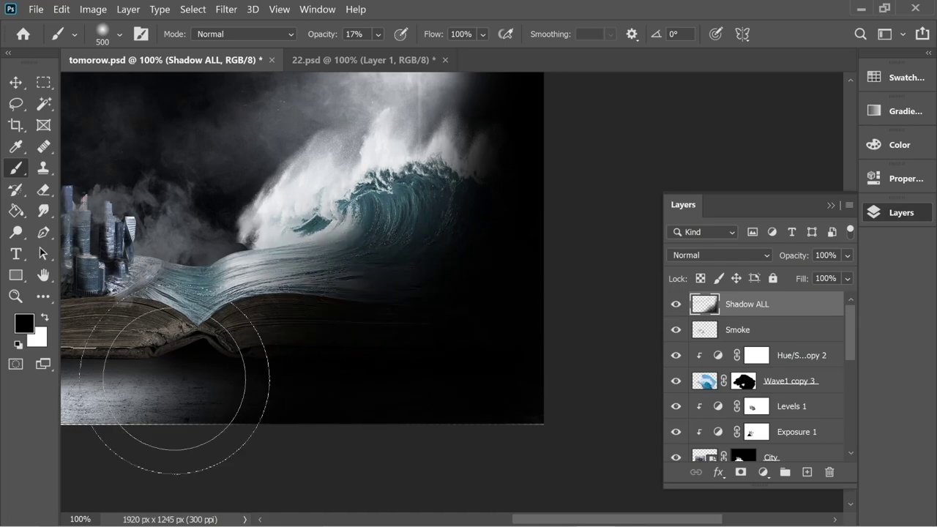
# Reduce the brush size and darken the book's page edges and the area around its left end
pyautogui.click(119, 35)
pyautogui.moveTo(192, 87)
pyautogui.mouseDown()
pyautogui.moveTo(147, 88)
pyautogui.moveTo(172, 87)
pyautogui.mouseUp()
pyautogui.click(395, 312)
pyautogui.click(119, 34)
pyautogui.moveTo(234, 341); pyautogui.dragTo(480, 317)
pyautogui.moveTo(167, 274)
pyautogui.mouseDown()
pyautogui.moveTo(185, 235)
pyautogui.moveTo(209, 255)
pyautogui.moveTo(95, 325)
pyautogui.moveTo(293, 314)
pyautogui.moveTo(342, 335)
pyautogui.moveTo(209, 293)
pyautogui.moveTo(121, 246)
pyautogui.moveTo(101, 325)
pyautogui.mouseUp()
# Lighten the shadow over the smoke left of the city and the book with a soft 464 px Eraser at 35% and 6% opacity
pyautogui.press('e')
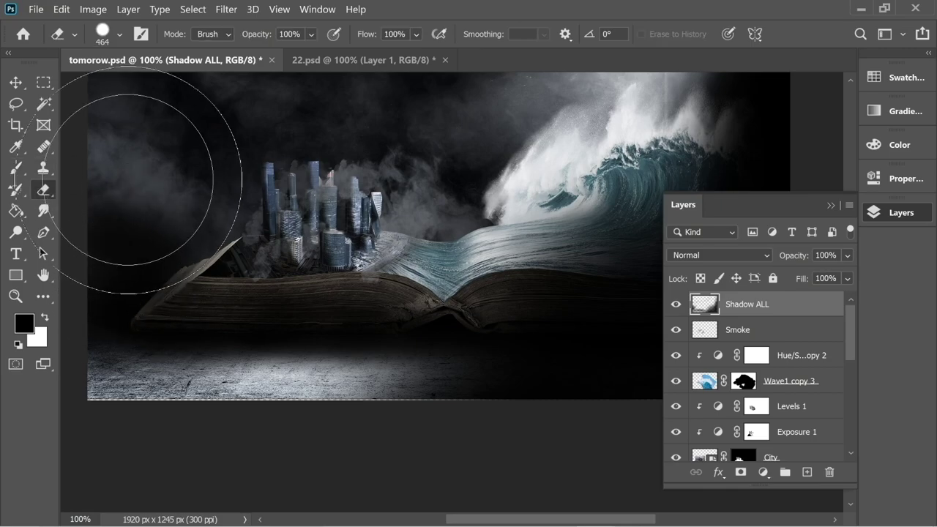
pyautogui.click(119, 34)
pyautogui.moveTo(211, 108); pyautogui.dragTo(70, 108)
pyautogui.click(203, 151)
pyautogui.moveTo(152, 171); pyautogui.dragTo(144, 230)
pyautogui.hotkey('ctrl', 'z')
pyautogui.click(311, 34)
pyautogui.moveTo(362, 54); pyautogui.dragTo(312, 54)
pyautogui.moveTo(123, 253); pyautogui.dragTo(130, 176)
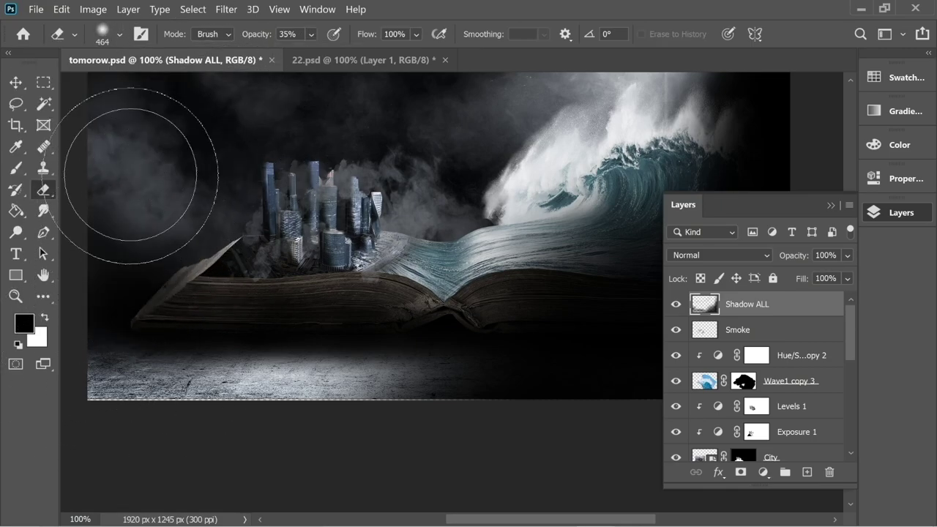
pyautogui.moveTo(293, 322); pyautogui.dragTo(324, 328)
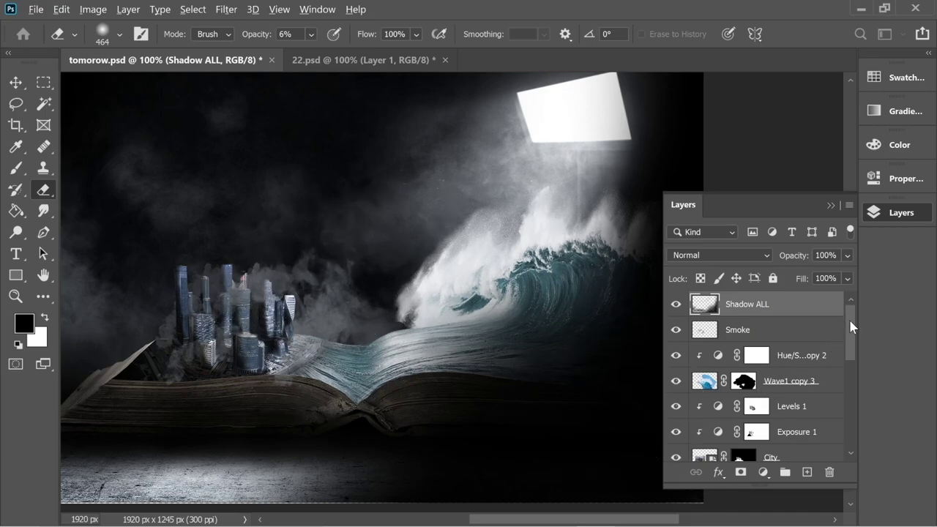
# Review the layer stack from Shadow ALL down to Background
pyautogui.scroll(-2, 851, 327)
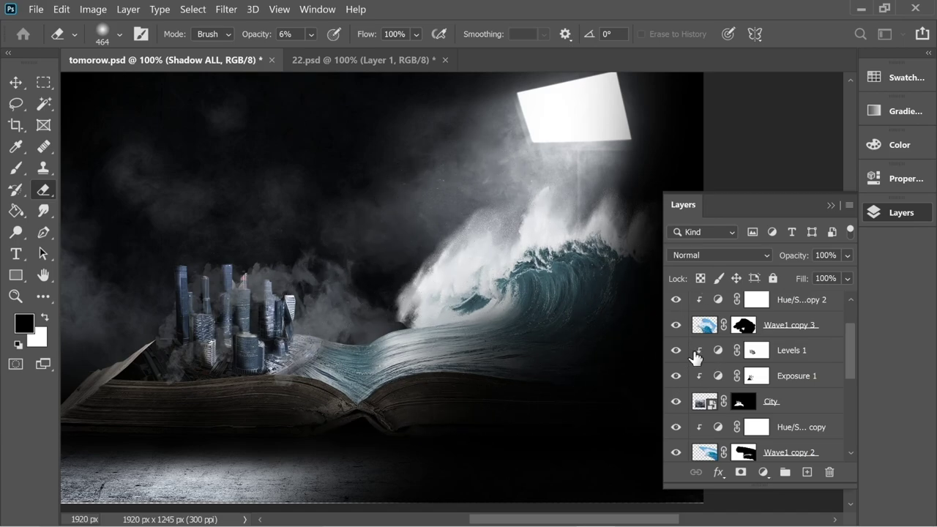
pyautogui.scroll(-3, 848, 375)
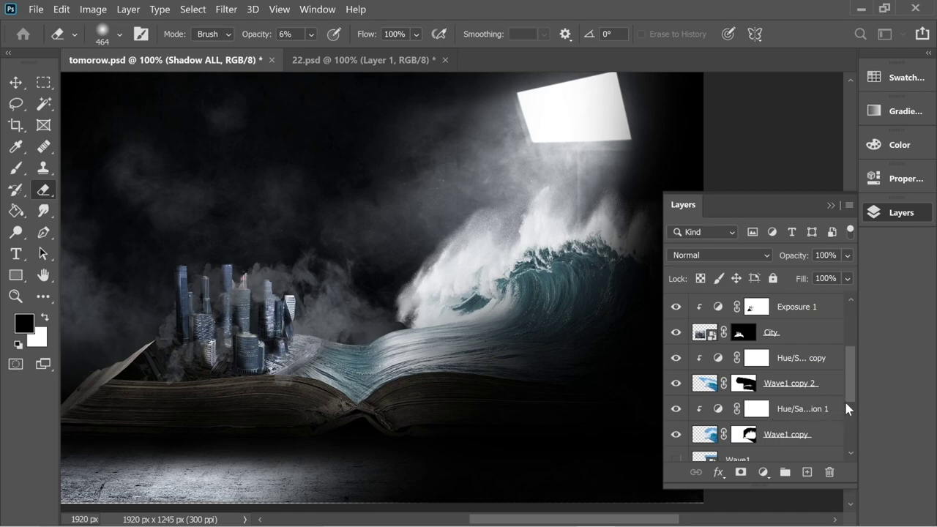
pyautogui.moveTo(852, 377); pyautogui.dragTo(854, 356)
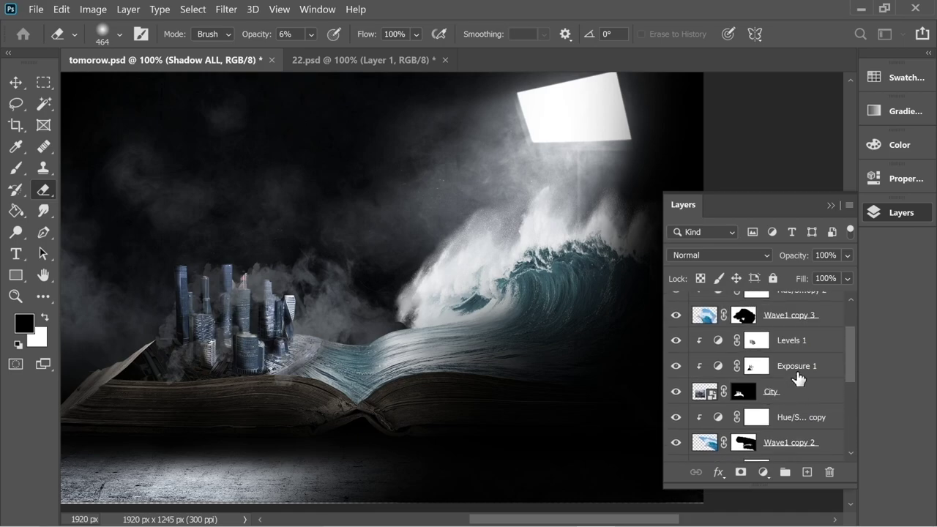
pyautogui.scroll(-5, 833, 352)
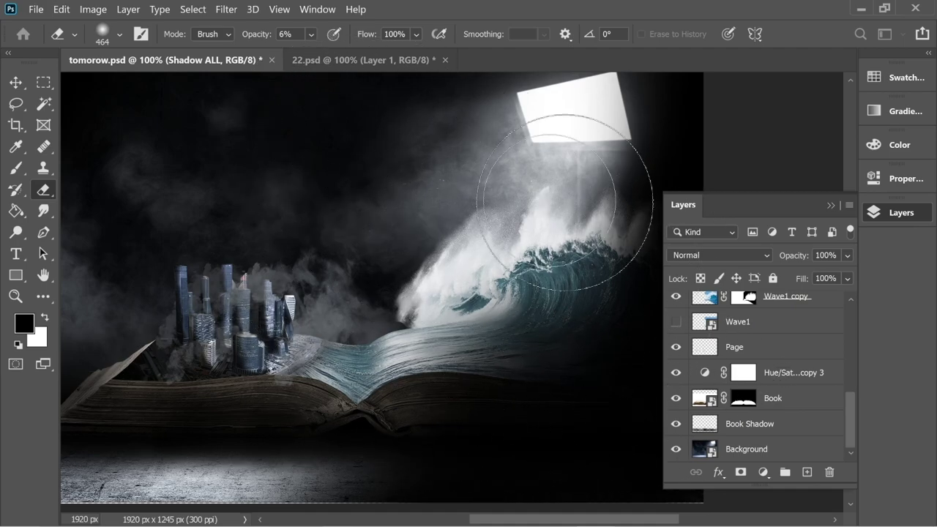
pyautogui.moveTo(849, 397); pyautogui.dragTo(847, 310)
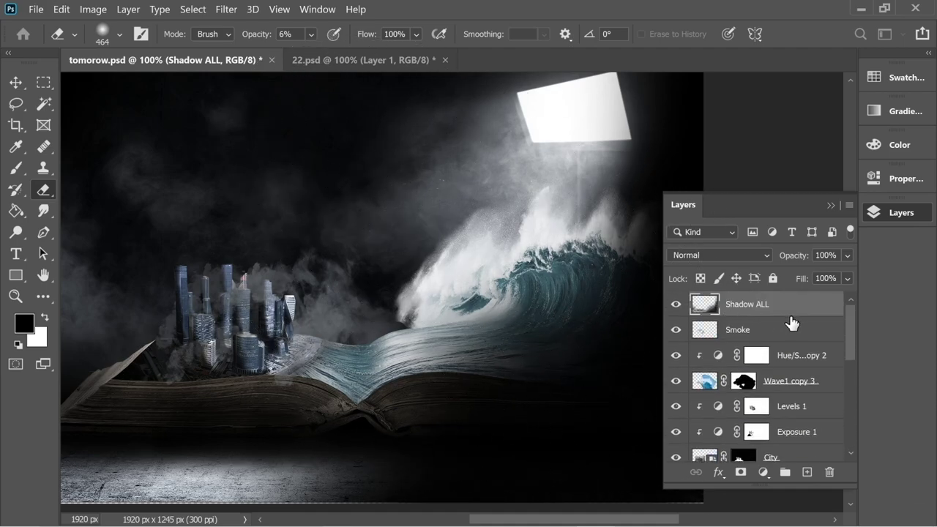
# Mask out the dark remnant beside the wave's foot on the Wave1 copy layer mask with a 143 px Brush in black at 14% opacity
pyautogui.hotkey('ctrl', '+')
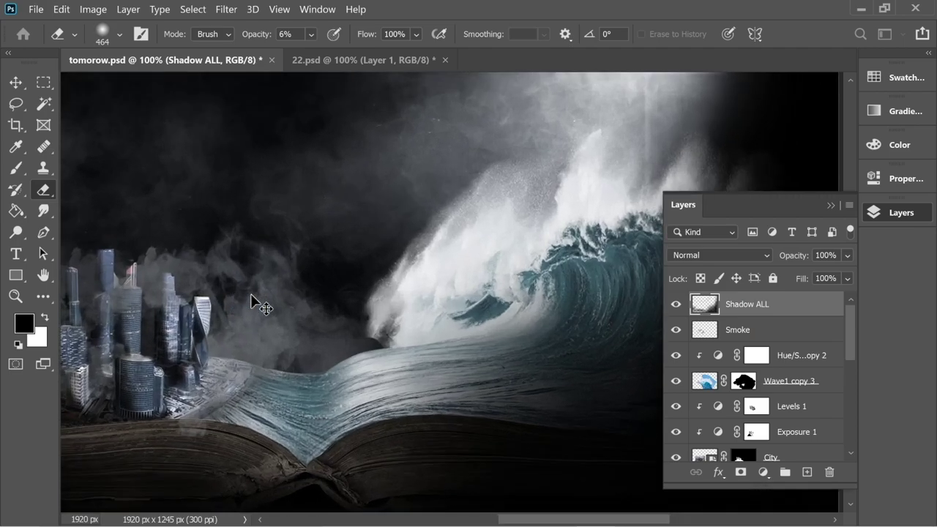
pyautogui.hotkey('ctrl', '+')
pyautogui.hotkey('ctrl', '+')
pyautogui.moveTo(402, 320); pyautogui.dragTo(333, 338)
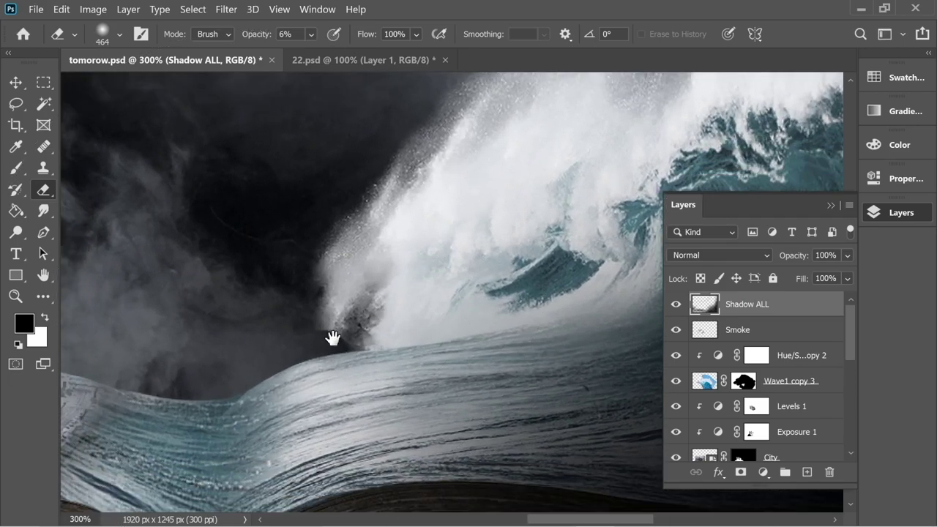
pyautogui.moveTo(850, 341); pyautogui.dragTo(835, 395)
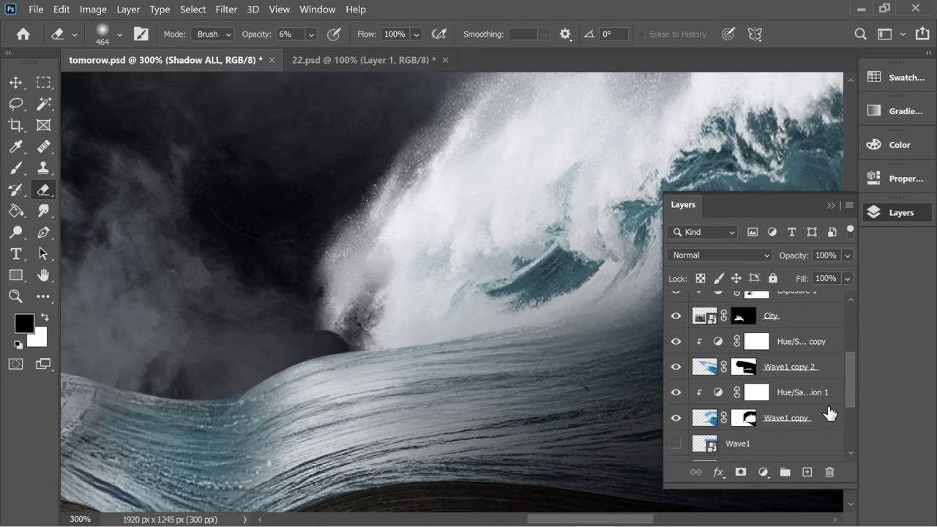
pyautogui.click(826, 422)
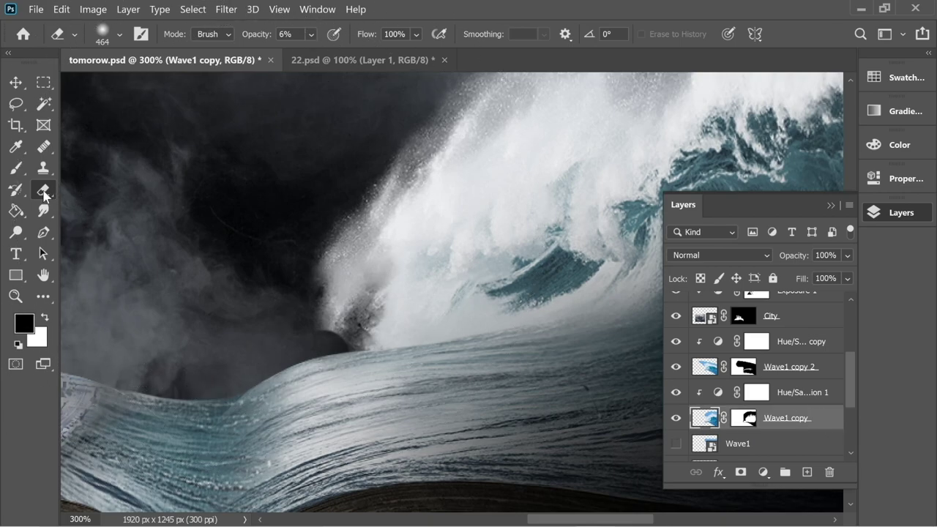
pyautogui.click(119, 34)
pyautogui.click(132, 86)
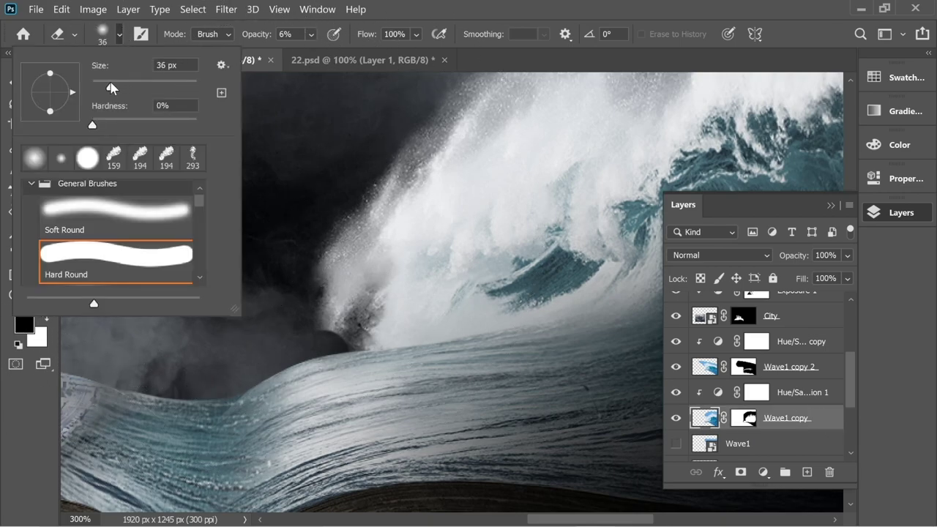
pyautogui.click(43, 411)
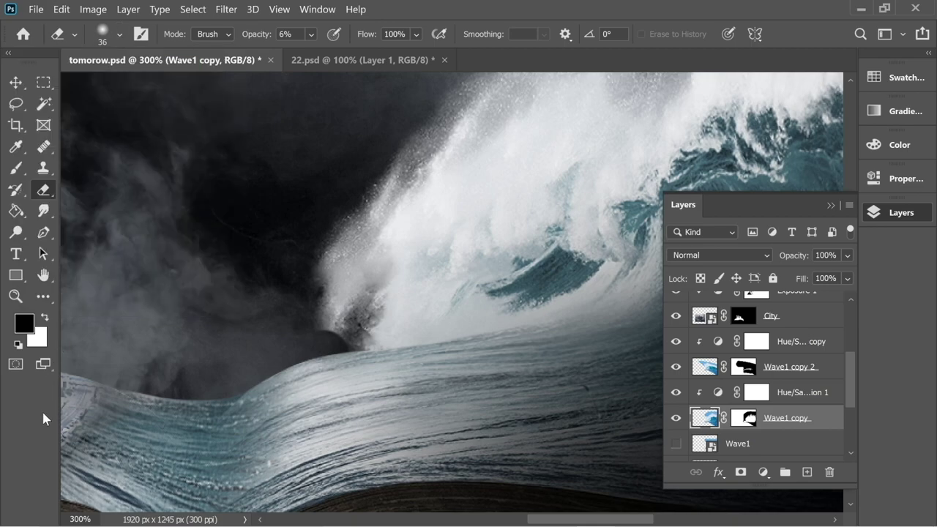
pyautogui.click(16, 168)
pyautogui.click(746, 419)
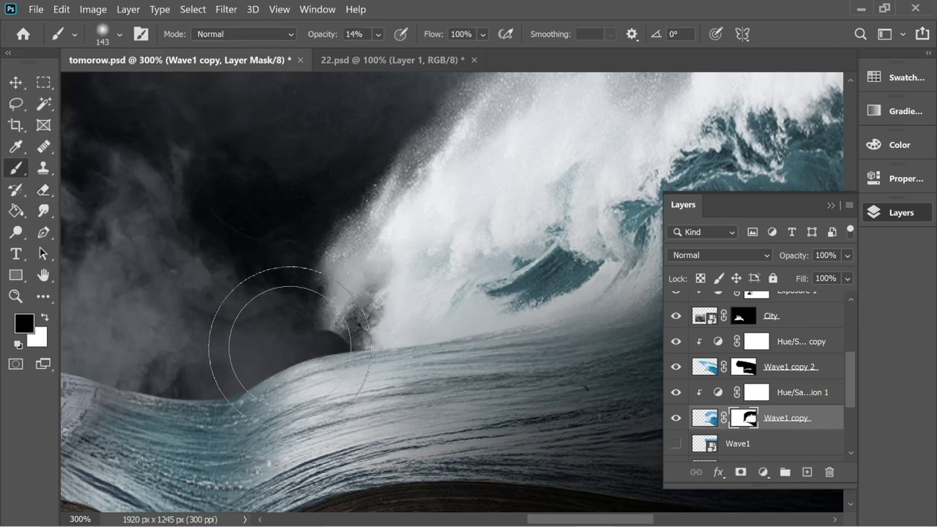
pyautogui.moveTo(290, 348)
pyautogui.mouseDown()
pyautogui.moveTo(285, 366)
pyautogui.moveTo(285, 345)
pyautogui.moveTo(298, 343)
pyautogui.moveTo(301, 367)
pyautogui.moveTo(272, 330)
pyautogui.moveTo(291, 362)
pyautogui.moveTo(297, 349)
pyautogui.moveTo(273, 335)
pyautogui.moveTo(188, 331)
pyautogui.mouseUp()
pyautogui.hotkey('ctrl', 'z')
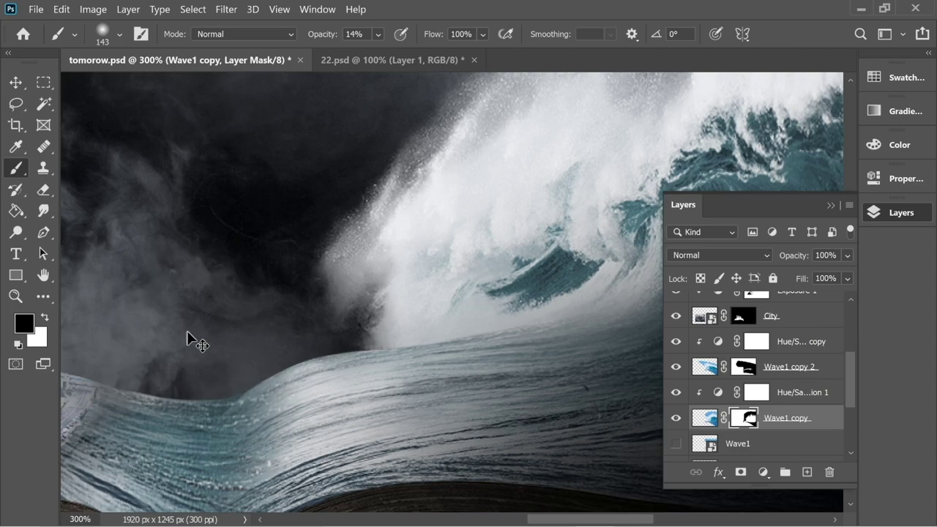
# Lighten the Shadow ALL layer over the water on the book's right half with a soft Eraser enlarged to 306 px at 22% opacity
pyautogui.hotkey('ctrl', '-')
pyautogui.hotkey('ctrl', '-')
pyautogui.keyDown('ctrl'); pyautogui.click(193, 341); pyautogui.keyUp('ctrl')
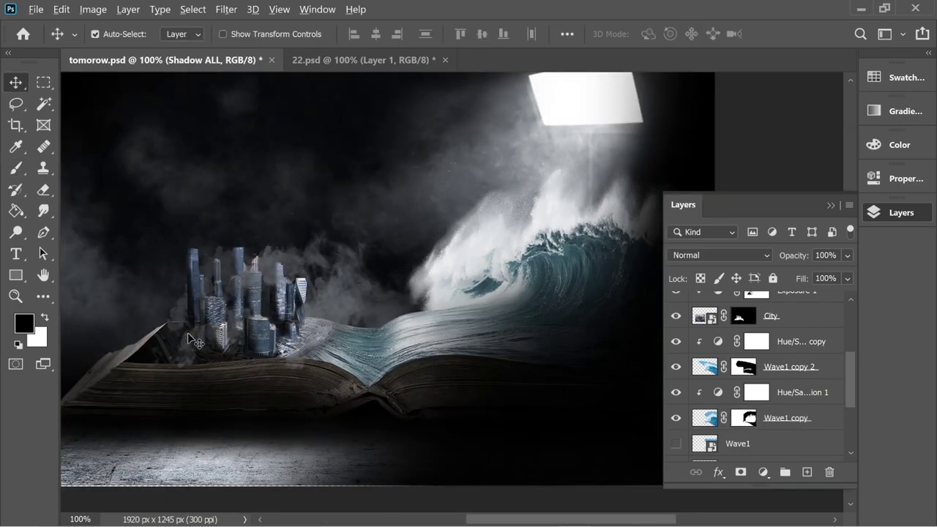
pyautogui.moveTo(852, 370); pyautogui.dragTo(852, 312)
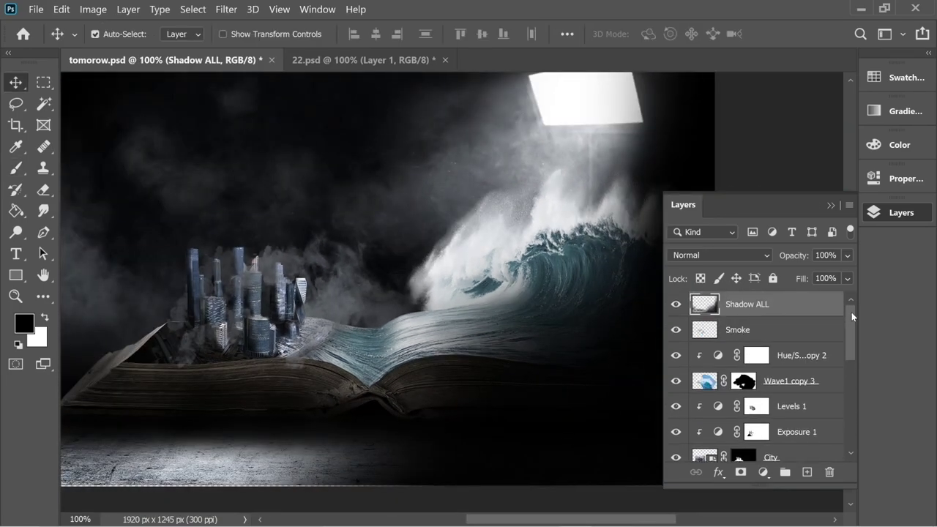
pyautogui.click(44, 190)
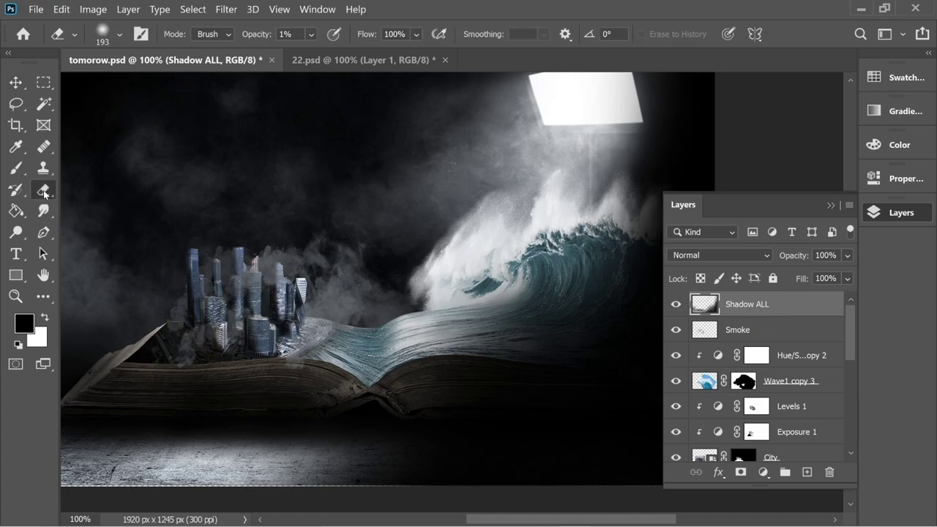
pyautogui.click(311, 35)
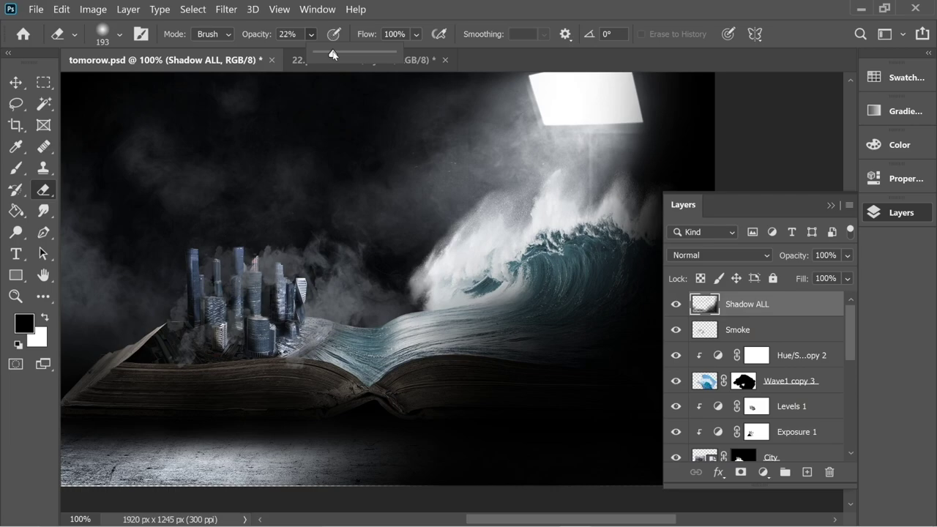
pyautogui.click(119, 35)
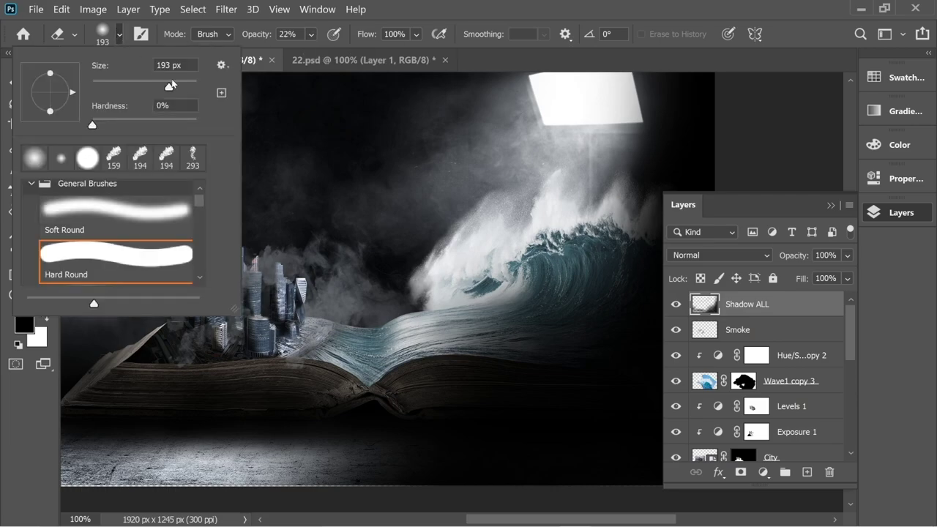
pyautogui.click(454, 323)
pyautogui.moveTo(453, 324)
pyautogui.mouseDown()
pyautogui.moveTo(404, 331)
pyautogui.moveTo(471, 326)
pyautogui.mouseUp()
pyautogui.click(119, 35)
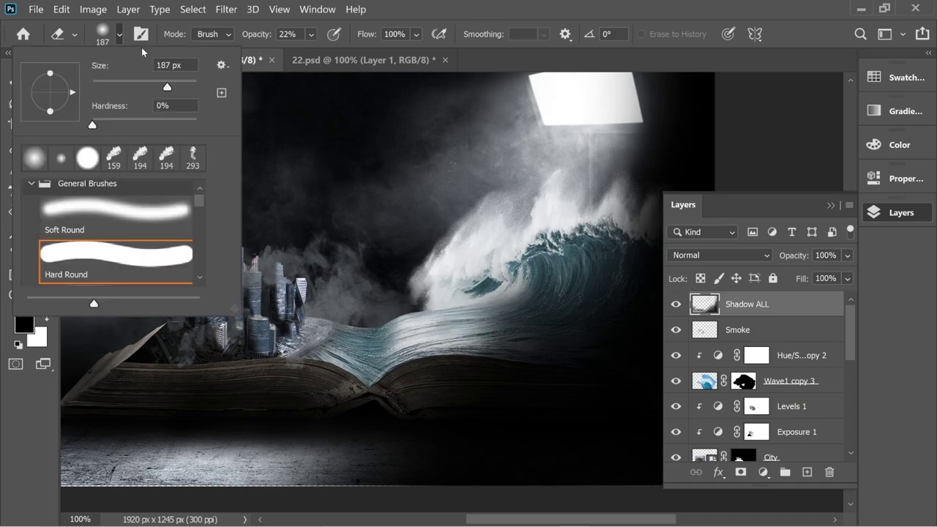
pyautogui.click(446, 331)
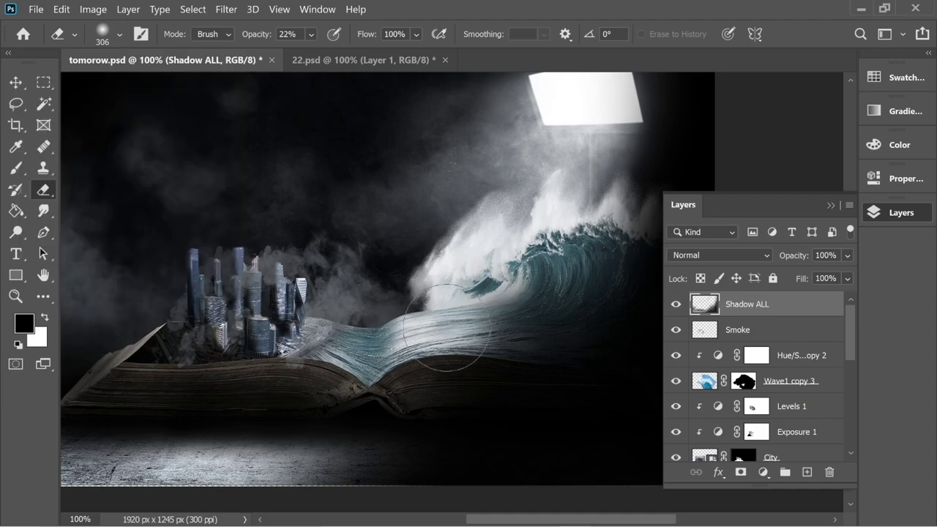
pyautogui.moveTo(477, 322)
pyautogui.mouseDown()
pyautogui.moveTo(486, 326)
pyautogui.moveTo(489, 317)
pyautogui.moveTo(400, 333)
pyautogui.moveTo(513, 322)
pyautogui.moveTo(528, 293)
pyautogui.moveTo(524, 324)
pyautogui.moveTo(525, 292)
pyautogui.mouseUp()
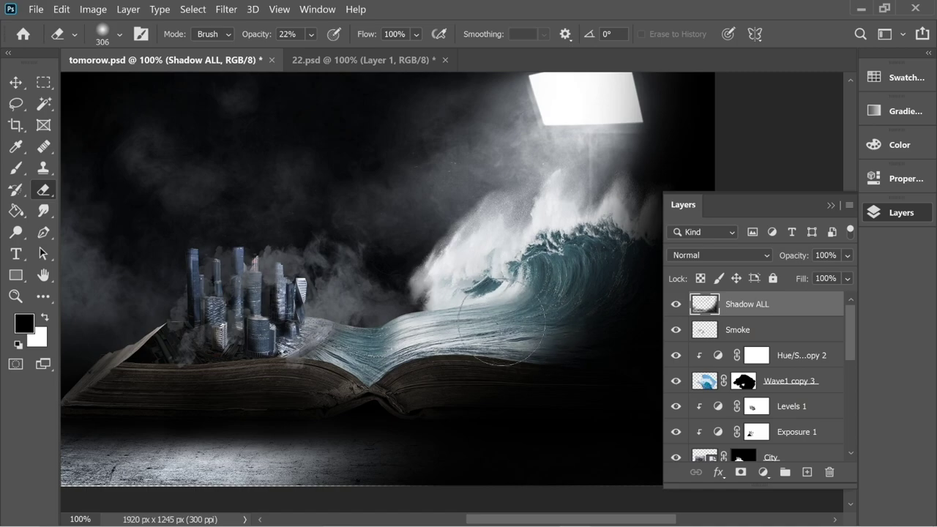
# Faintly erase the shadow over the floor below the book with the 306 px Eraser at 1% opacity
pyautogui.click(311, 35)
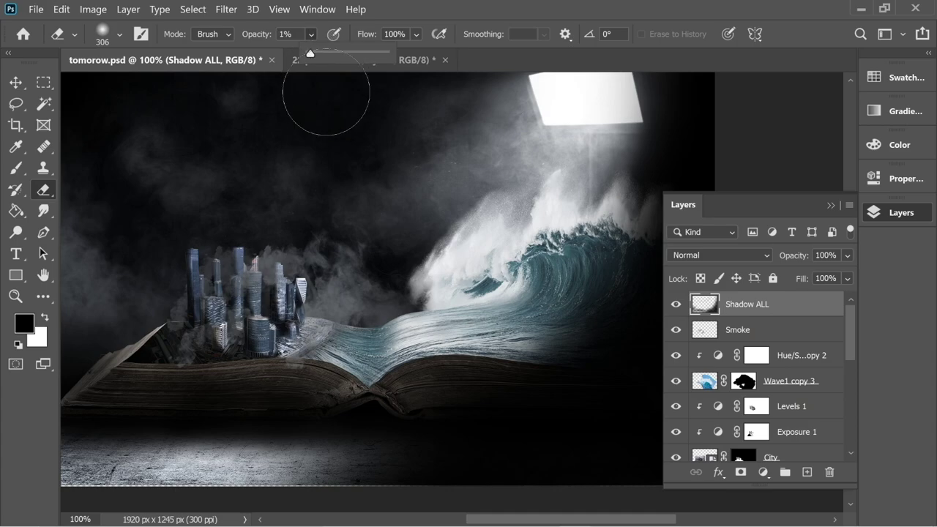
pyautogui.click(443, 459)
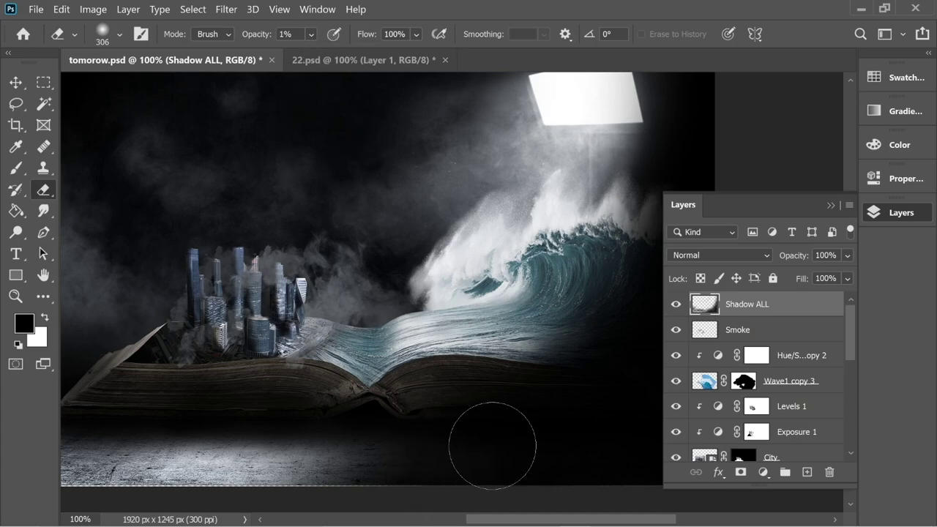
pyautogui.moveTo(493, 446)
pyautogui.mouseDown()
pyautogui.moveTo(462, 486)
pyautogui.moveTo(438, 465)
pyautogui.moveTo(408, 477)
pyautogui.moveTo(538, 448)
pyautogui.moveTo(529, 467)
pyautogui.moveTo(565, 457)
pyautogui.moveTo(558, 476)
pyautogui.moveTo(572, 461)
pyautogui.moveTo(537, 497)
pyautogui.moveTo(453, 483)
pyautogui.moveTo(404, 496)
pyautogui.moveTo(450, 476)
pyautogui.moveTo(417, 487)
pyautogui.moveTo(459, 431)
pyautogui.moveTo(416, 480)
pyautogui.moveTo(362, 500)
pyautogui.mouseUp()
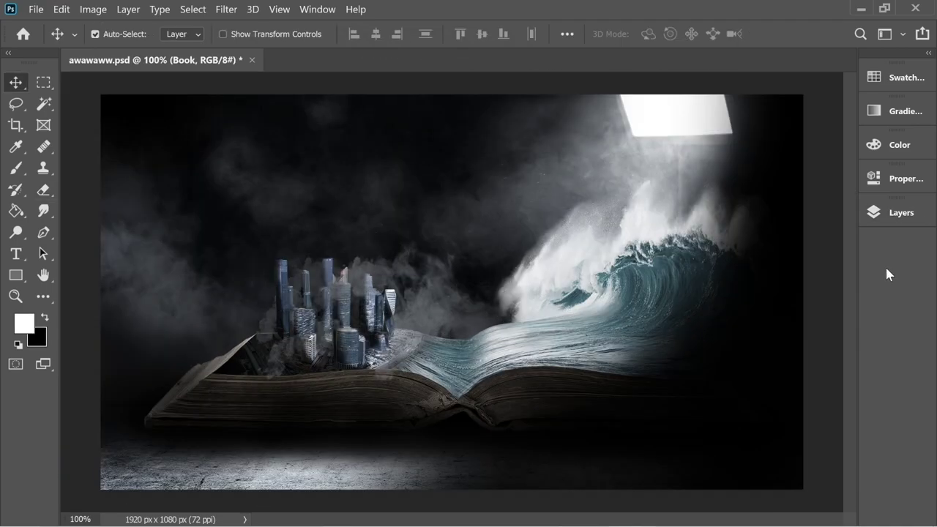
# Add a Brightness/Contrast adjustment layer above the Book layer, with contrast lowered to -50 and brightness raised
pyautogui.click(883, 214)
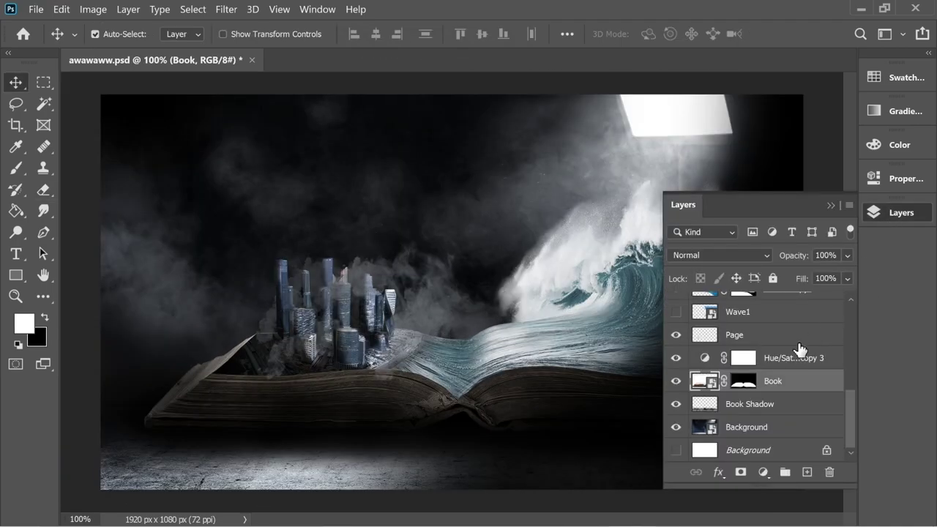
pyautogui.click(758, 423)
pyautogui.click(767, 389)
pyautogui.click(763, 473)
pyautogui.click(814, 239)
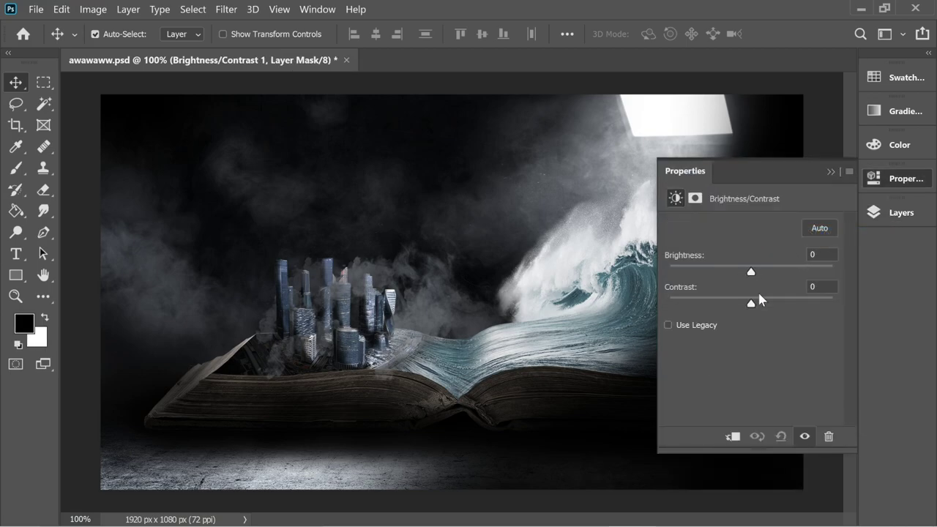
pyautogui.moveTo(754, 307); pyautogui.dragTo(671, 308)
pyautogui.moveTo(752, 275); pyautogui.dragTo(780, 274)
pyautogui.click(895, 179)
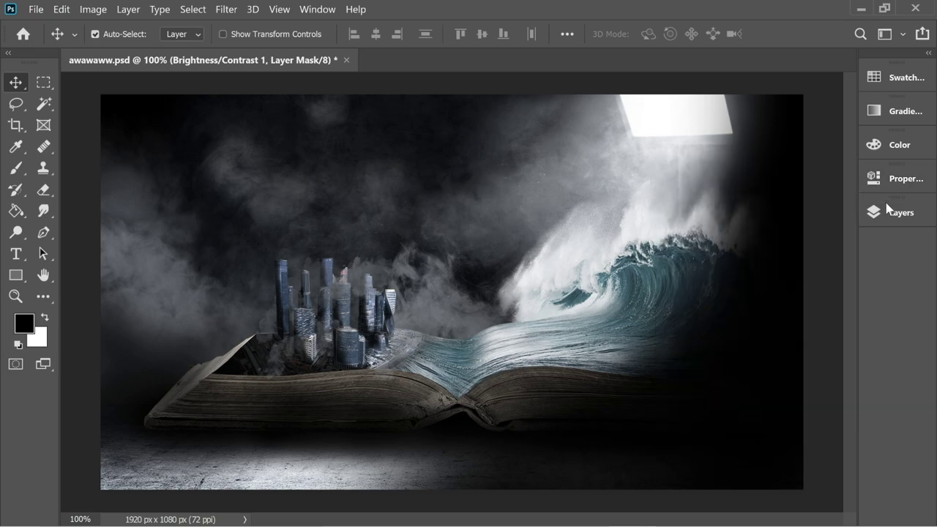
# Duplicate the Brightness/Contrast adjustment layer and set the copy's brightness to 23
pyautogui.click(898, 214)
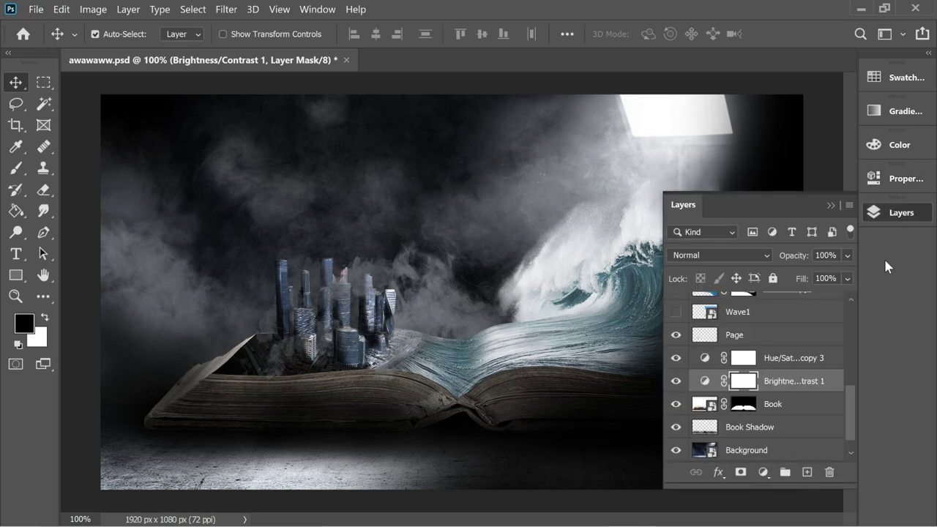
pyautogui.hotkey('ctrl', 'j')
pyautogui.click(706, 386)
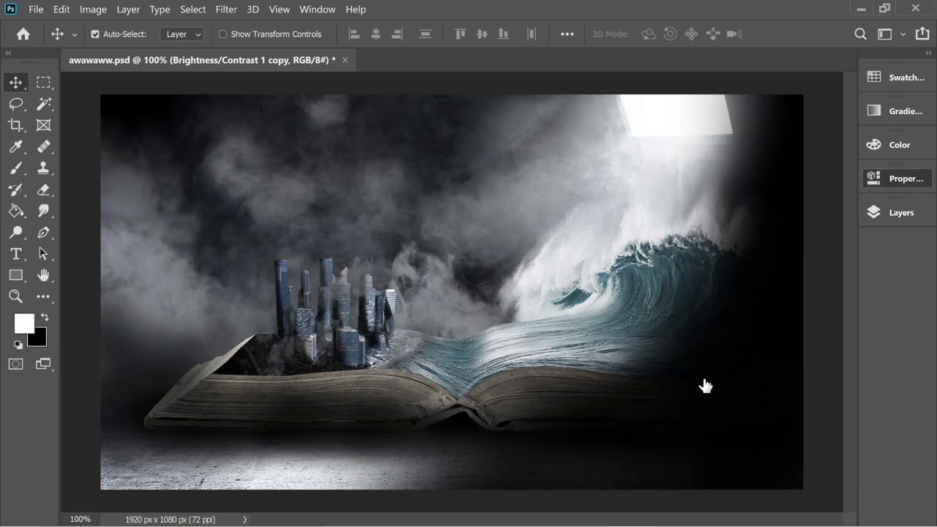
pyautogui.moveTo(781, 273); pyautogui.dragTo(757, 276)
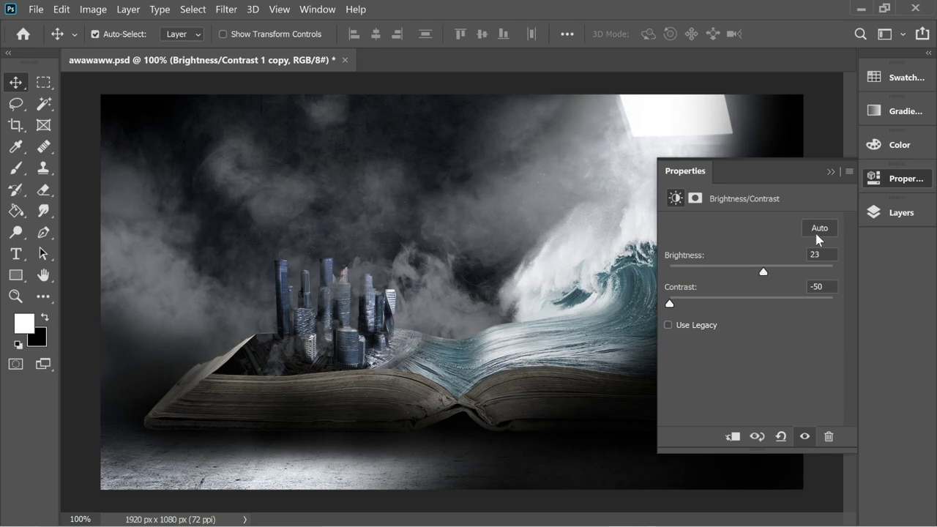
pyautogui.click(830, 171)
# Faintly erase the Shadow ALL layer over the floor below the book with the 1102 px Eraser at 4% opacity, undoing trial dabs at 8%
pyautogui.click(887, 212)
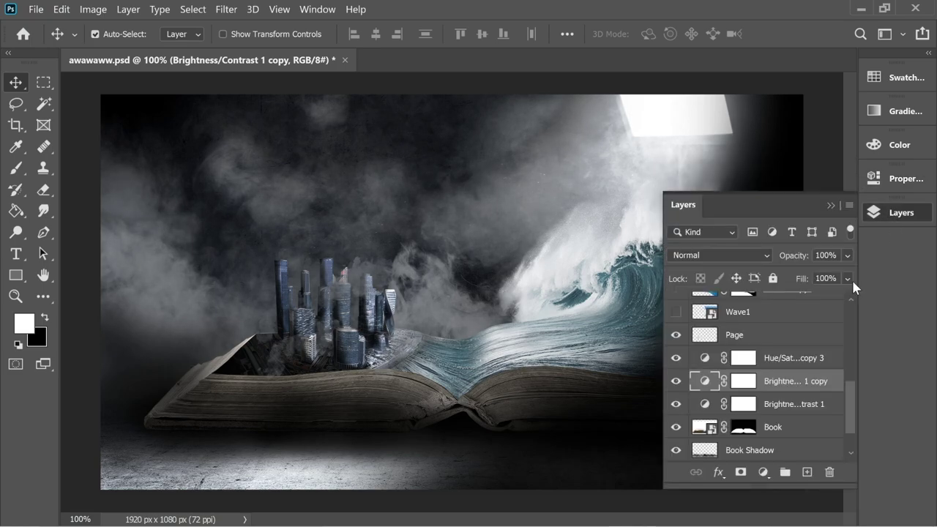
pyautogui.scroll(3, 797, 312)
pyautogui.scroll(2, 796, 312)
pyautogui.click(745, 306)
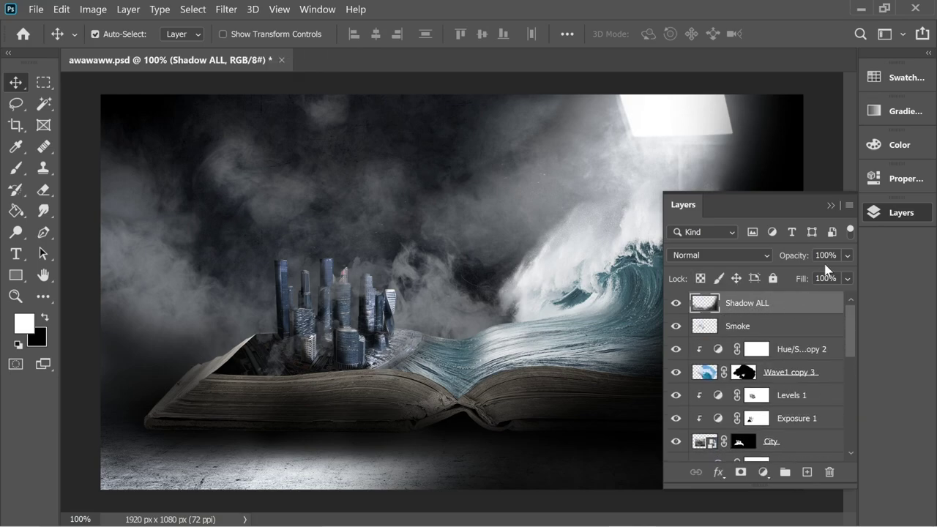
pyautogui.click(832, 205)
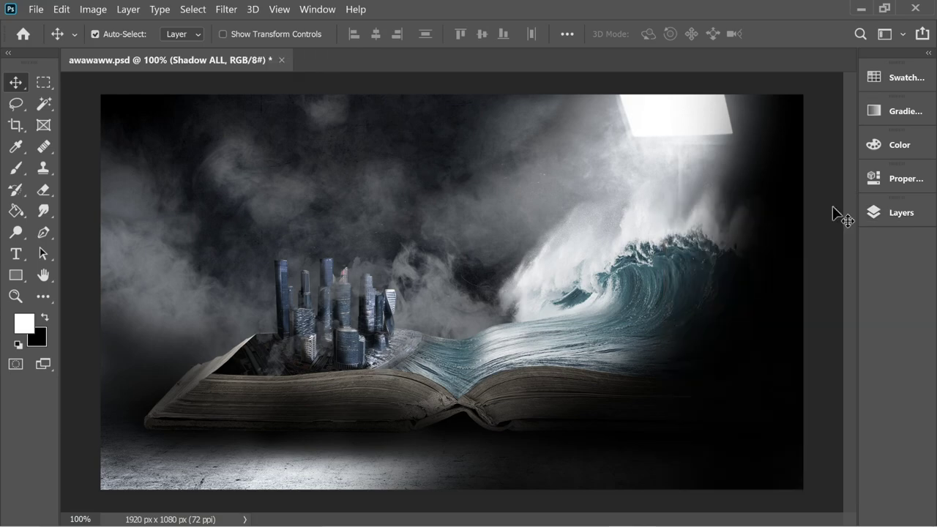
pyautogui.click(43, 168)
pyautogui.click(43, 191)
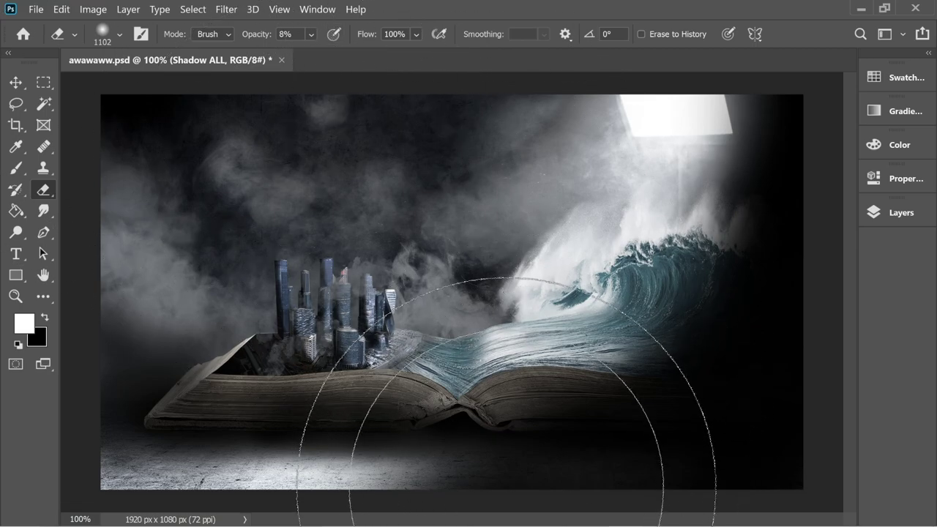
pyautogui.click(511, 489)
pyautogui.hotkey('ctrl', 'z')
pyautogui.click(522, 492)
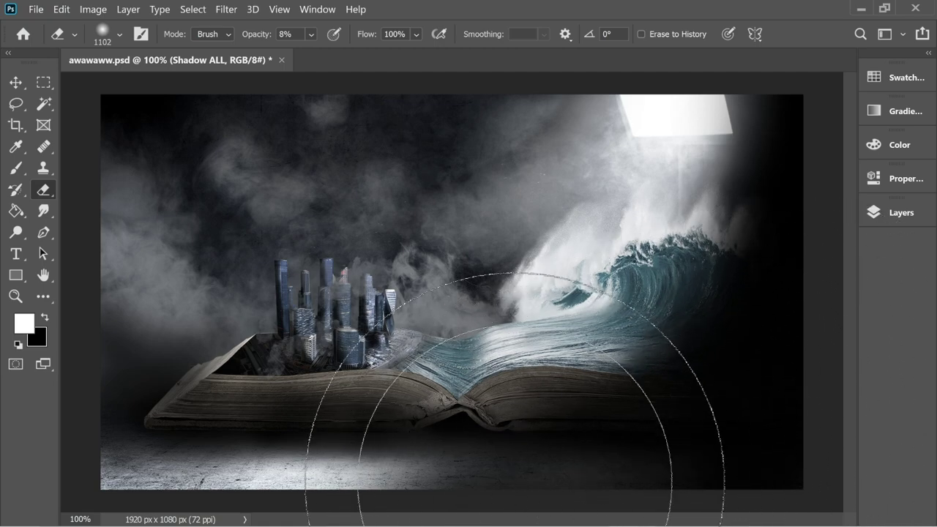
pyautogui.hotkey('ctrl', 'z')
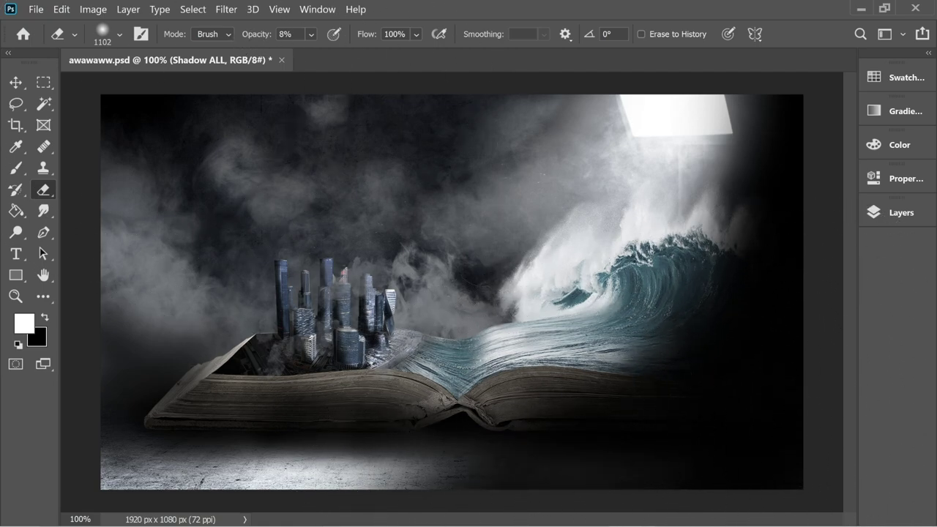
pyautogui.click(309, 36)
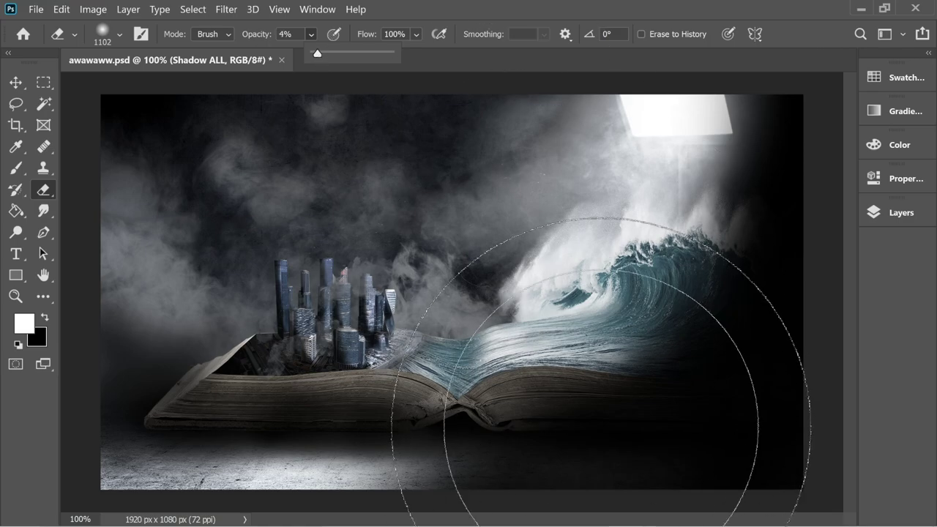
pyautogui.click(502, 518)
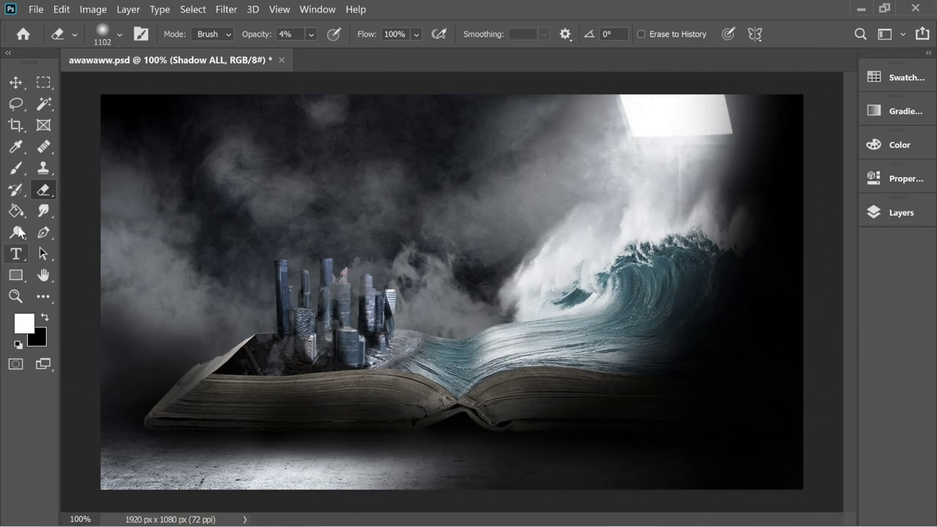
# Paint faint white haze over the dark area beside the wave with the 385 px Brush at 3% and 1% opacity
pyautogui.click(15, 167)
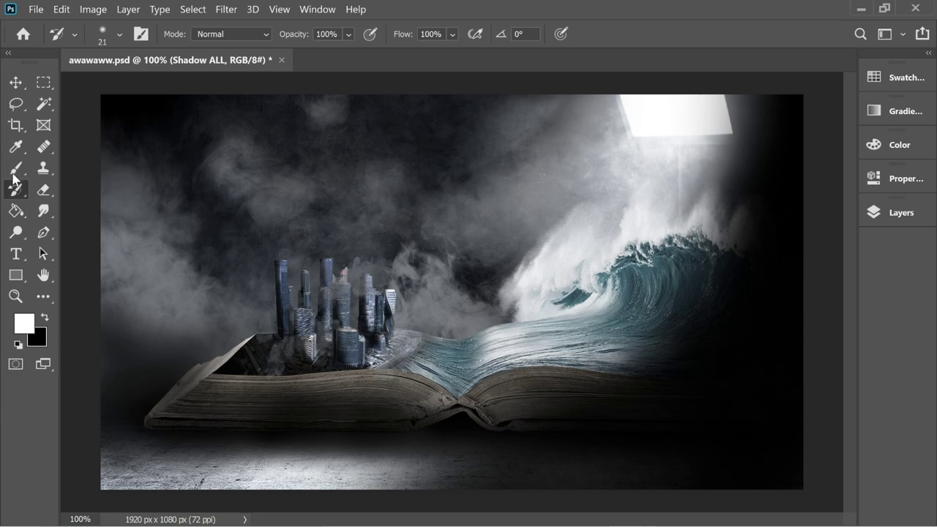
pyautogui.click(118, 35)
pyautogui.moveTo(163, 87); pyautogui.dragTo(168, 87)
pyautogui.click(378, 35)
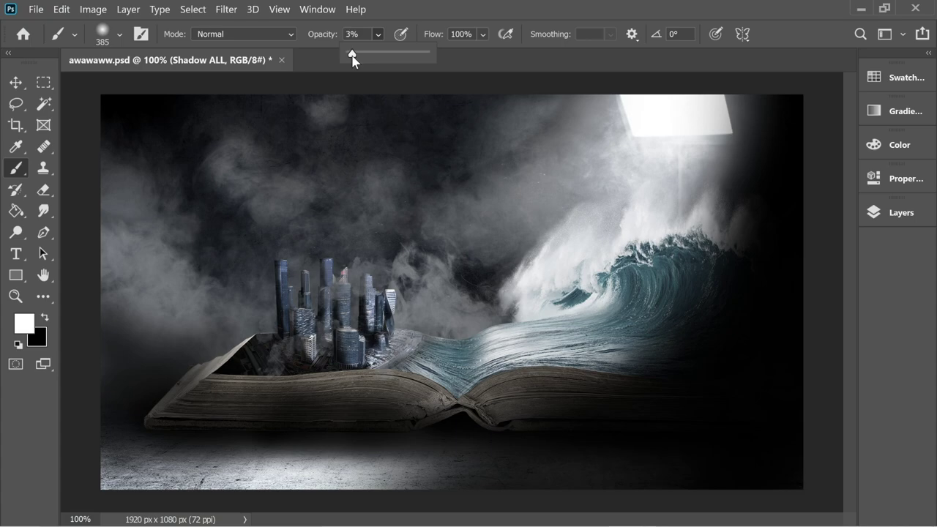
pyautogui.click(783, 131)
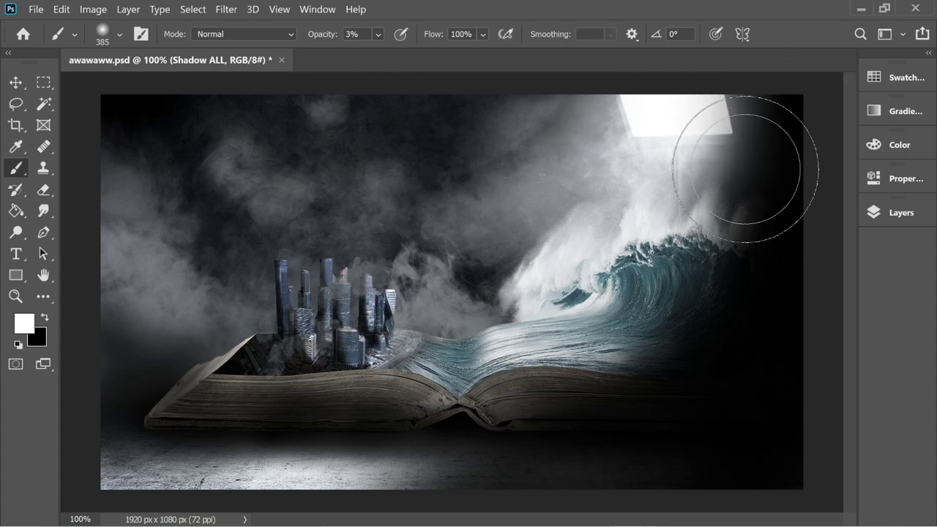
pyautogui.moveTo(745, 169)
pyautogui.mouseDown()
pyautogui.moveTo(780, 116)
pyautogui.moveTo(804, 103)
pyautogui.moveTo(816, 111)
pyautogui.moveTo(808, 131)
pyautogui.moveTo(767, 158)
pyautogui.moveTo(749, 203)
pyautogui.moveTo(770, 212)
pyautogui.moveTo(750, 227)
pyautogui.moveTo(771, 204)
pyautogui.moveTo(768, 249)
pyautogui.mouseUp()
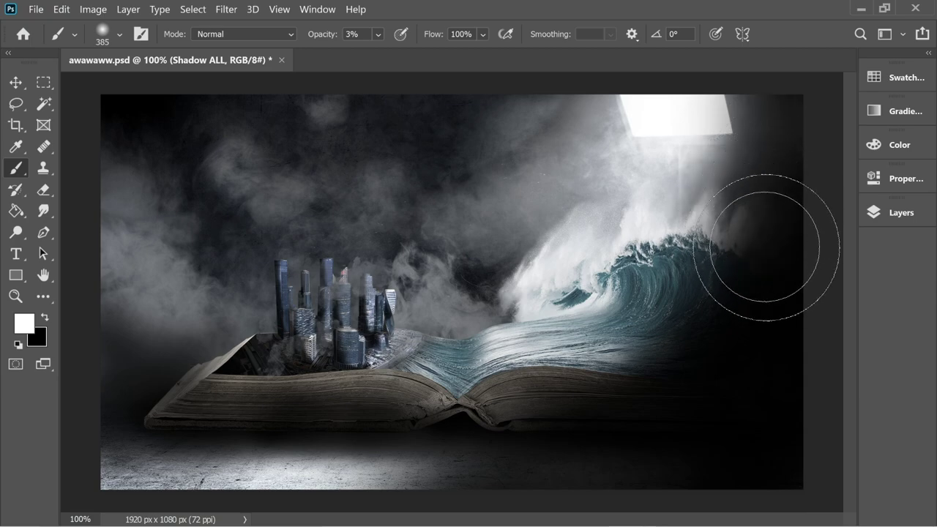
pyautogui.click(377, 35)
pyautogui.moveTo(760, 233); pyautogui.dragTo(772, 200)
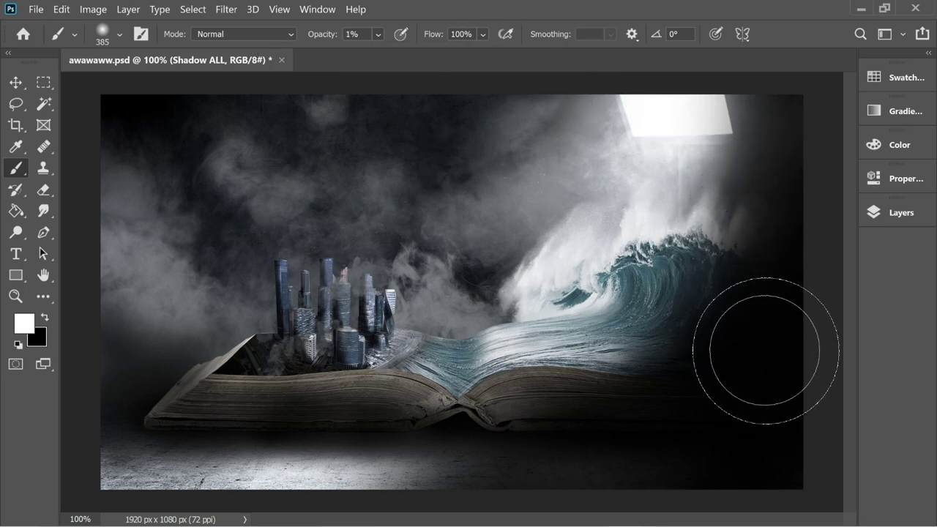
# Add a broad white glow around the window and wave with the 1102 px Brush at 8% opacity
pyautogui.click(378, 35)
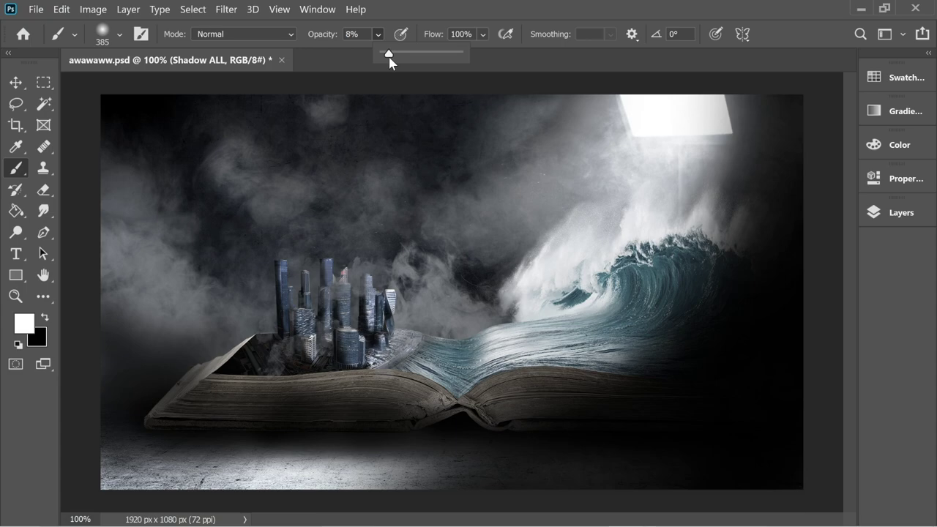
pyautogui.click(119, 33)
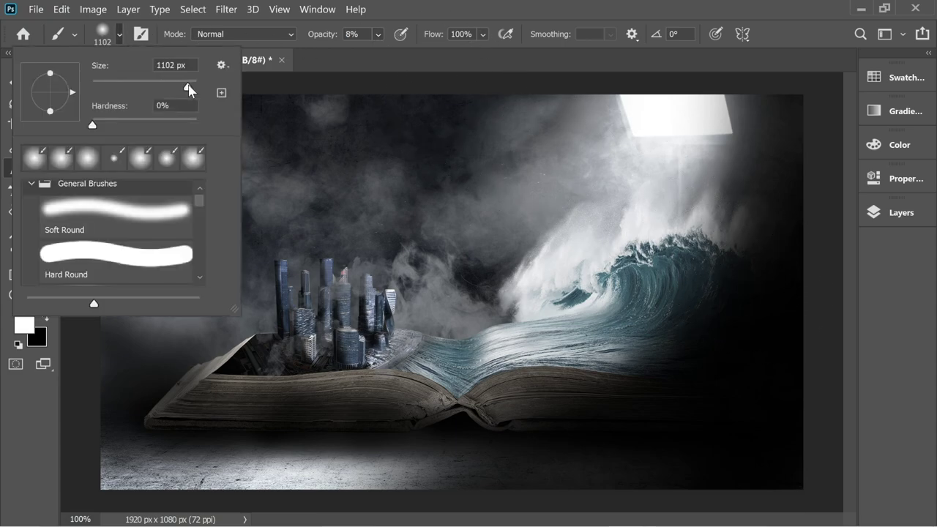
pyautogui.click(731, 260)
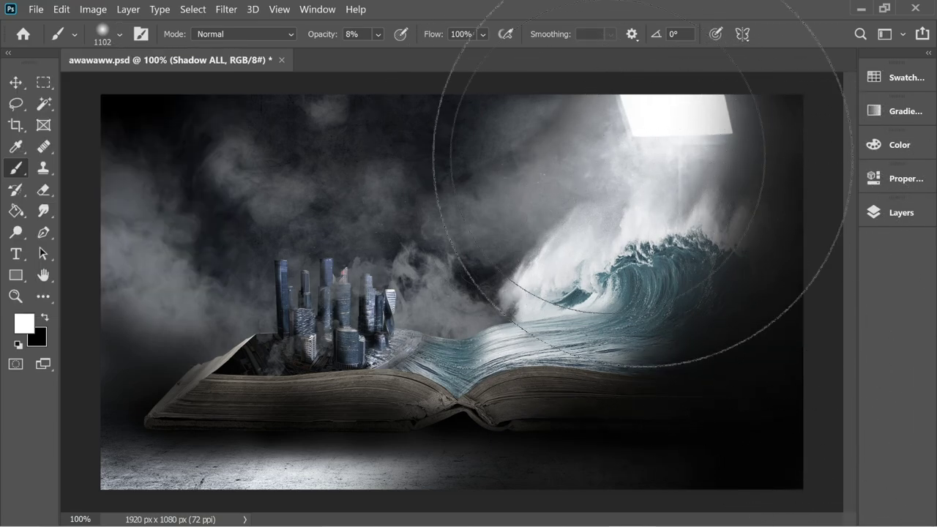
pyautogui.press('v')
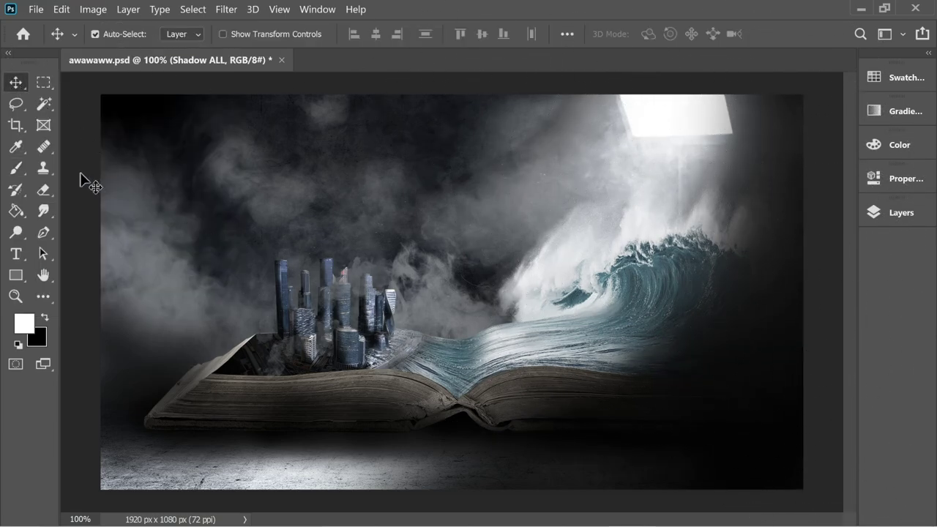
# Paint faint white haze around the book's outer left edge with the 108 px Brush at 1% opacity
pyautogui.click(16, 168)
pyautogui.click(119, 34)
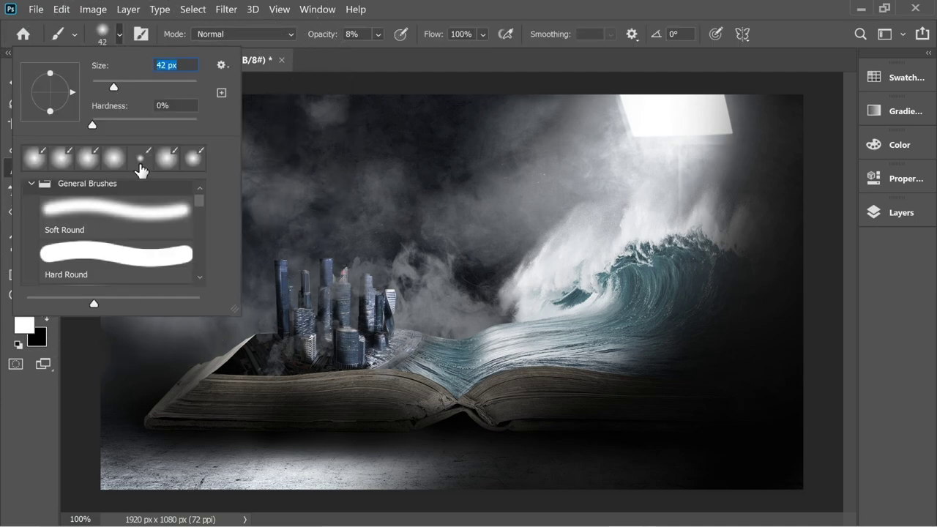
pyautogui.moveTo(114, 87); pyautogui.dragTo(146, 88)
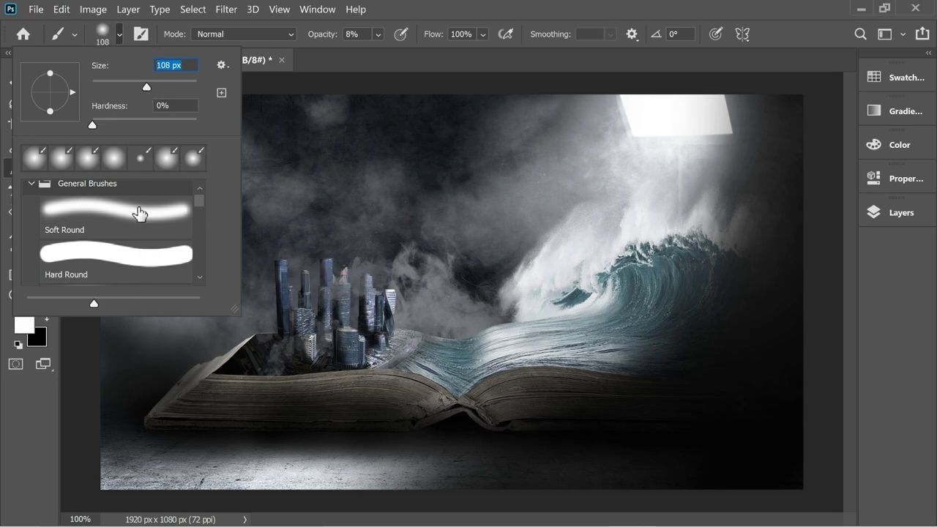
pyautogui.click(378, 34)
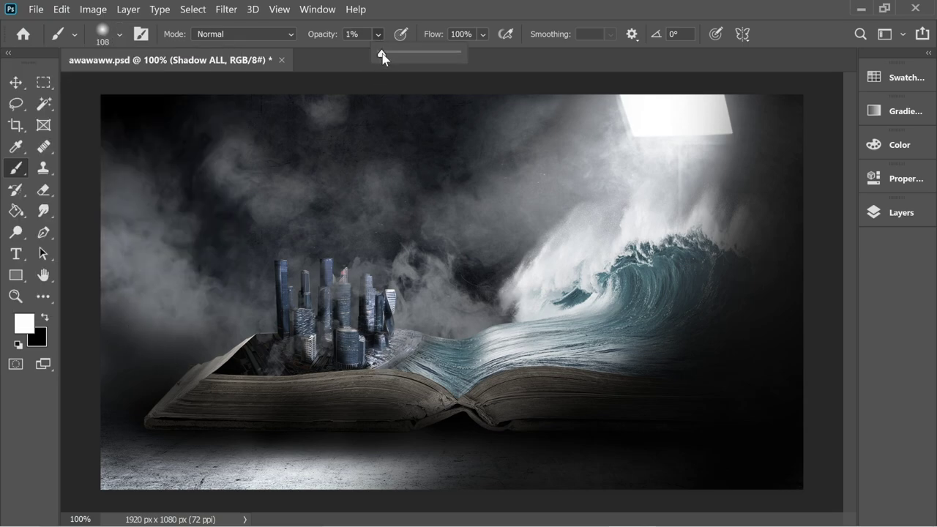
pyautogui.moveTo(146, 362)
pyautogui.mouseDown()
pyautogui.moveTo(171, 367)
pyautogui.moveTo(148, 392)
pyautogui.moveTo(189, 360)
pyautogui.moveTo(147, 374)
pyautogui.moveTo(142, 356)
pyautogui.moveTo(134, 415)
pyautogui.moveTo(192, 347)
pyautogui.moveTo(161, 355)
pyautogui.moveTo(138, 417)
pyautogui.moveTo(177, 376)
pyautogui.moveTo(144, 385)
pyautogui.moveTo(118, 373)
pyautogui.moveTo(147, 354)
pyautogui.moveTo(105, 368)
pyautogui.moveTo(122, 339)
pyautogui.moveTo(111, 320)
pyautogui.moveTo(116, 372)
pyautogui.moveTo(130, 384)
pyautogui.moveTo(112, 421)
pyautogui.moveTo(116, 401)
pyautogui.moveTo(105, 400)
pyautogui.moveTo(129, 372)
pyautogui.moveTo(161, 364)
pyautogui.moveTo(120, 365)
pyautogui.moveTo(140, 407)
pyautogui.moveTo(128, 424)
pyautogui.moveTo(110, 414)
pyautogui.moveTo(107, 432)
pyautogui.moveTo(131, 428)
pyautogui.moveTo(177, 368)
pyautogui.moveTo(139, 417)
pyautogui.moveTo(147, 405)
pyautogui.moveTo(109, 426)
pyautogui.moveTo(100, 417)
pyautogui.moveTo(190, 362)
pyautogui.mouseUp()
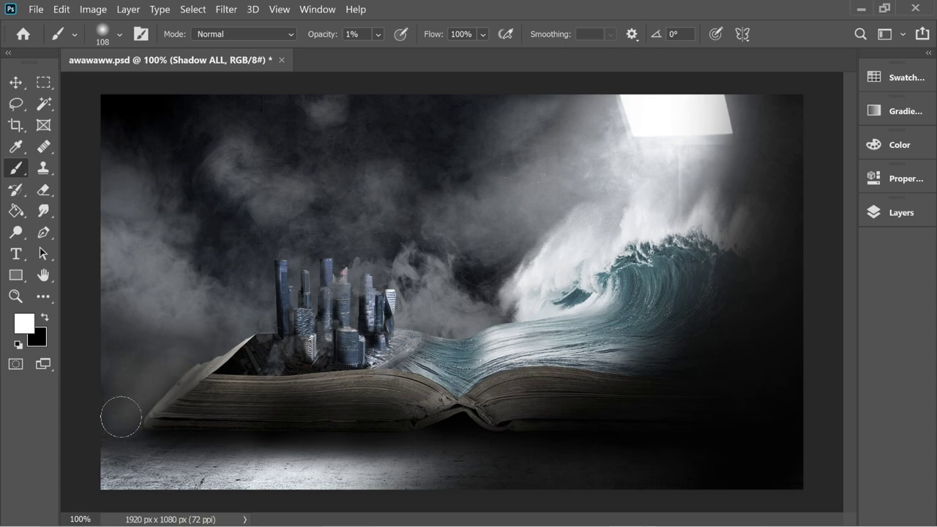
pyautogui.moveTo(121, 417)
pyautogui.mouseDown()
pyautogui.moveTo(99, 407)
pyautogui.moveTo(107, 336)
pyautogui.moveTo(182, 341)
pyautogui.mouseUp()
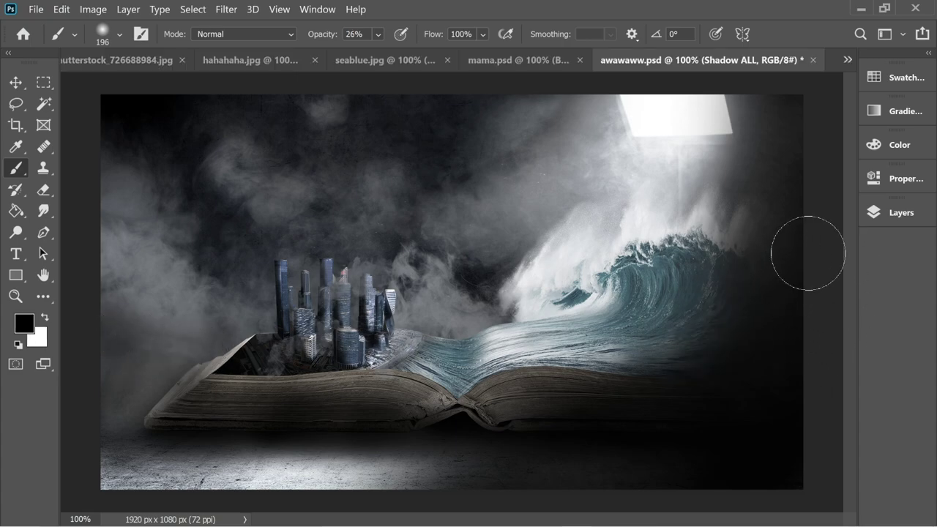
# Paint black on the Levels 1 mask over the ground around the skyscrapers with the 133 px Brush at 26% opacity
pyautogui.click(882, 214)
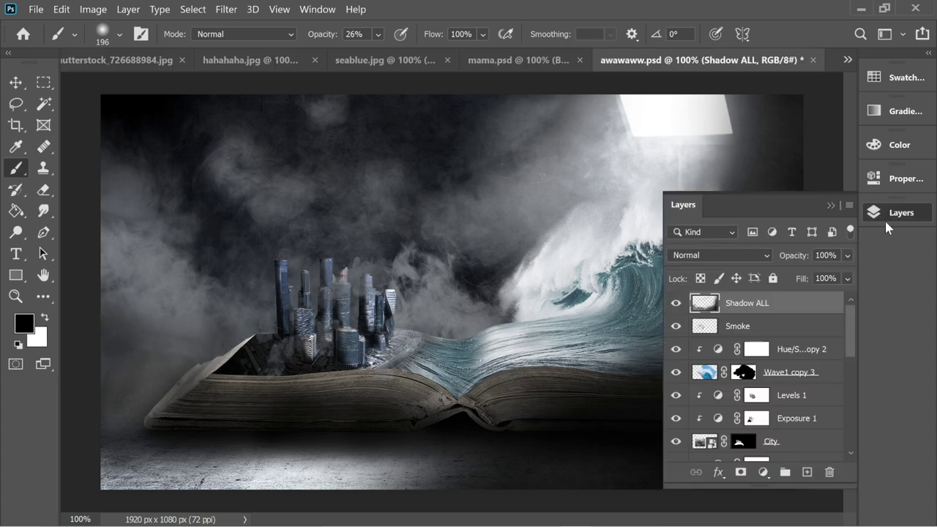
pyautogui.scroll(-2, 772, 381)
pyautogui.click(767, 397)
pyautogui.click(756, 349)
pyautogui.press('d')
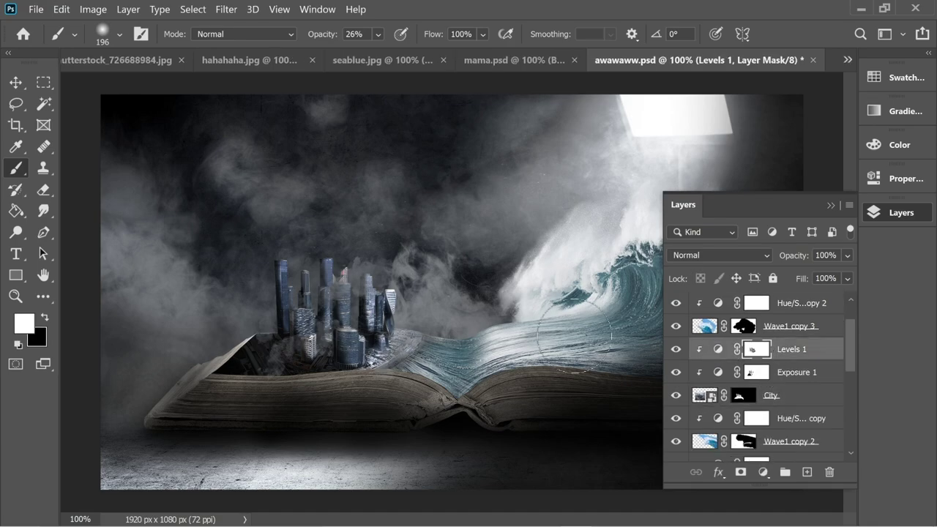
pyautogui.press('x')
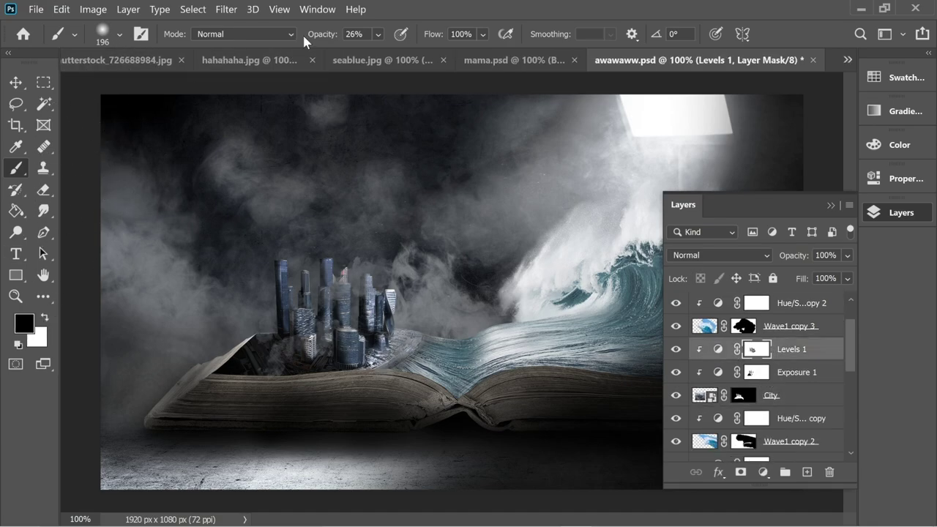
pyautogui.click(118, 34)
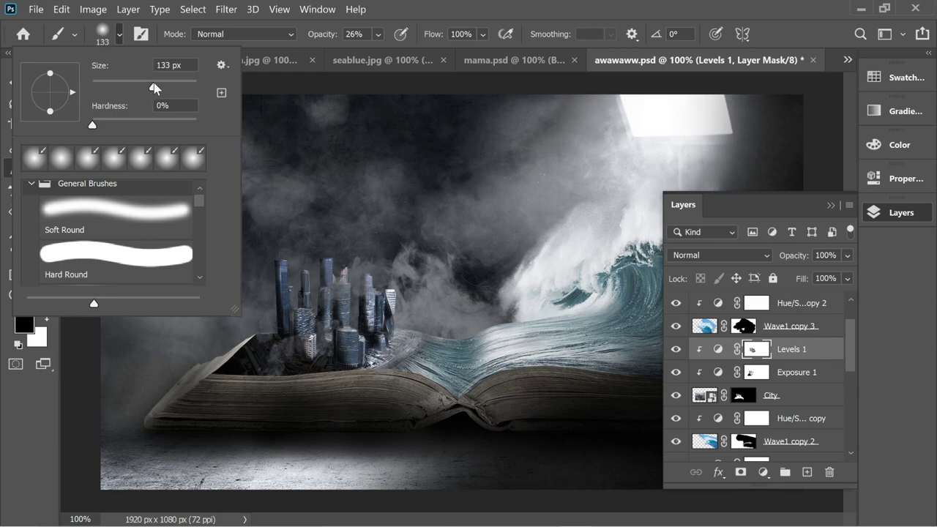
pyautogui.click(154, 88)
pyautogui.moveTo(251, 358)
pyautogui.mouseDown()
pyautogui.moveTo(237, 372)
pyautogui.moveTo(316, 381)
pyautogui.moveTo(317, 393)
pyautogui.mouseUp()
pyautogui.moveTo(235, 385)
pyautogui.mouseDown()
pyautogui.moveTo(260, 354)
pyautogui.moveTo(236, 374)
pyautogui.moveTo(323, 378)
pyautogui.moveTo(267, 343)
pyautogui.moveTo(229, 371)
pyautogui.moveTo(230, 398)
pyautogui.moveTo(251, 368)
pyautogui.mouseUp()
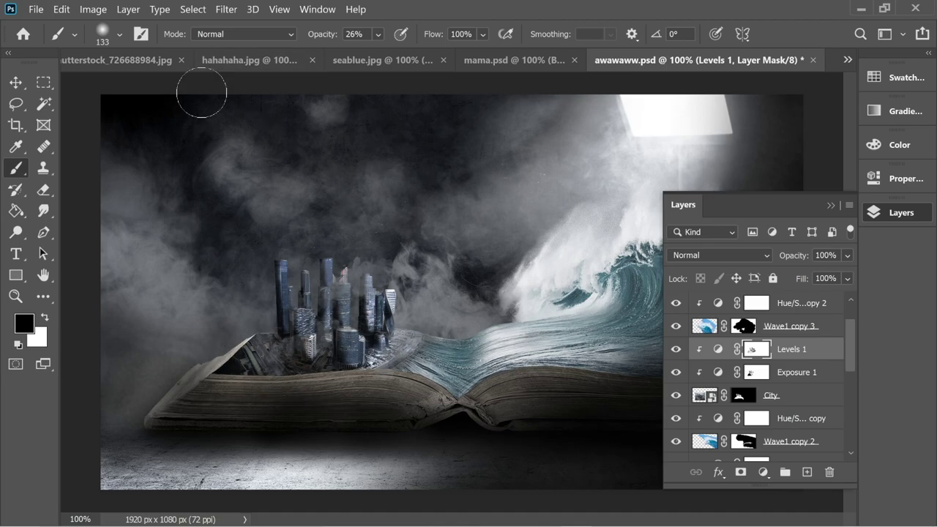
# Refine the Levels 1 mask around the bases of the buildings with the 20 px Brush at 26% opacity, switching to white
pyautogui.click(103, 34)
pyautogui.moveTo(107, 81); pyautogui.dragTo(102, 88)
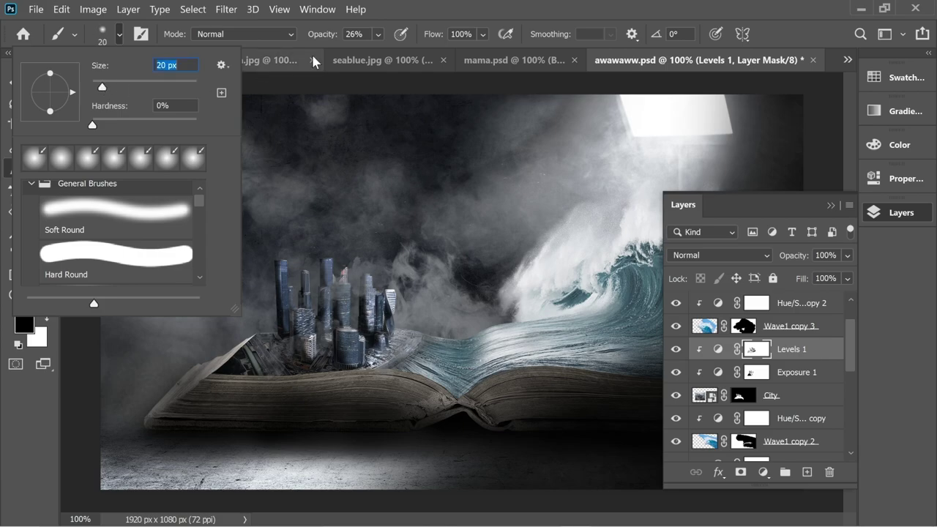
pyautogui.click(378, 34)
pyautogui.click(43, 319)
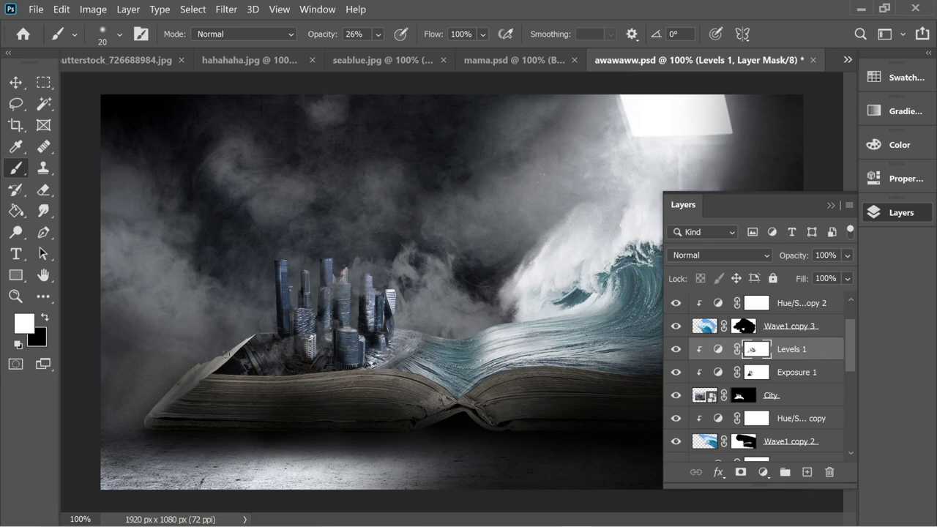
# Faintly erase the Shadow ALL layer over the book's left page edges with the 202 px Eraser at 8% opacity
pyautogui.scroll(2, 853, 352)
pyautogui.click(751, 306)
pyautogui.press('x')
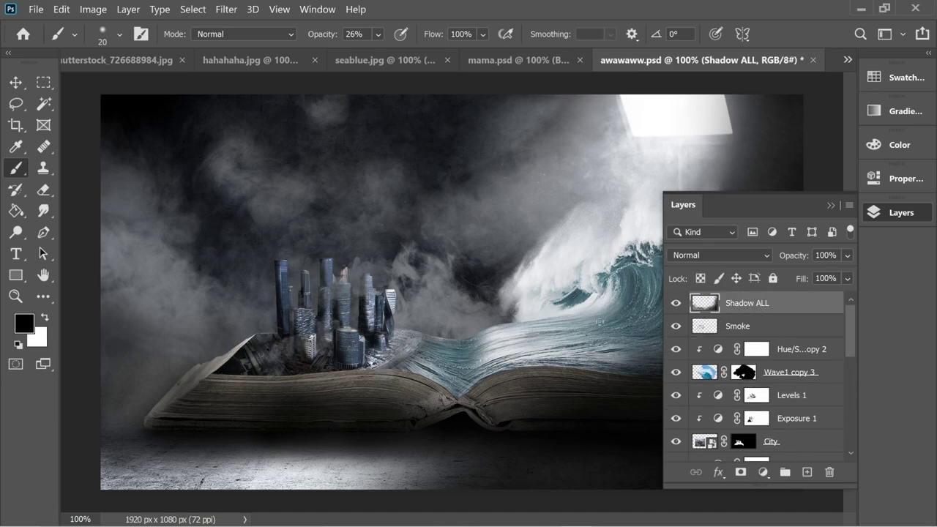
pyautogui.click(43, 189)
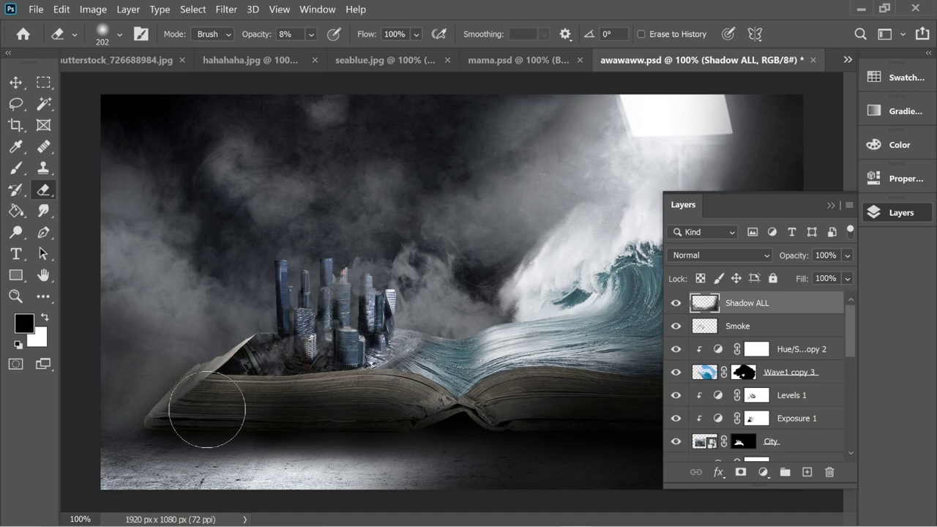
pyautogui.moveTo(207, 412)
pyautogui.mouseDown()
pyautogui.moveTo(365, 410)
pyautogui.moveTo(181, 412)
pyautogui.moveTo(423, 414)
pyautogui.moveTo(361, 419)
pyautogui.moveTo(377, 418)
pyautogui.moveTo(351, 420)
pyautogui.mouseUp()
# Lighten the Book Shadow layer along the floor under the book with the 202 px Eraser at 8% opacity
pyautogui.scroll(-3, 812, 405)
pyautogui.scroll(-5, 804, 404)
pyautogui.click(725, 421)
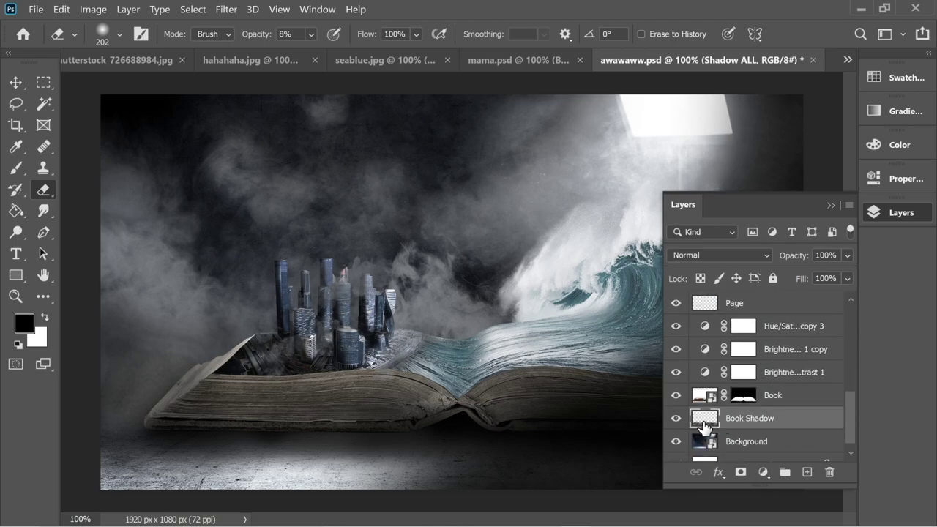
pyautogui.moveTo(330, 451)
pyautogui.mouseDown()
pyautogui.moveTo(172, 455)
pyautogui.moveTo(417, 456)
pyautogui.moveTo(190, 438)
pyautogui.mouseUp()
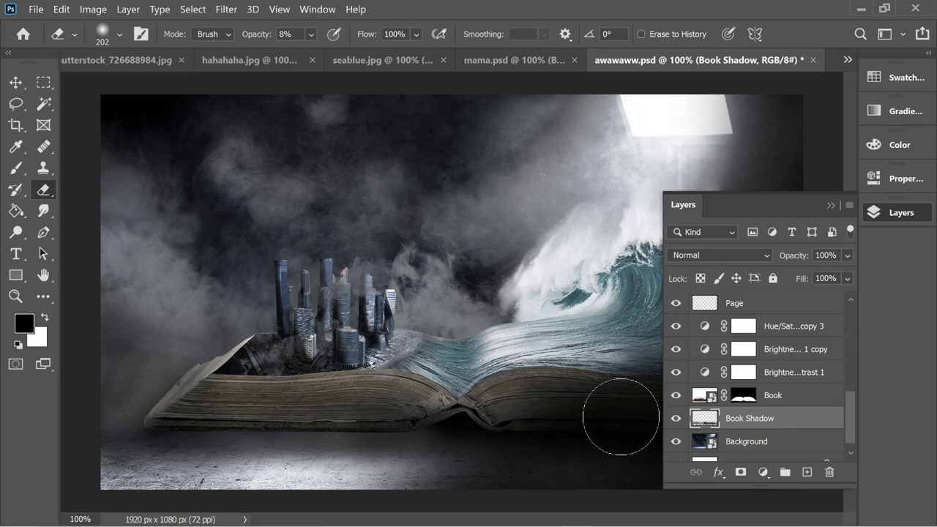
# Paint soft black on the Shadow ALL layer over the book's left page edges with the 243 px Brush at 12% opacity
pyautogui.scroll(8, 791, 384)
pyautogui.scroll(1, 791, 382)
pyautogui.click(754, 303)
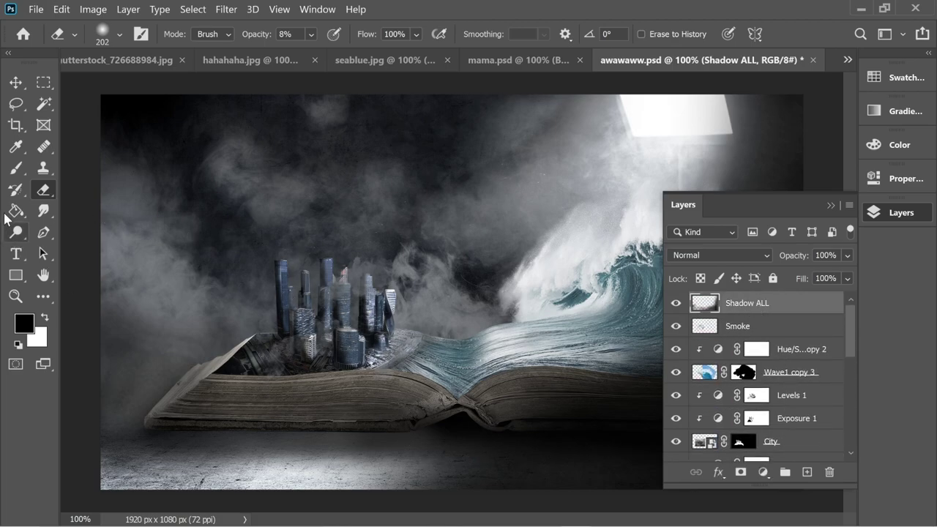
pyautogui.click(16, 168)
pyautogui.click(119, 33)
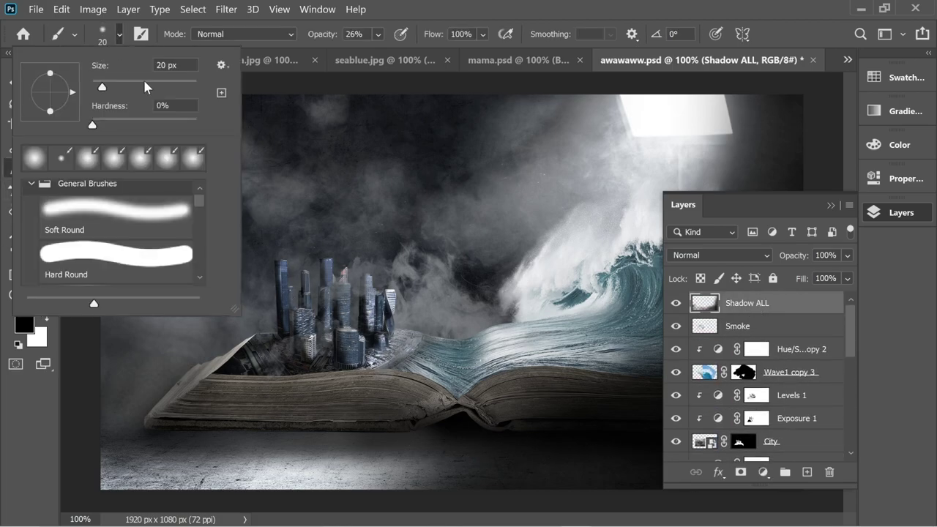
pyautogui.moveTo(137, 89); pyautogui.dragTo(135, 89)
pyautogui.moveTo(165, 86); pyautogui.dragTo(174, 87)
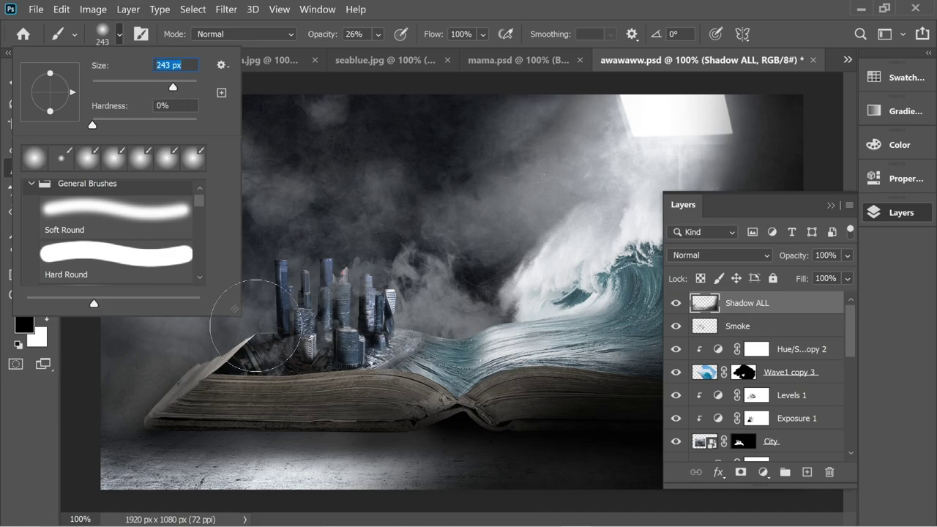
pyautogui.click(378, 34)
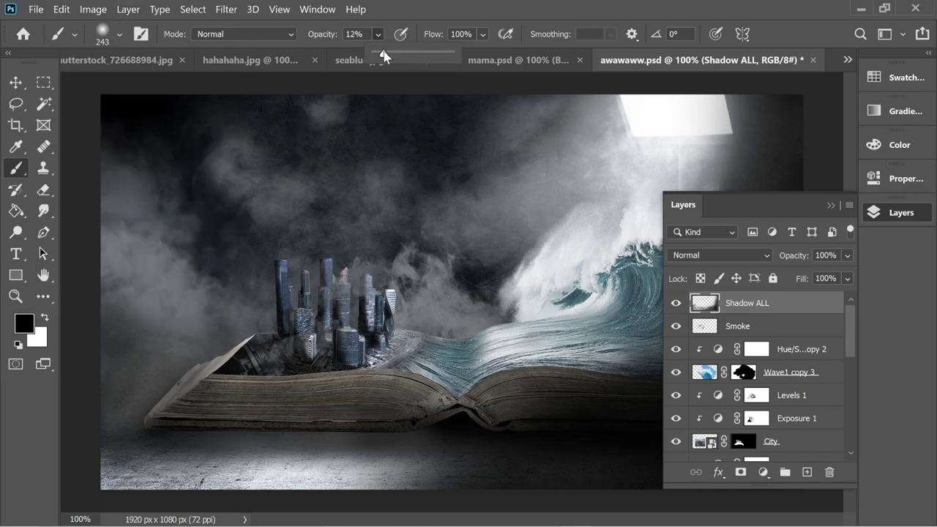
pyautogui.click(216, 413)
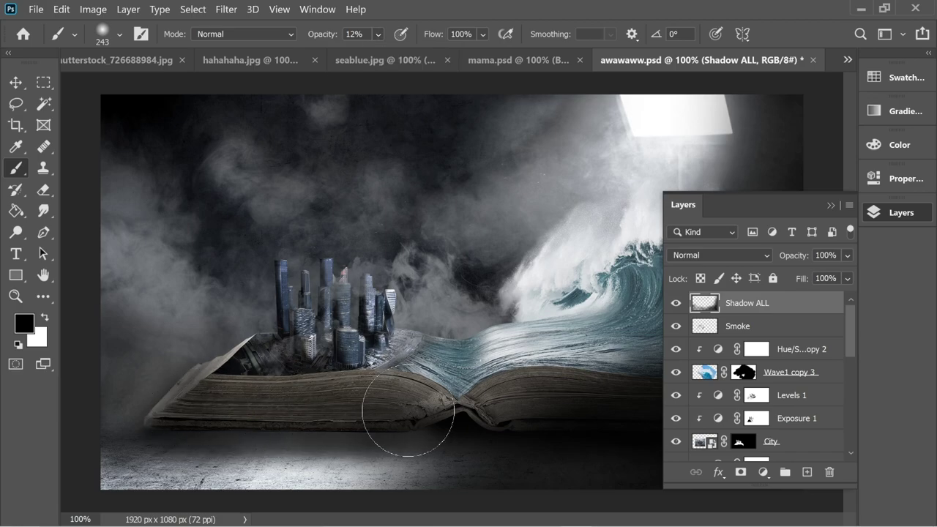
# Rasterize the Book layer's smart object so it can be painted on
pyautogui.scroll(-5, 813, 433)
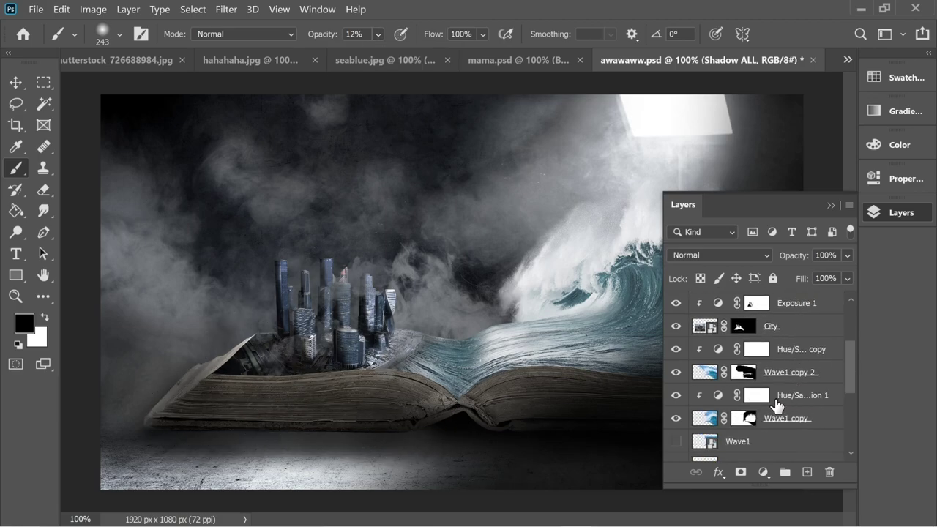
pyautogui.scroll(-2, 732, 416)
pyautogui.click(706, 396)
pyautogui.click(410, 335)
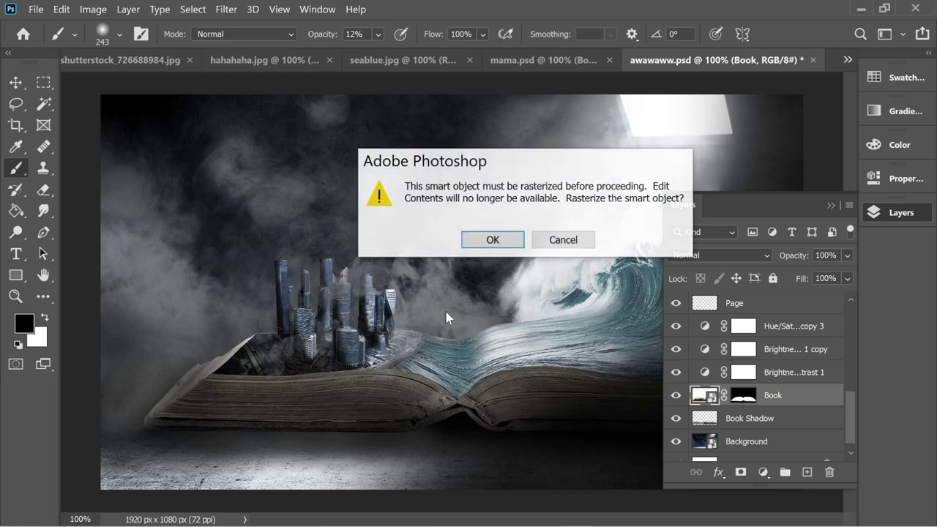
pyautogui.click(492, 239)
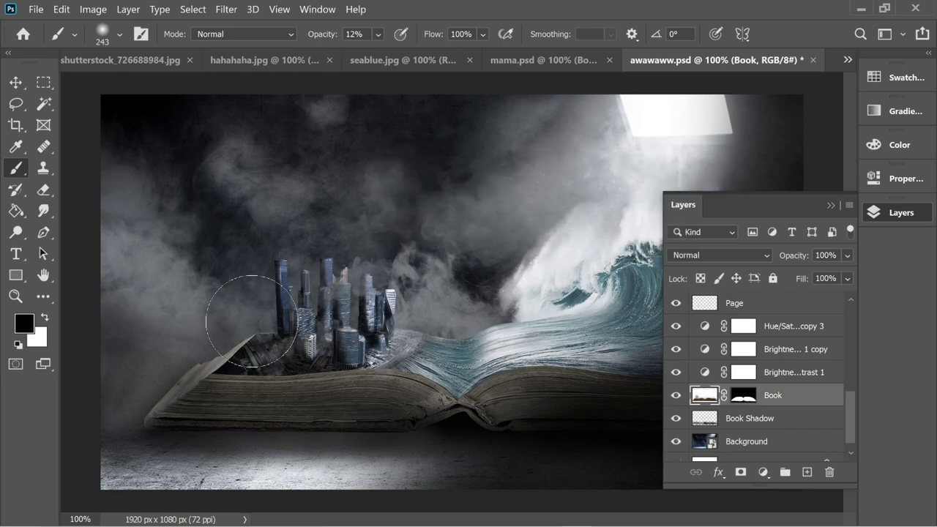
# Select the Book Shadow layer with the 202 px Eraser at 8% opacity, and return to the Shadow ALL layer
pyautogui.click(754, 423)
pyautogui.press('e')
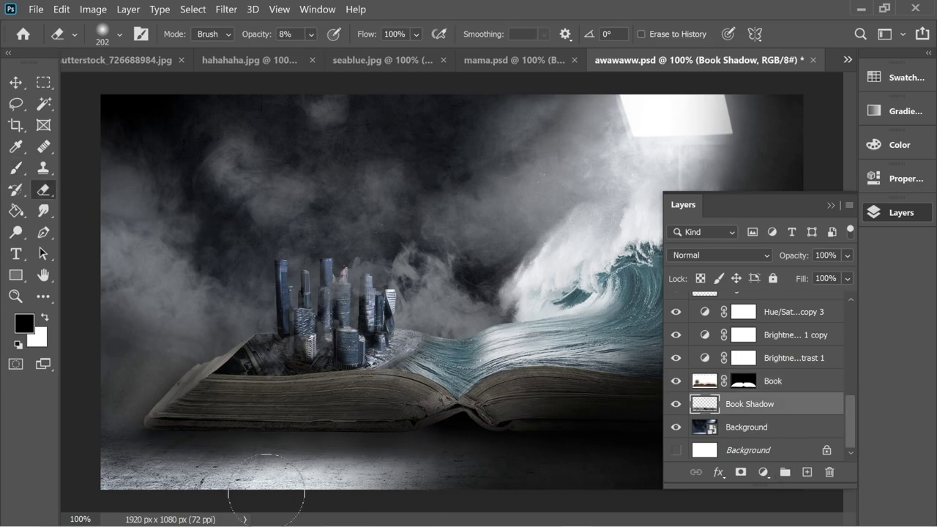
pyautogui.hotkey('alt', 'shift', ']')
pyautogui.press('x')
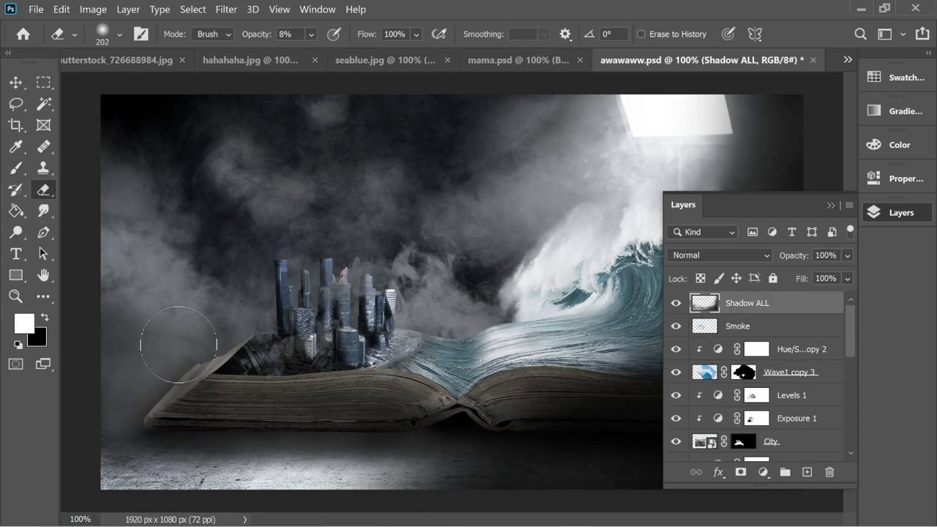
pyautogui.click(899, 213)
pyautogui.click(895, 214)
# Touch up the book's left page corner in last2.jpg with the 42 px Brush at 12% opacity, switching from black to white
pyautogui.press('b')
pyautogui.press('x')
pyautogui.keyDown('ctrl'); pyautogui.click(236, 327); pyautogui.keyUp('ctrl')
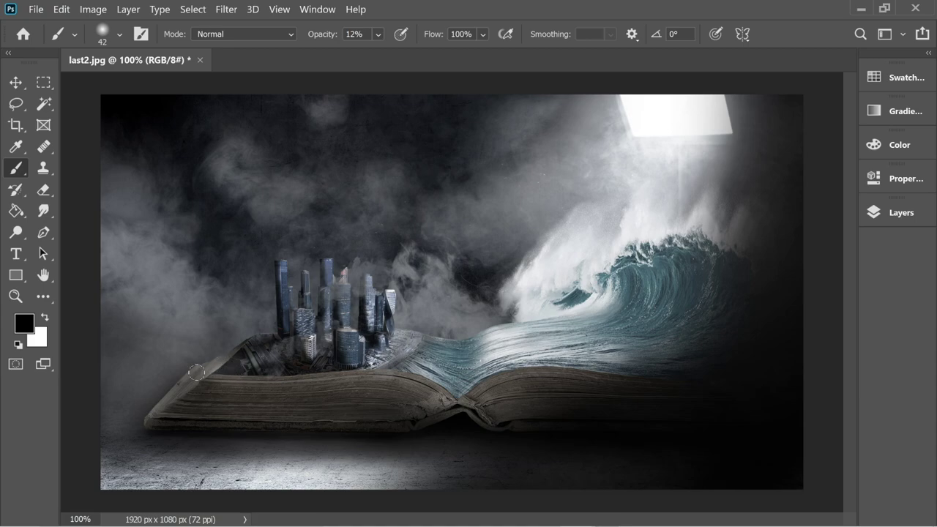
pyautogui.click(45, 318)
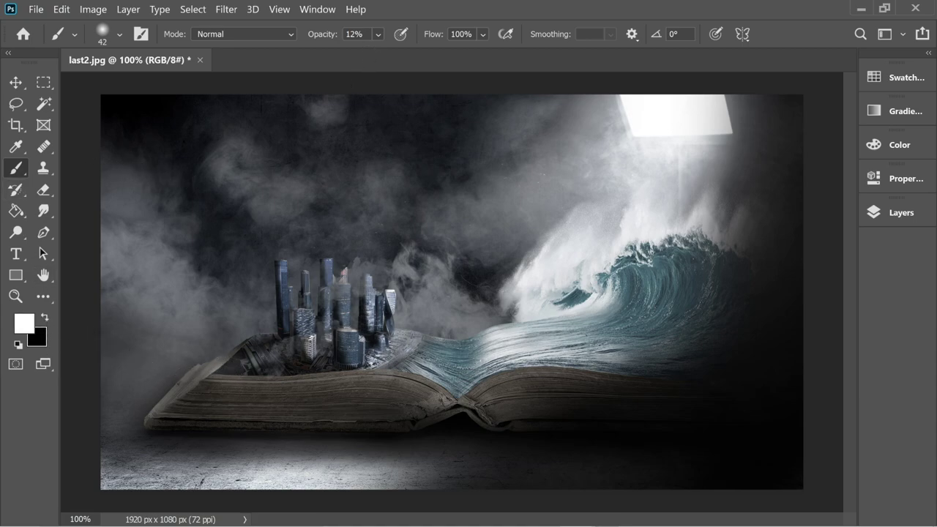